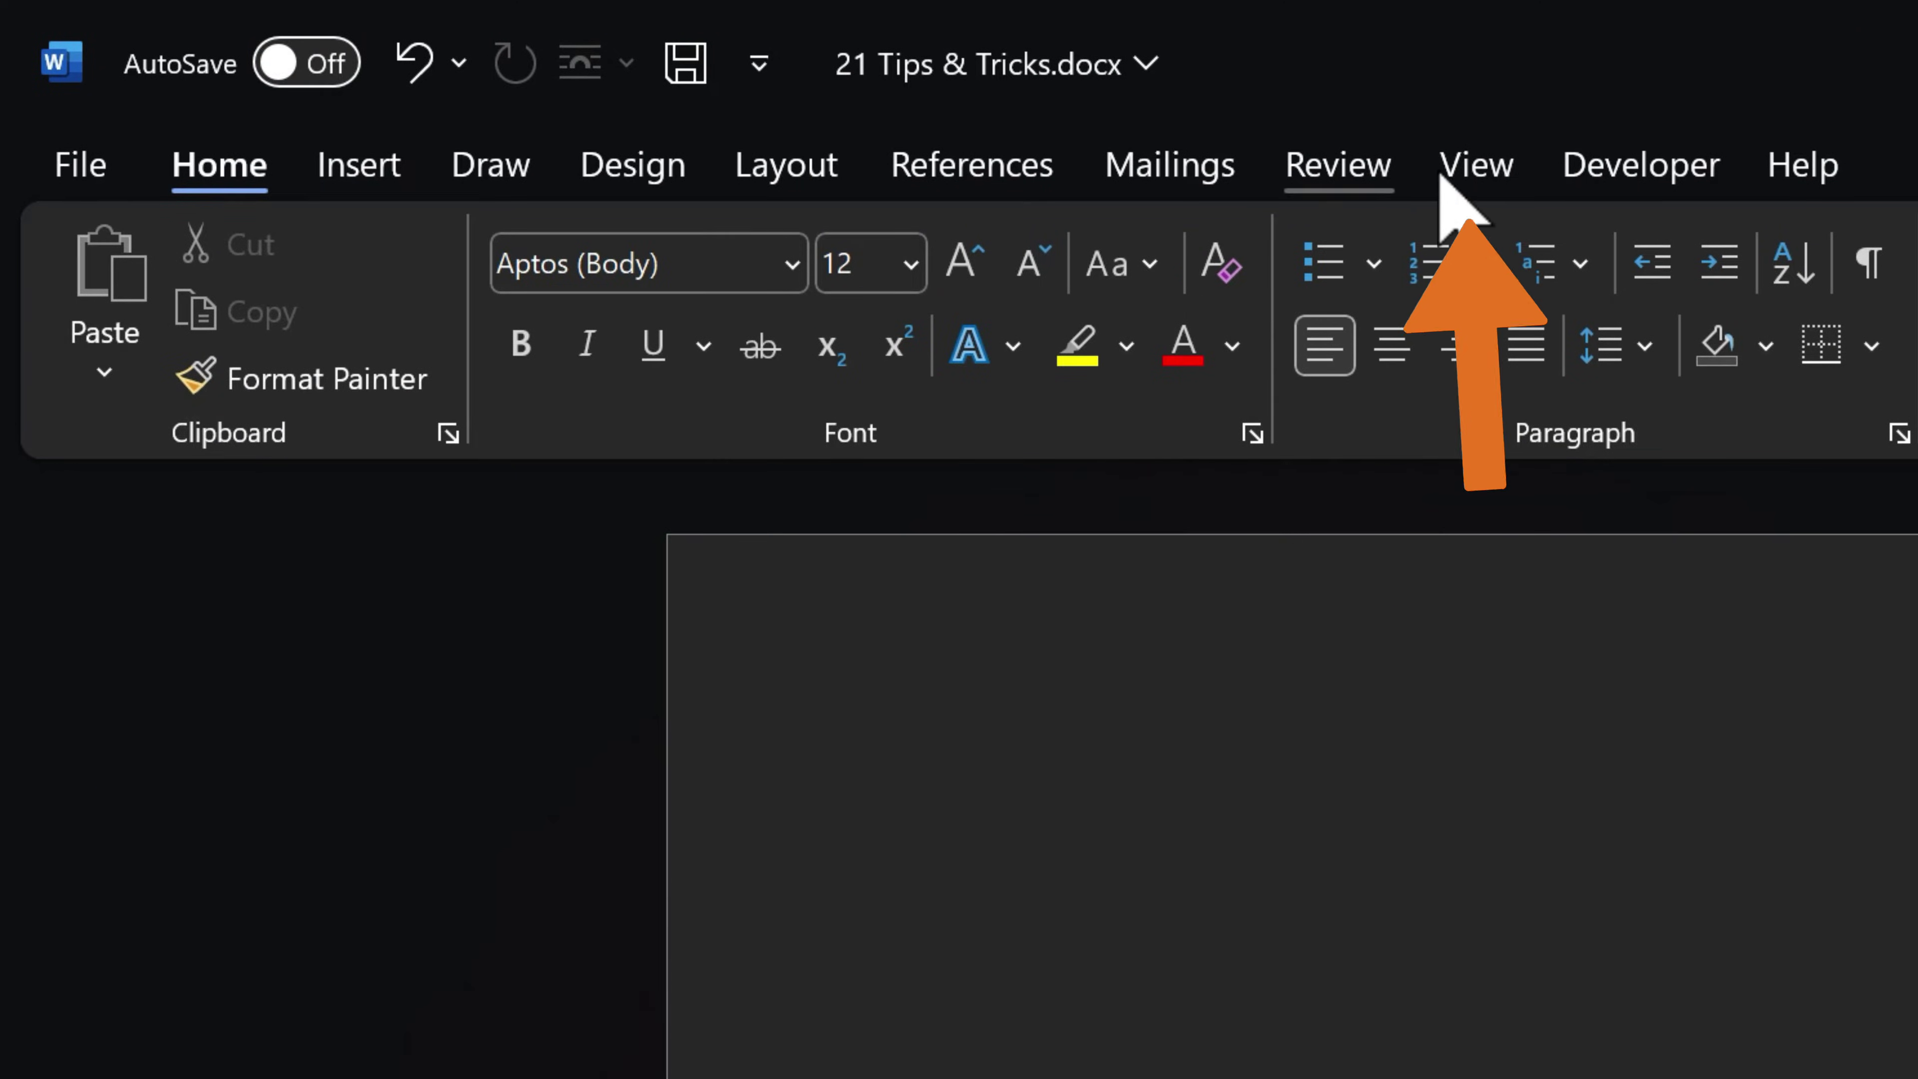
Step: Toggle the document page's dark background with the Switch Modes command
left_click(1443, 174)
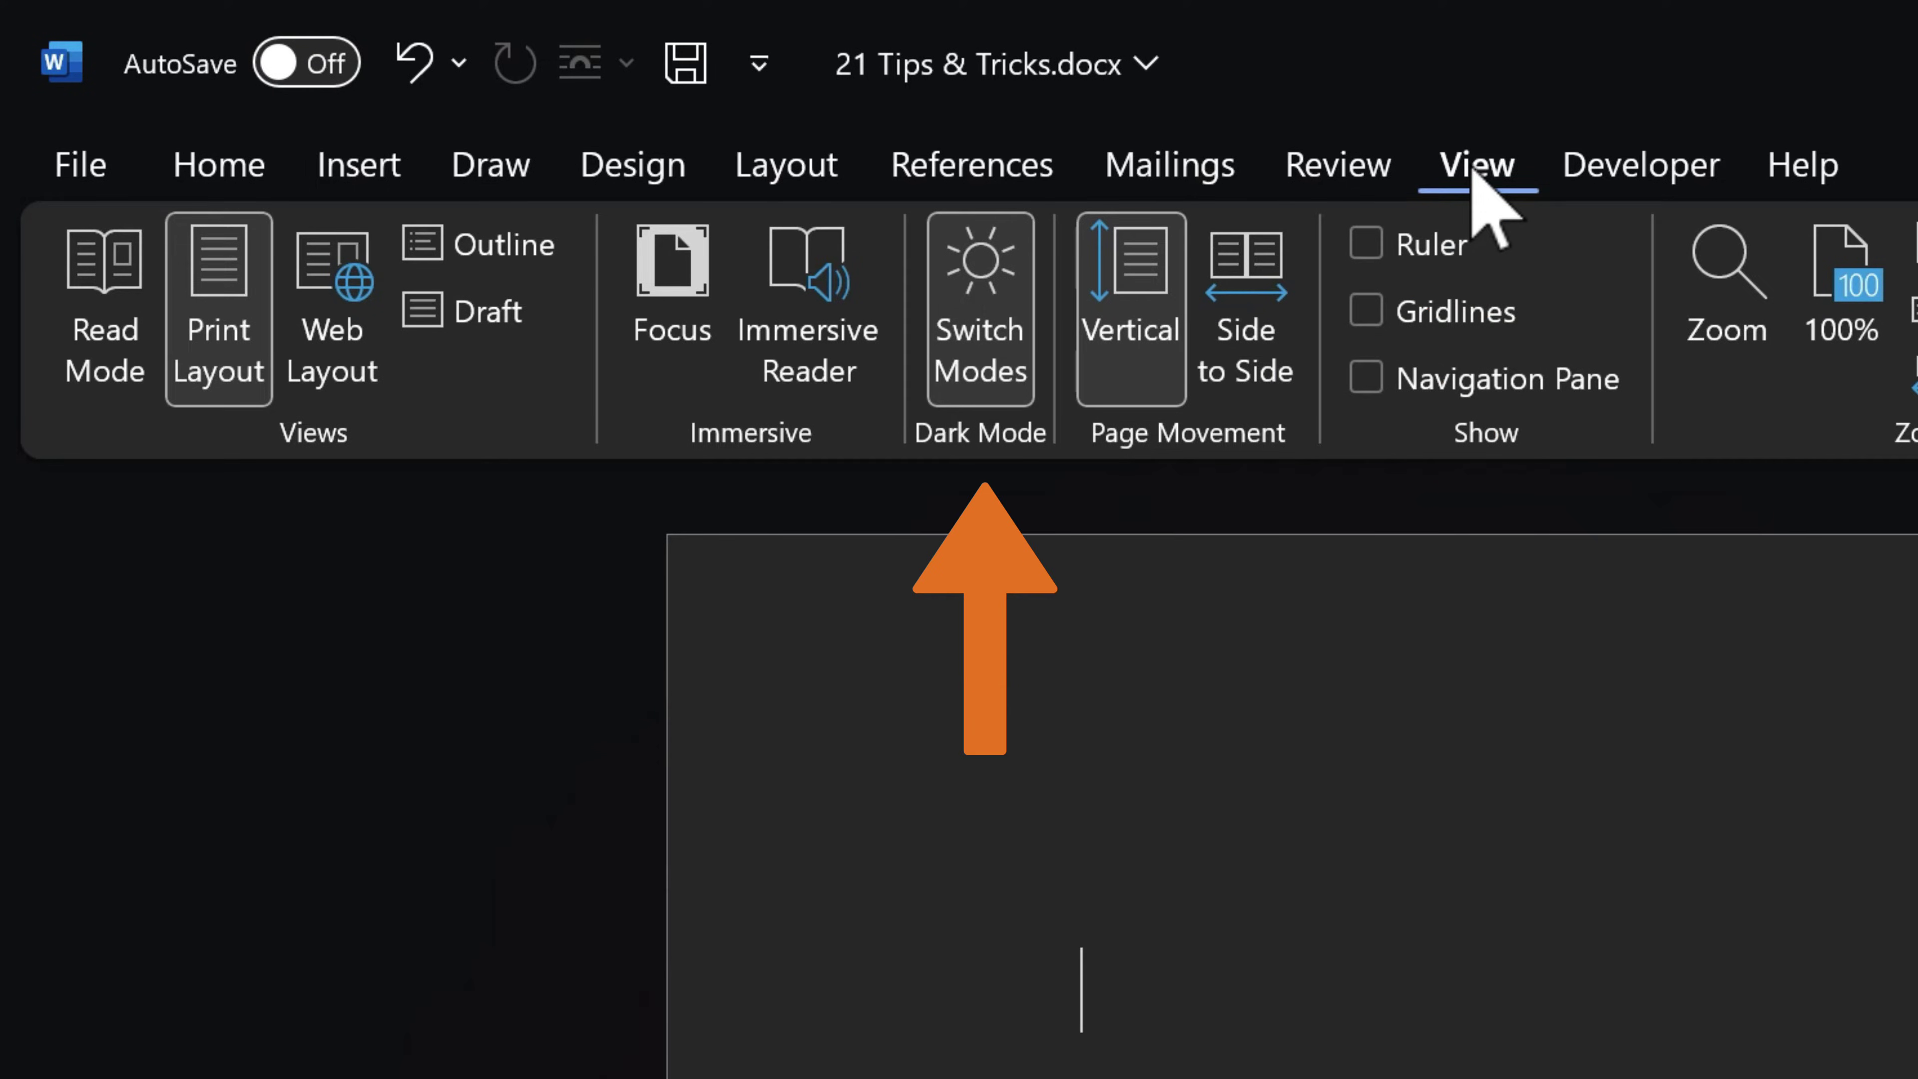
left_click(1001, 317)
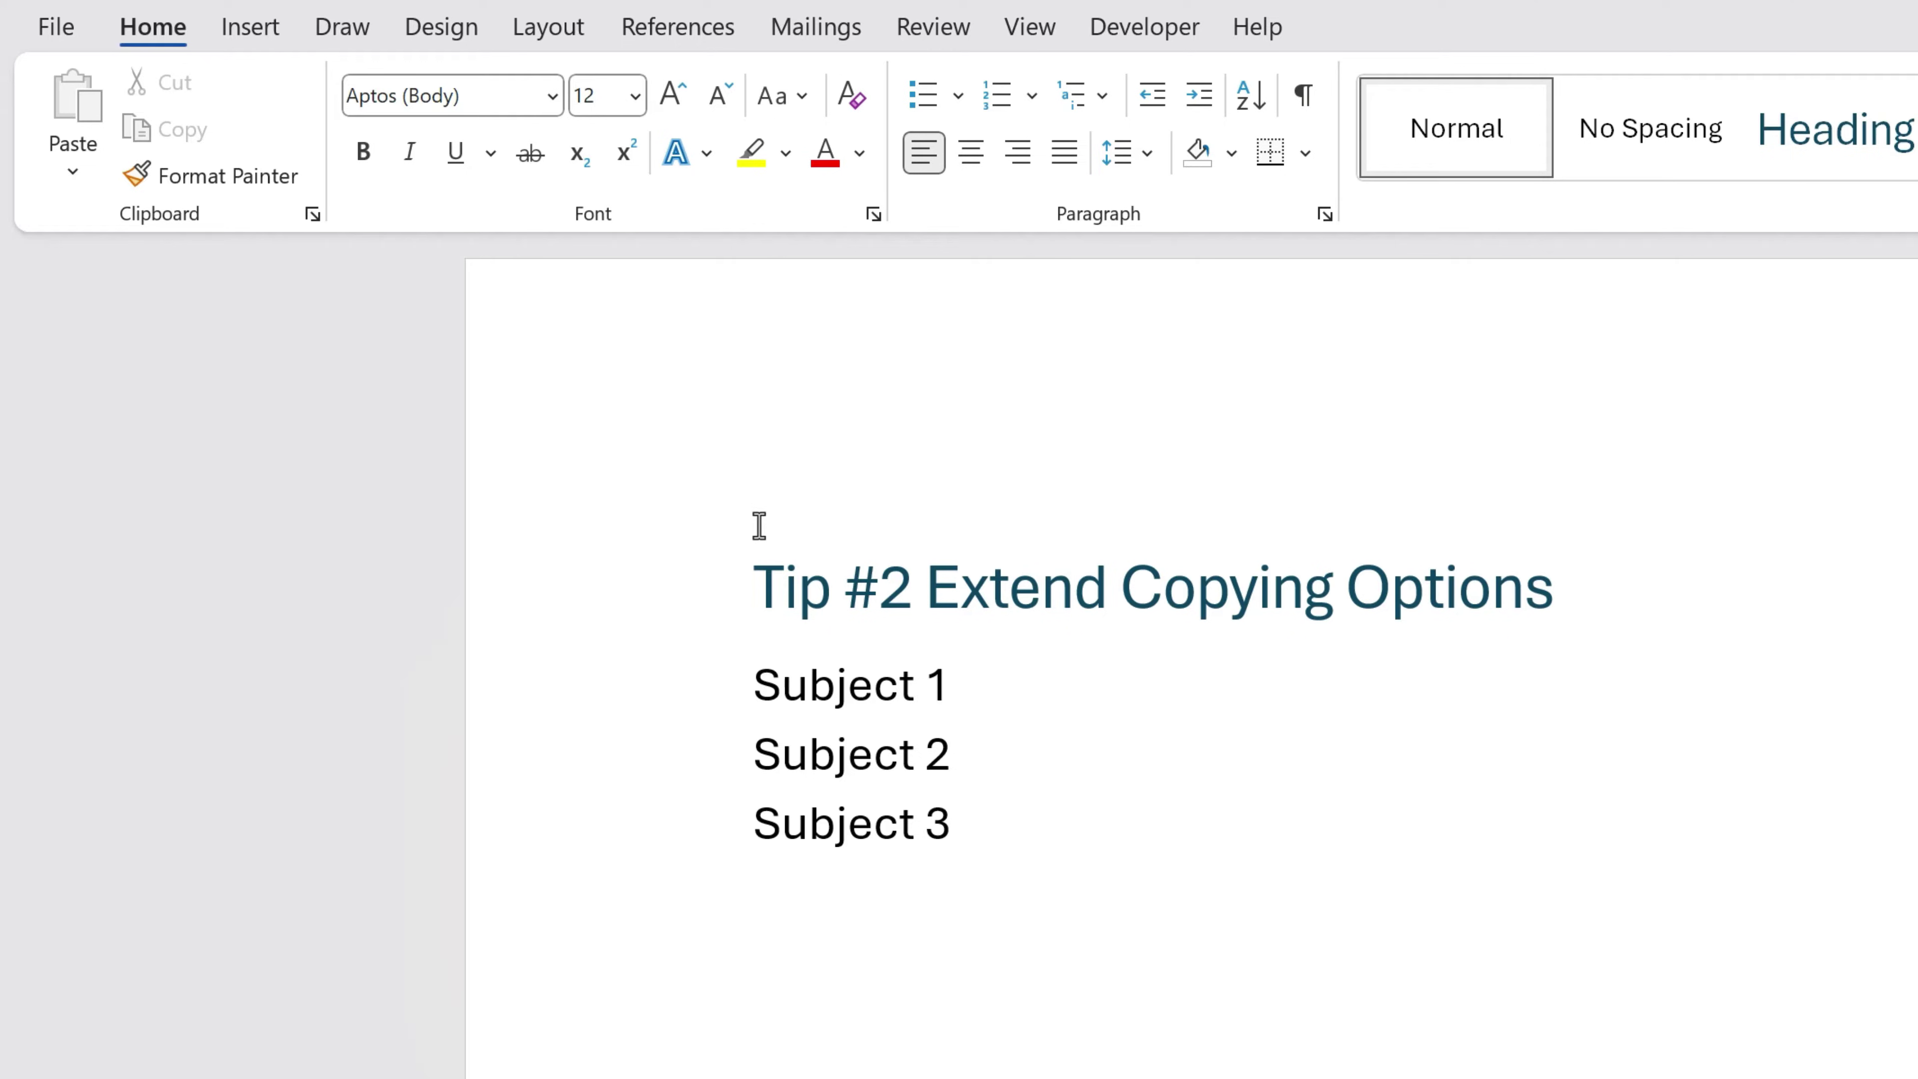
Step: Copy the "Subject 1" line under the Tip #2 heading and show the Office clipboard's collected items
left_click_drag(754, 685, 944, 686)
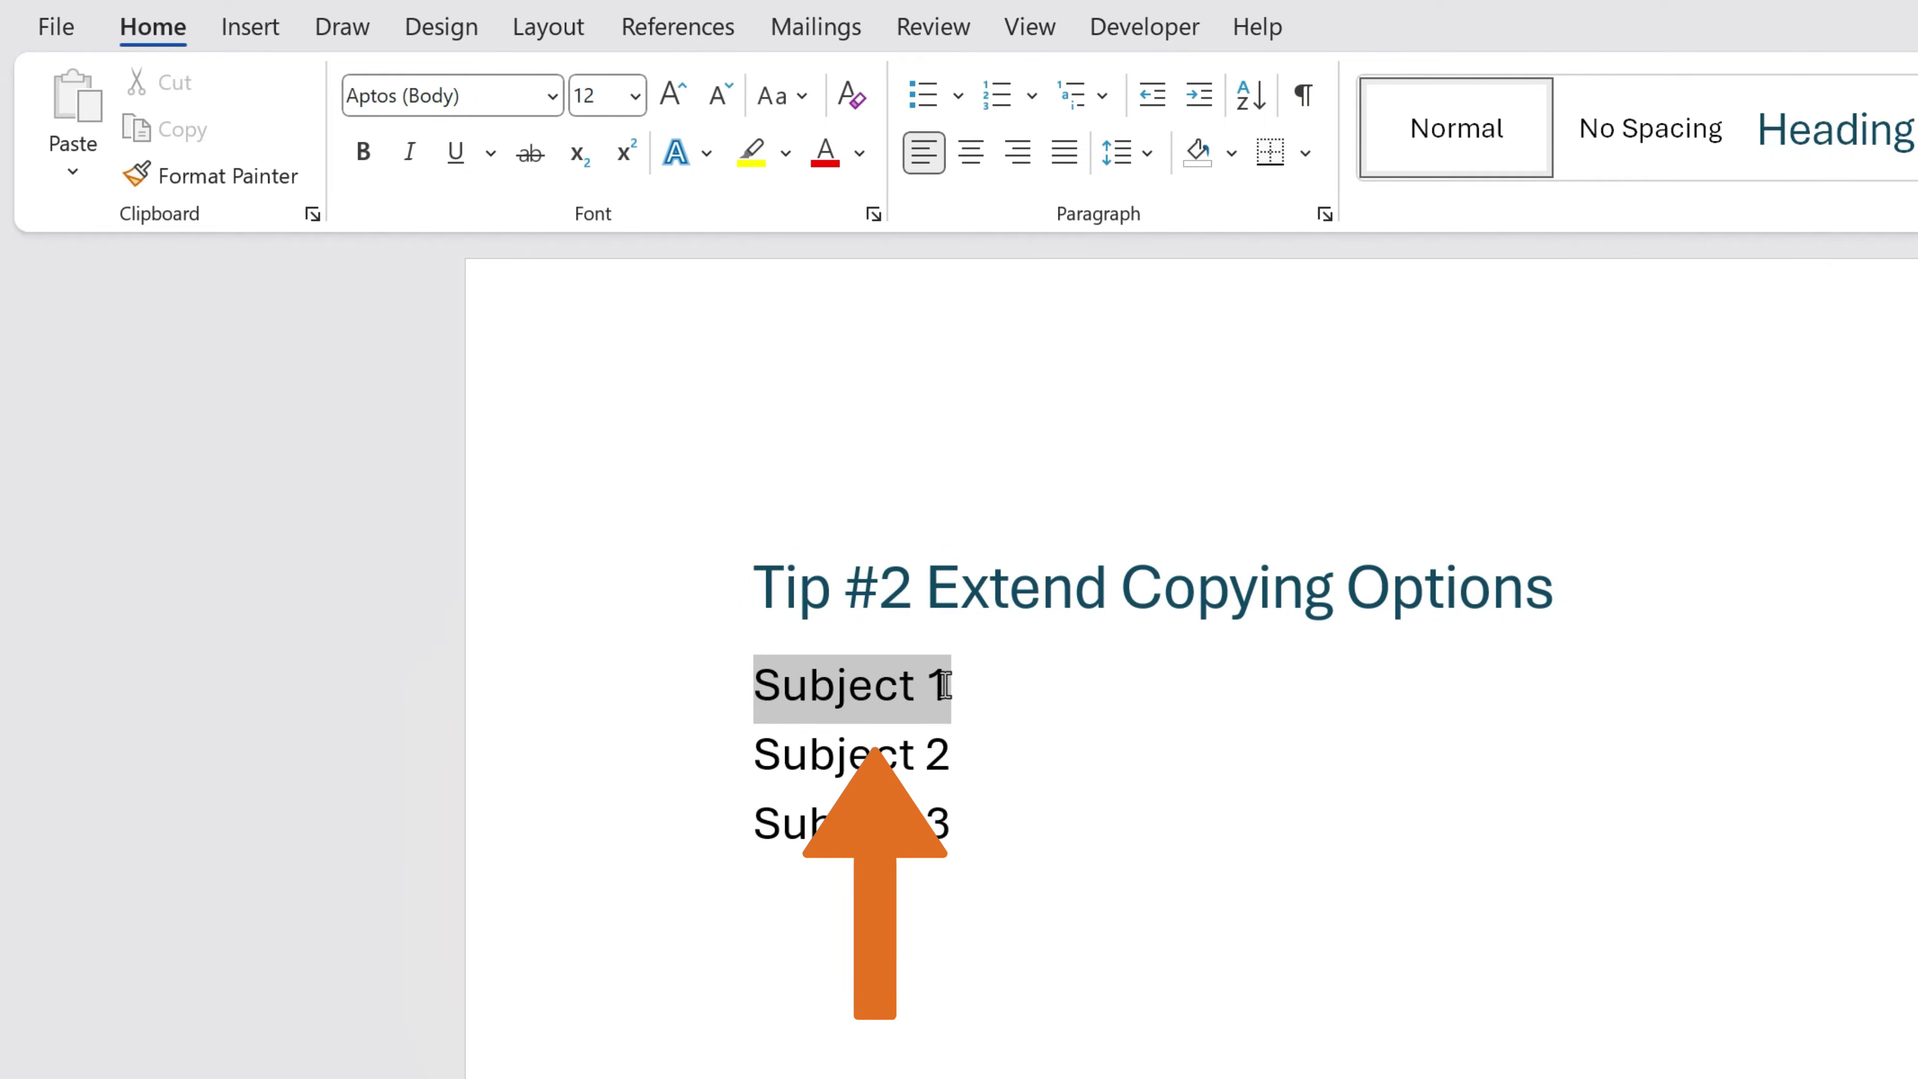
key("ctrl+c")
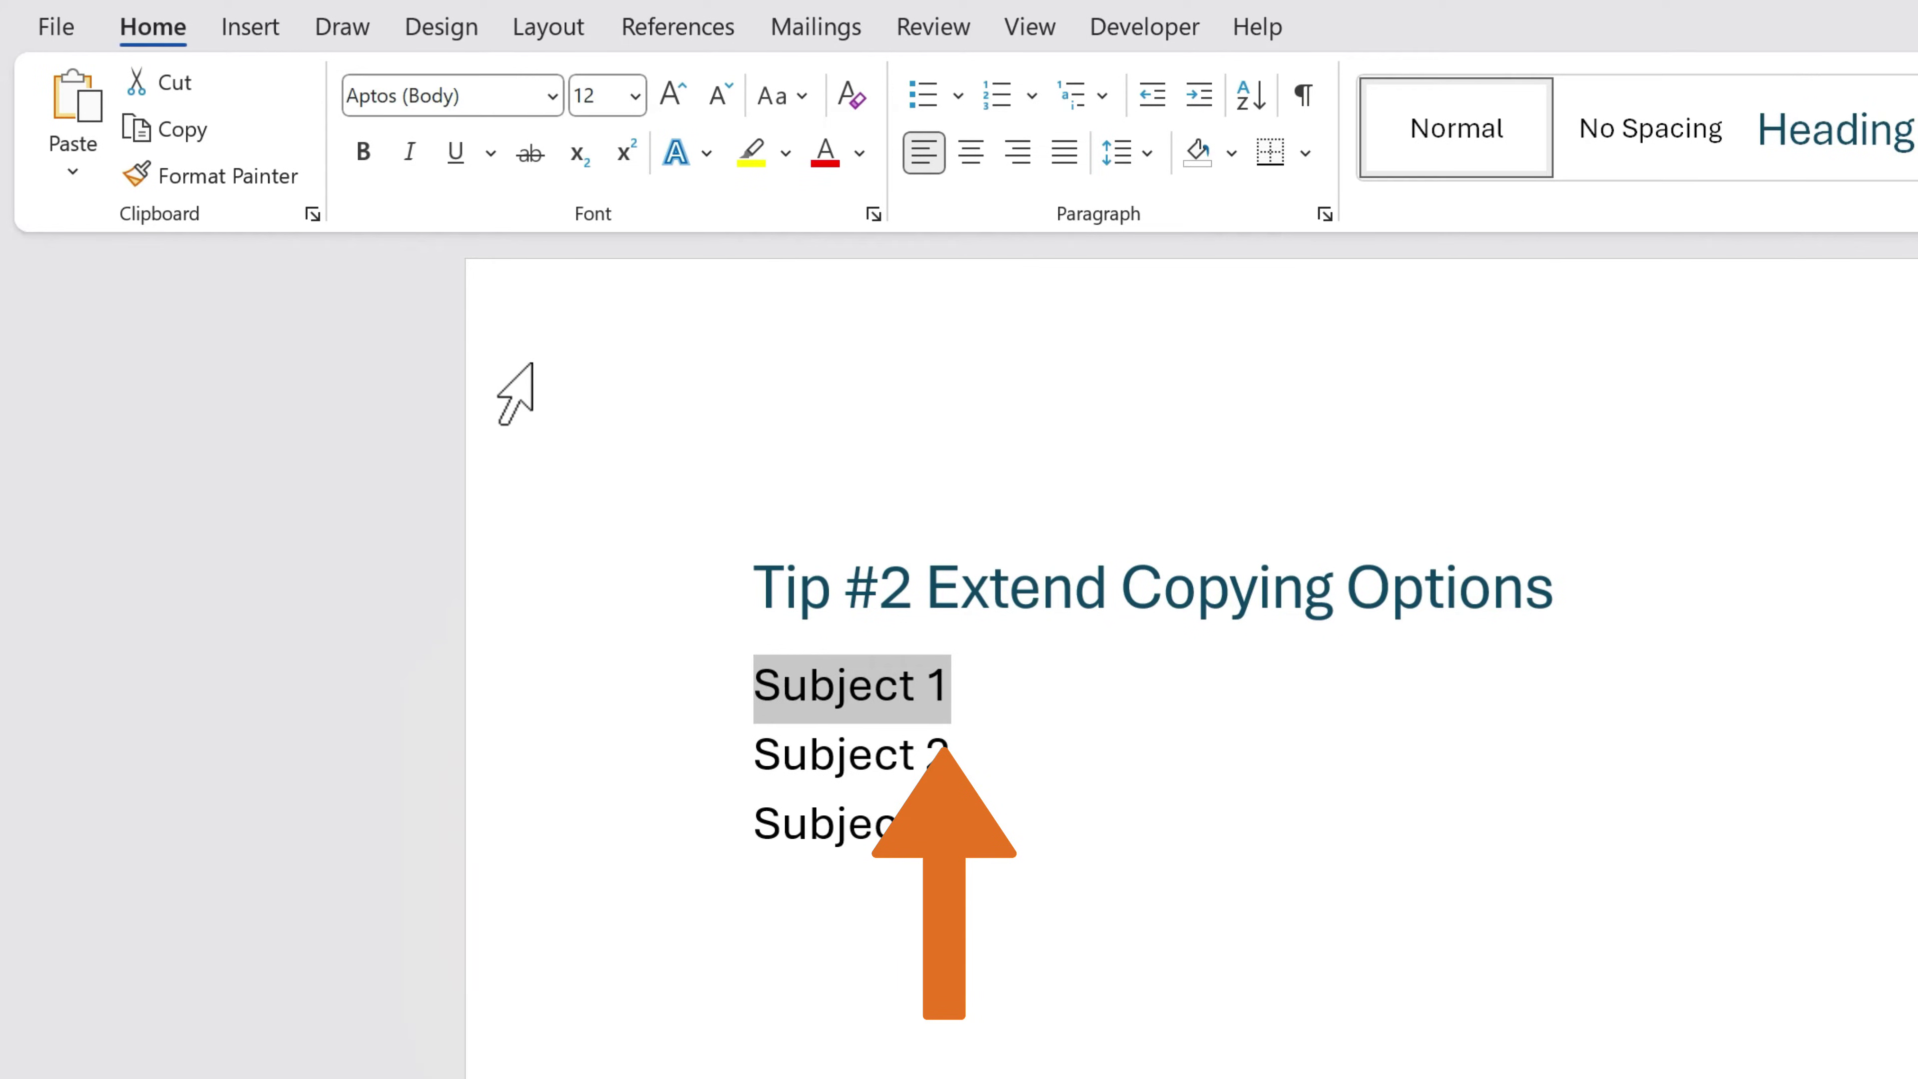
left_click(312, 215)
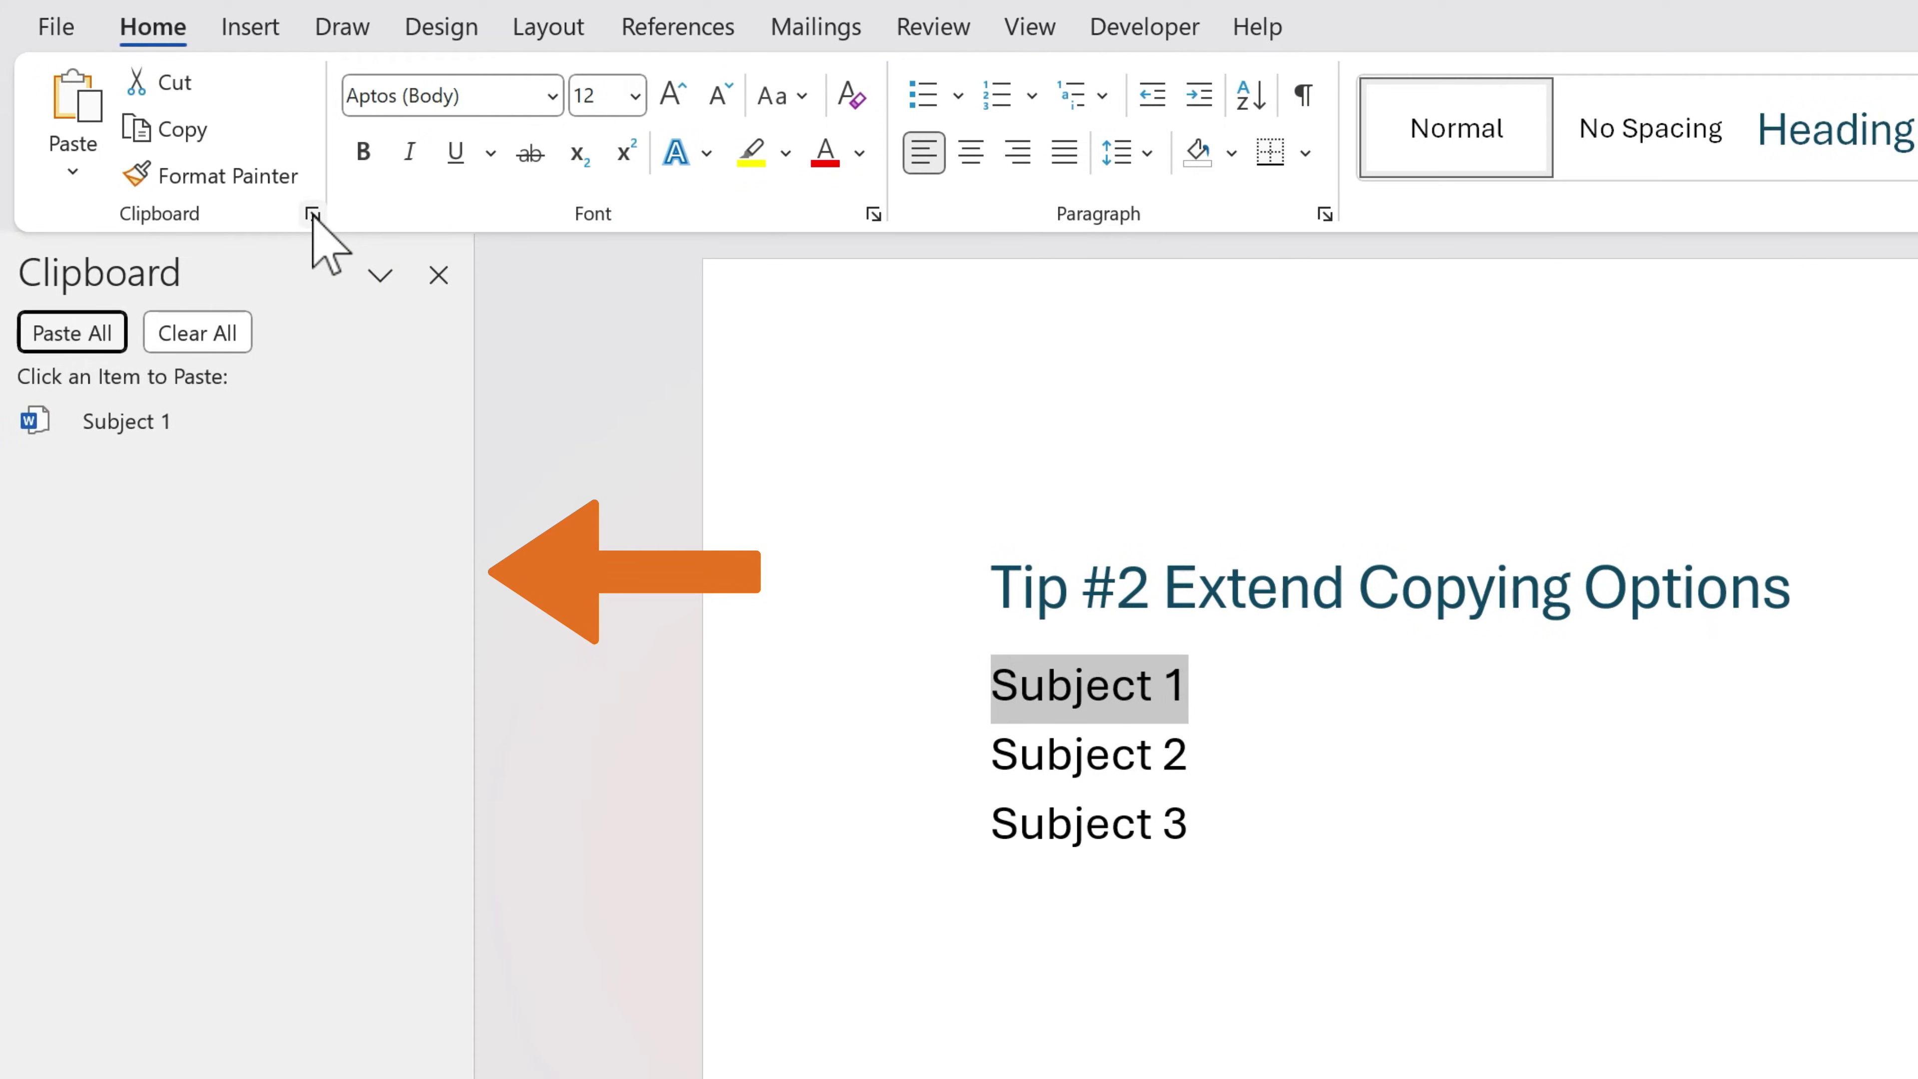
mouse_move(255, 418)
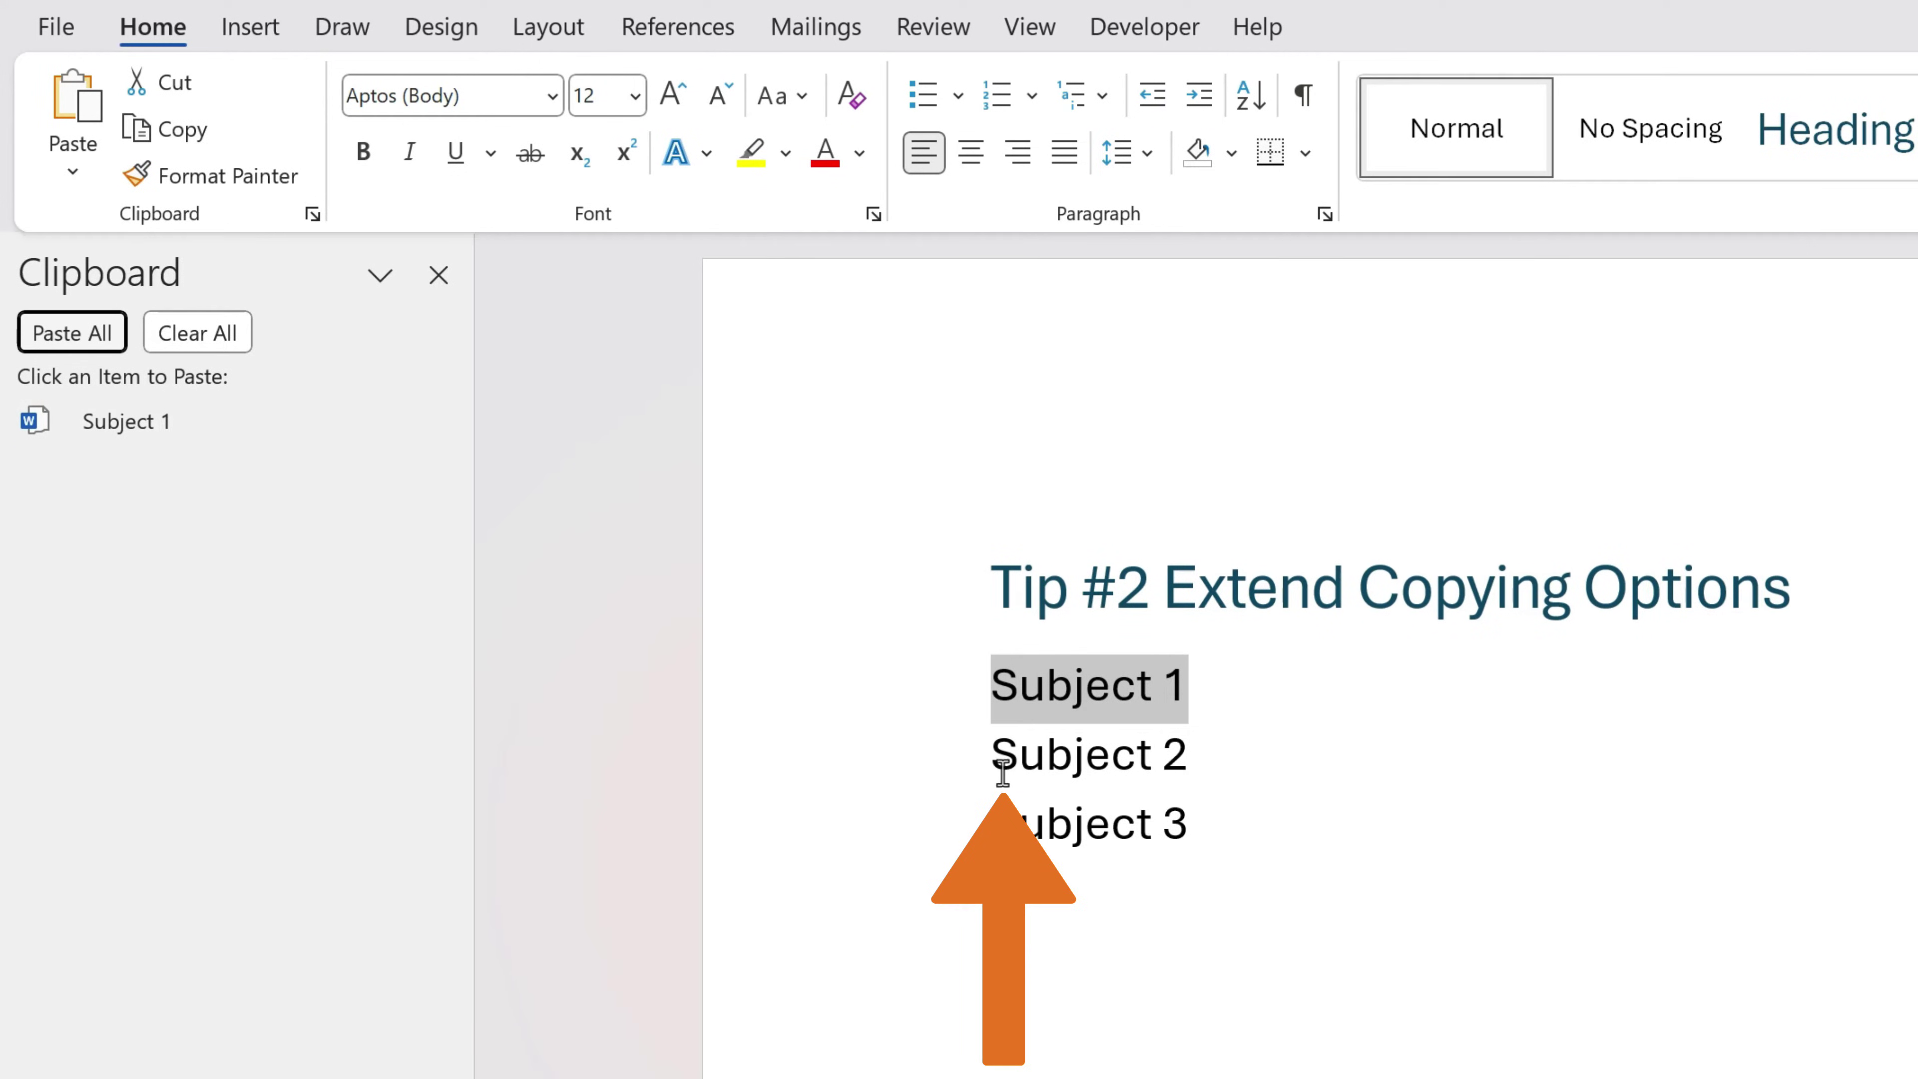
Step: Copy the "Subject 2" line and the "Subject 3" line separately so both are collected on the clipboard
left_click_drag(999, 772, 1220, 784)
key("ctrl+c")
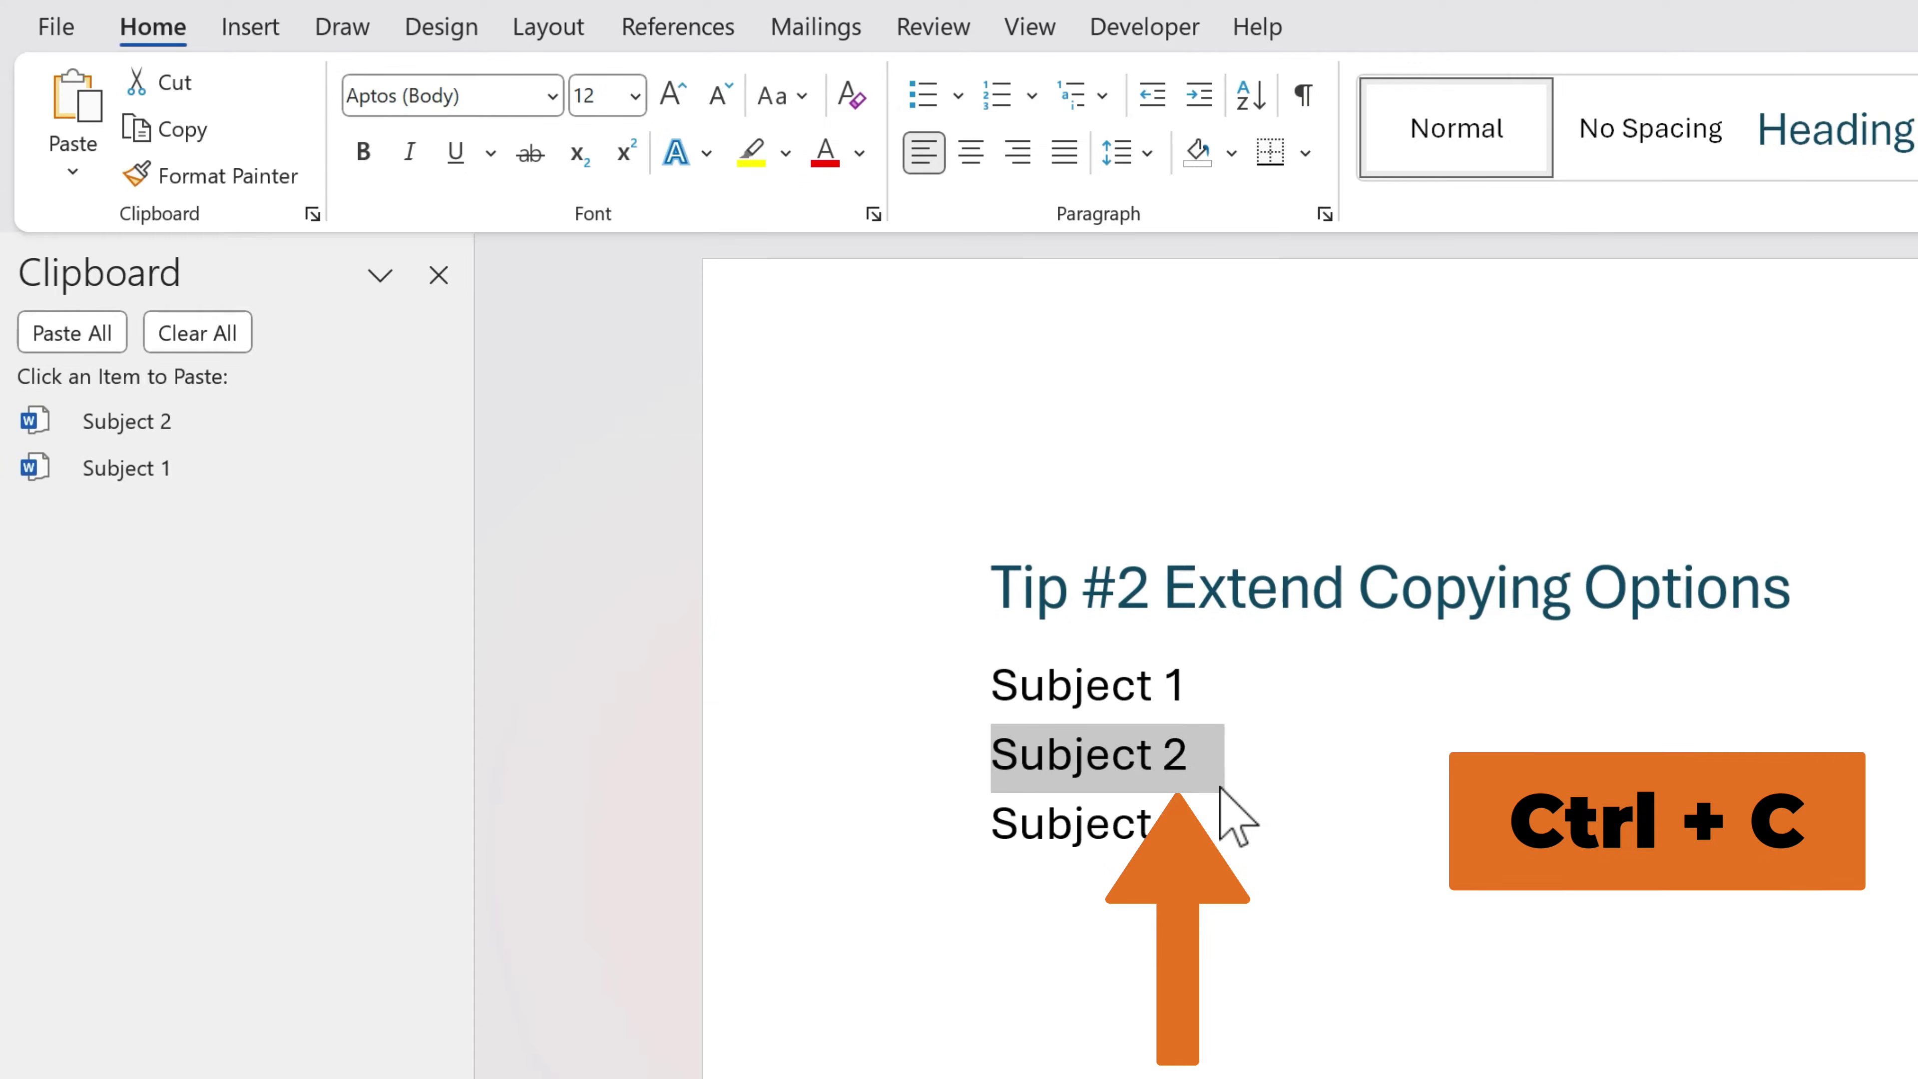
left_click_drag(993, 835, 1254, 837)
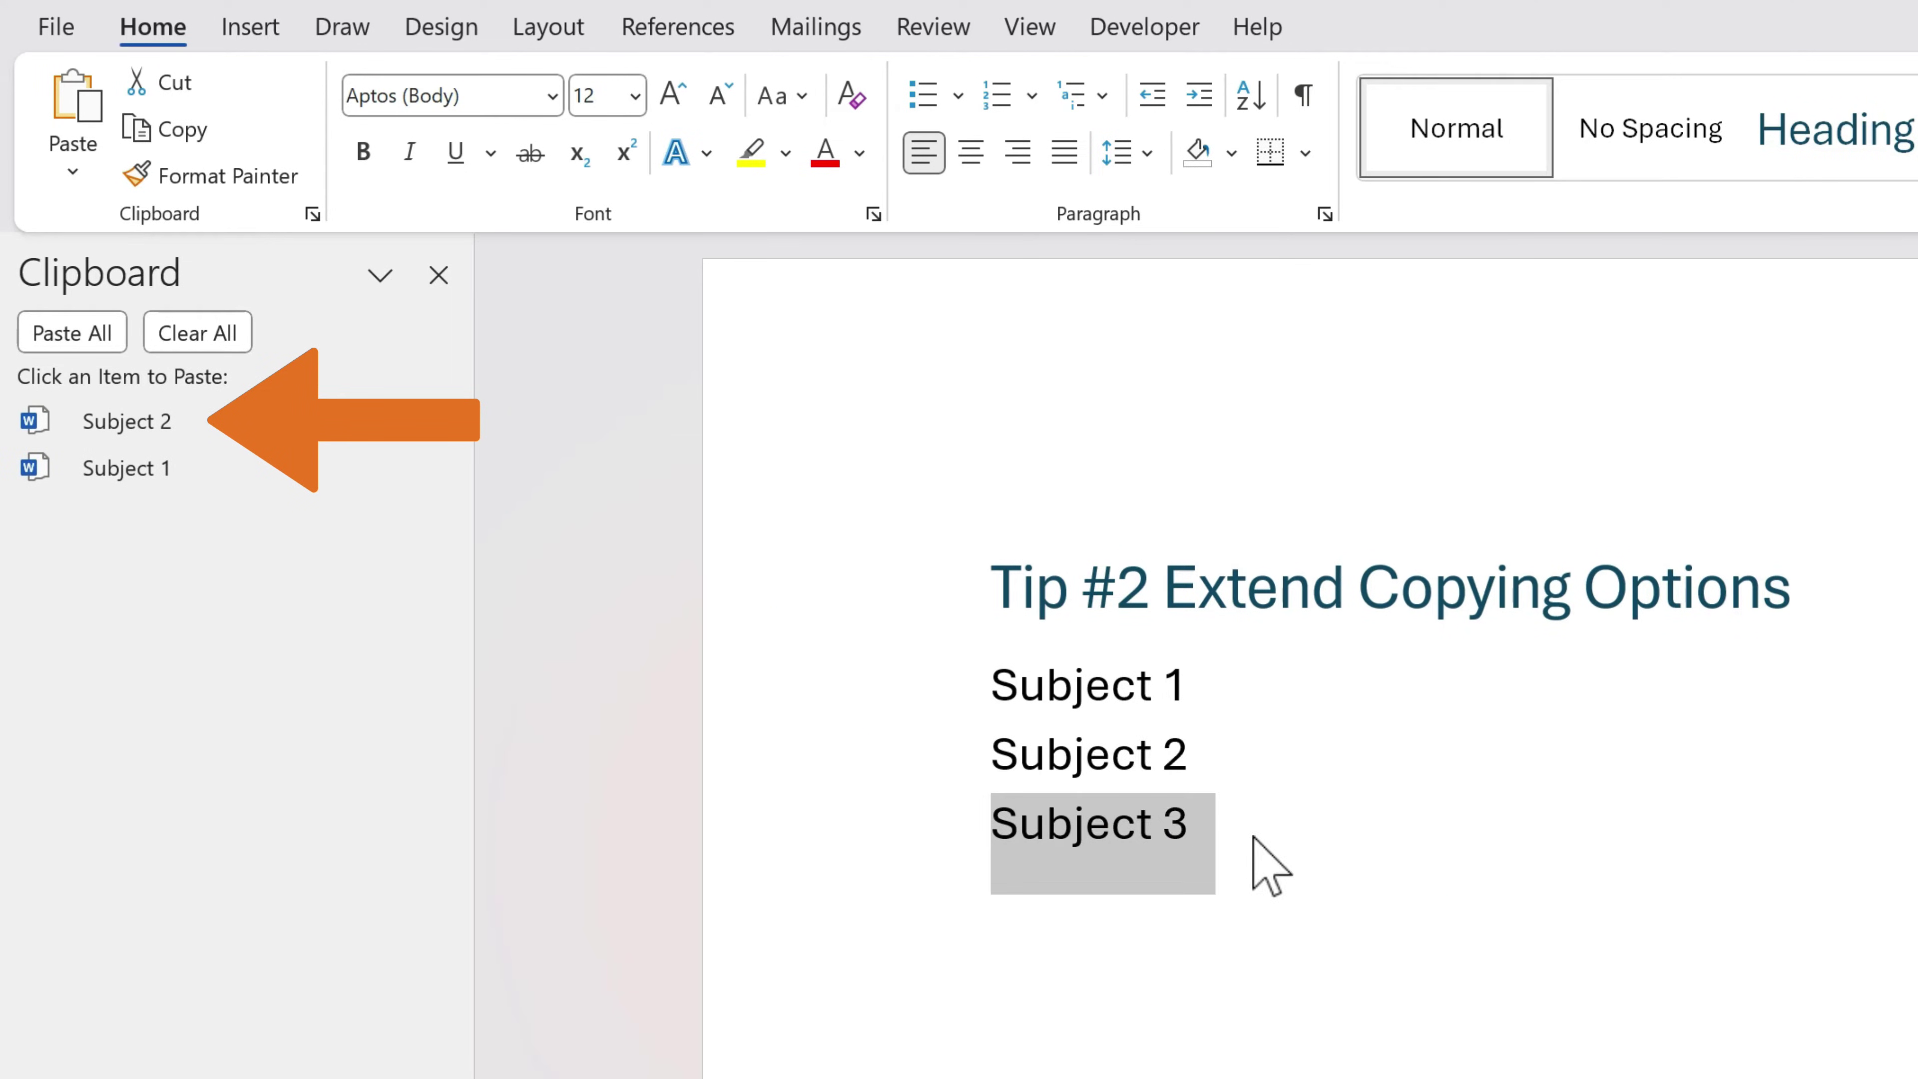
key("ctrl+c")
Step: Paste the collected "Subject 1" item on a new line below the three-subject list
left_click(1271, 891)
key("Return")
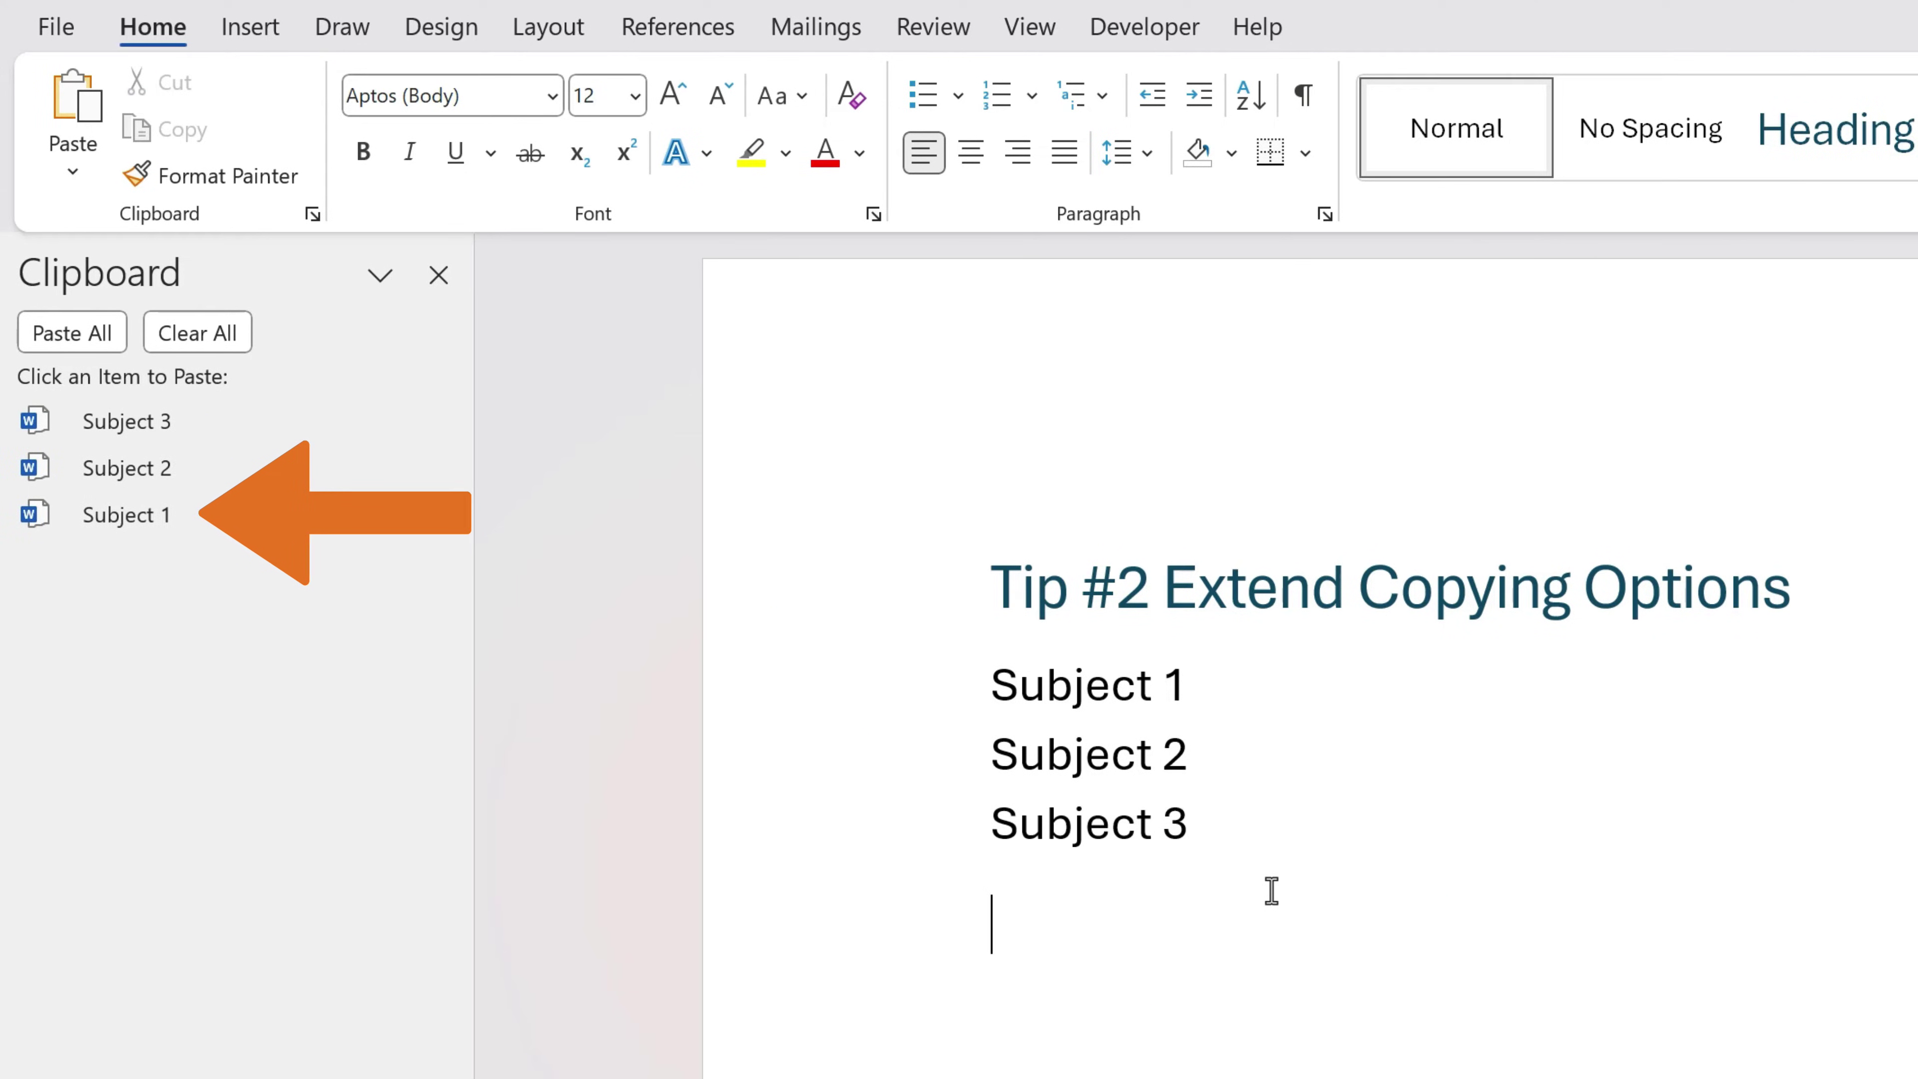
left_click(189, 516)
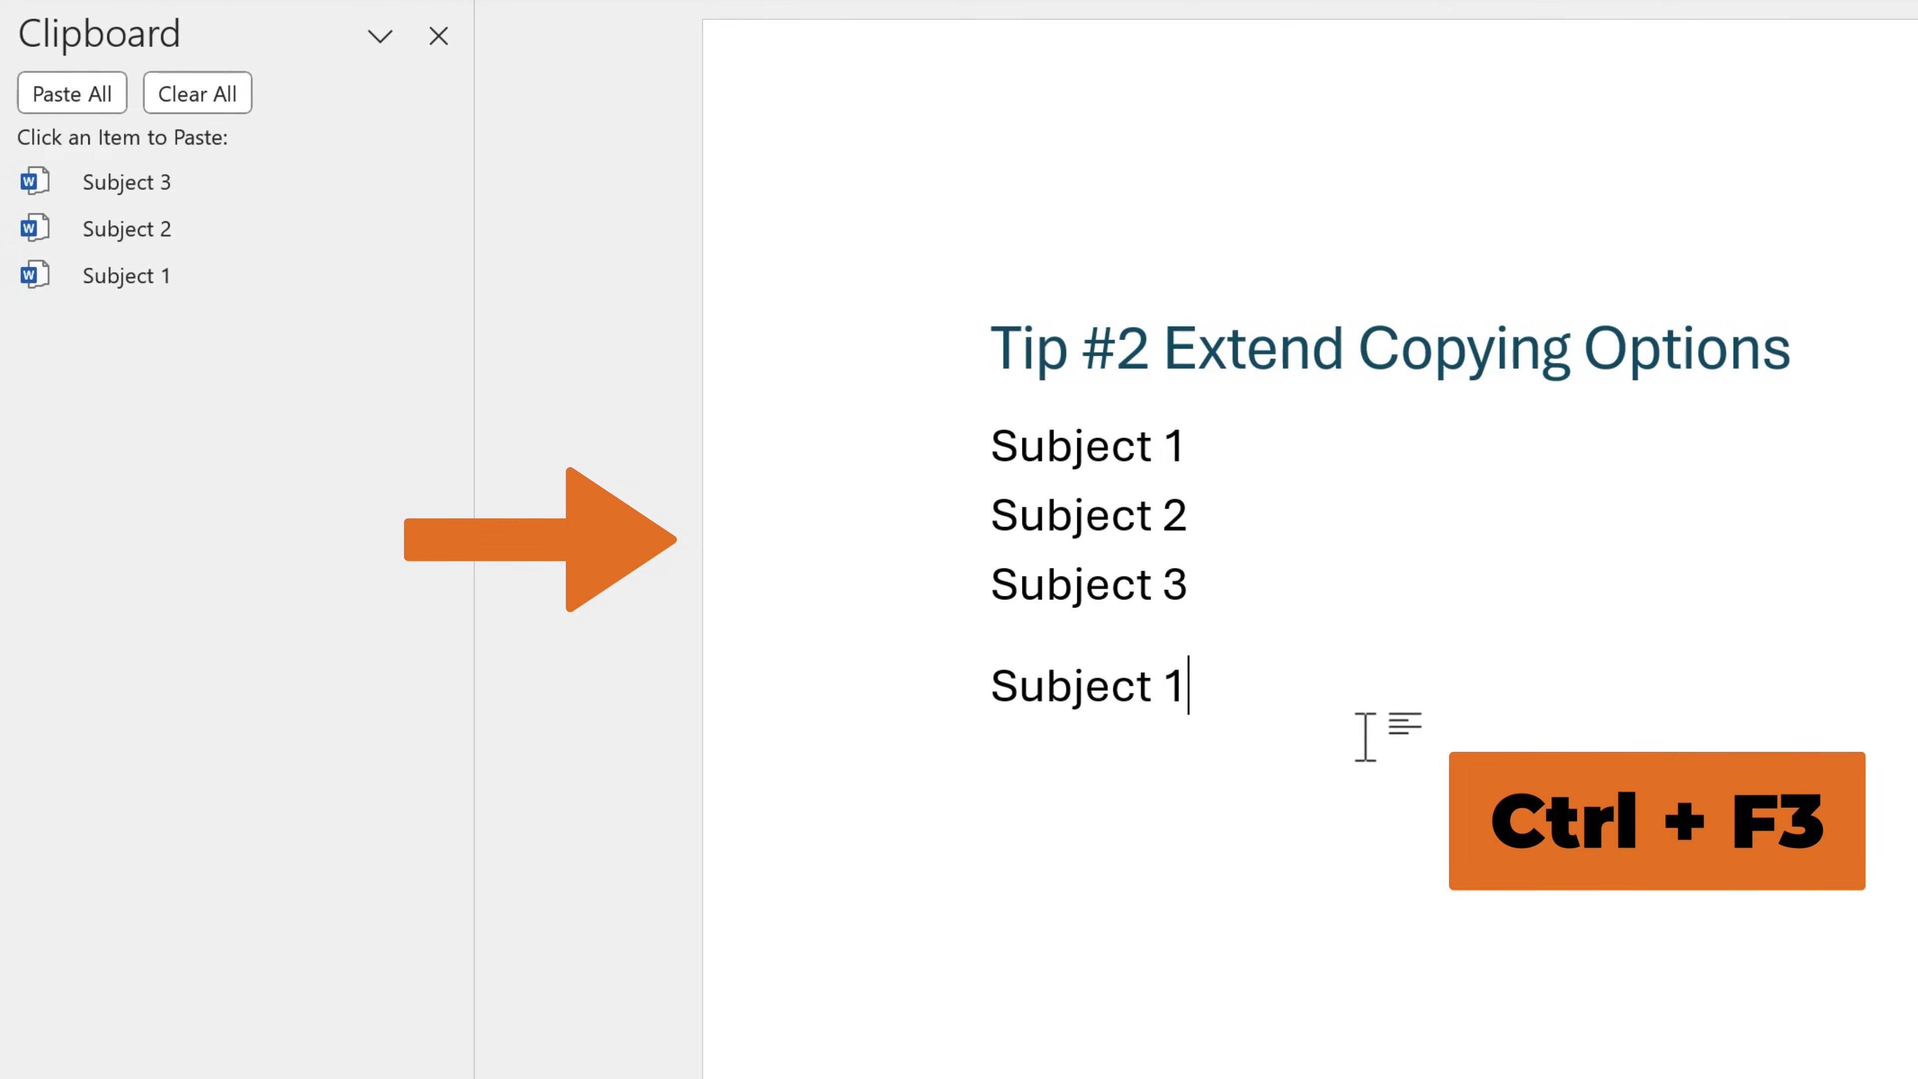
Step: Cut the pasted "Subject 1" line below the list to the Spike and insert the Spike contents back there
left_click(953, 671)
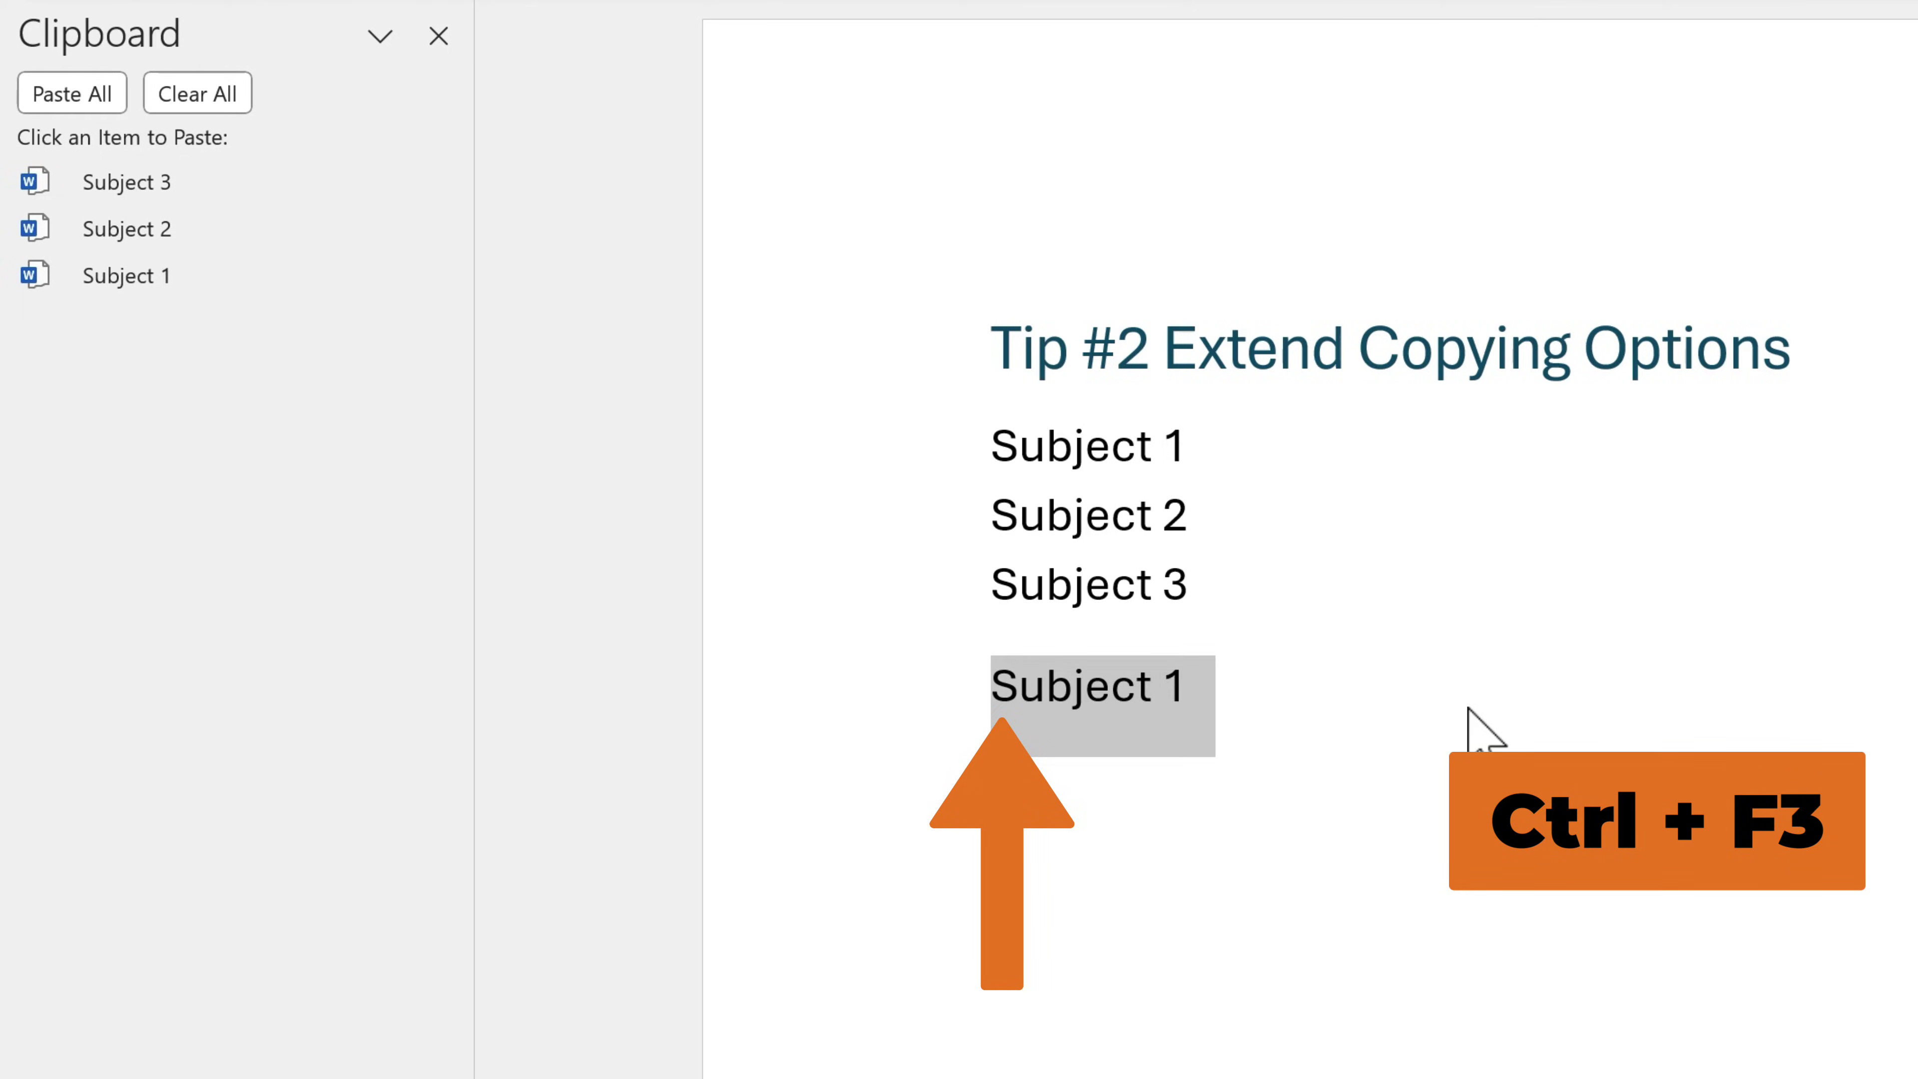
key("ctrl+F3")
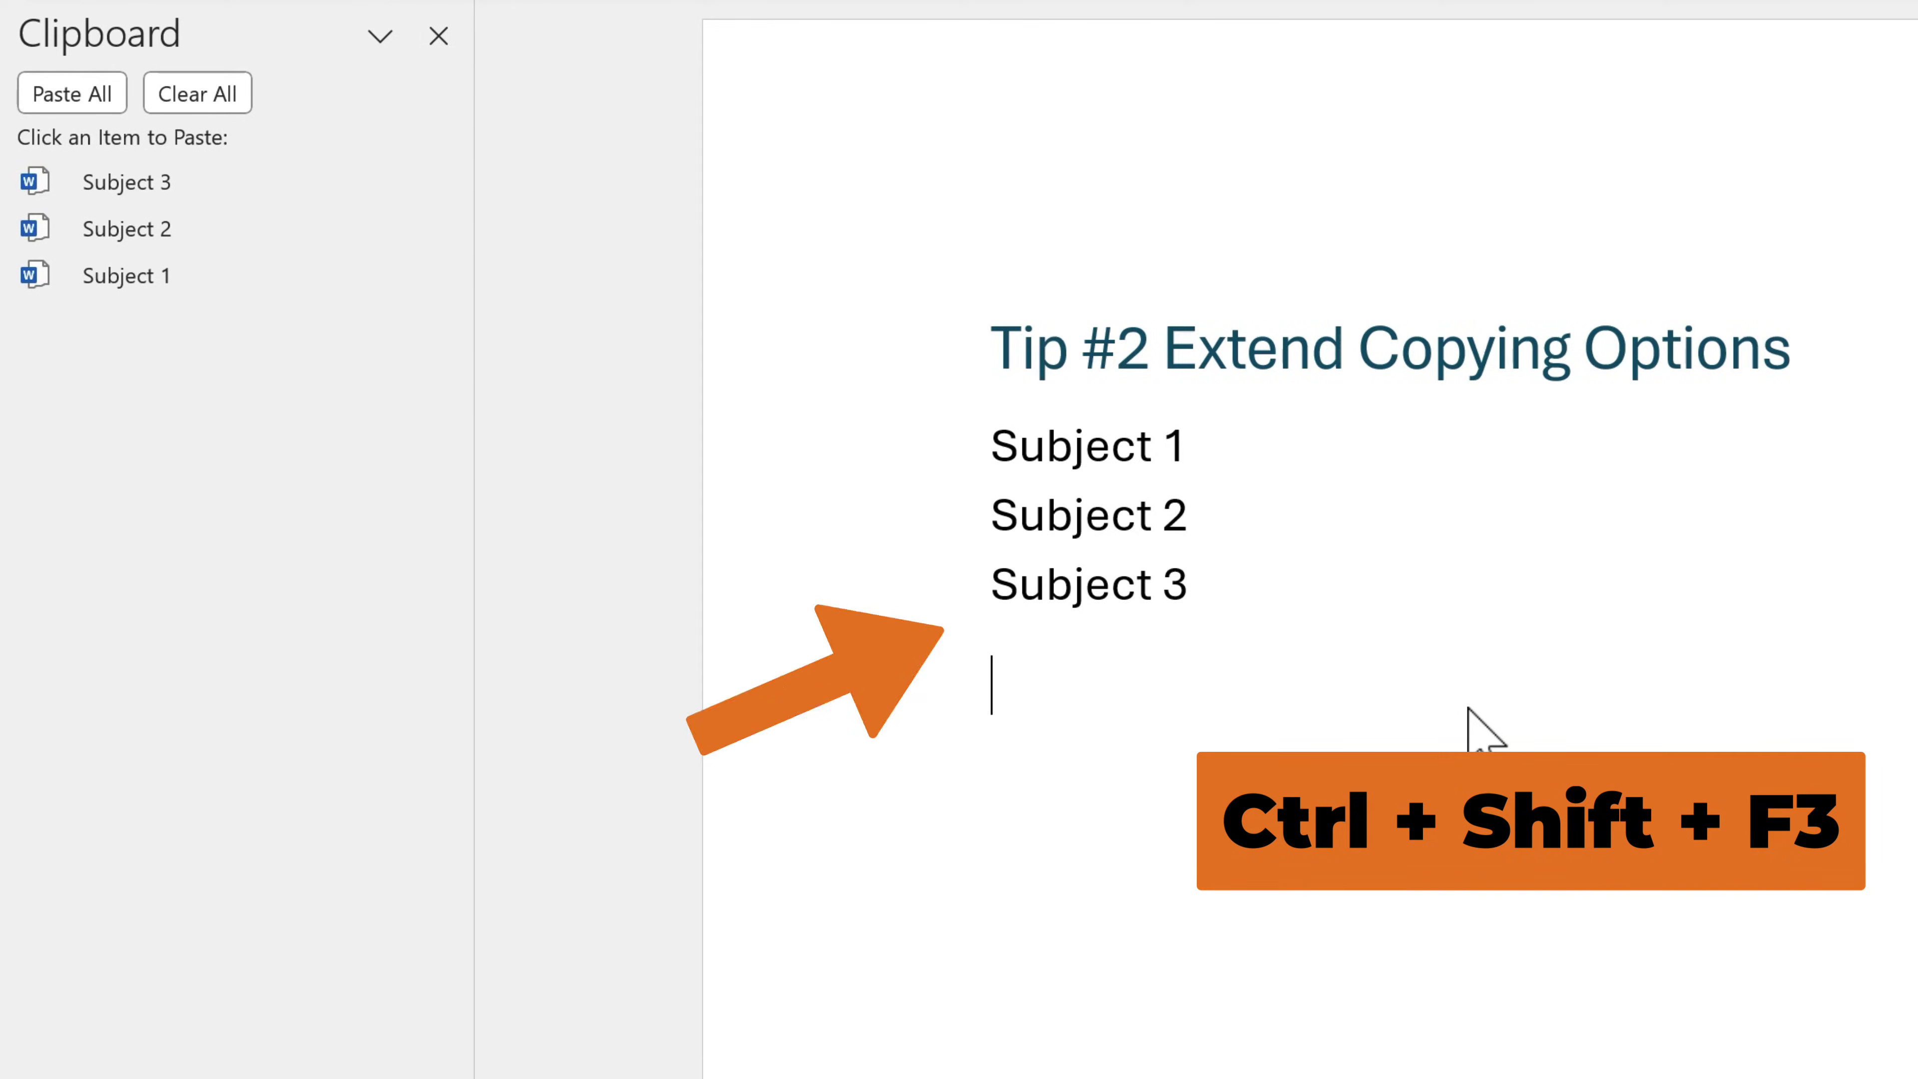
key("ctrl+shift+F3")
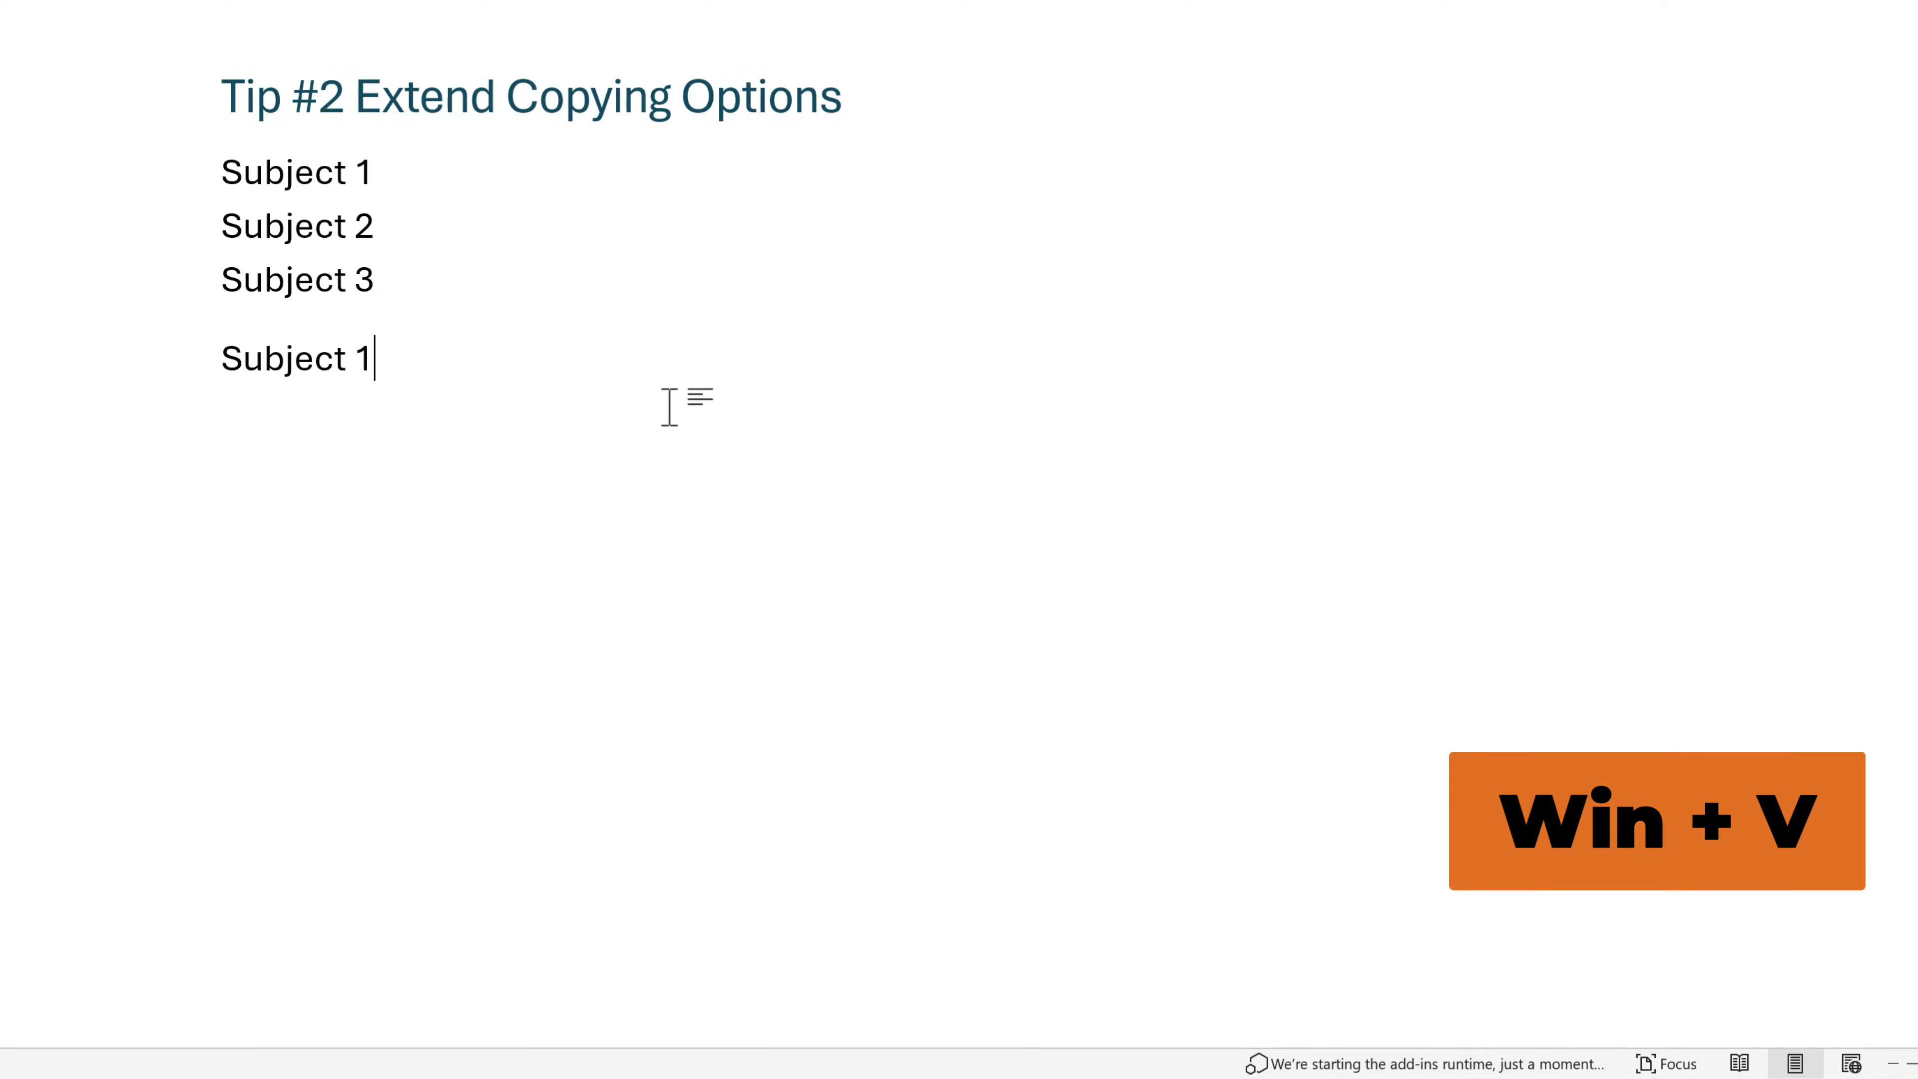
Step: Pin Subject 2, Subject 1 and Subject 3 in the Windows clipboard history, and browse its emoji and symbol collections
key("super+v")
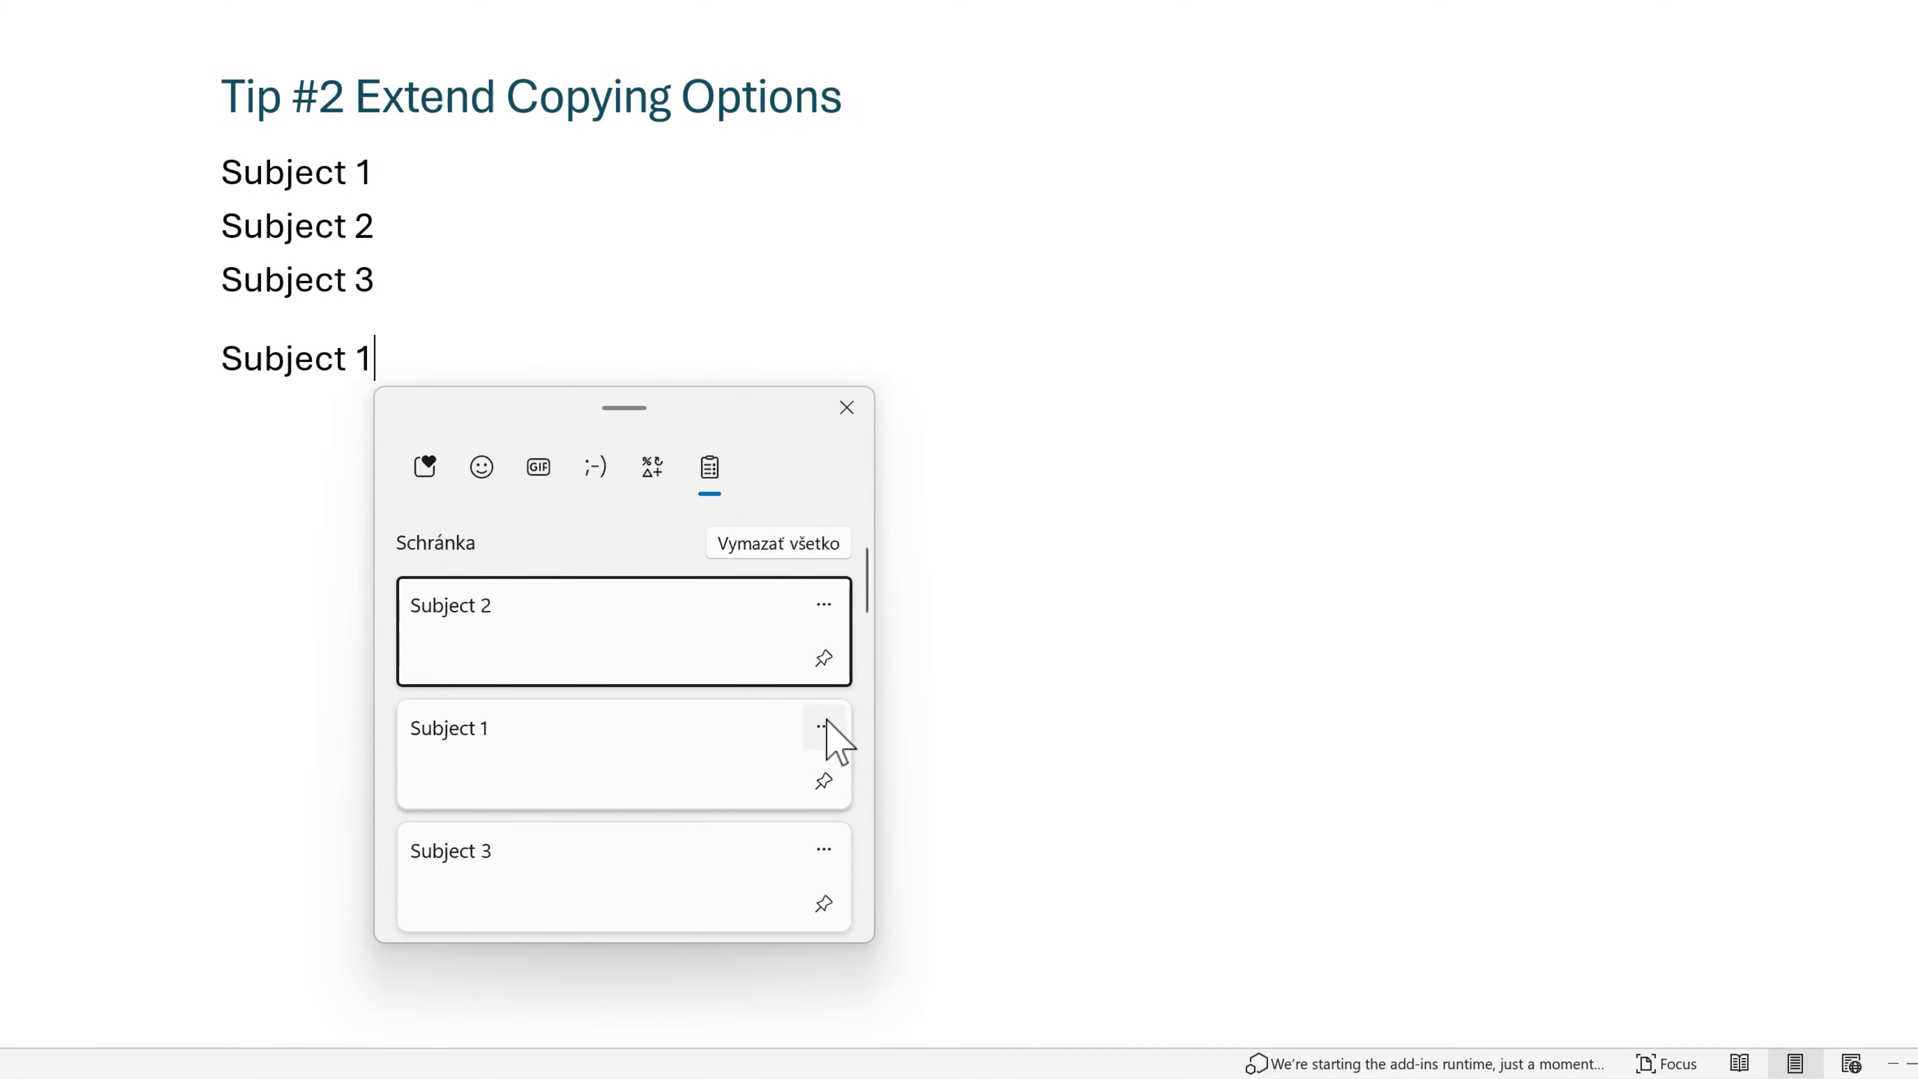
left_click(824, 658)
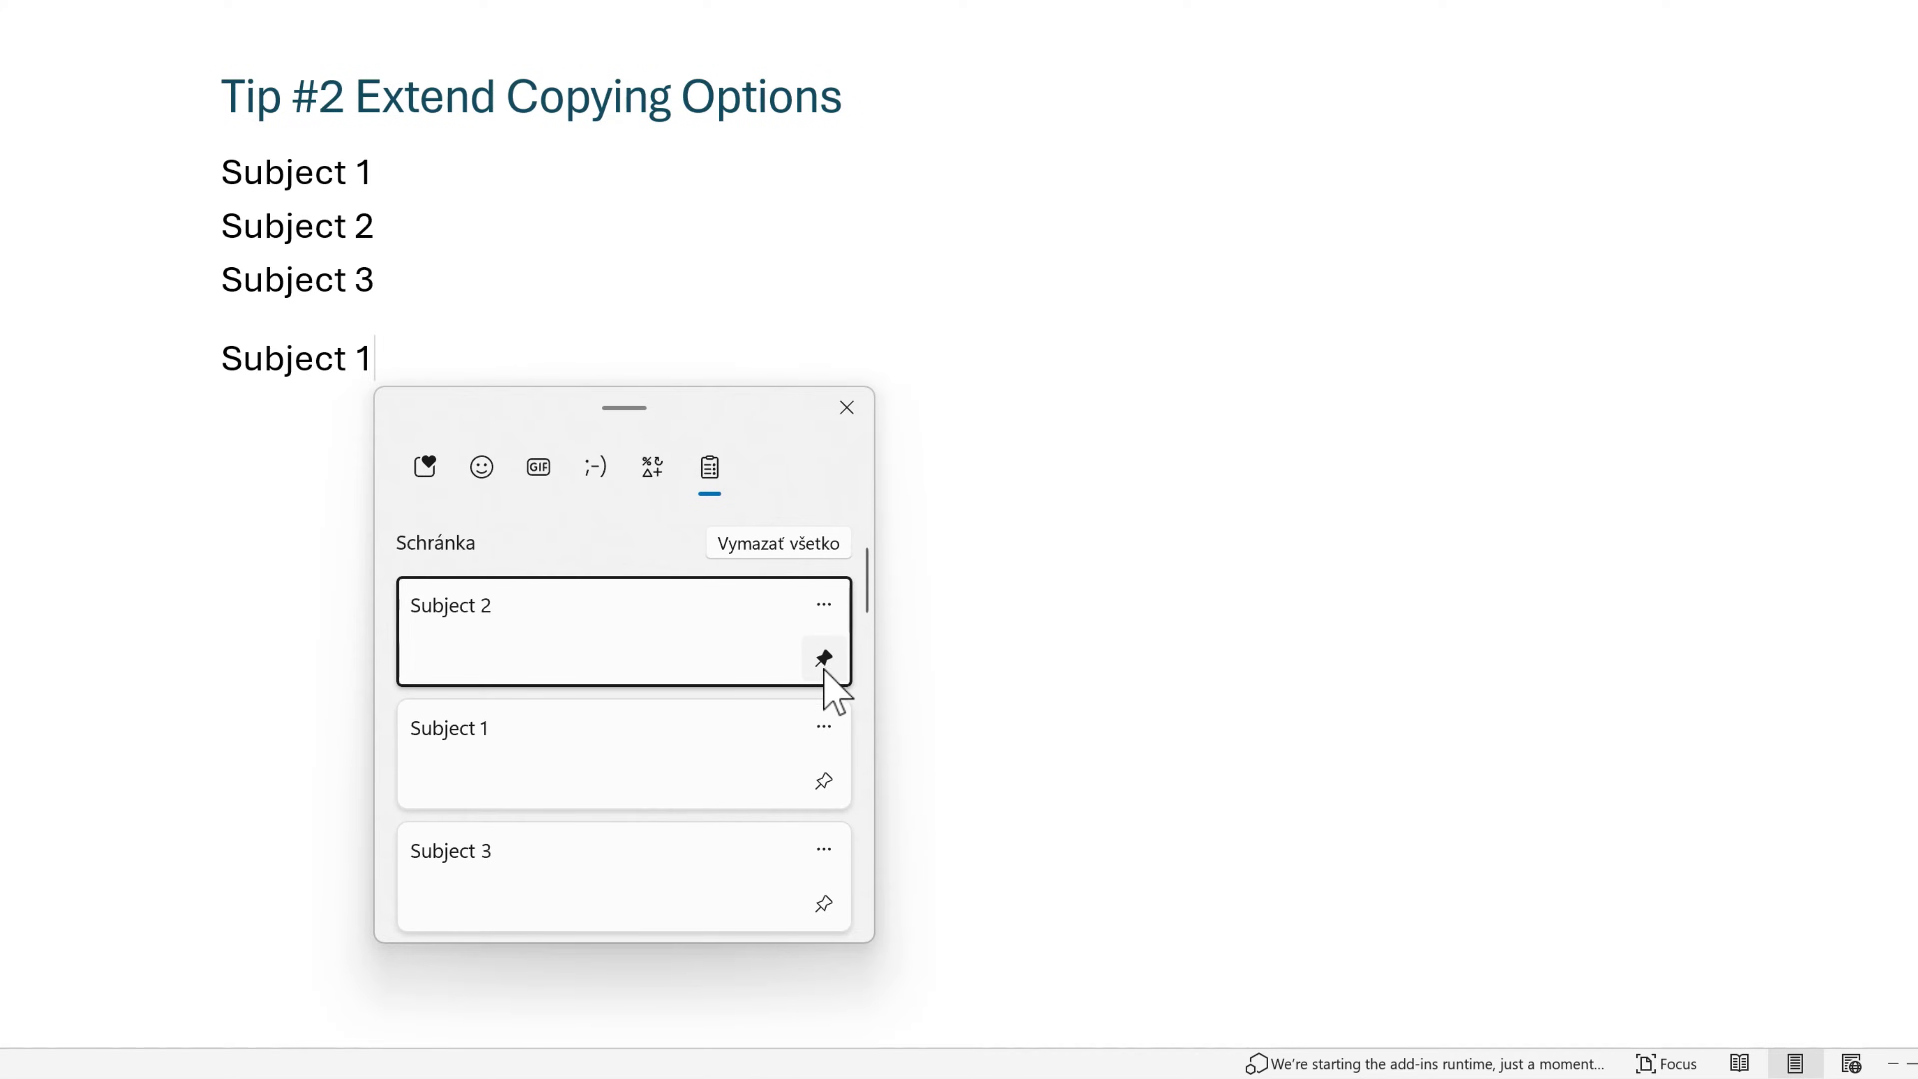
left_click(823, 781)
left_click(824, 904)
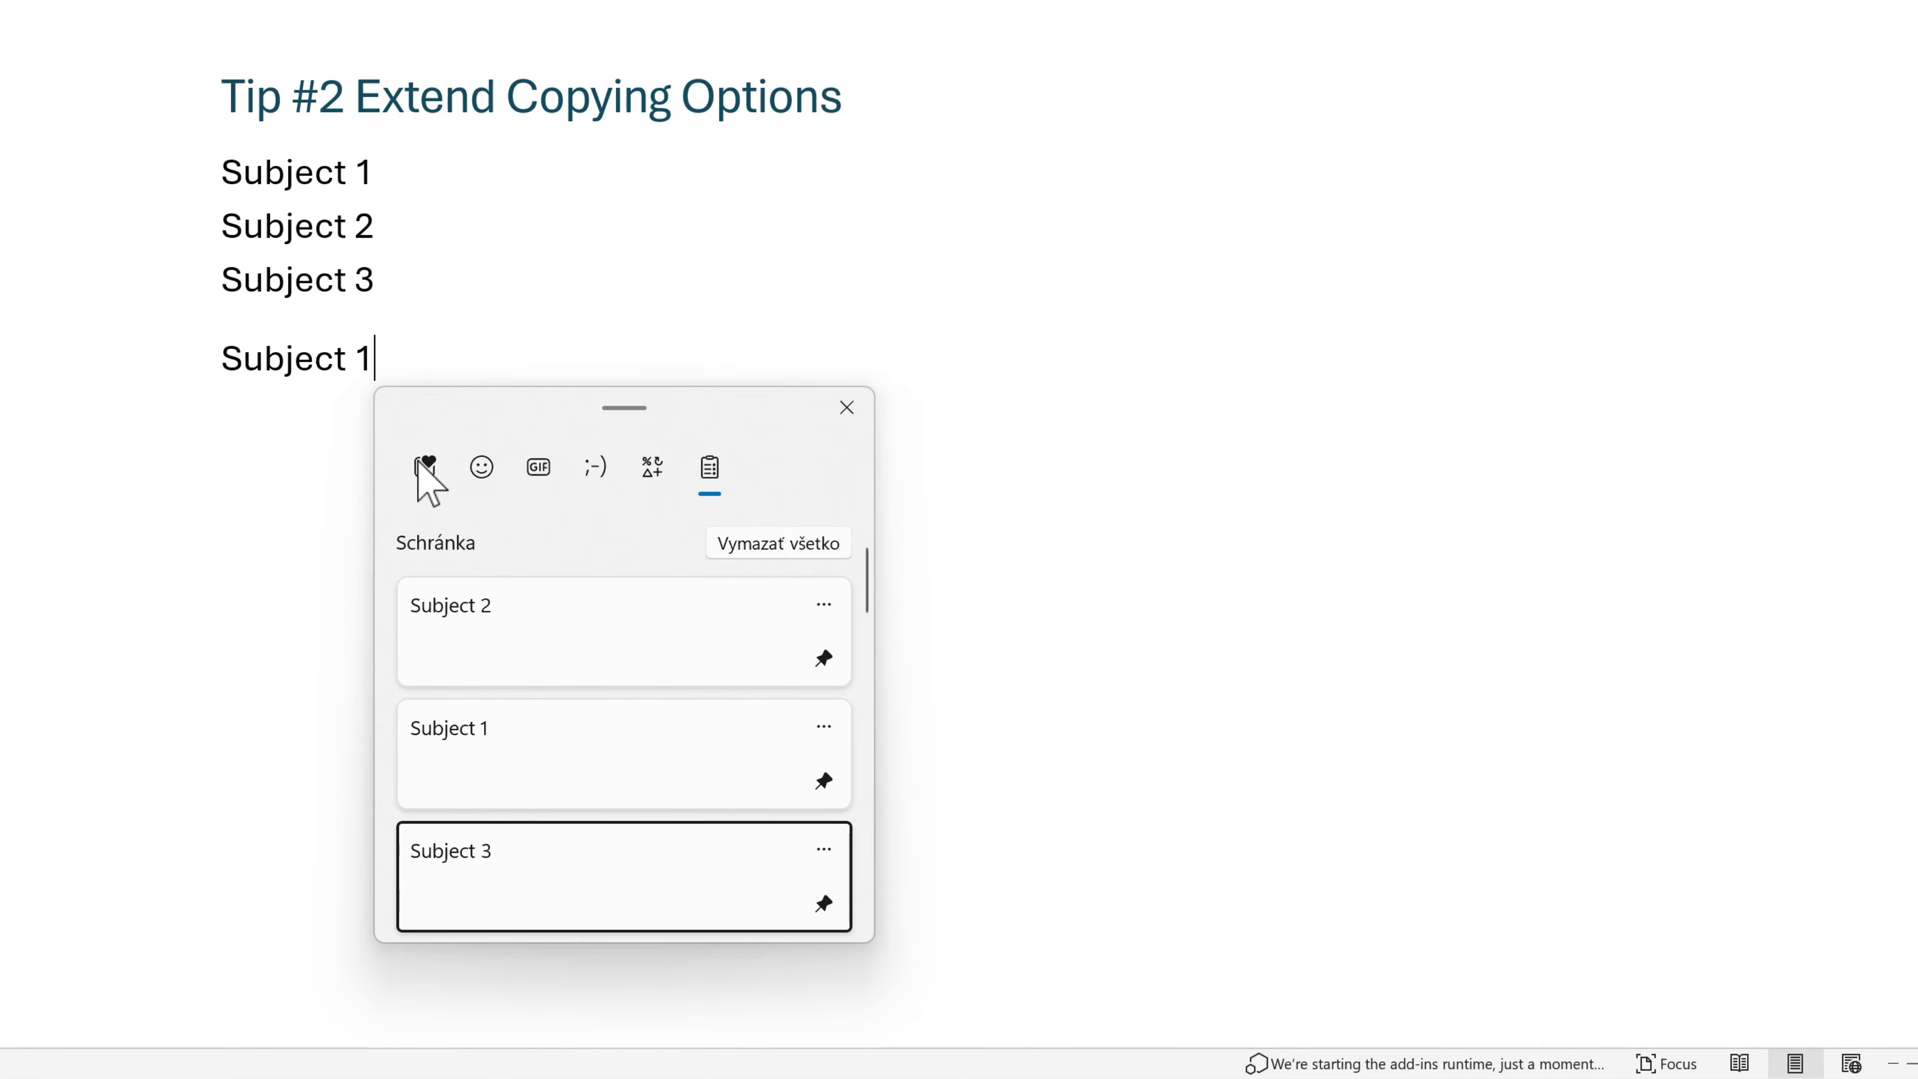
left_click(424, 469)
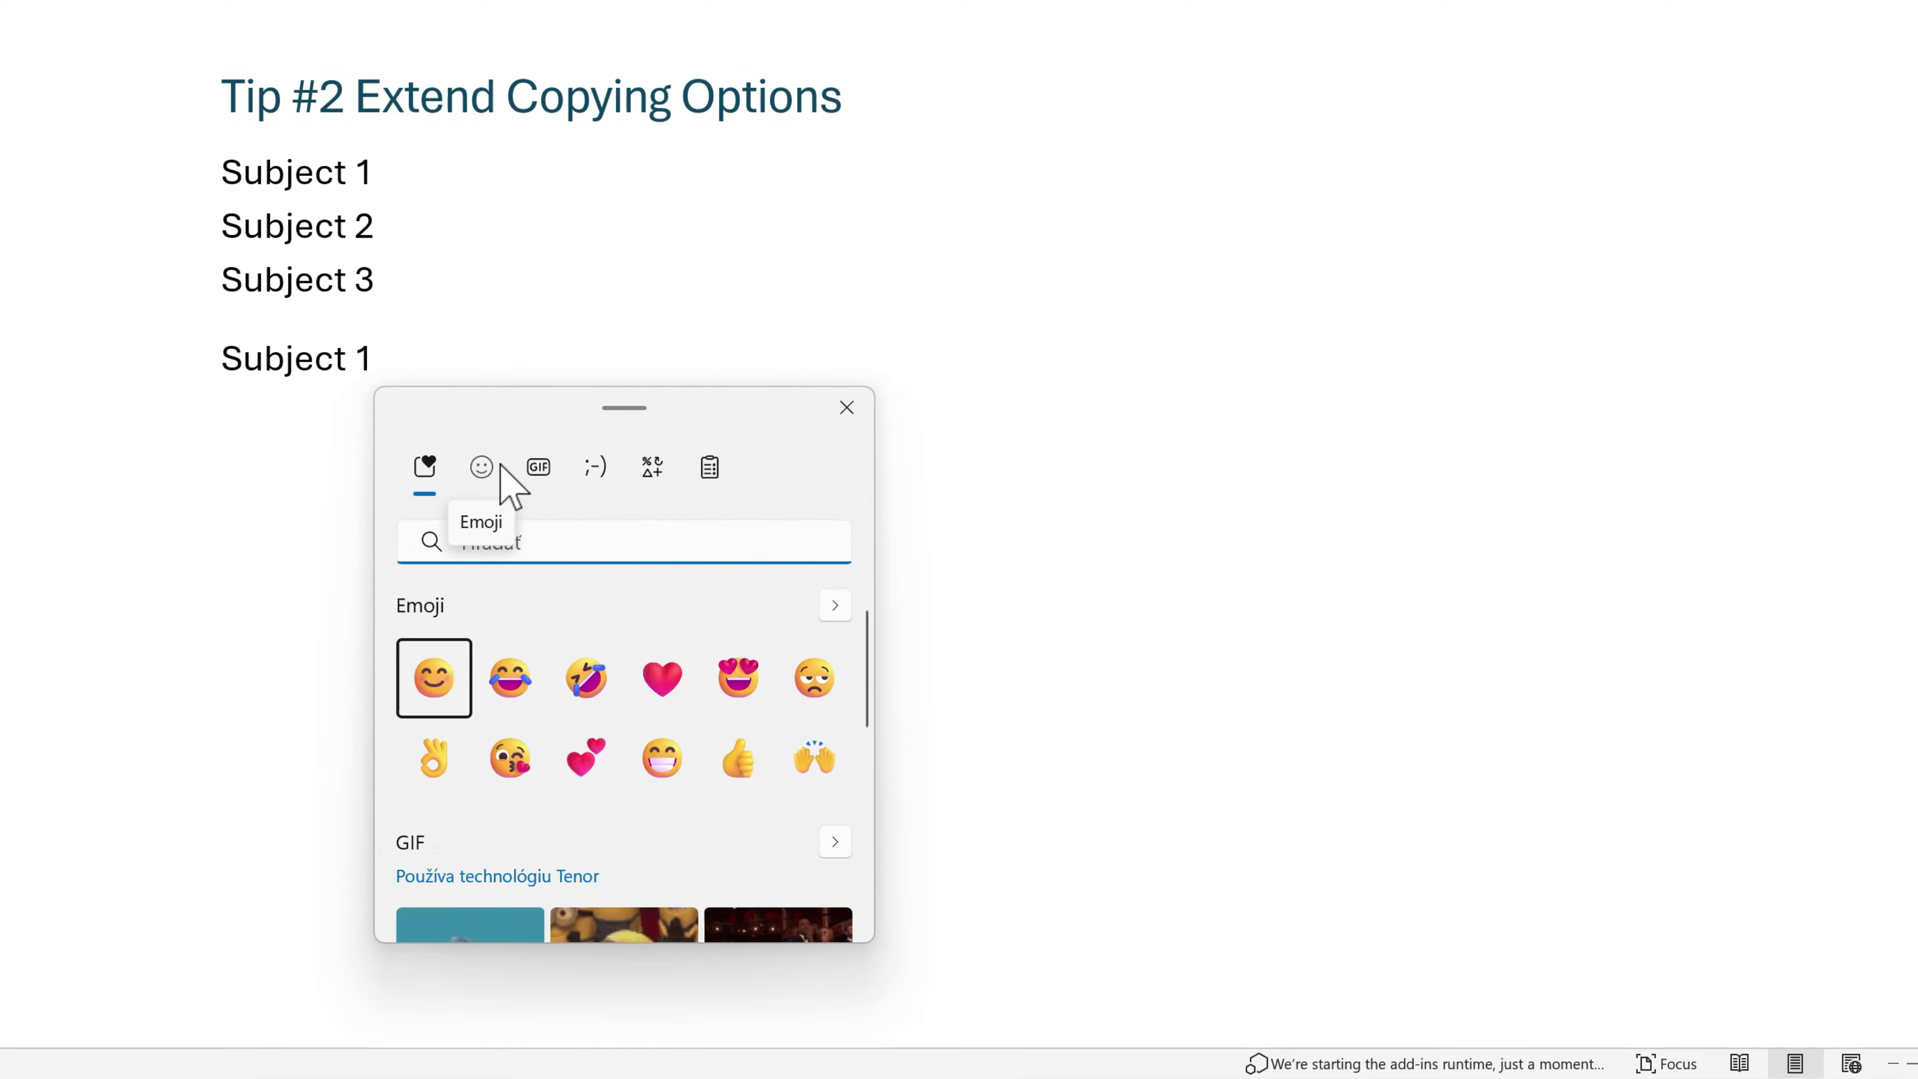
left_click(647, 470)
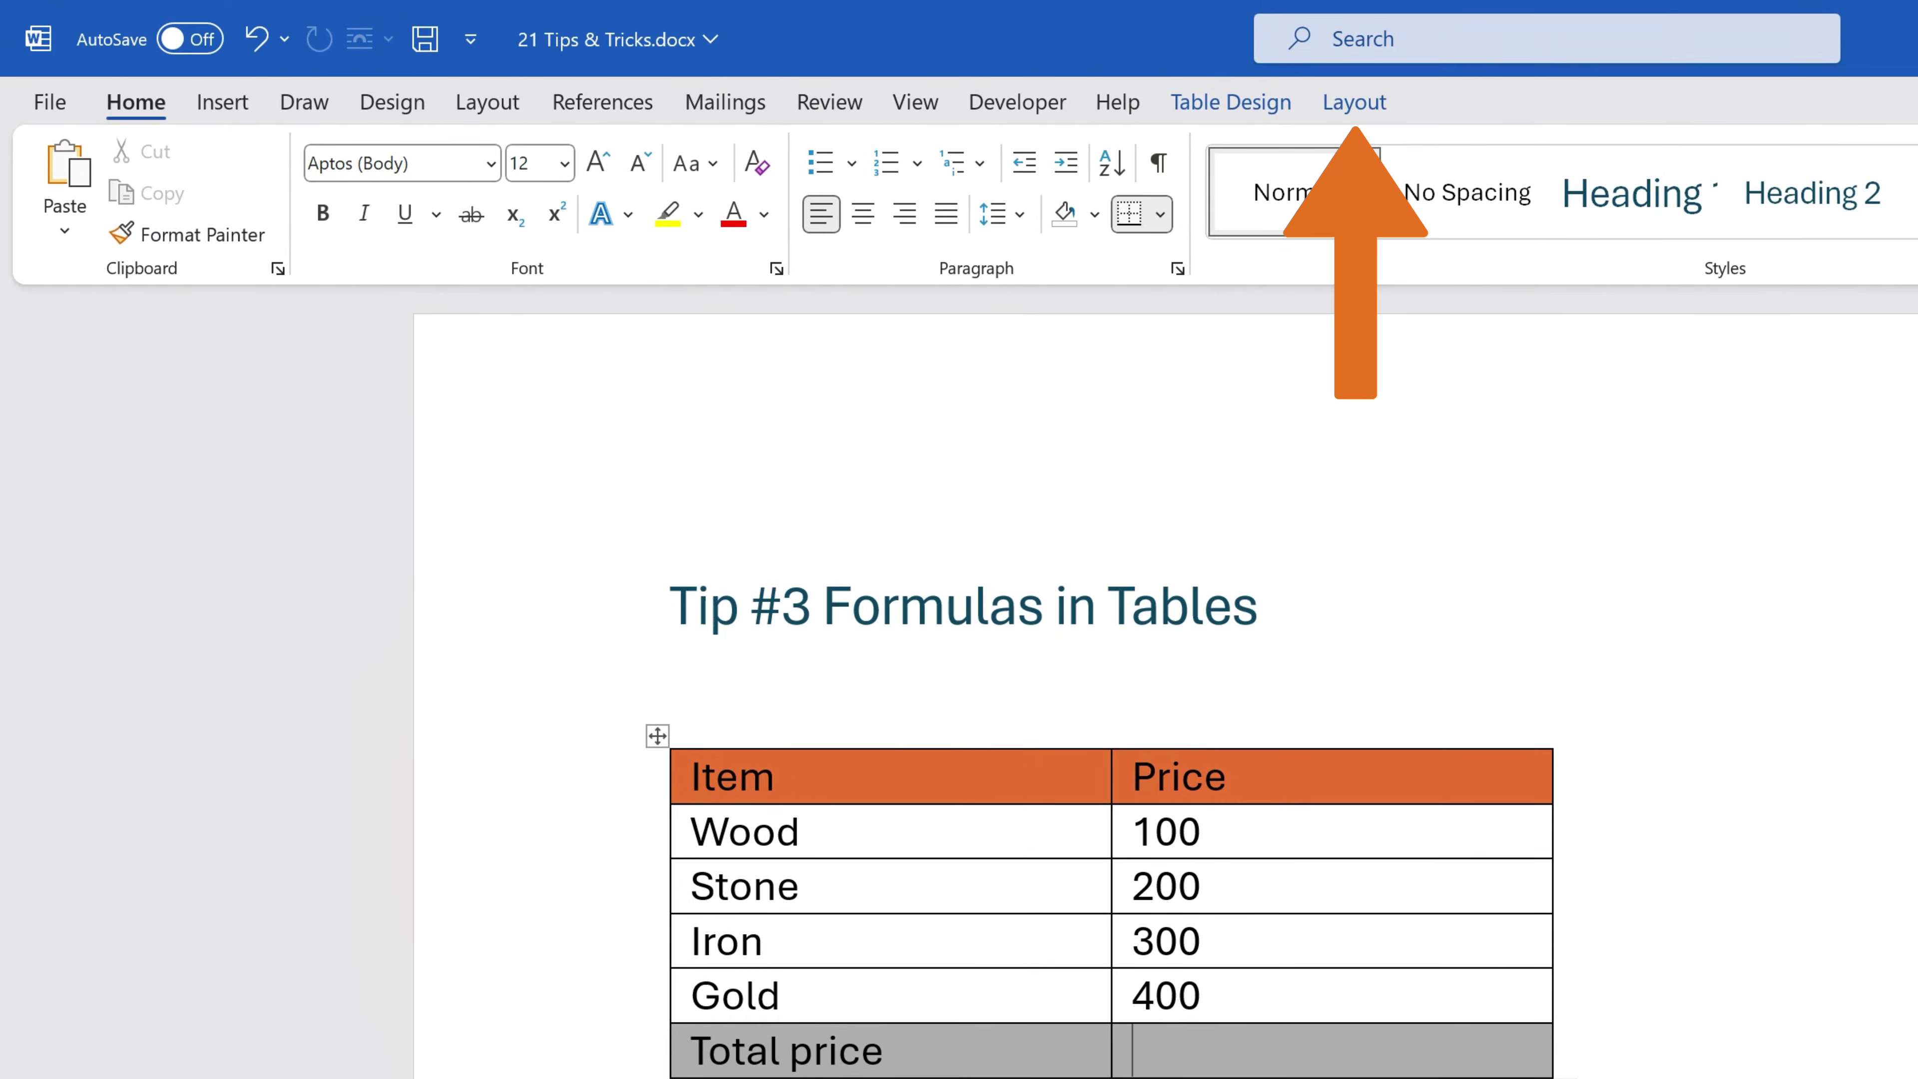
Step: Insert the formula =SUM(ABOVE) in the empty Price cell of the table's Total price row
left_click(1356, 109)
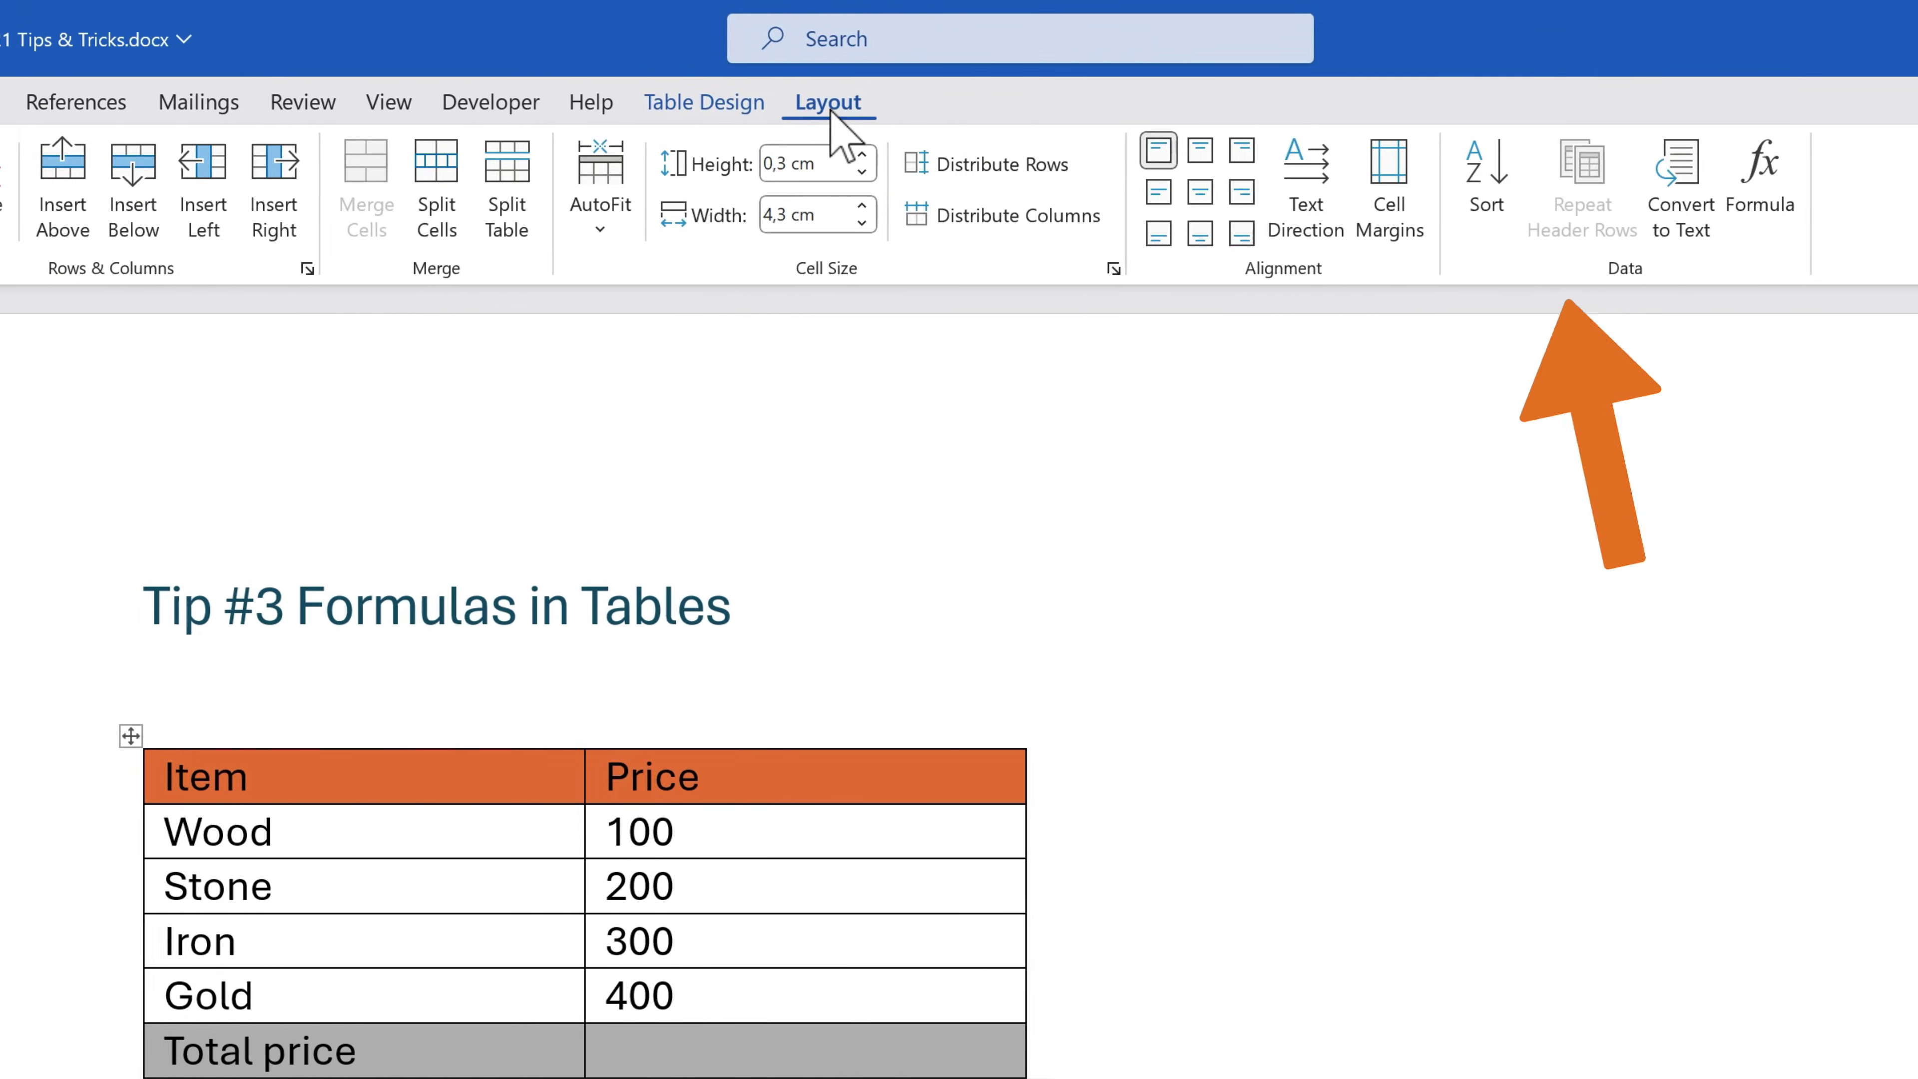
left_click(1740, 169)
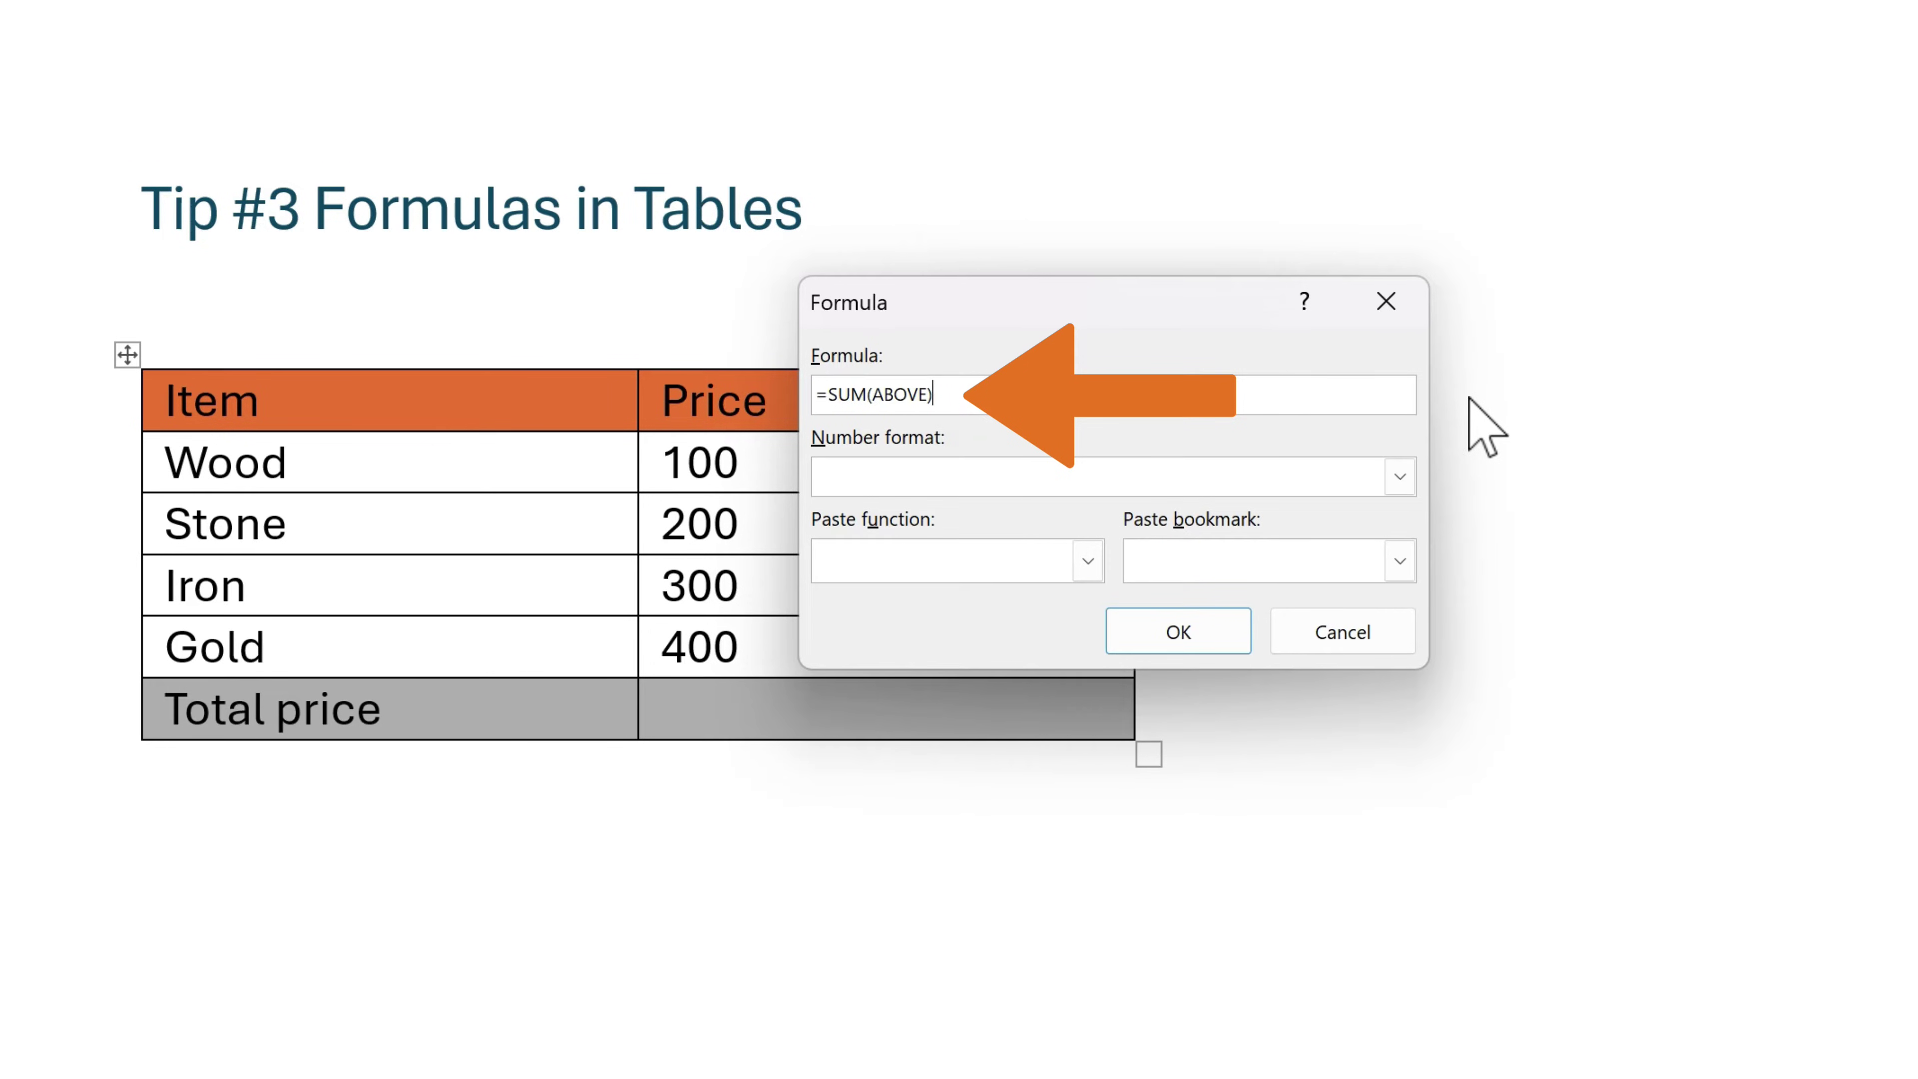
left_click(1207, 643)
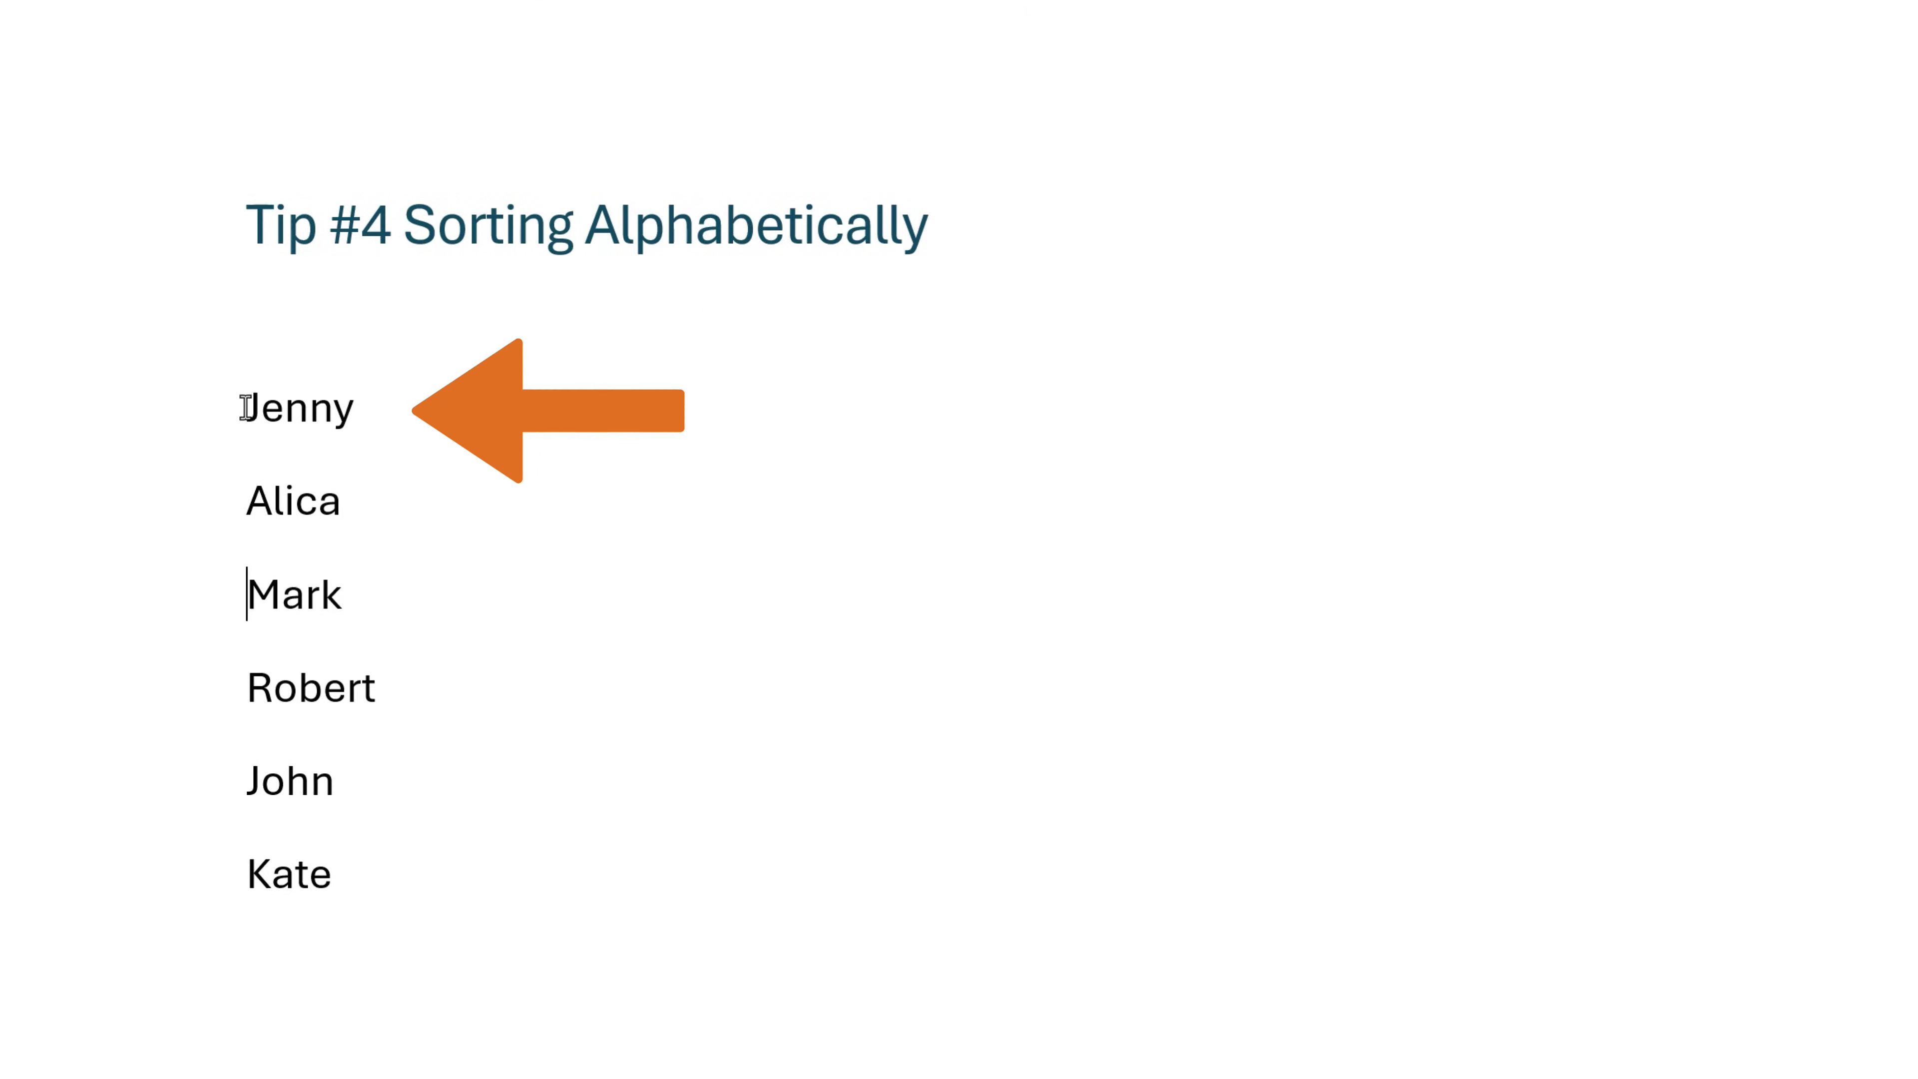
Step: Sort the six names under the Tip #4 heading by paragraphs as text in ascending order, with no header row
left_click_drag(245, 408, 415, 887)
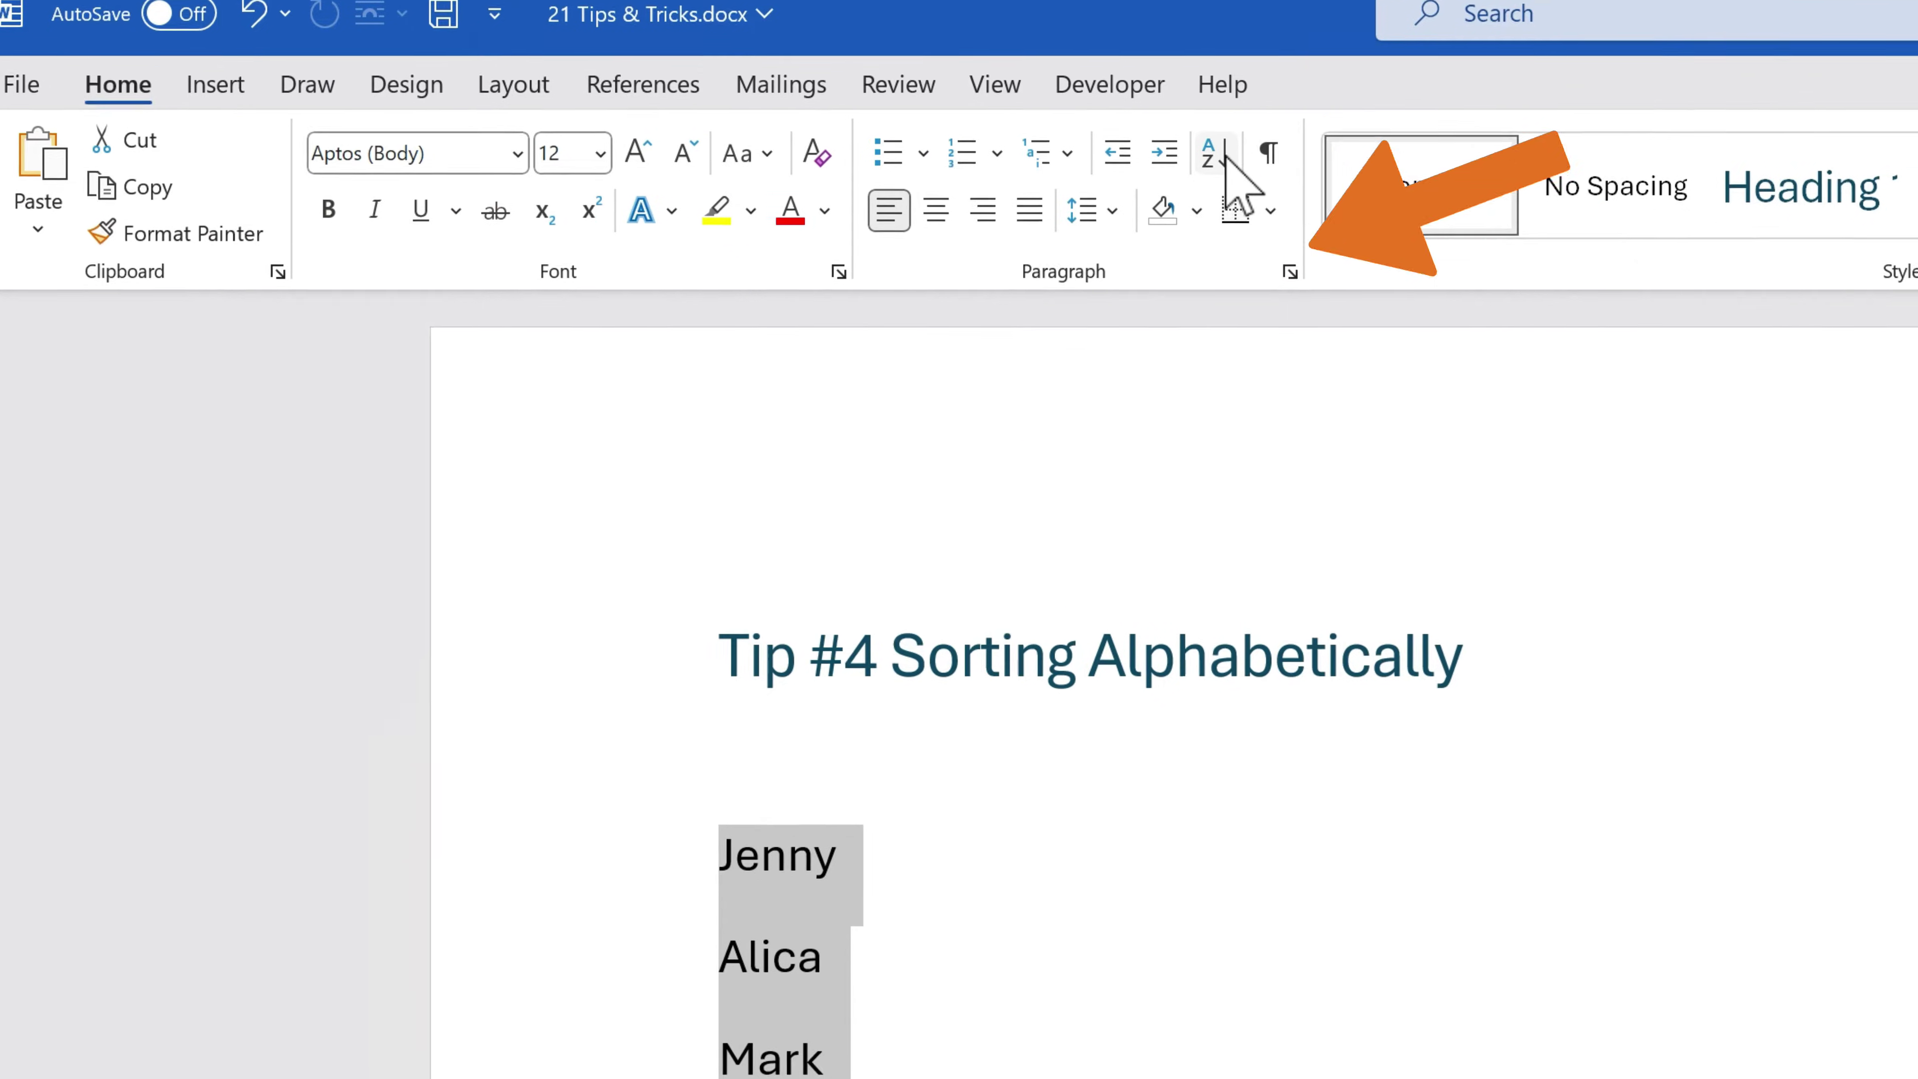
left_click(1220, 154)
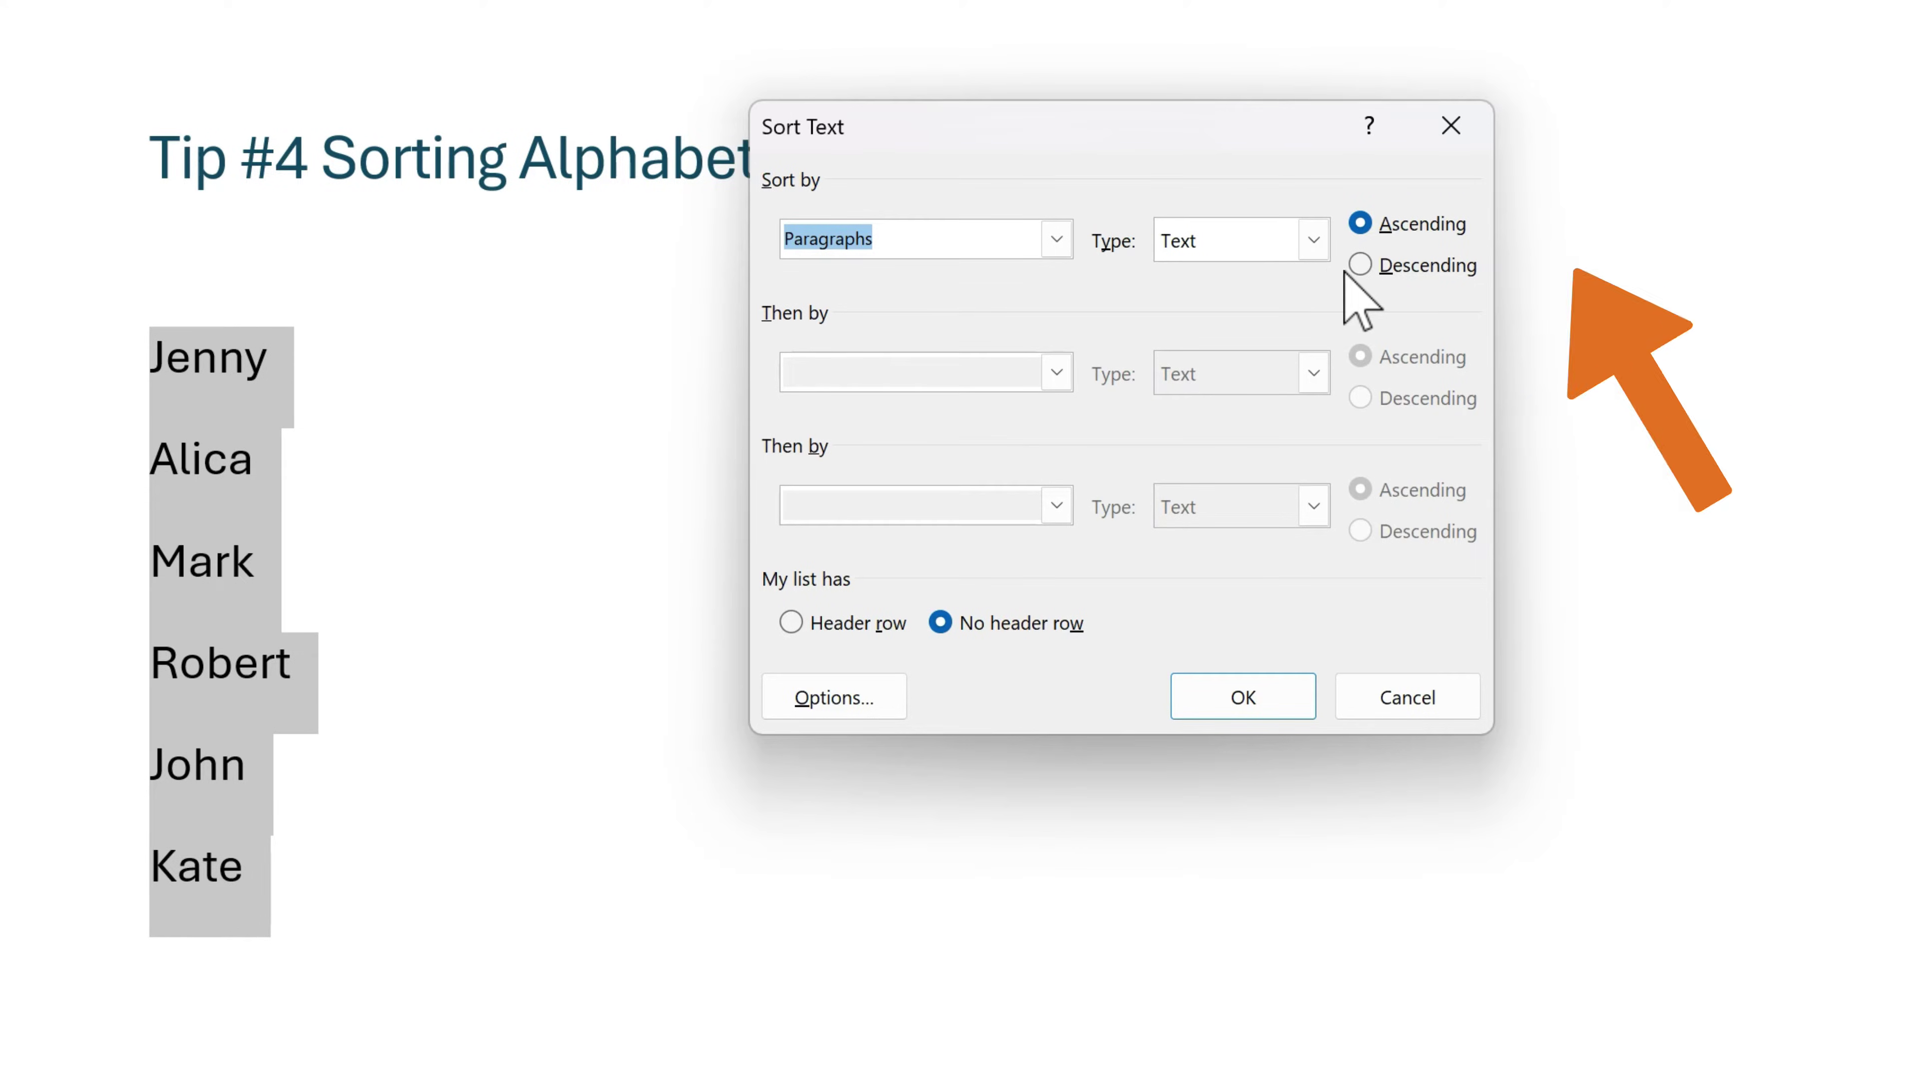
left_click(1362, 266)
left_click(1364, 227)
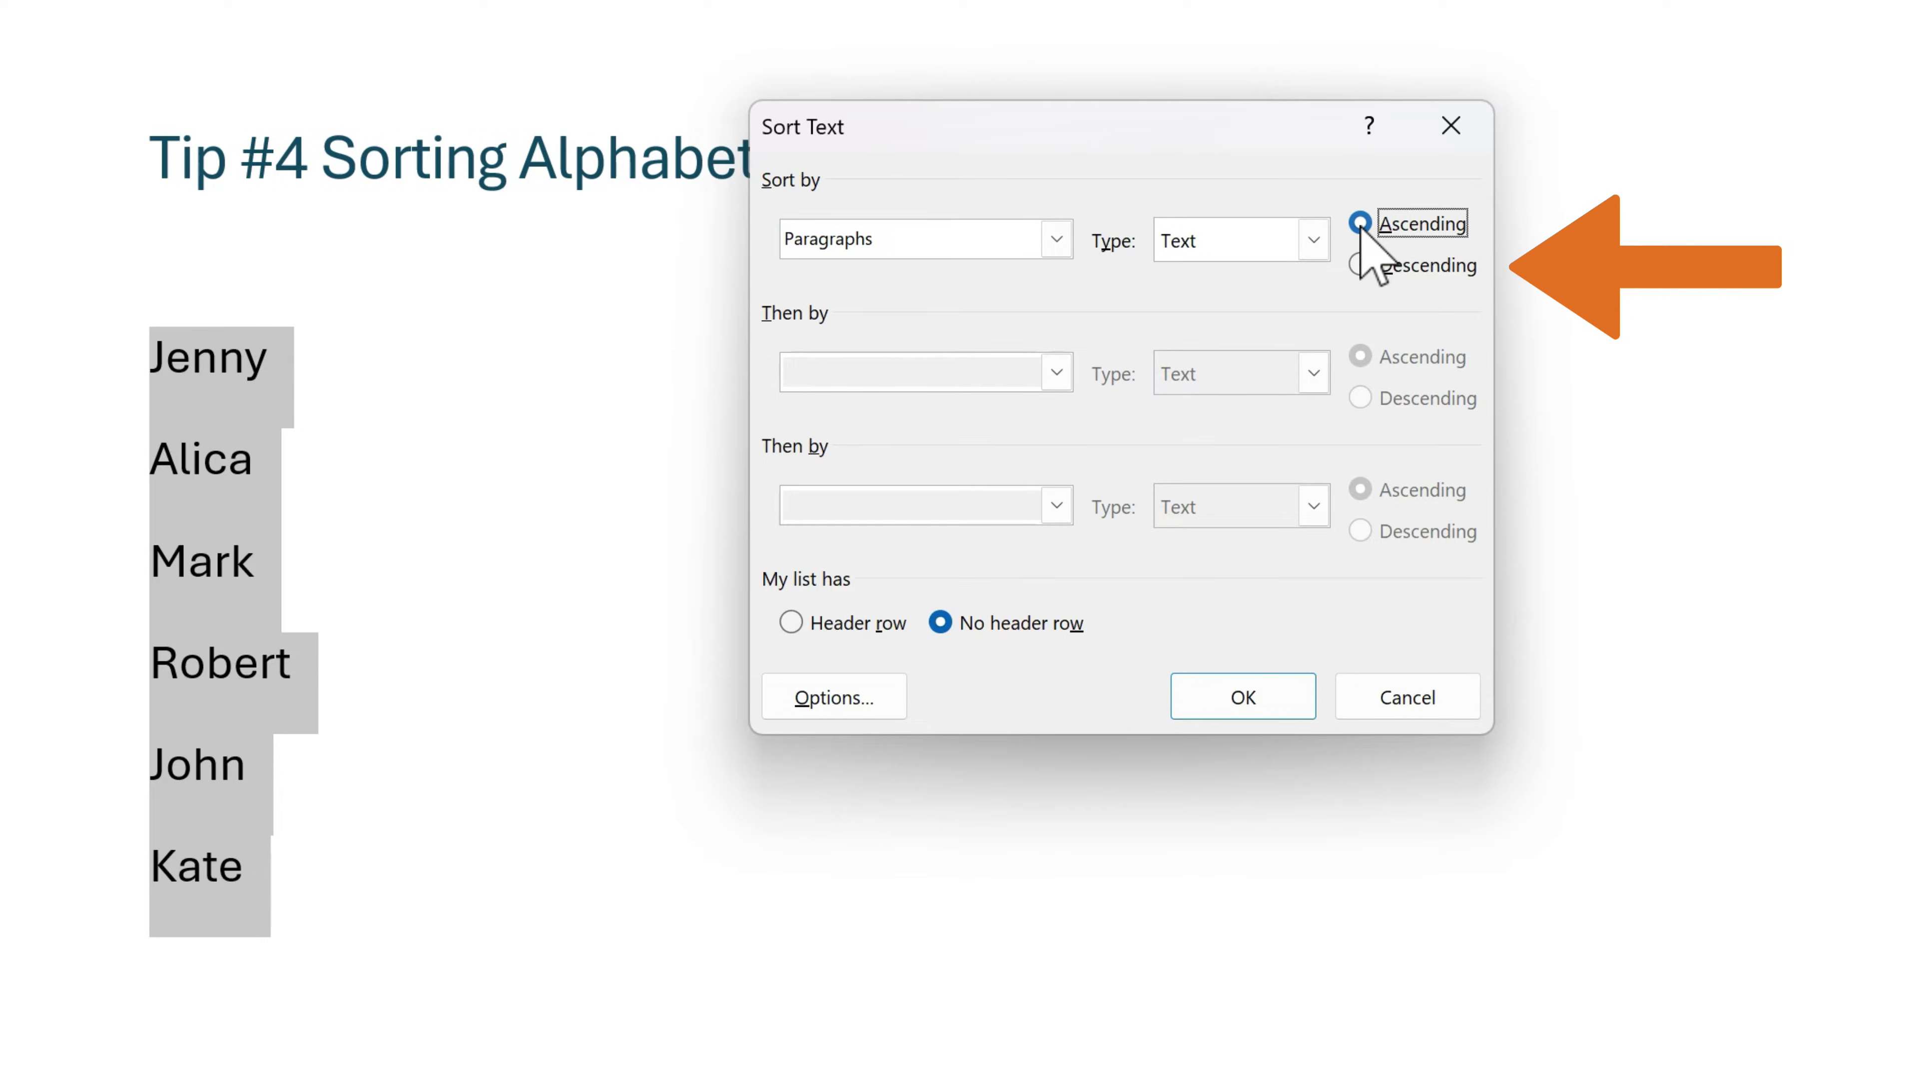
left_click(1255, 697)
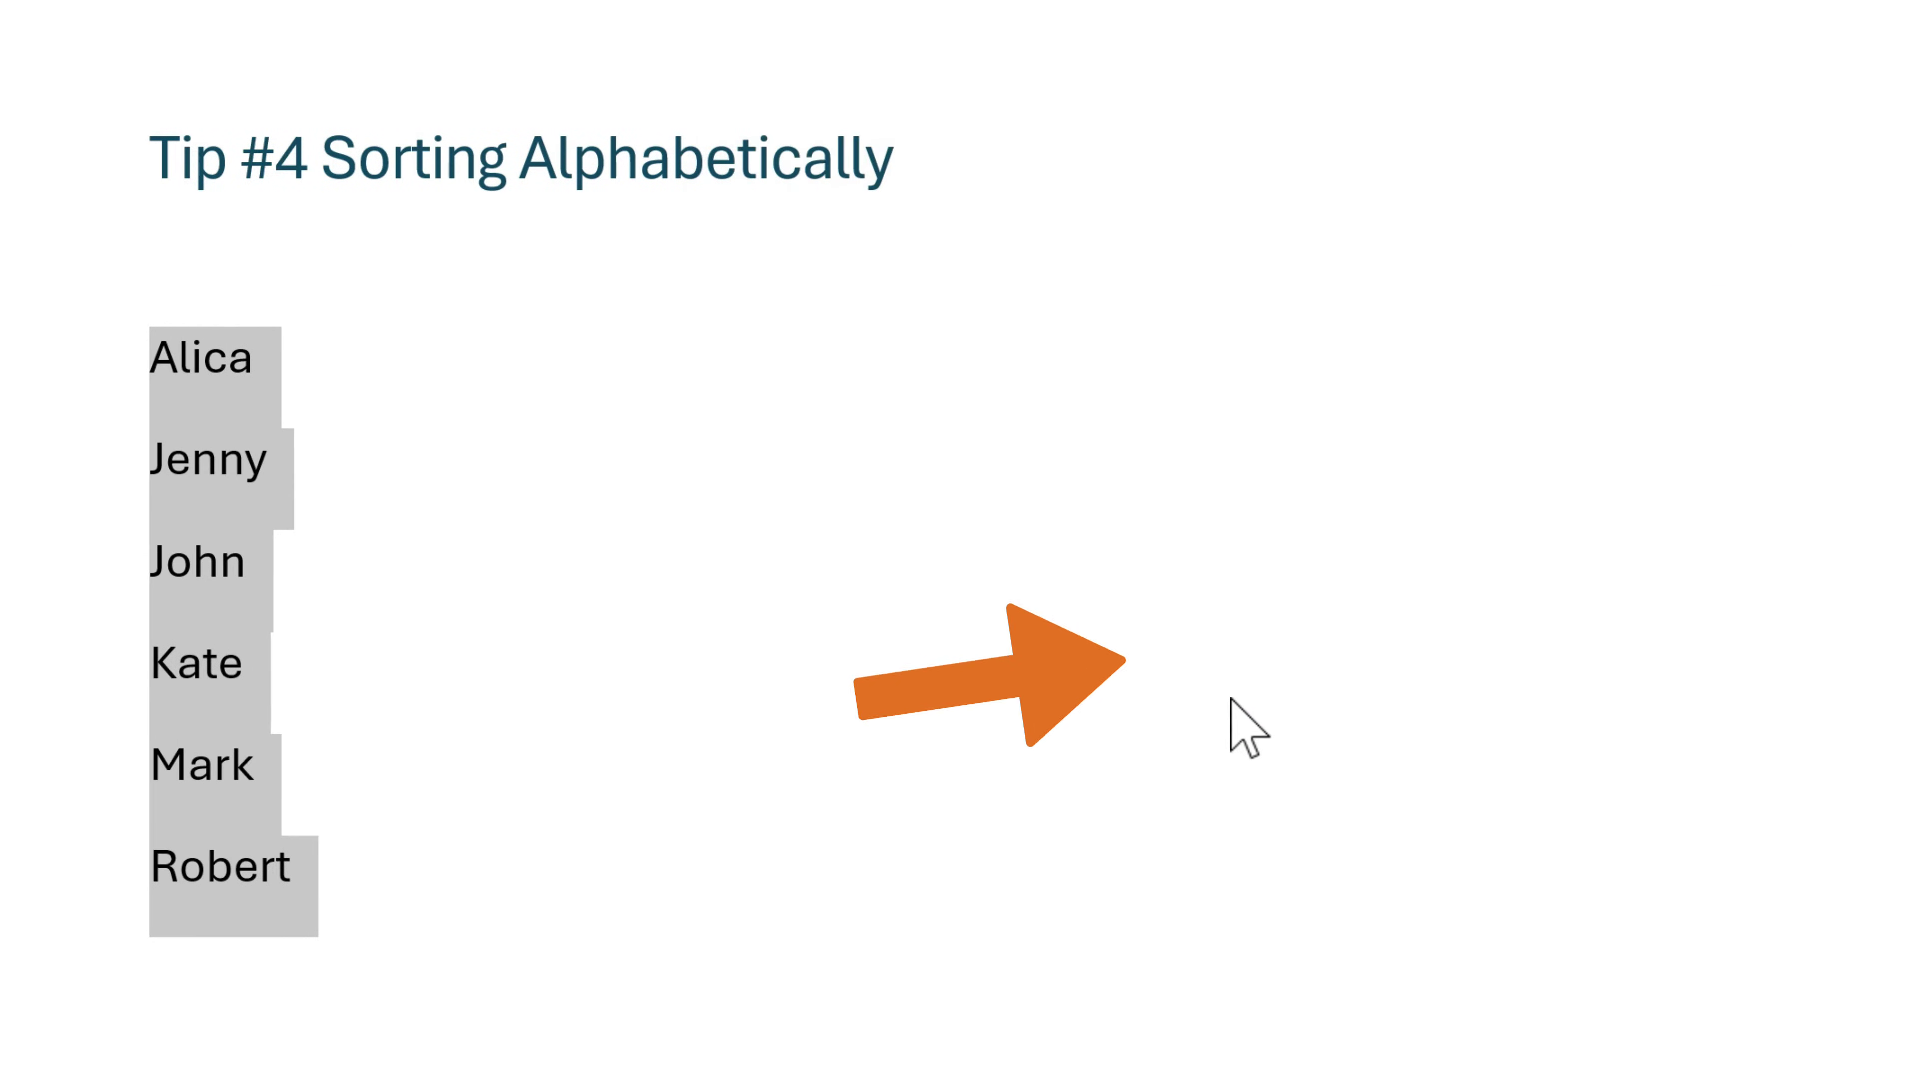
left_click(544, 635)
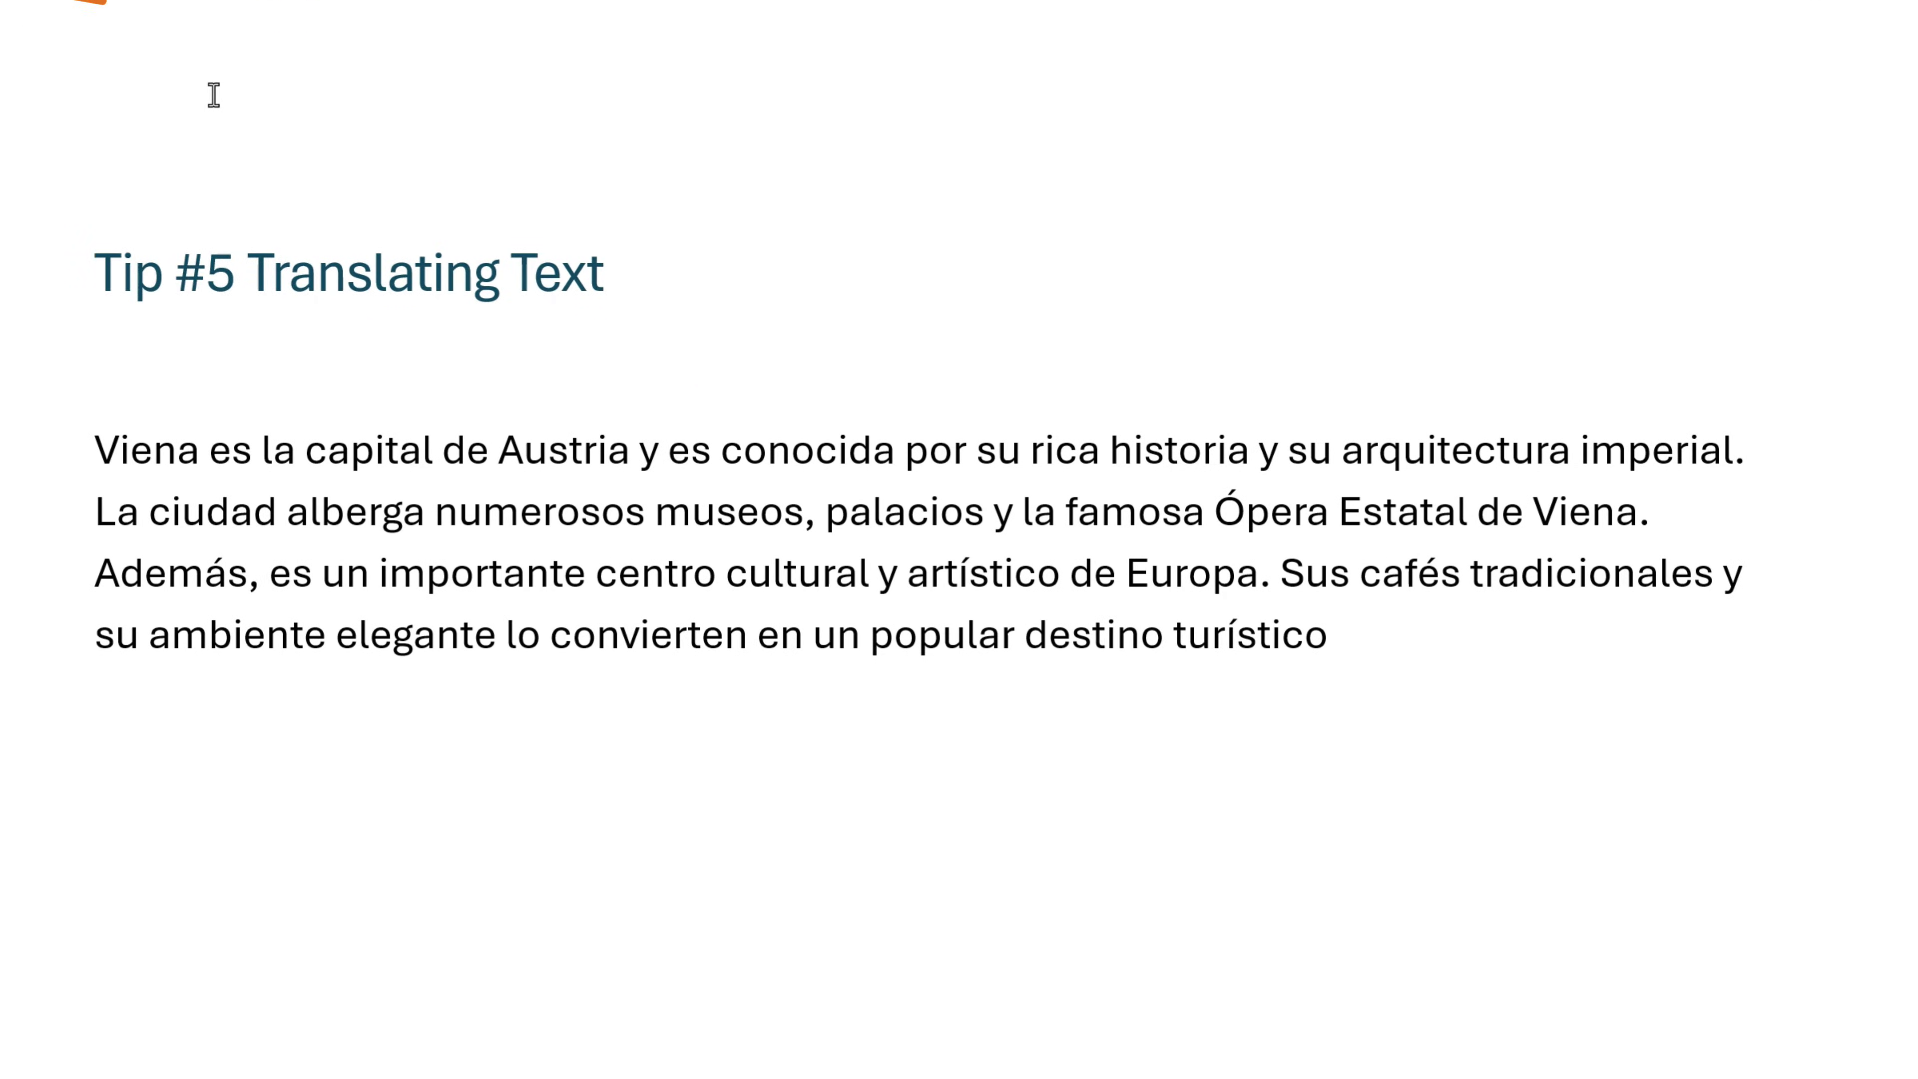
Step: Translate the selected Spanish paragraph about Vienna into English with Translate Selection and insert the translation
left_click_drag(85, 442, 1439, 703)
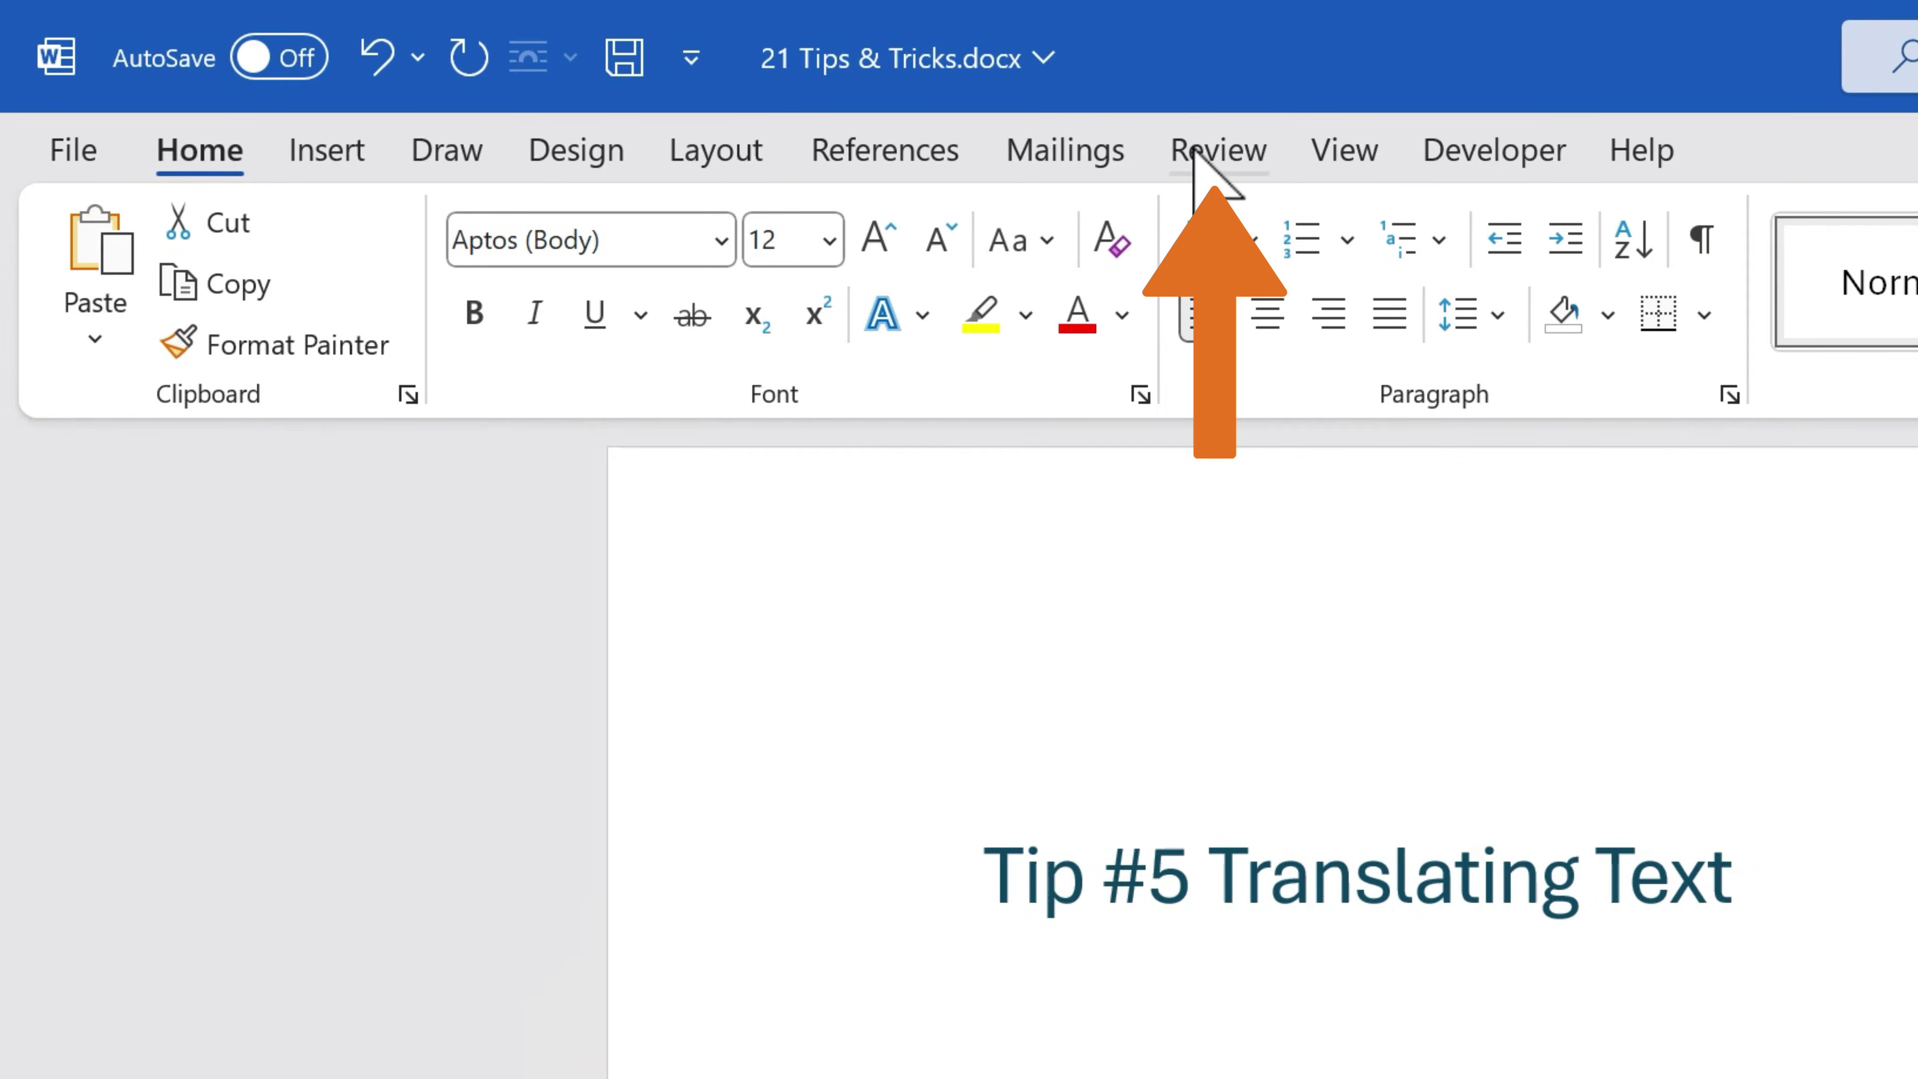
left_click(861, 13)
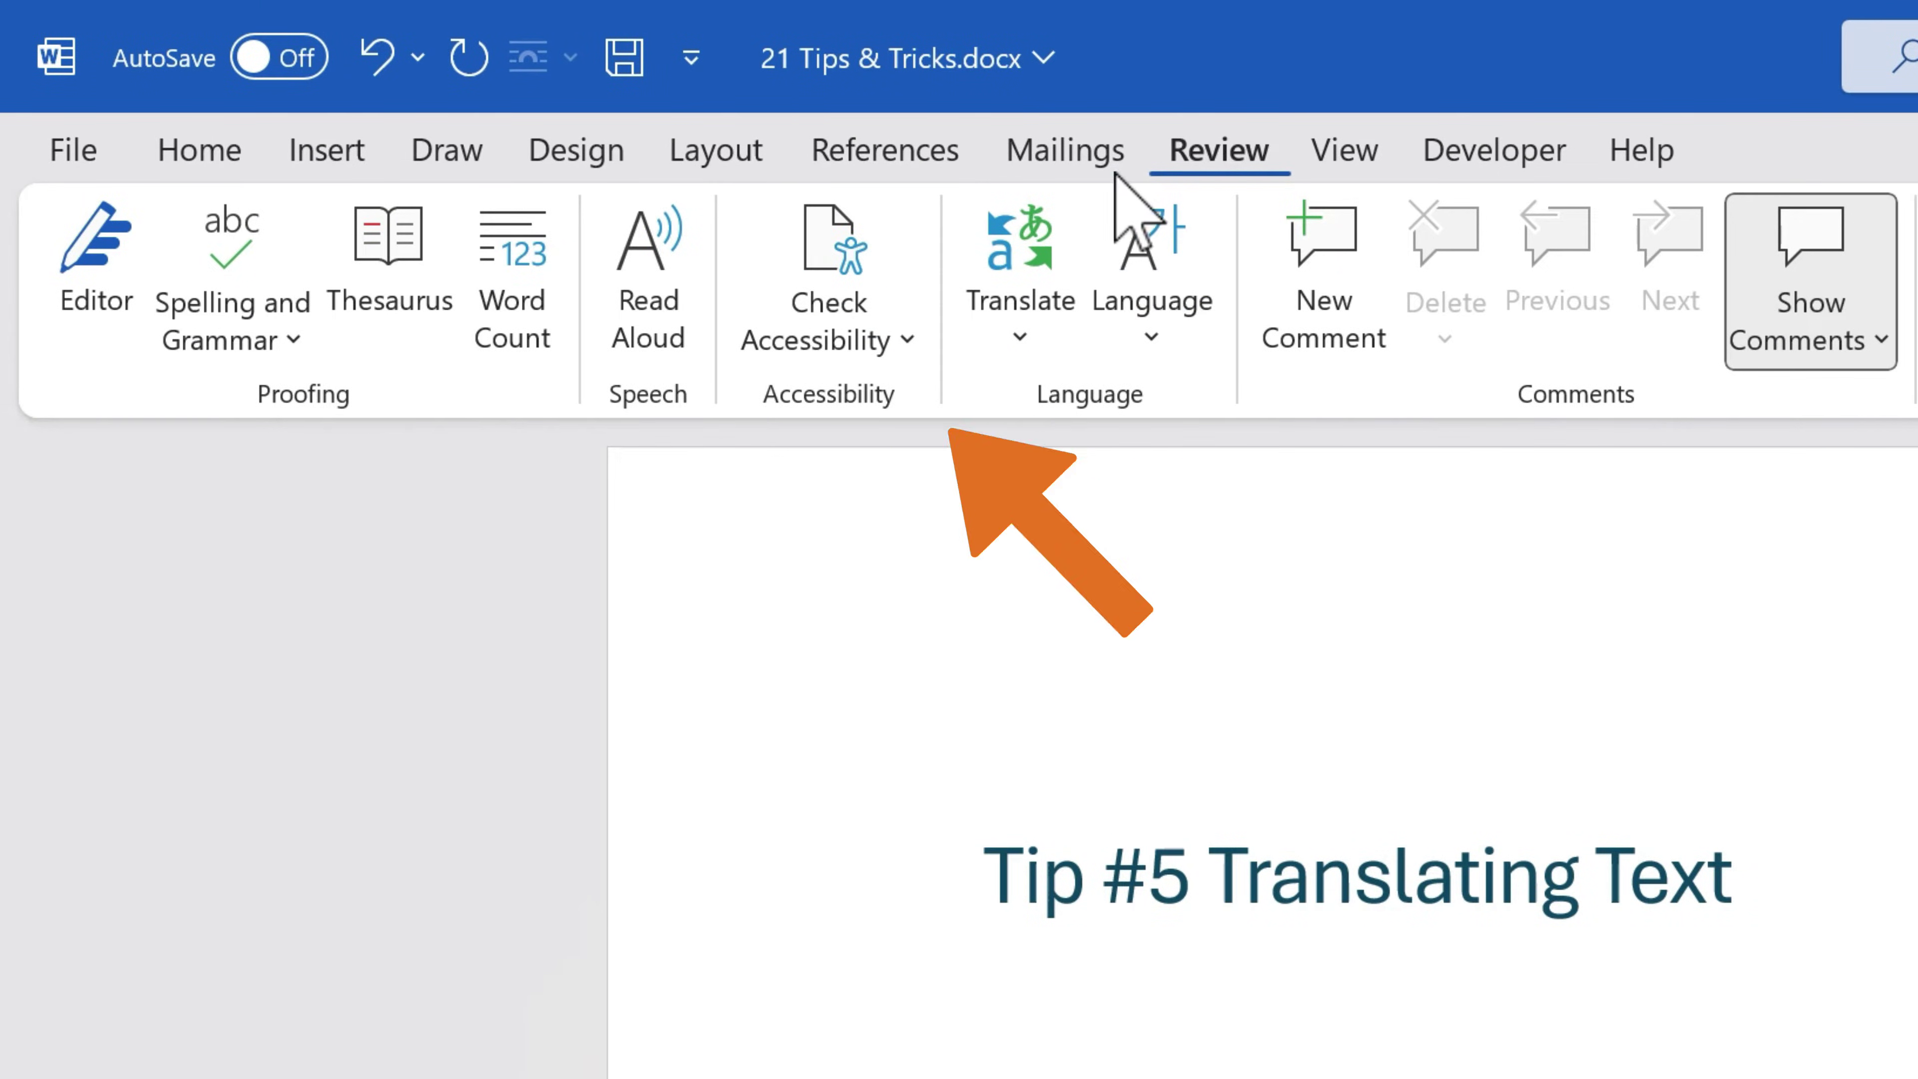
left_click(1056, 257)
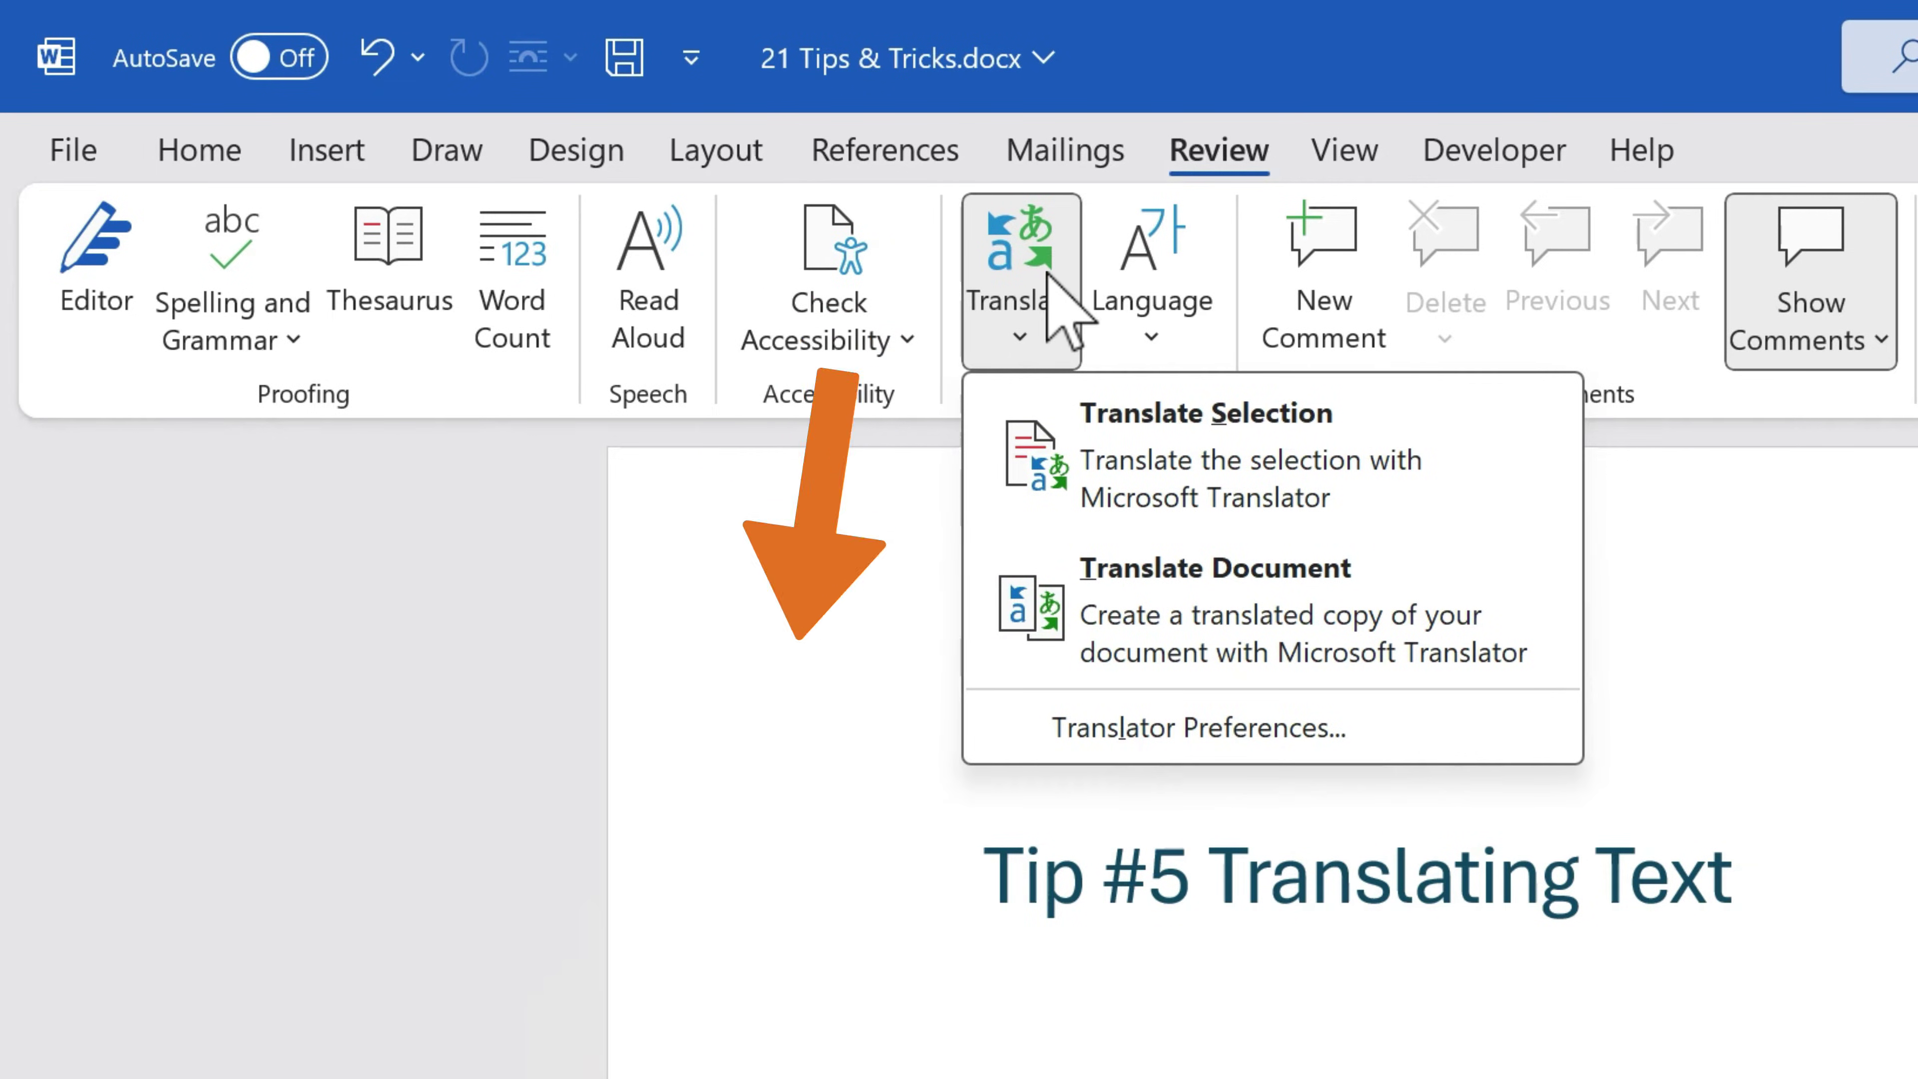
left_click(1159, 468)
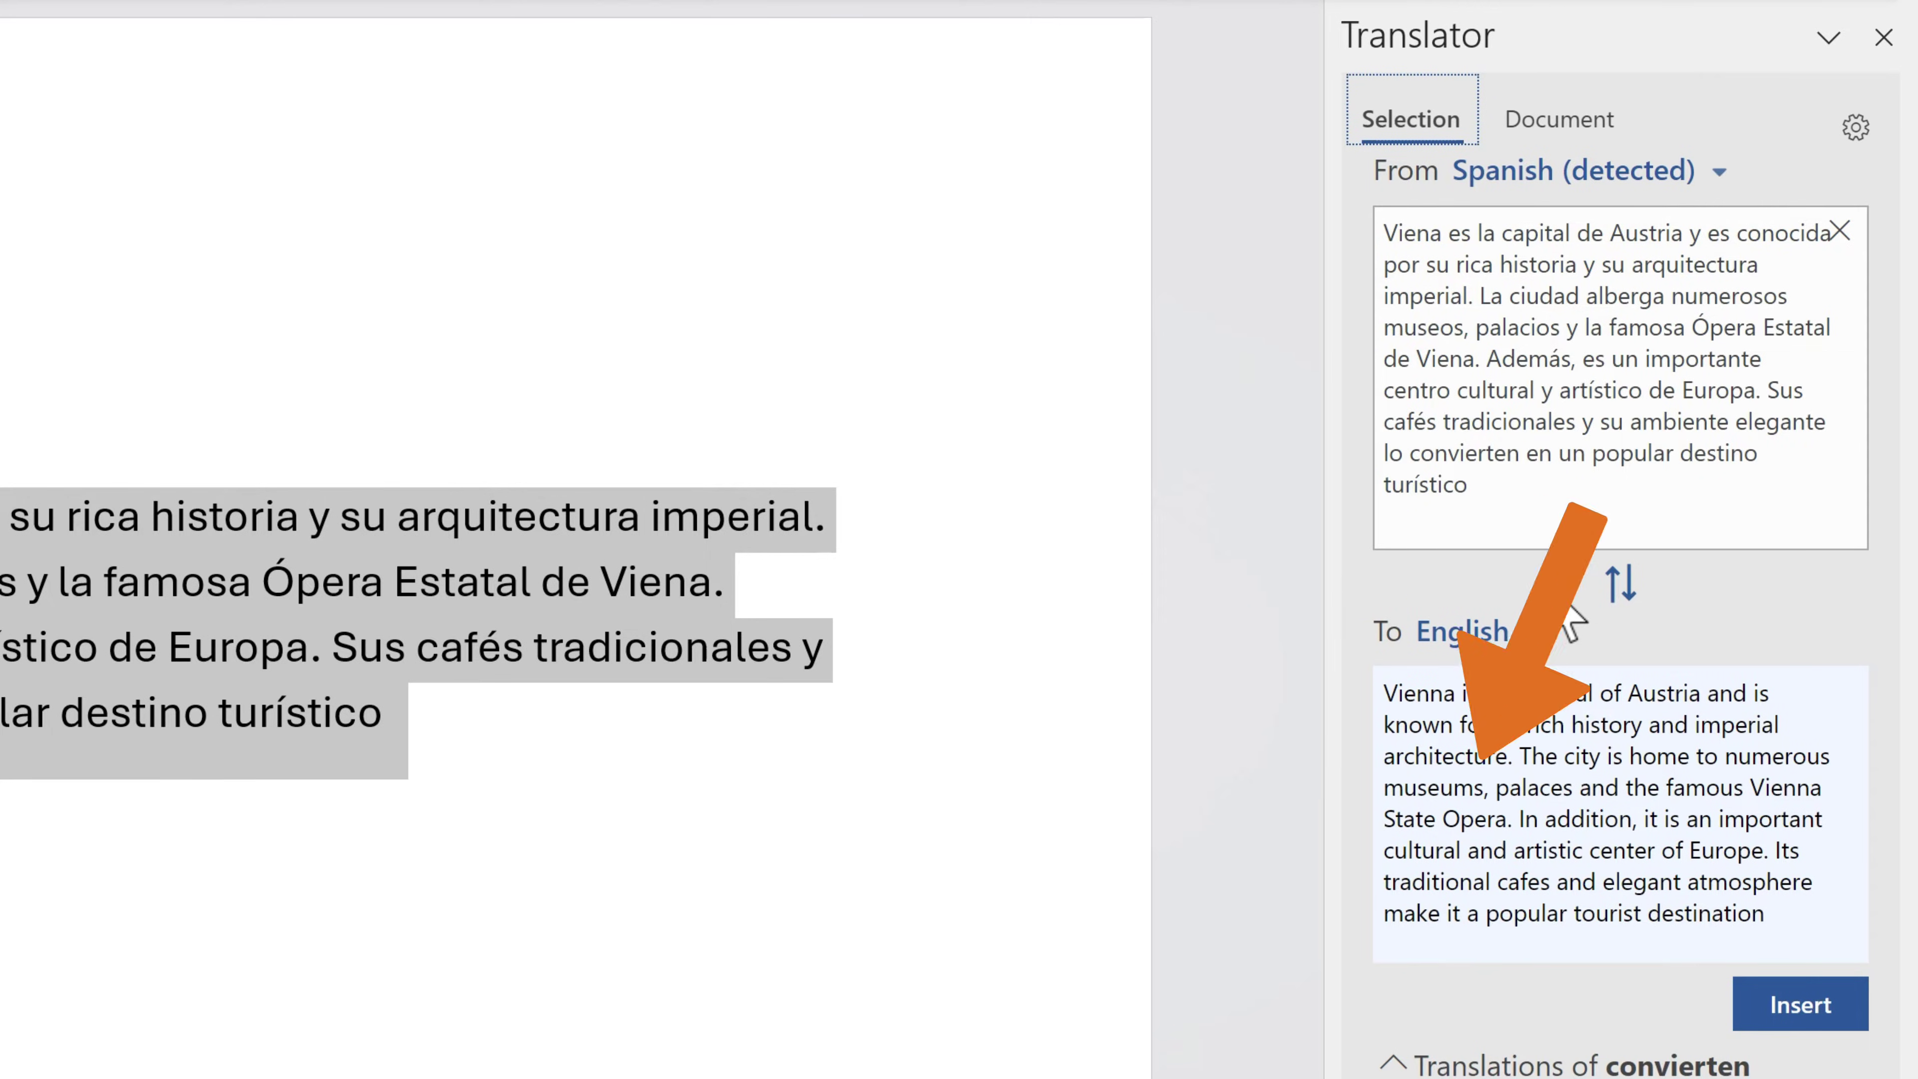
left_click(1527, 634)
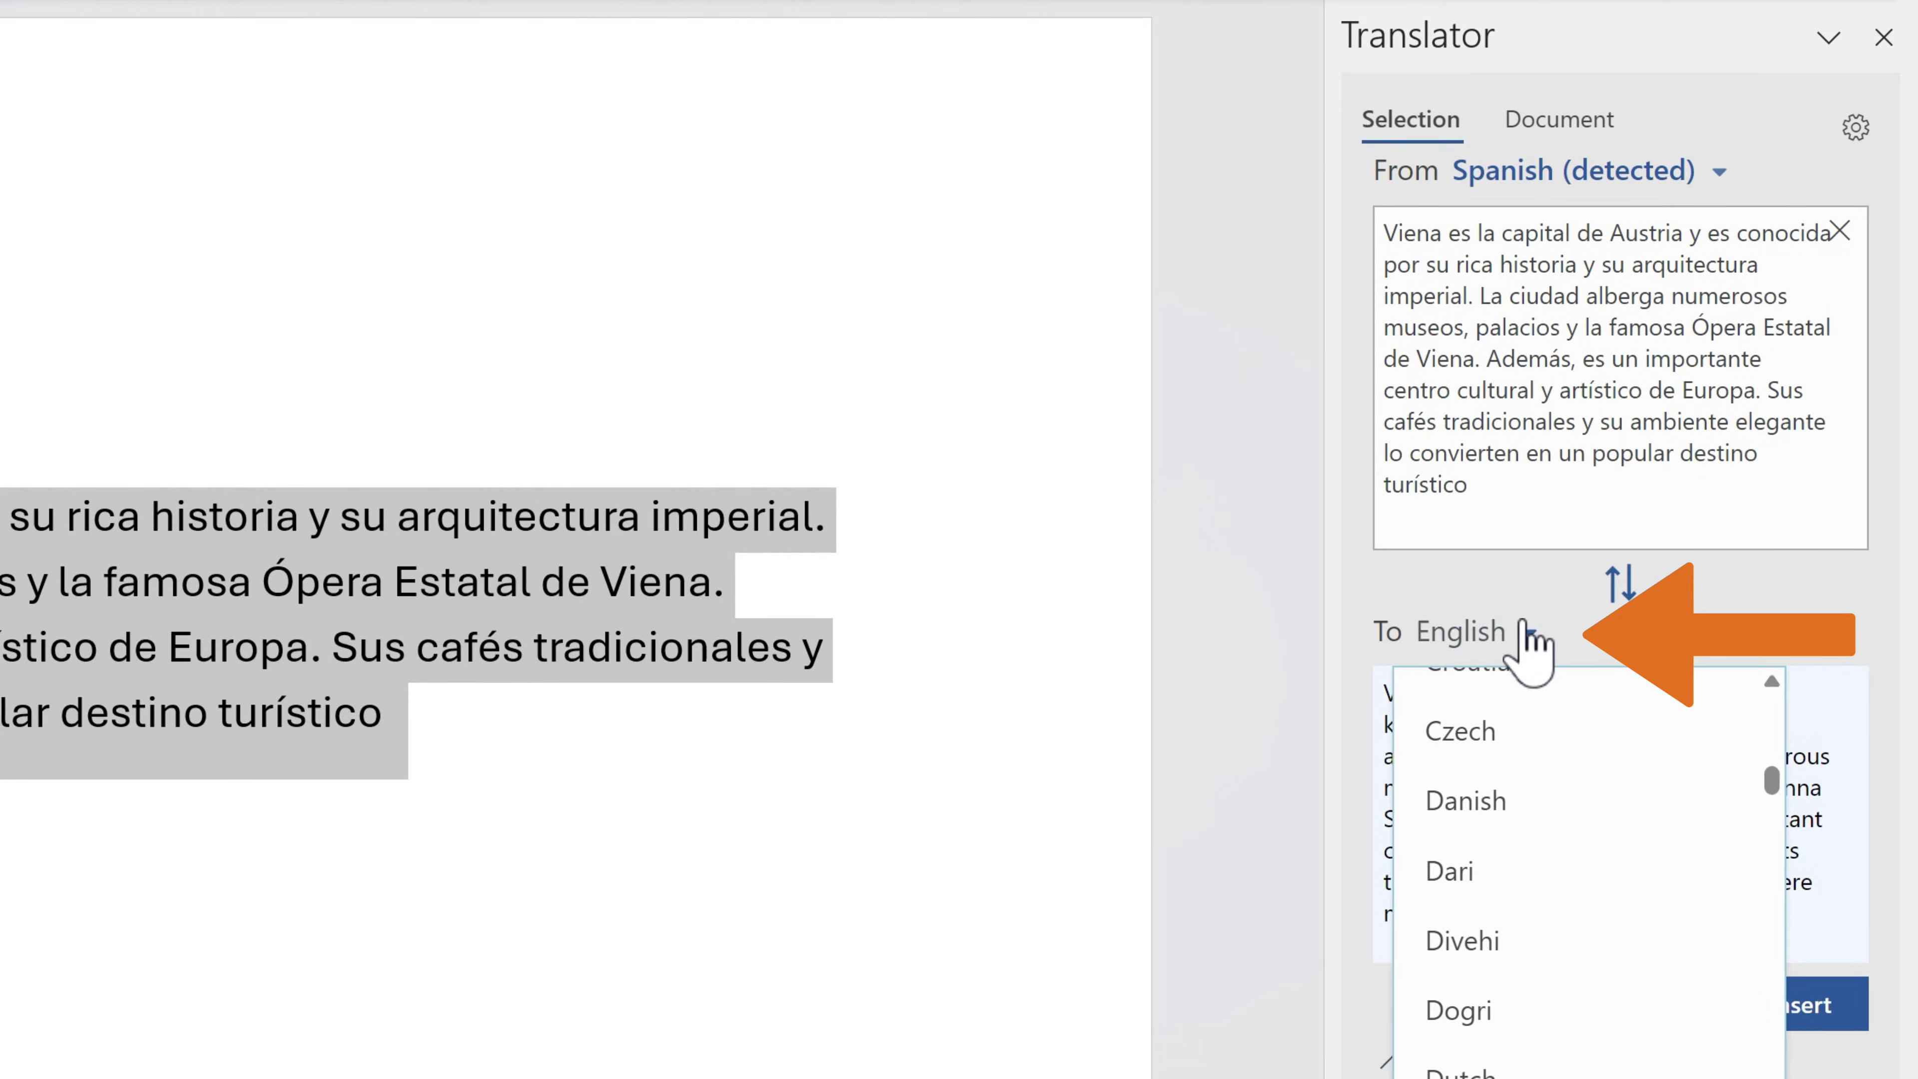
left_click(1526, 631)
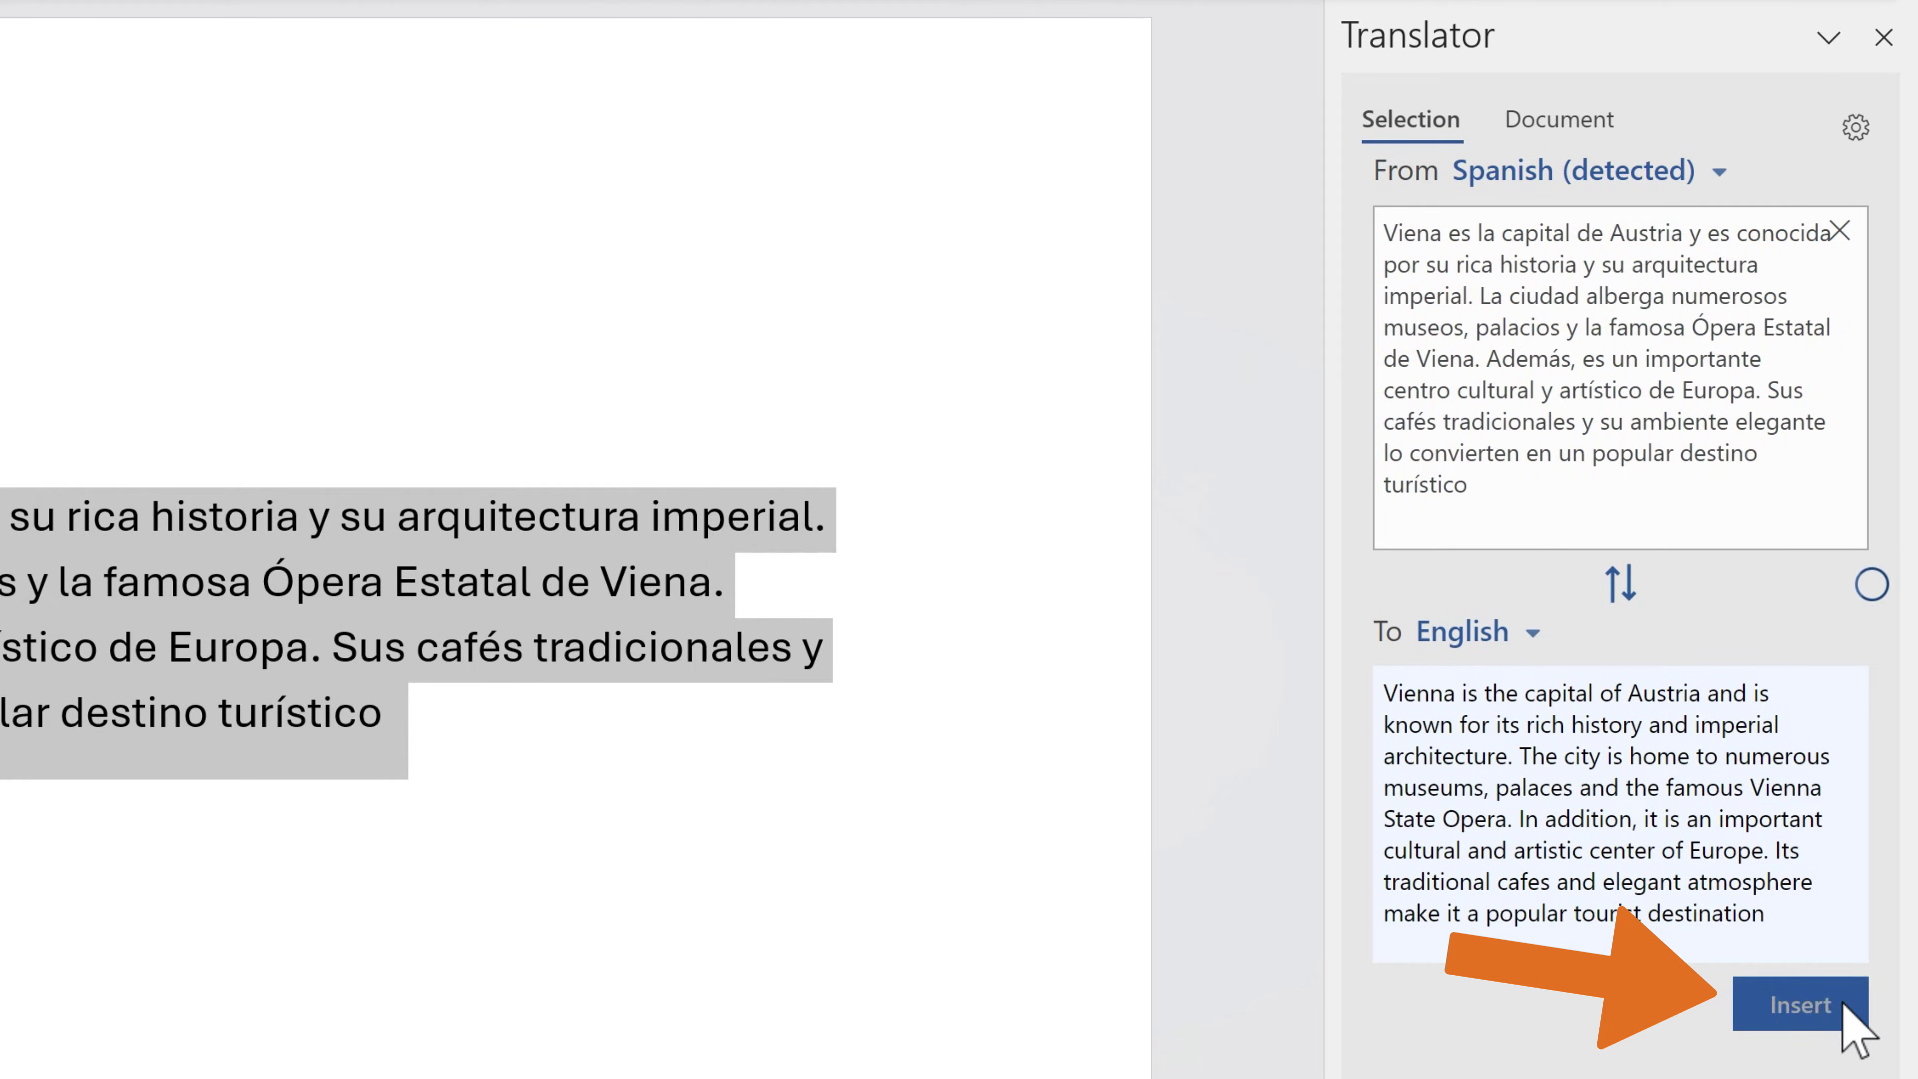
left_click(1846, 1007)
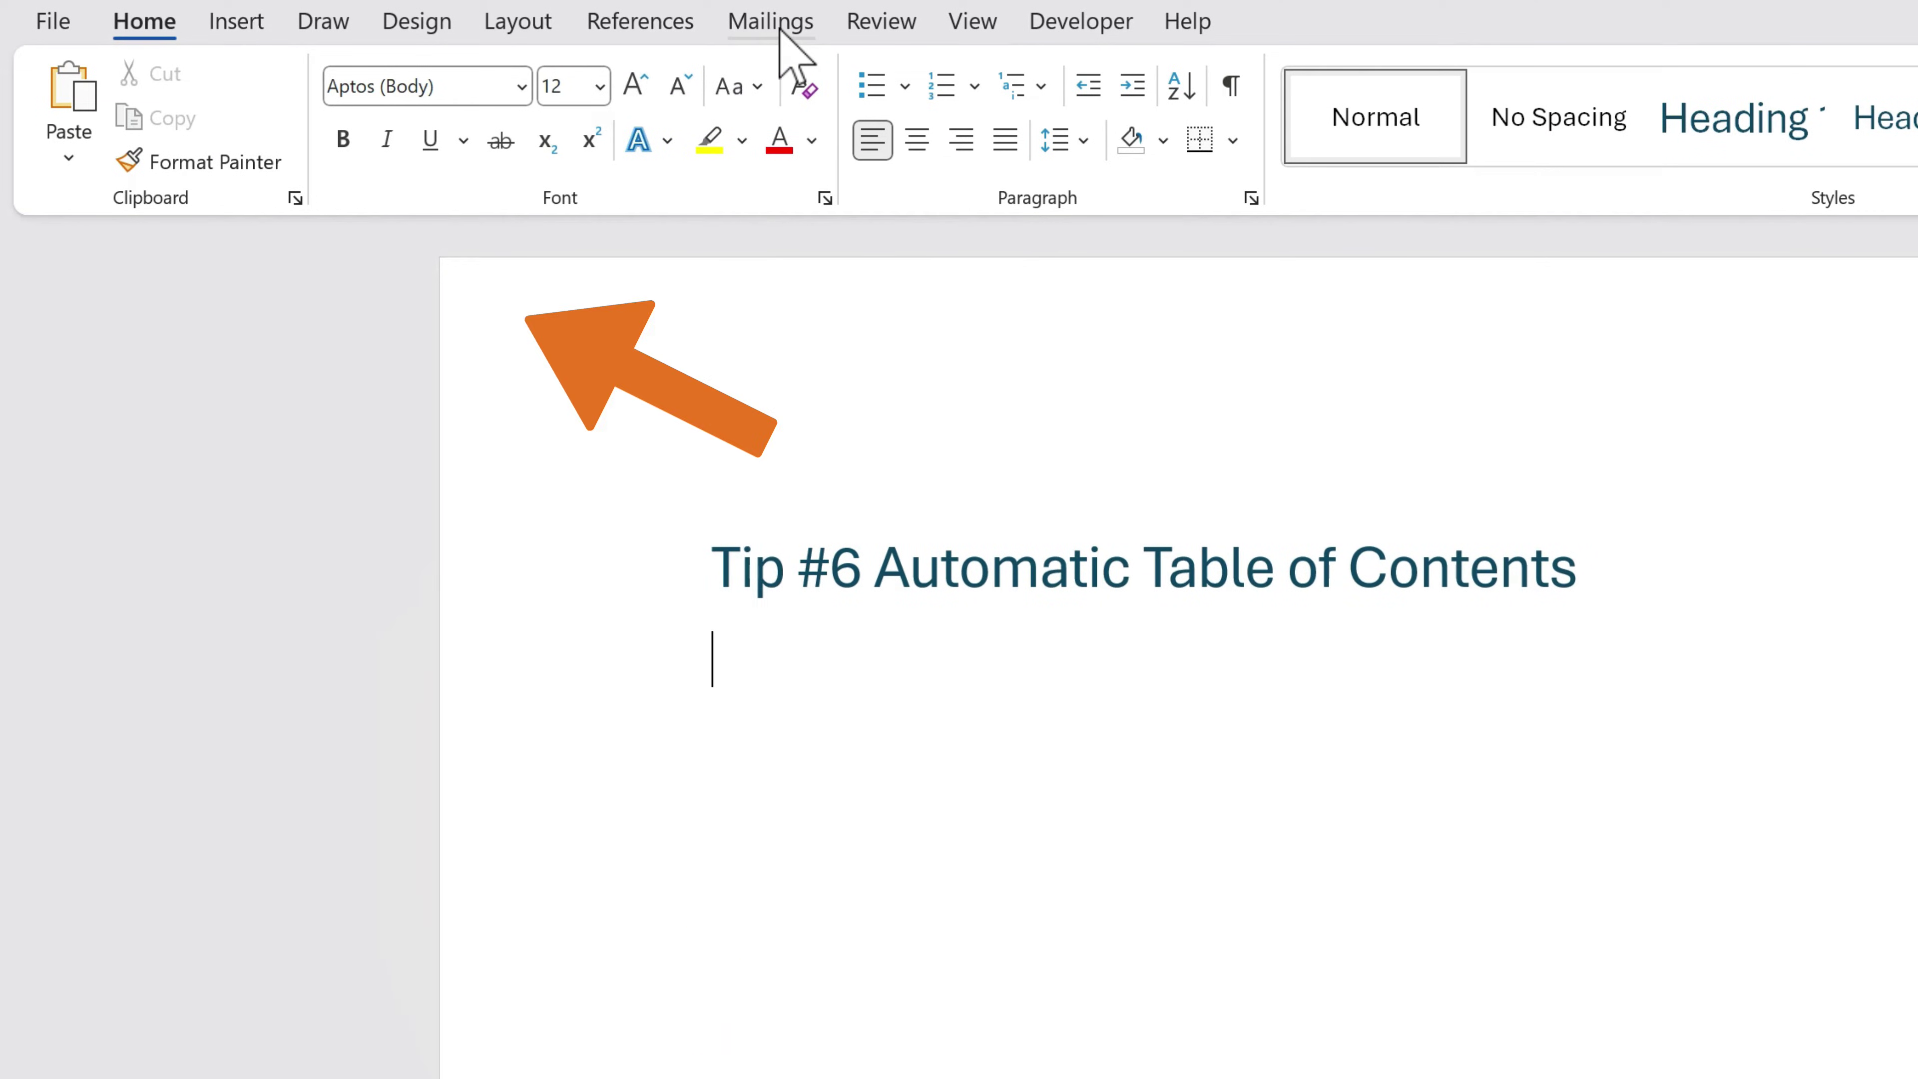
Step: Insert the Automatic Table 1 table of contents under the Tip #6 heading and update its page numbers only
left_click(687, 28)
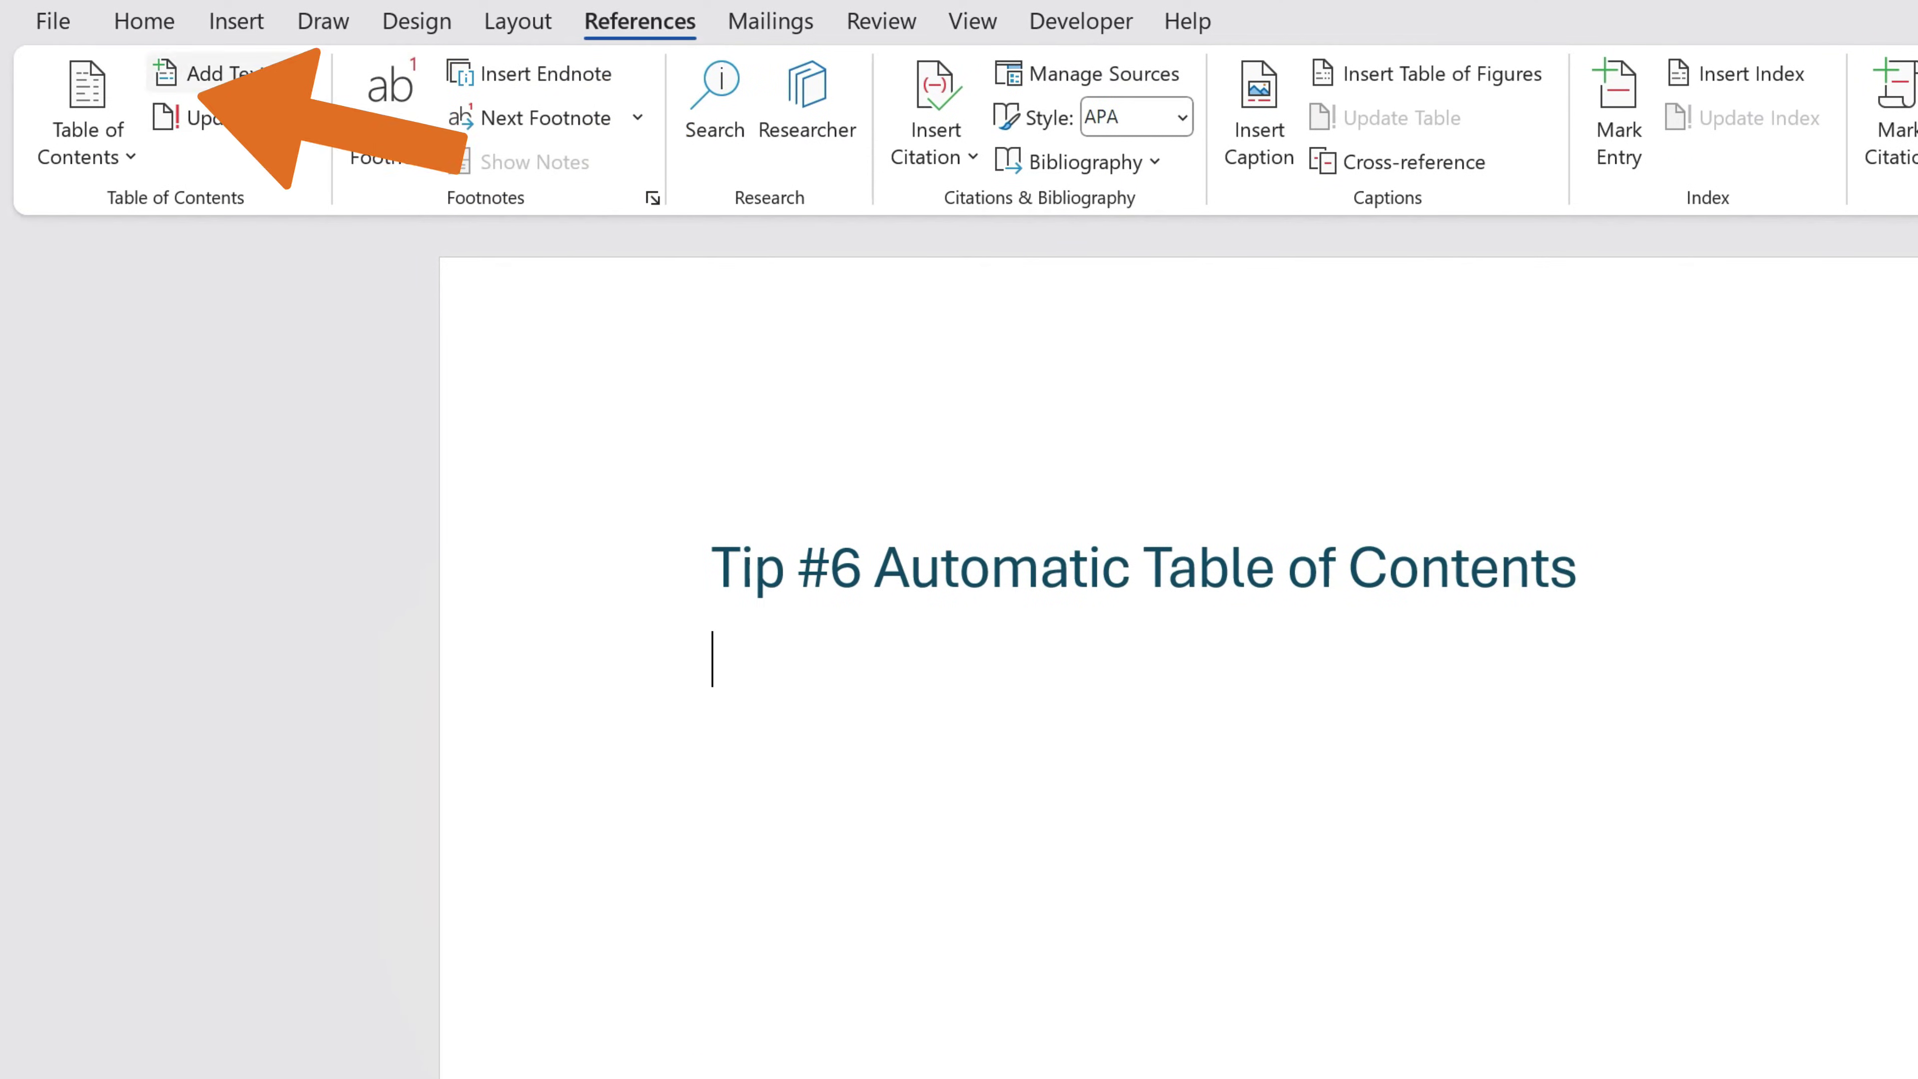
left_click(98, 143)
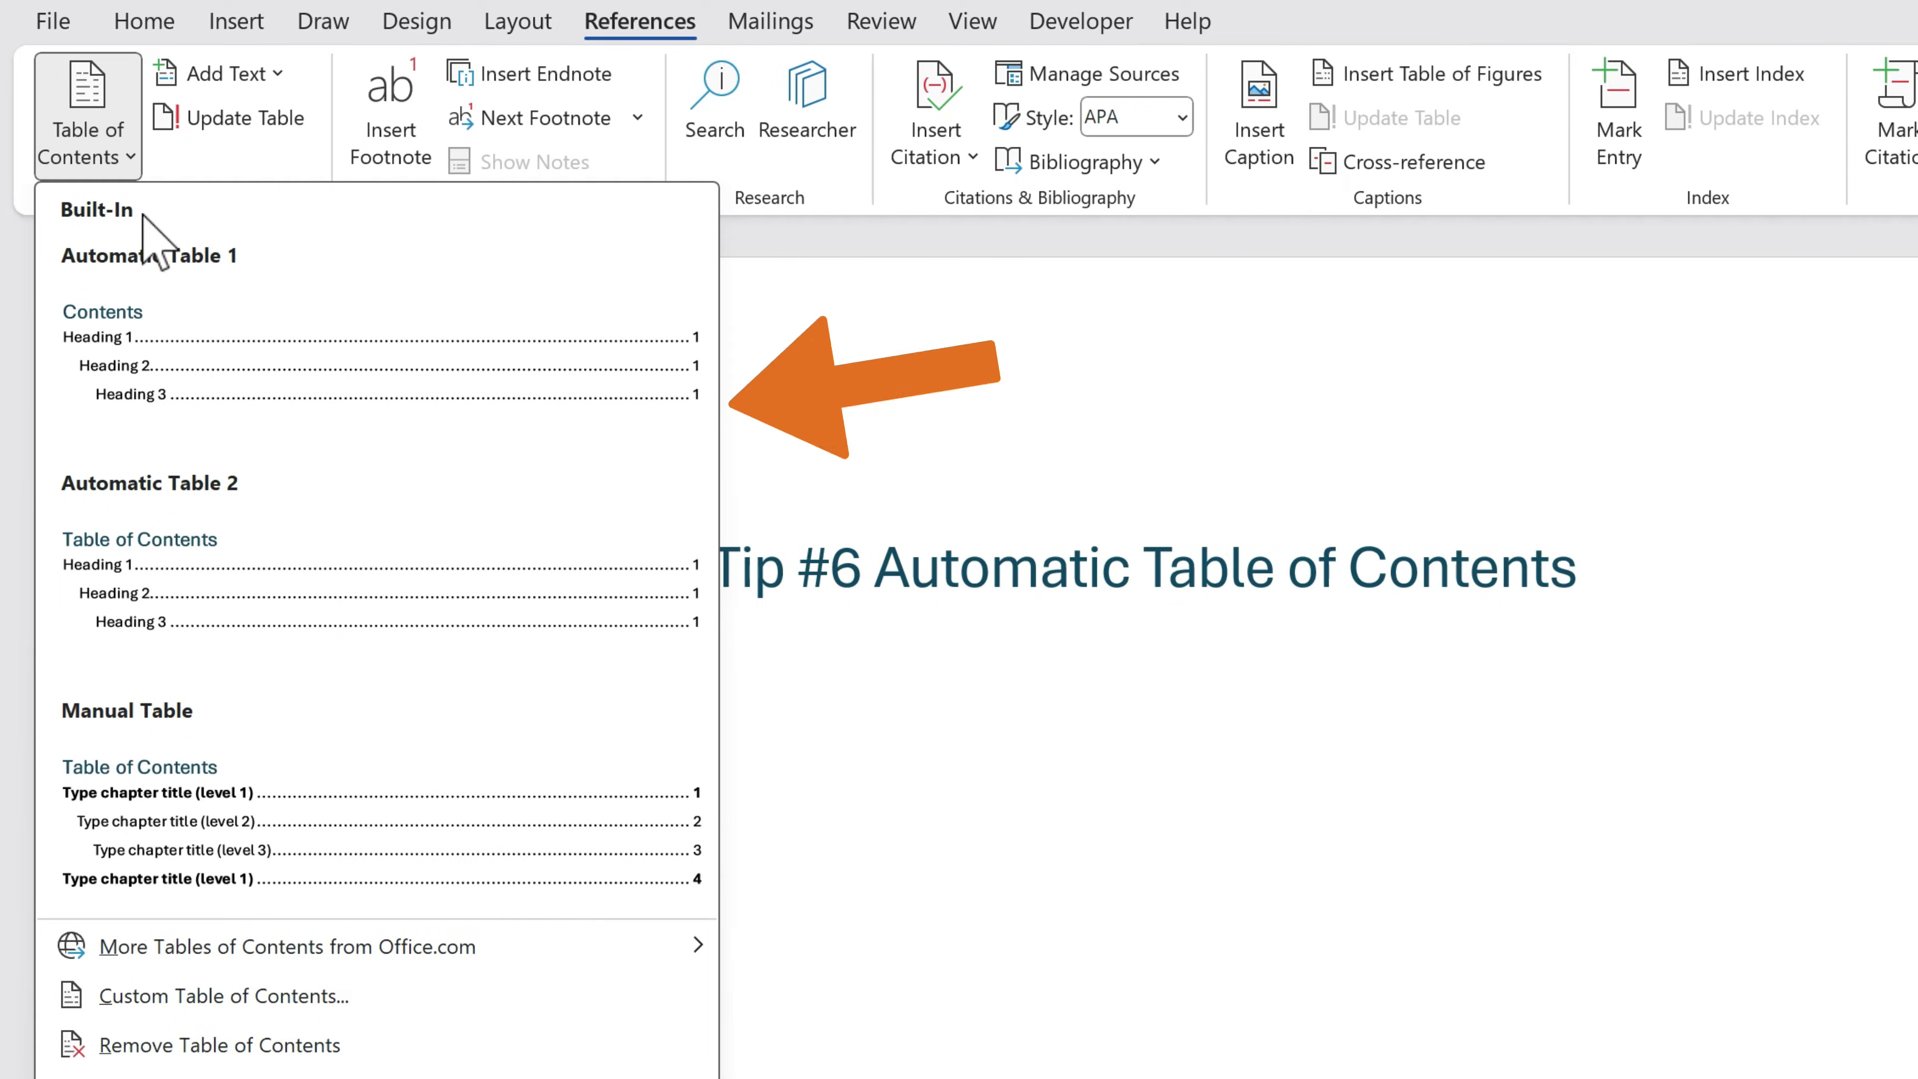
left_click(699, 411)
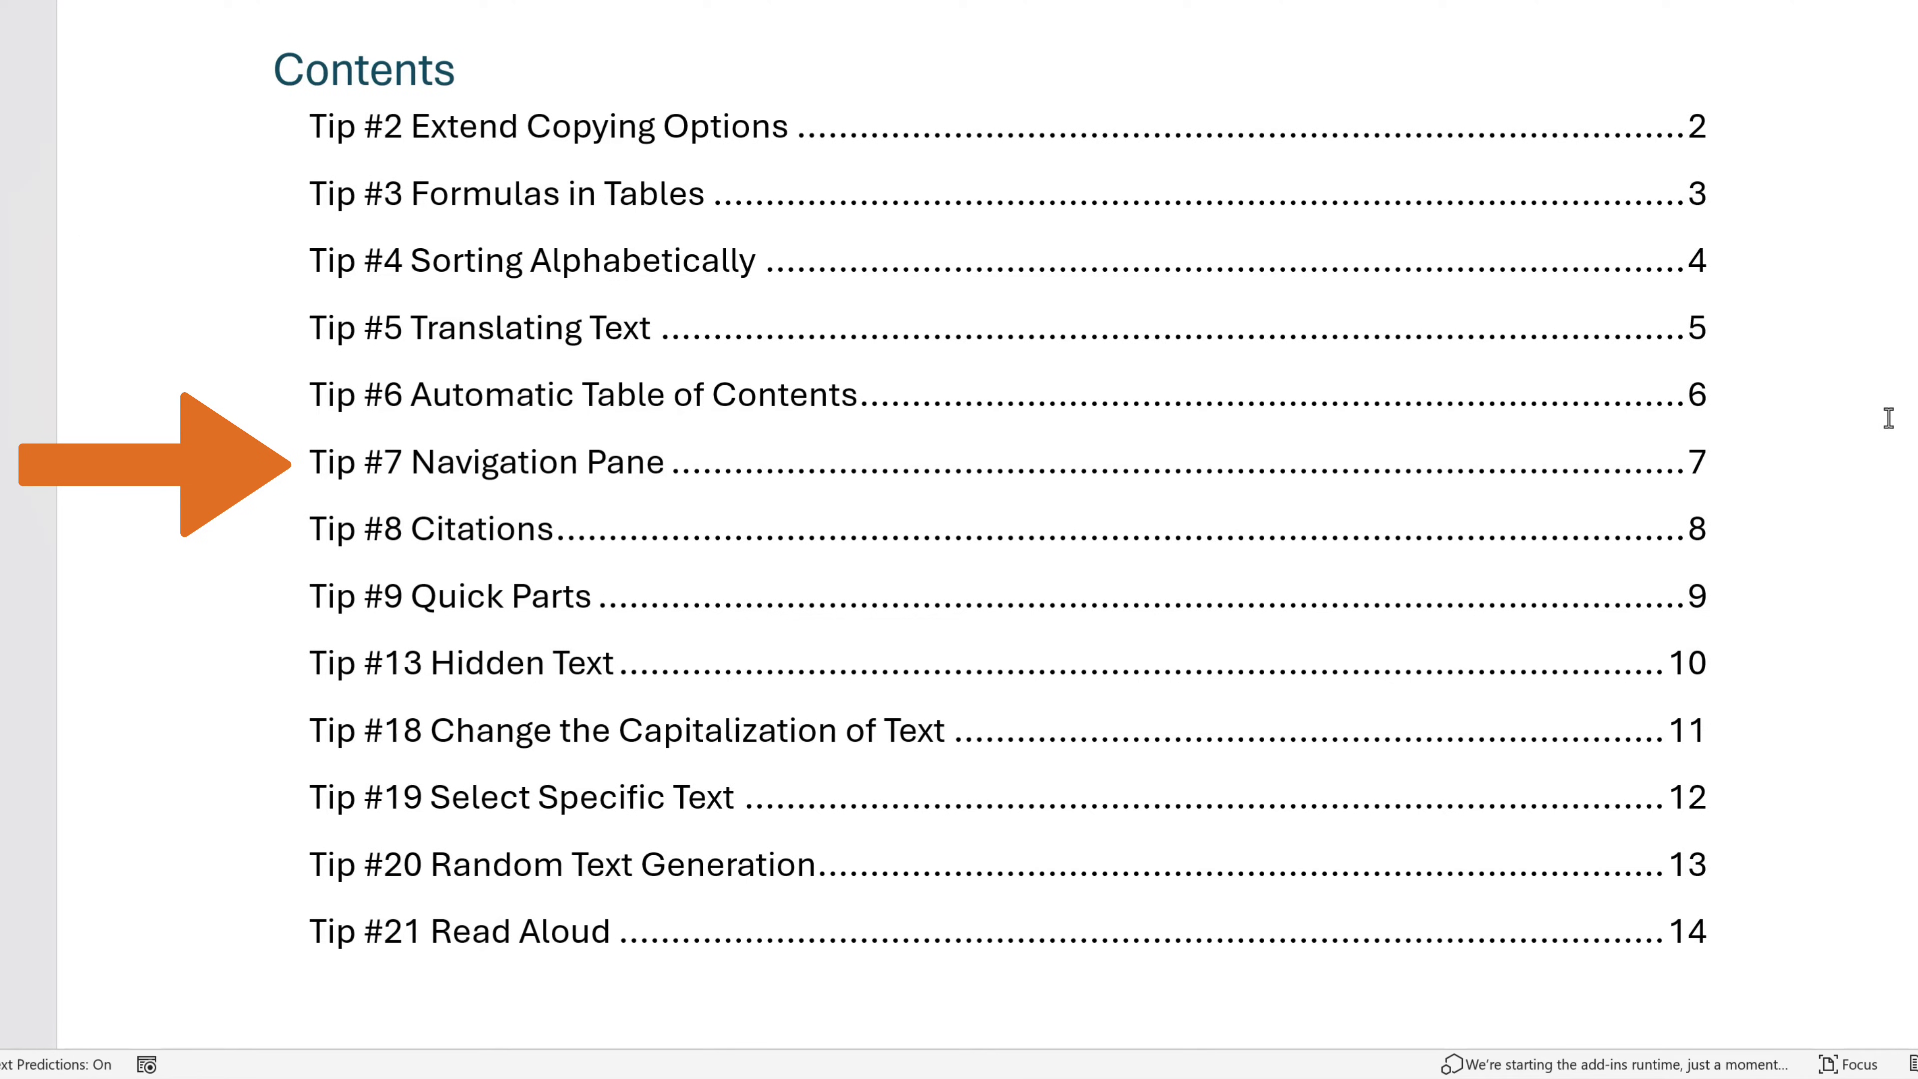
right_click(1405, 342)
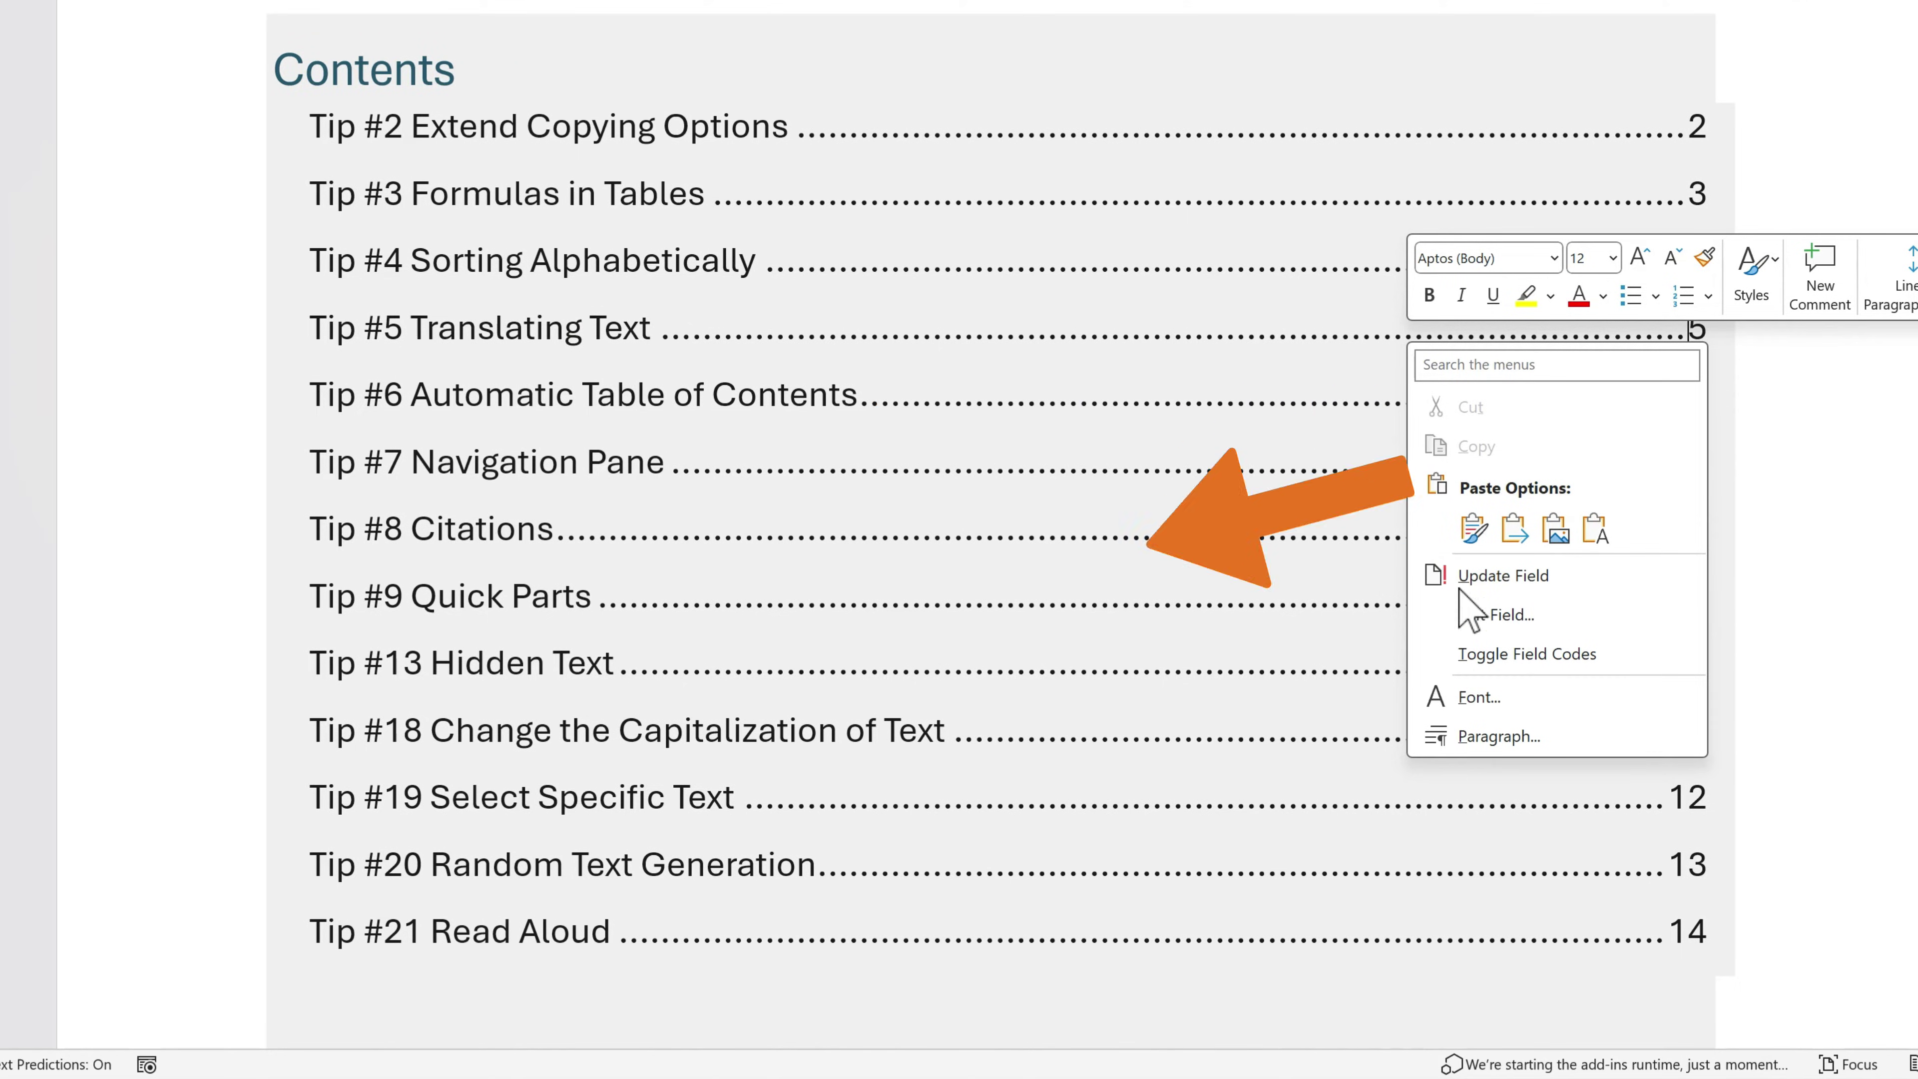
left_click(1489, 587)
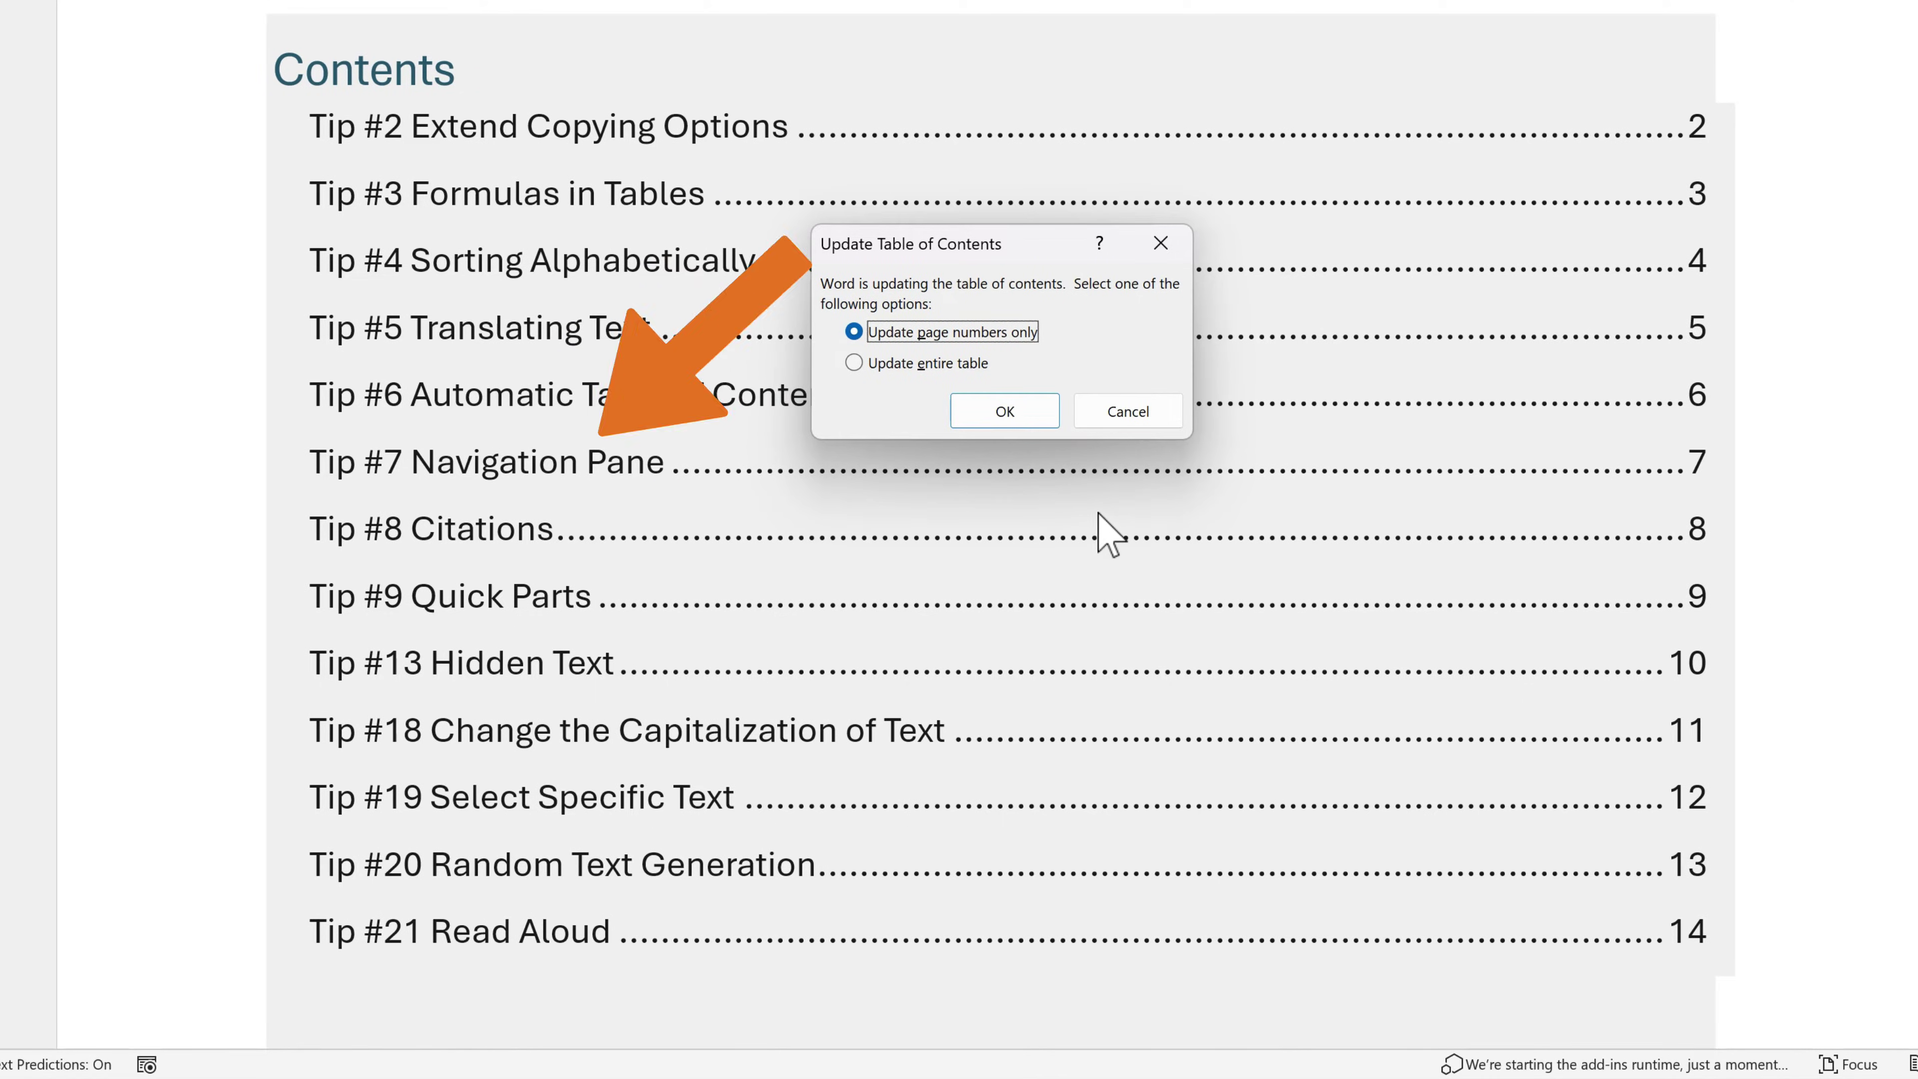
left_click(1021, 411)
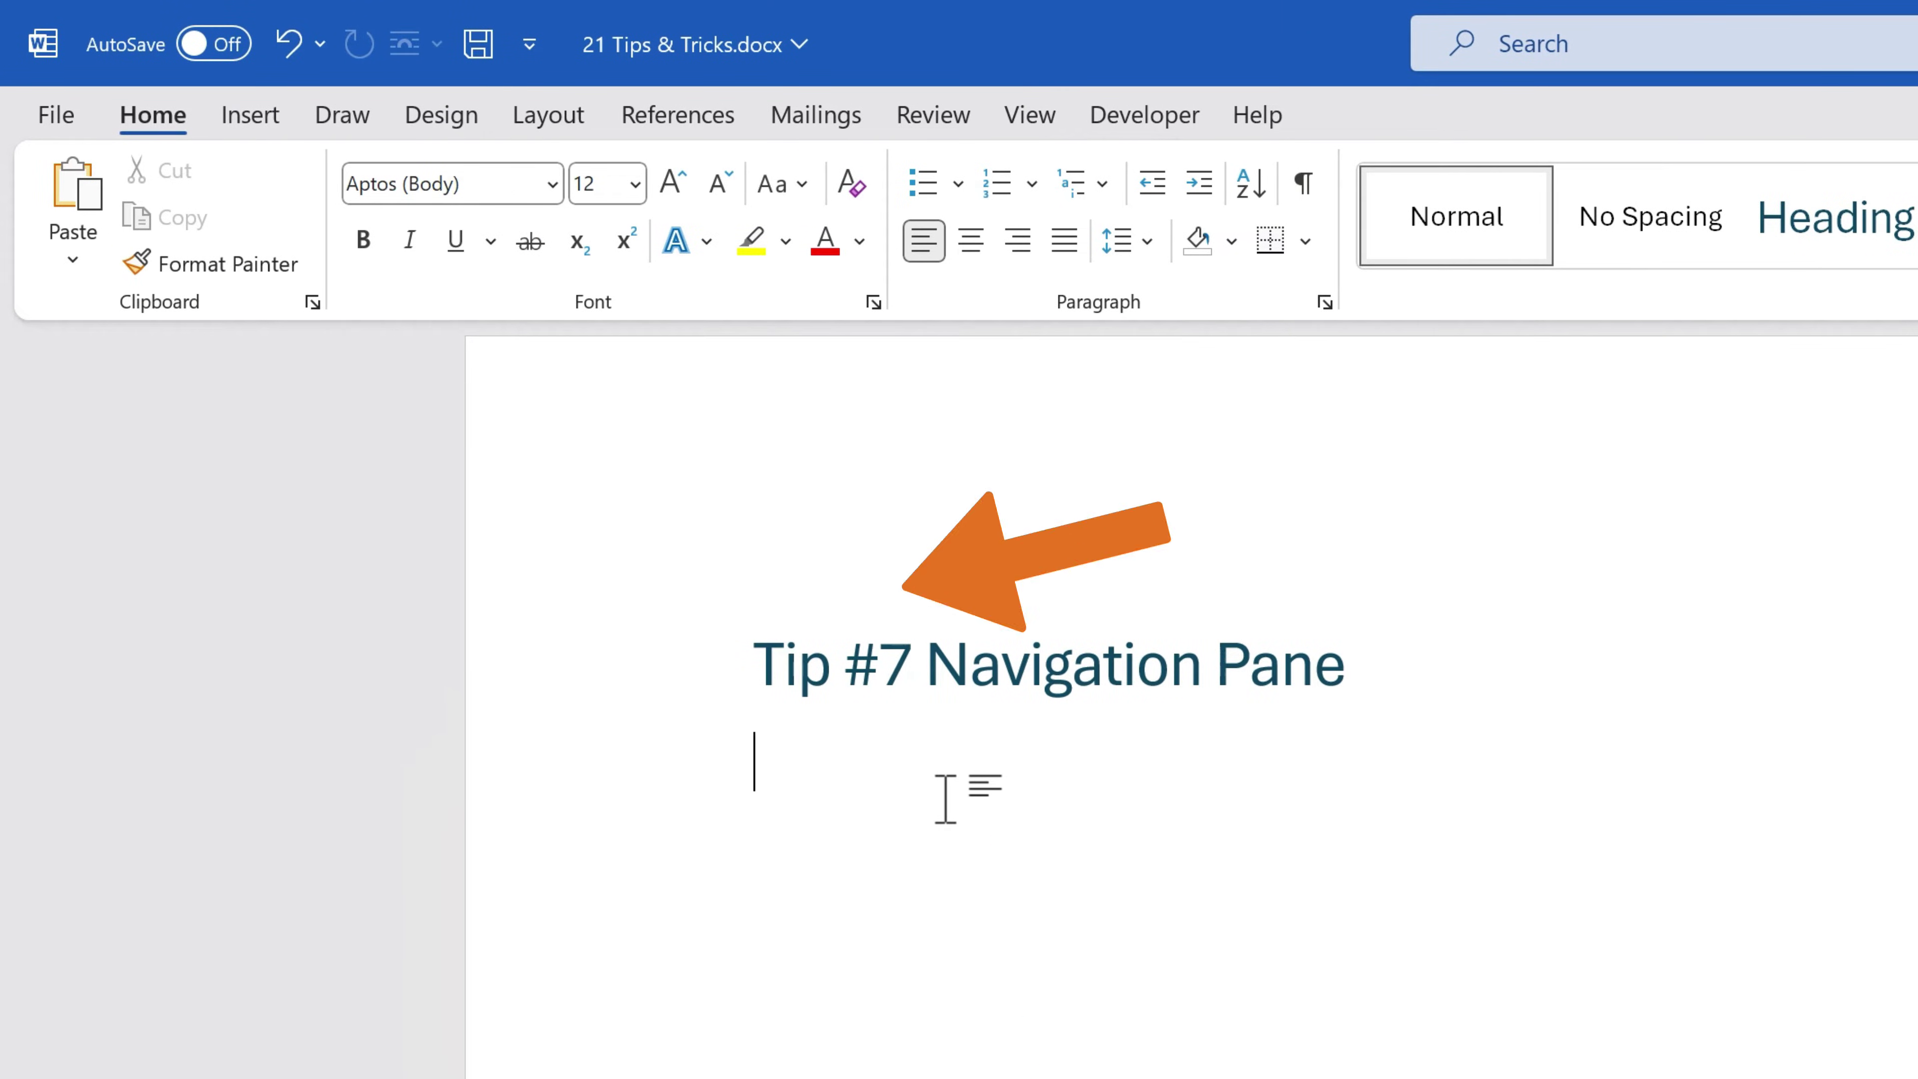
Step: Show the Navigation Pane and use its headings to jump to Tip #2, Tip #3 and Tip #8 Citations
left_click(1008, 123)
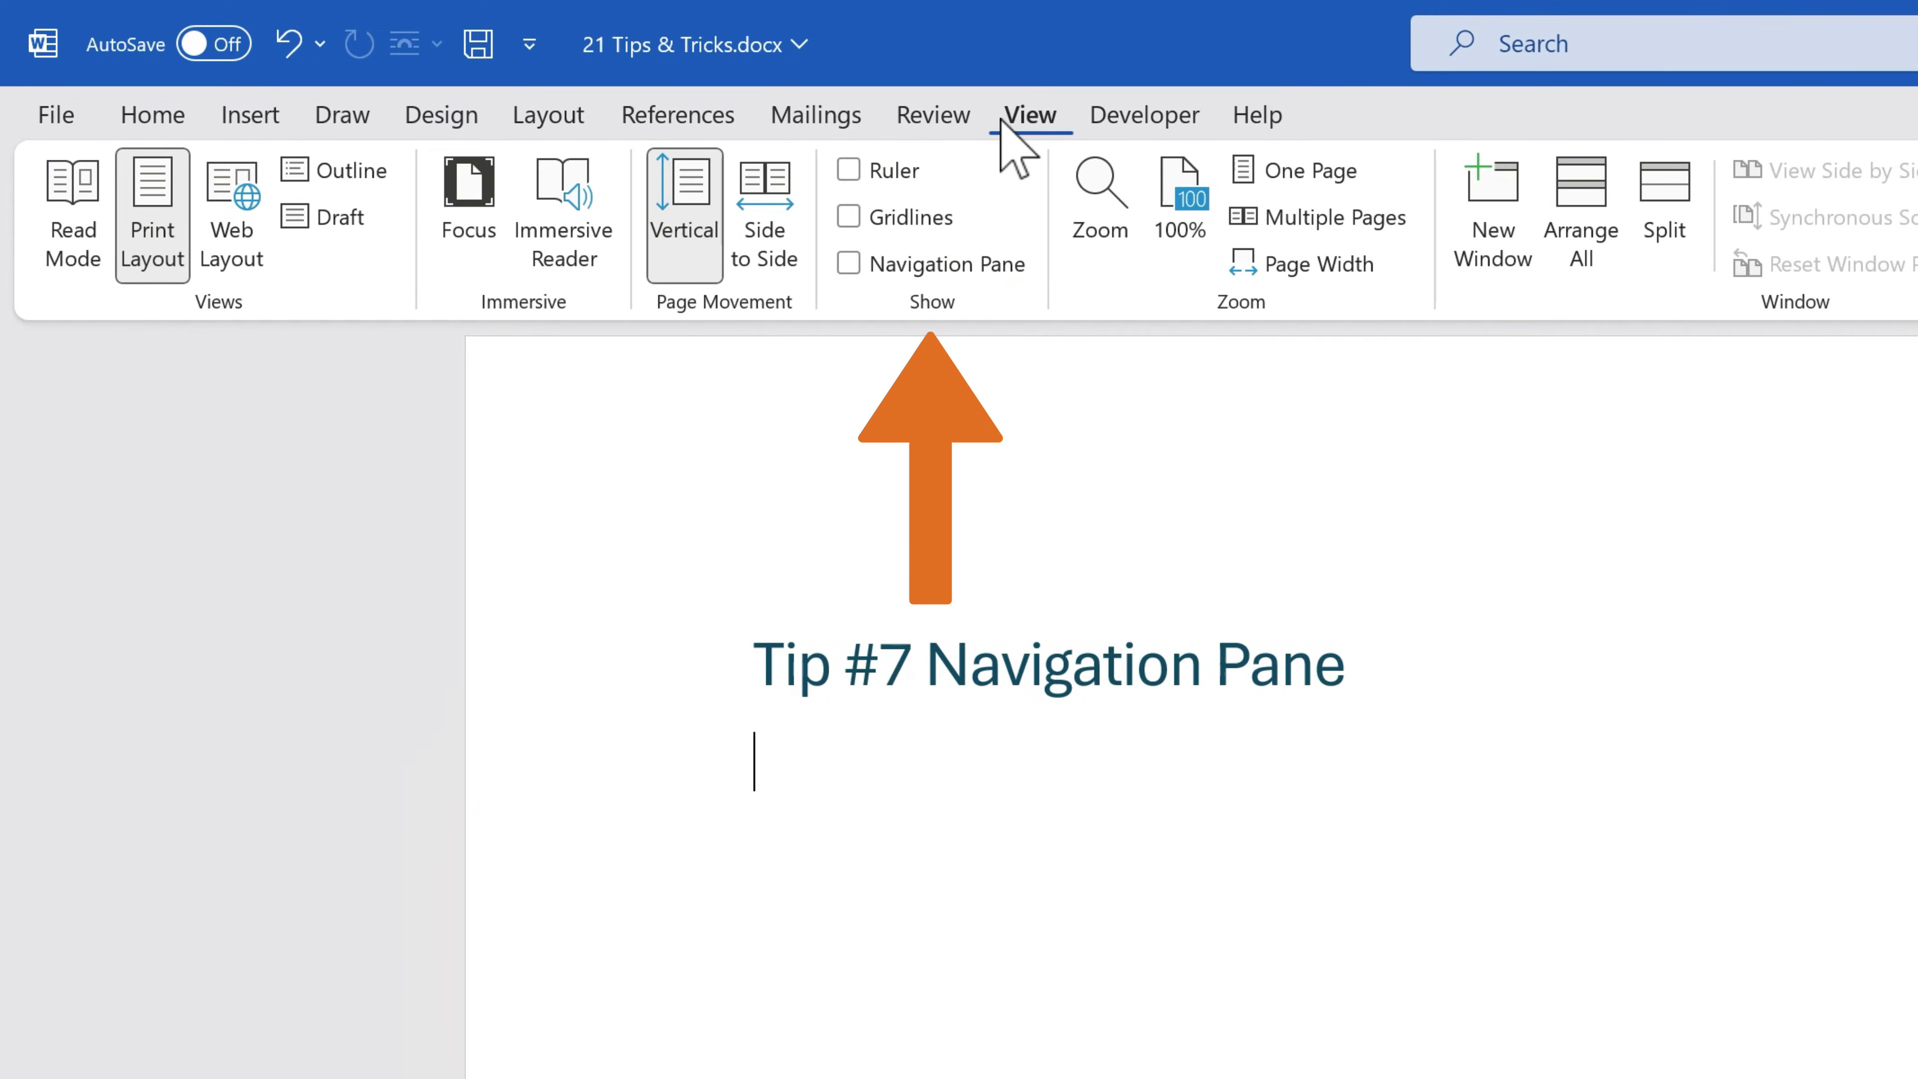
left_click(963, 271)
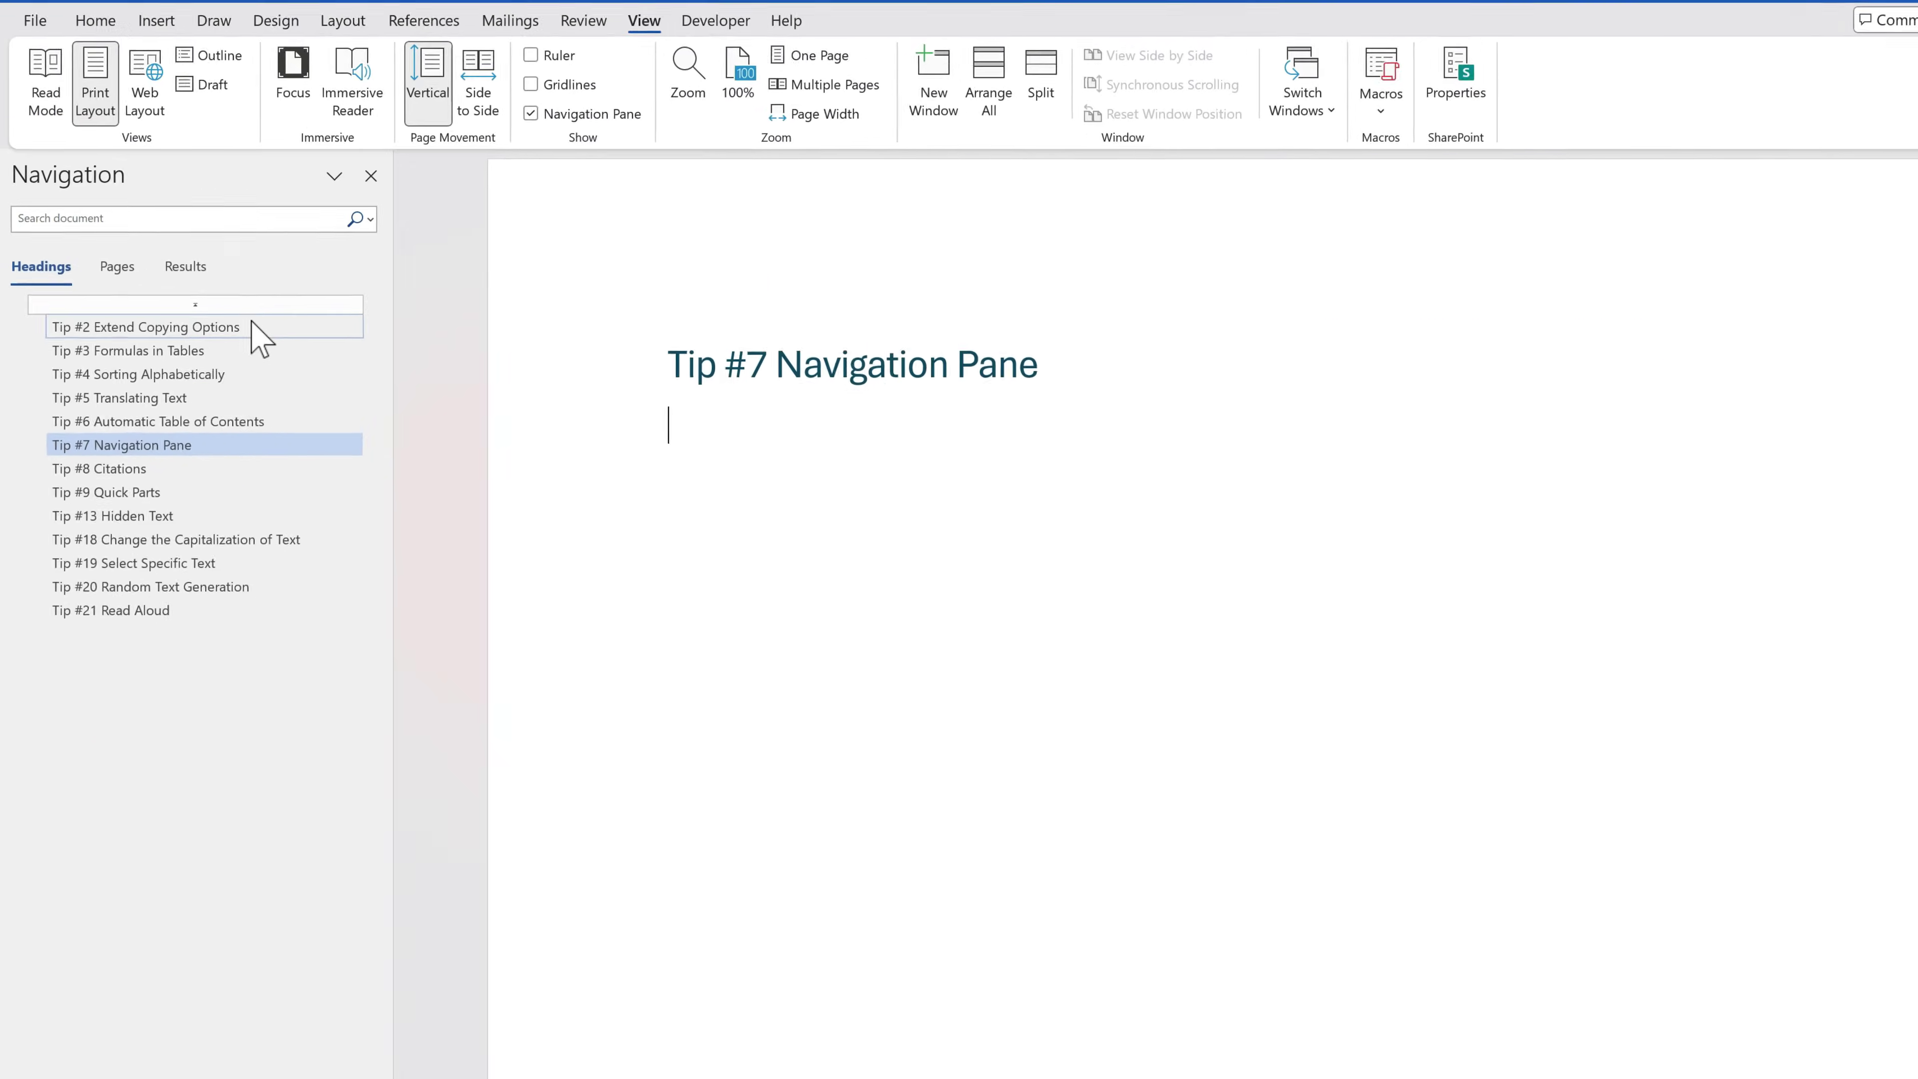
left_click(242, 328)
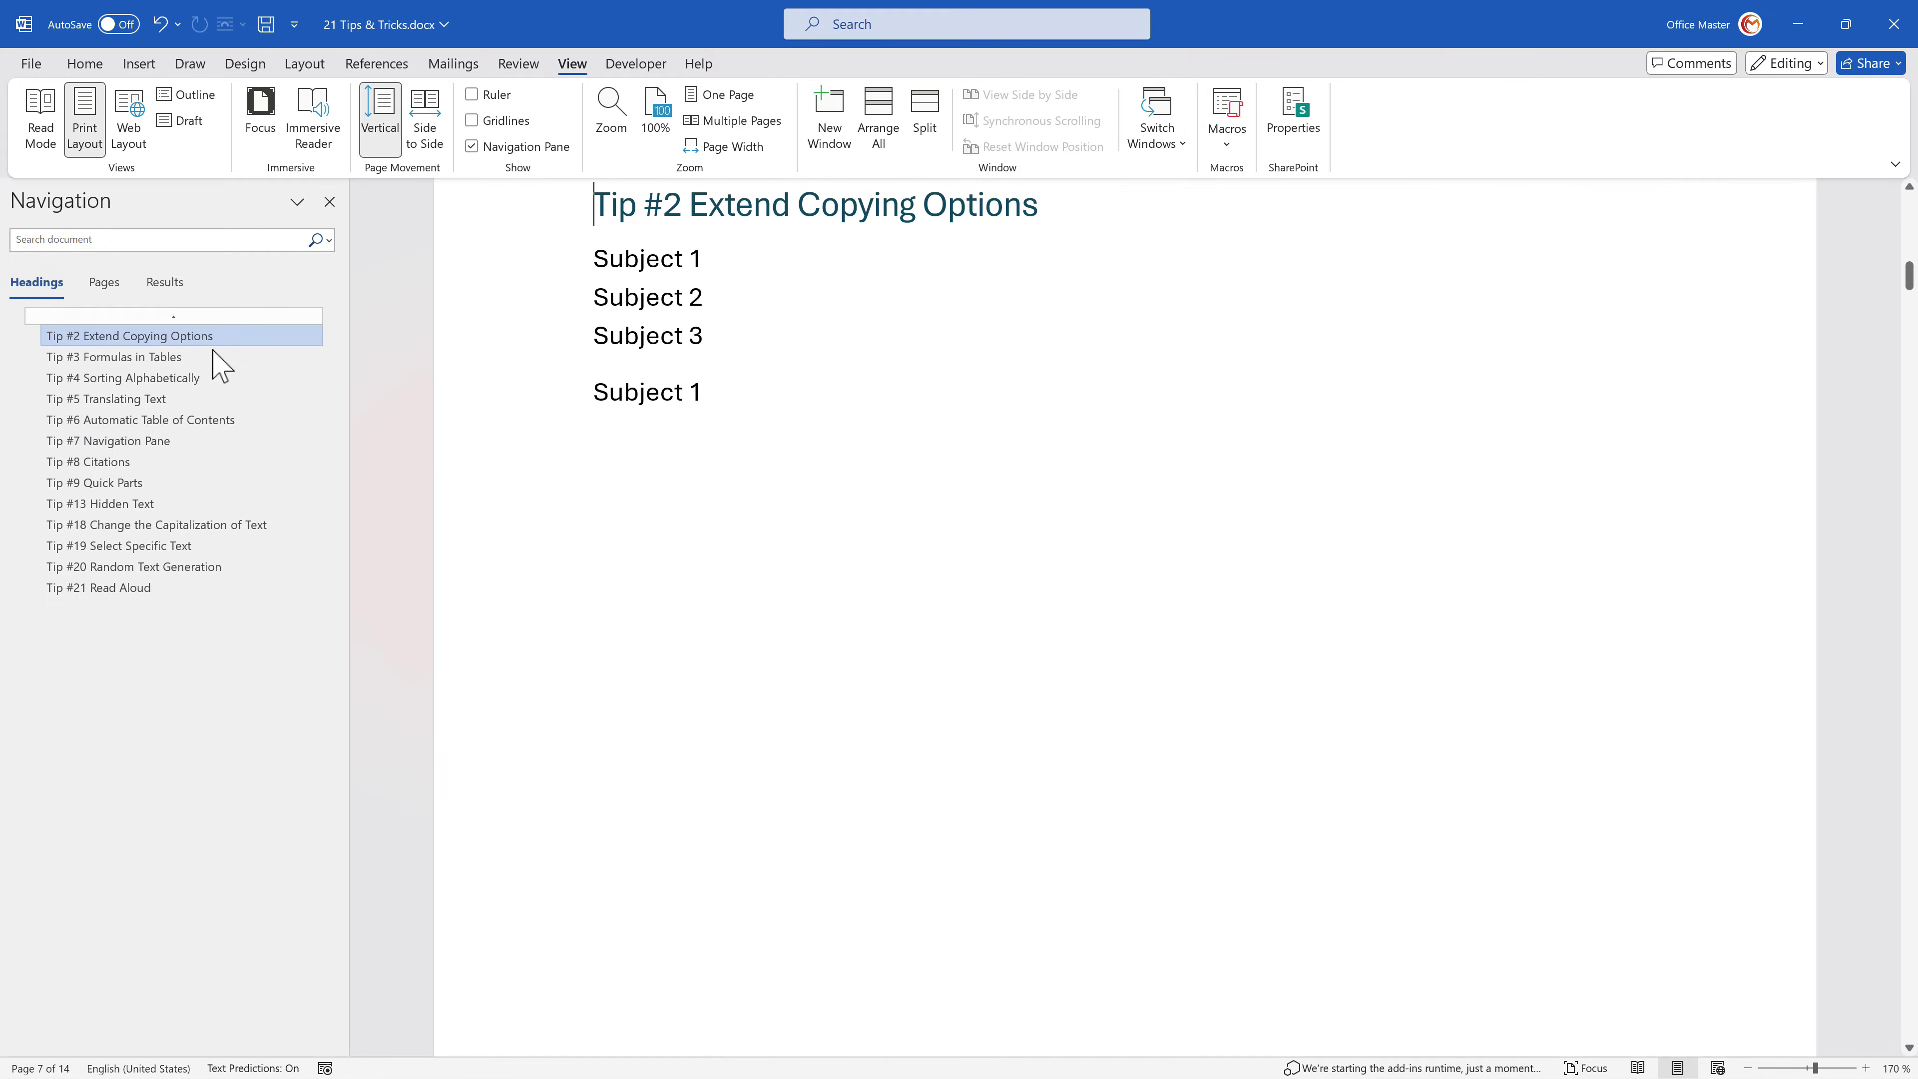
left_click(151, 357)
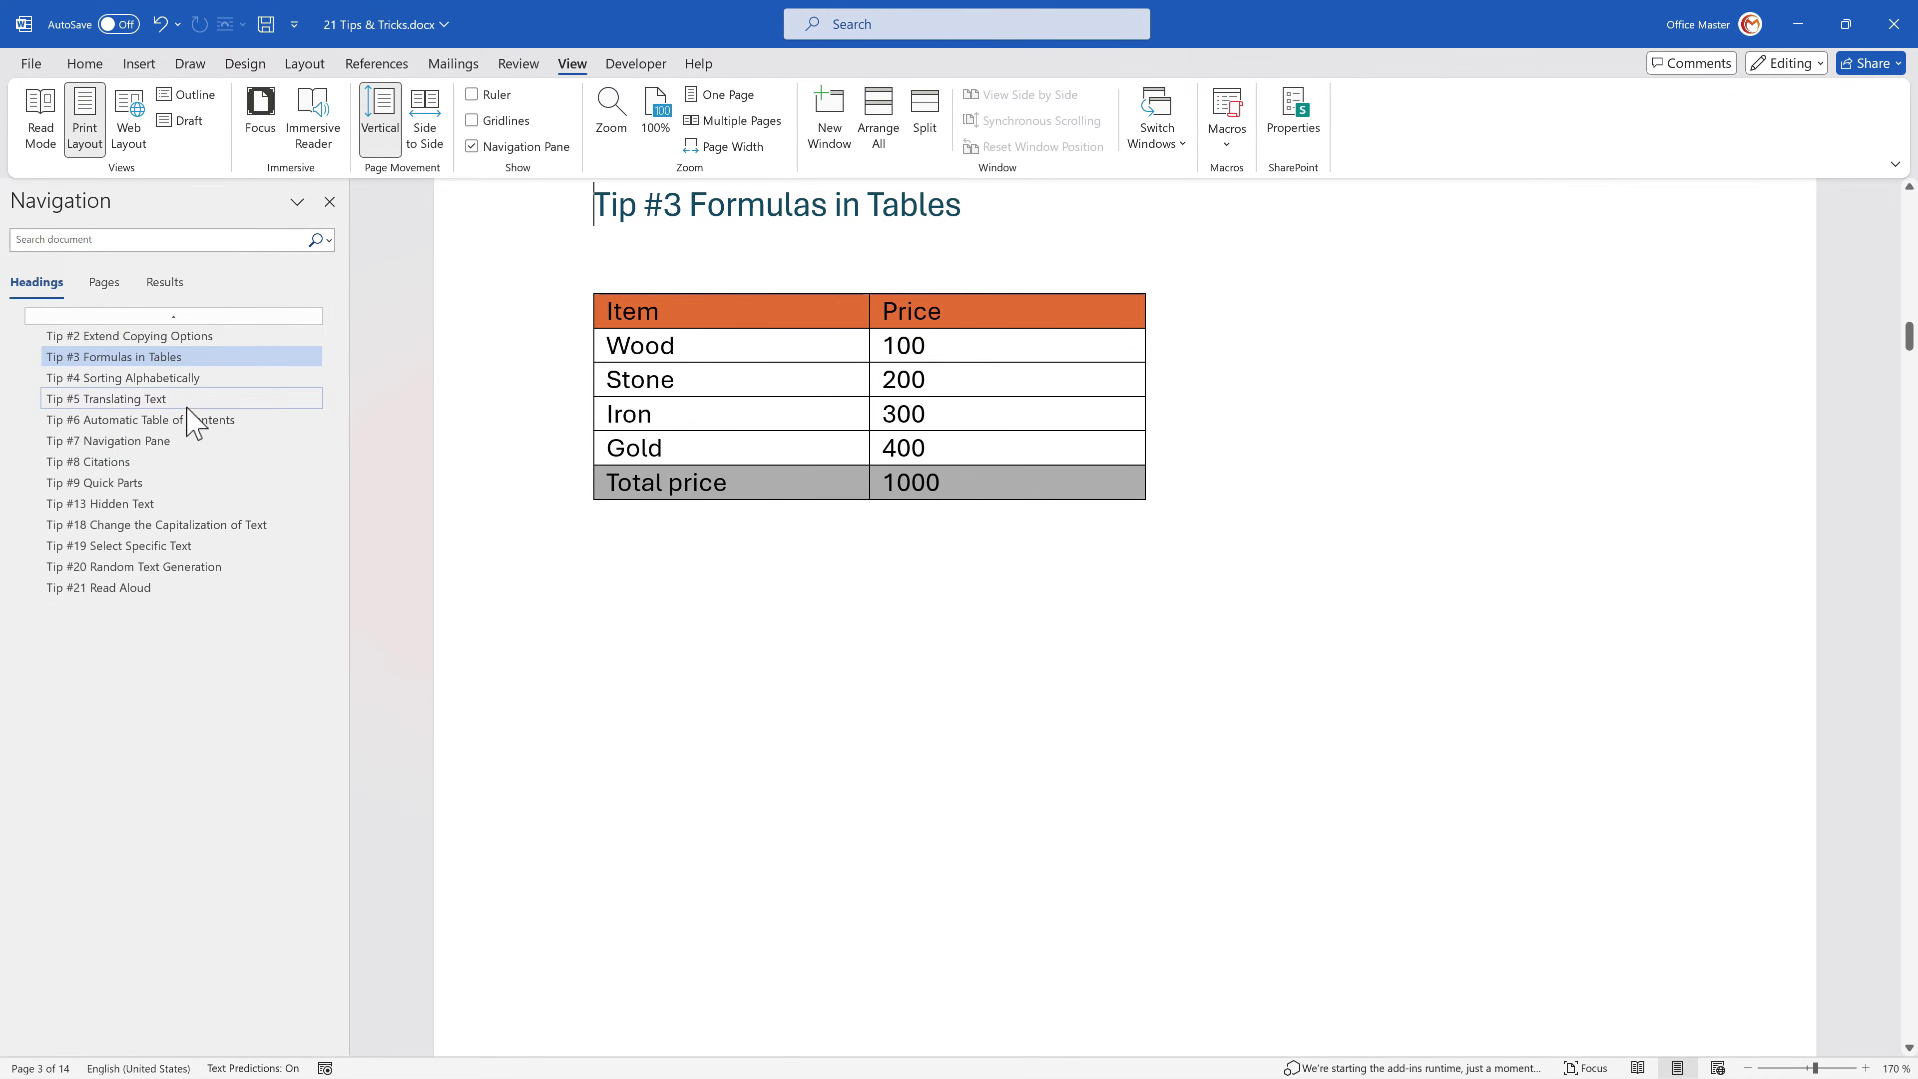
left_click(159, 461)
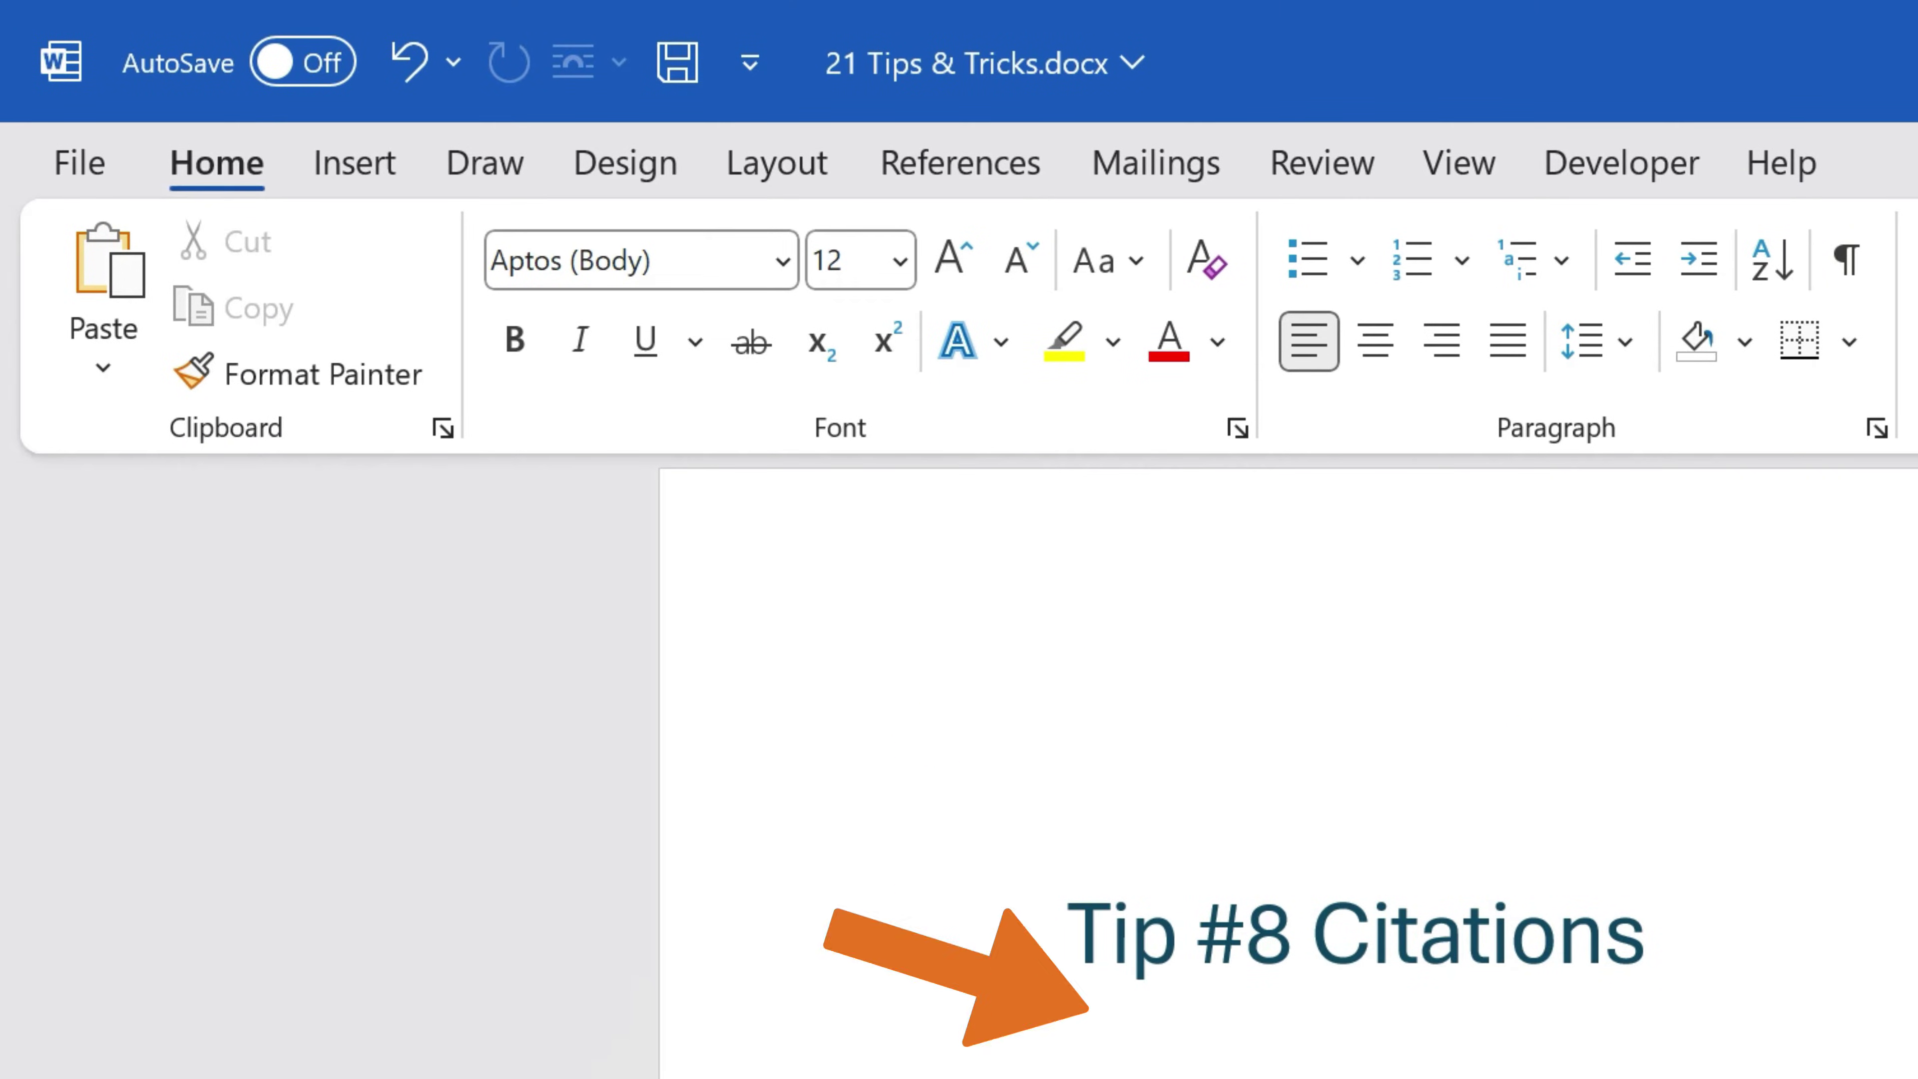
Step: Insert a citation from a new Book source: George S. Clason, The Richest Man in Babylon, 1926, United States, Penguin Books
left_click(994, 177)
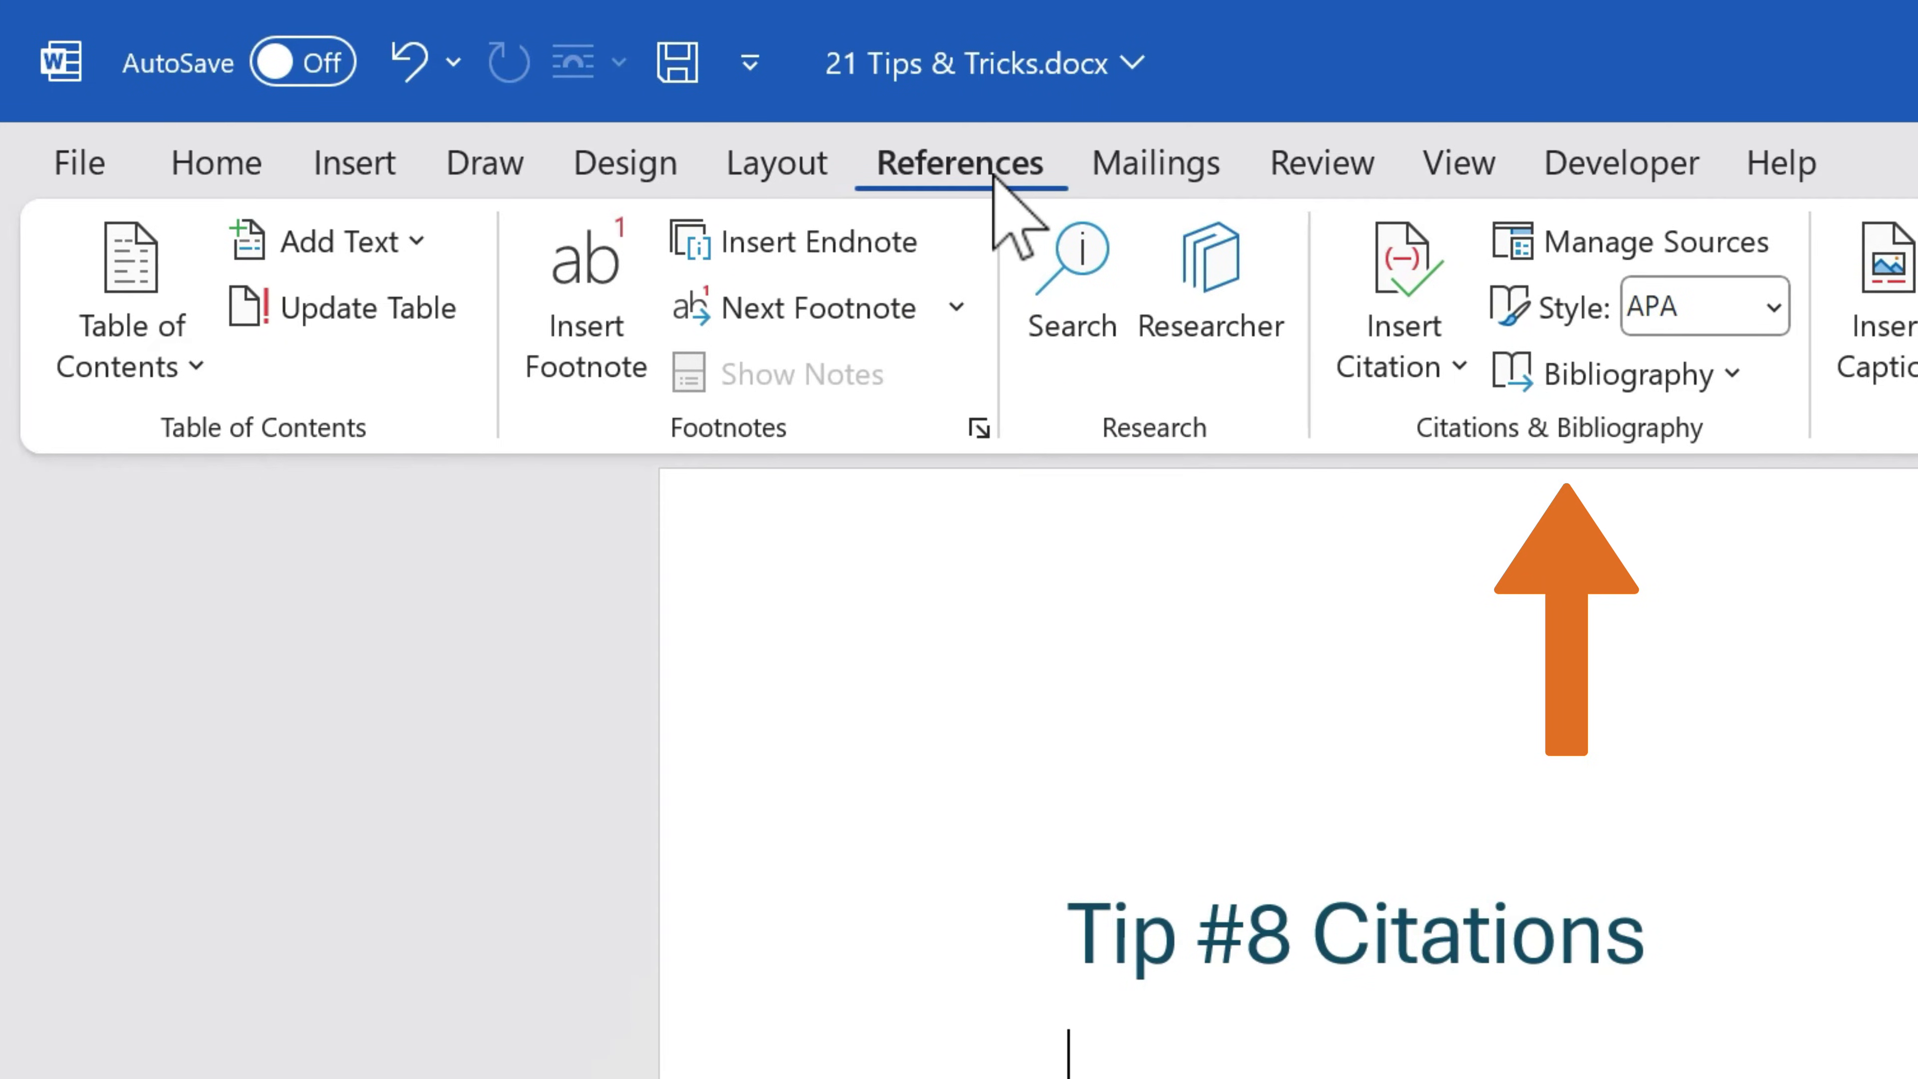
left_click(1421, 322)
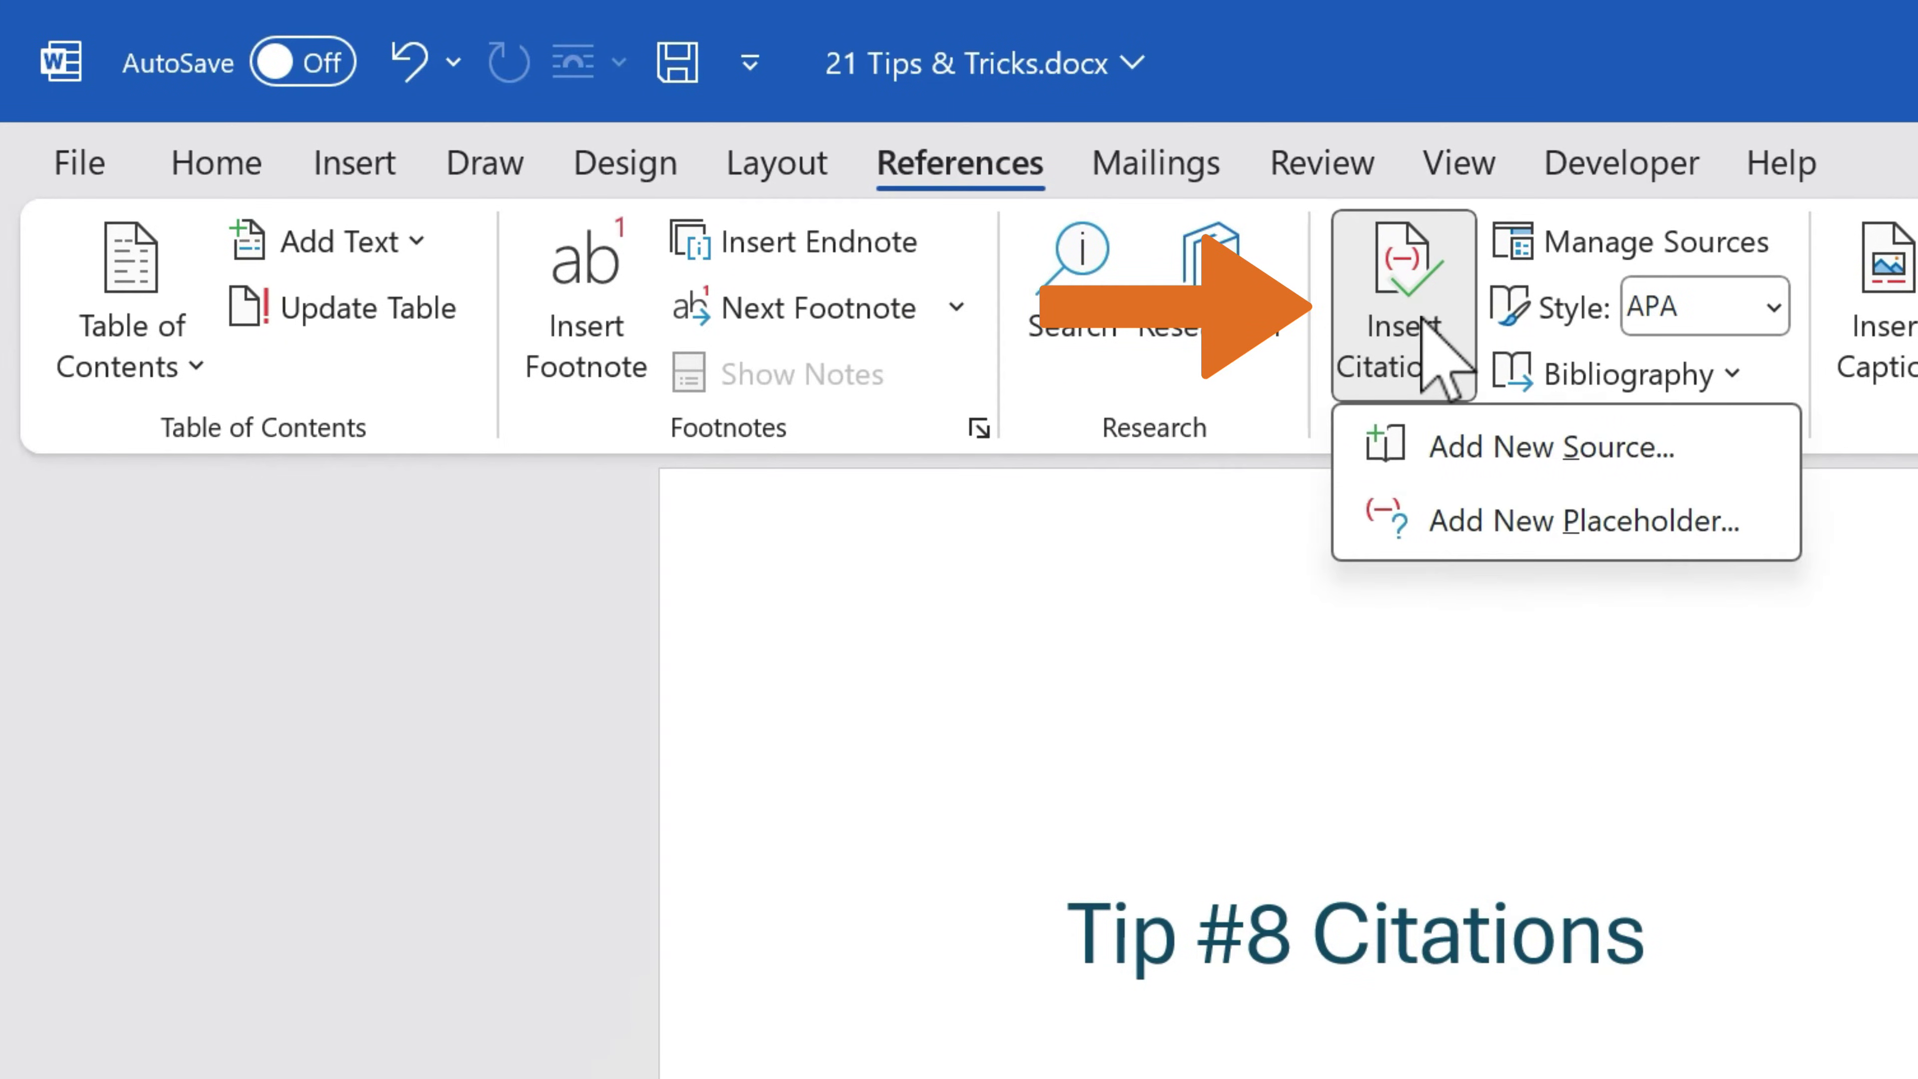
left_click(1461, 454)
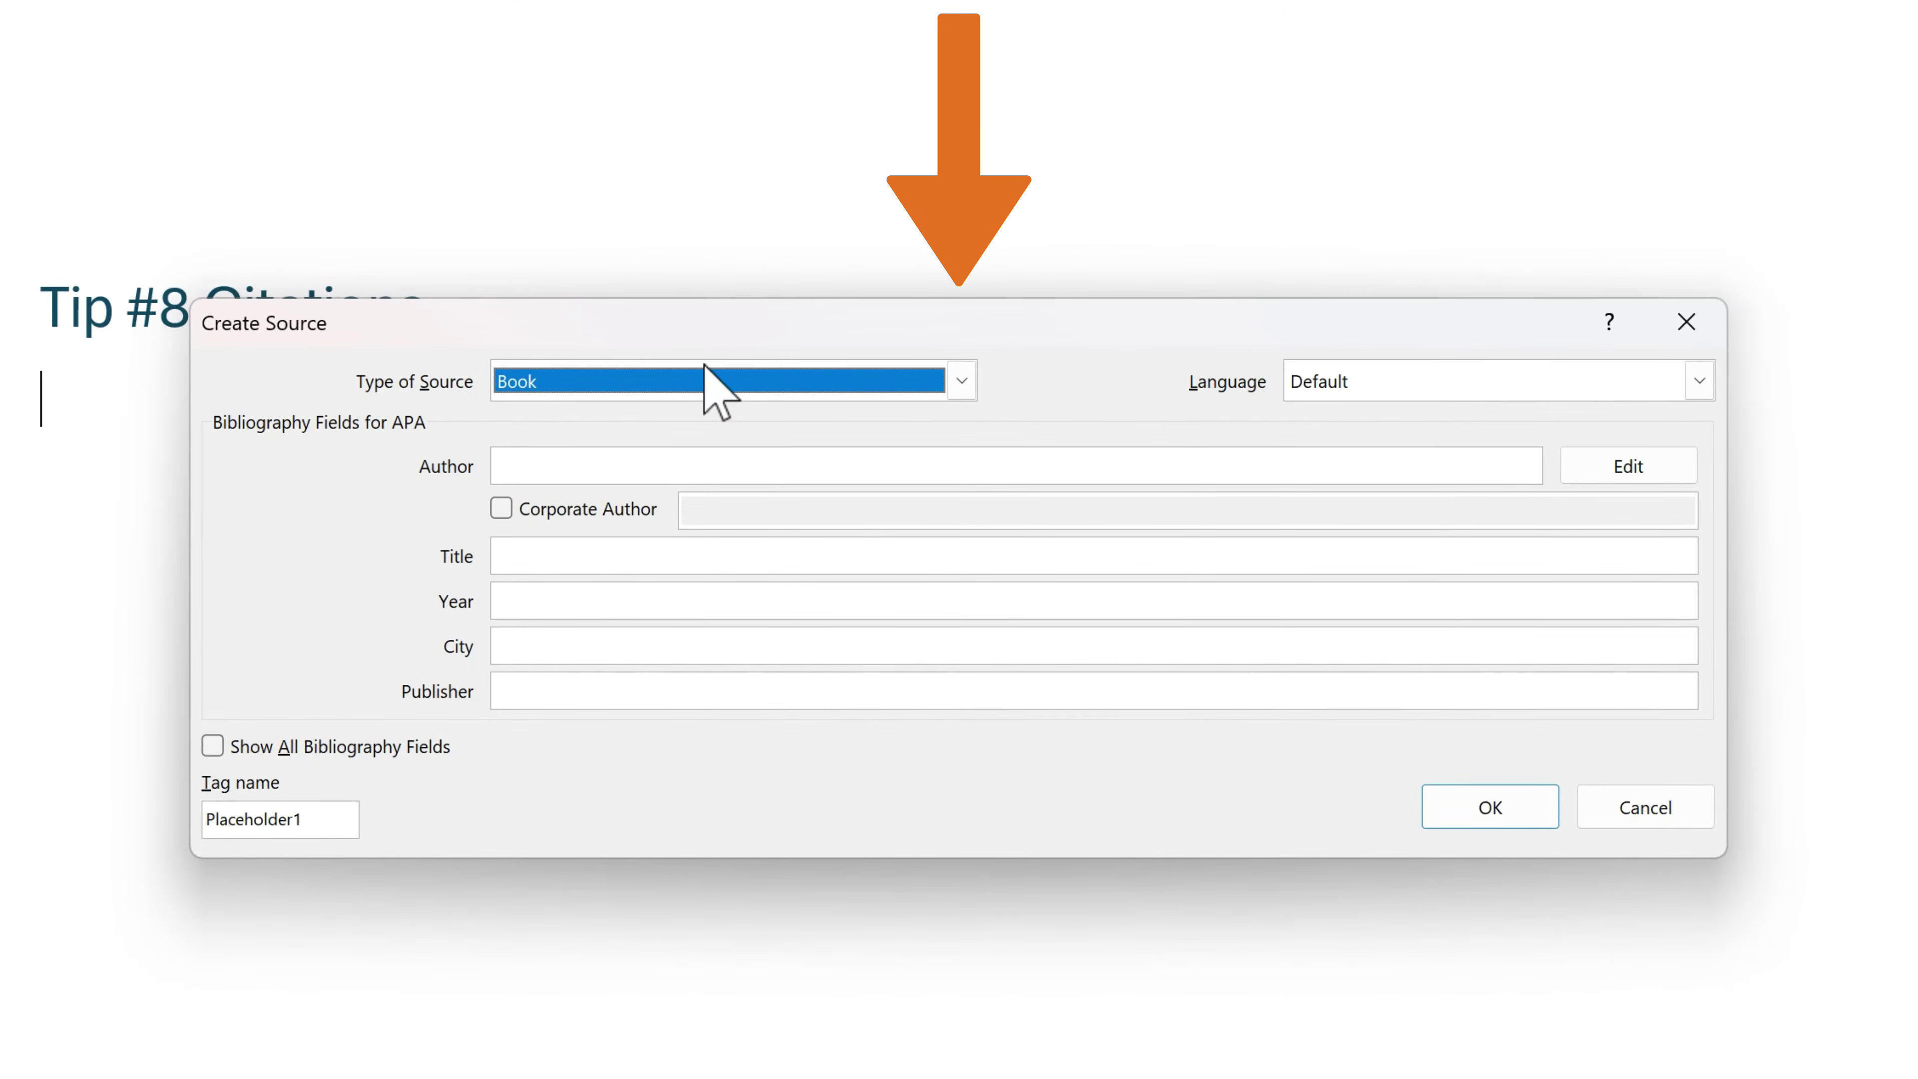
left_click(703, 380)
left_click(683, 415)
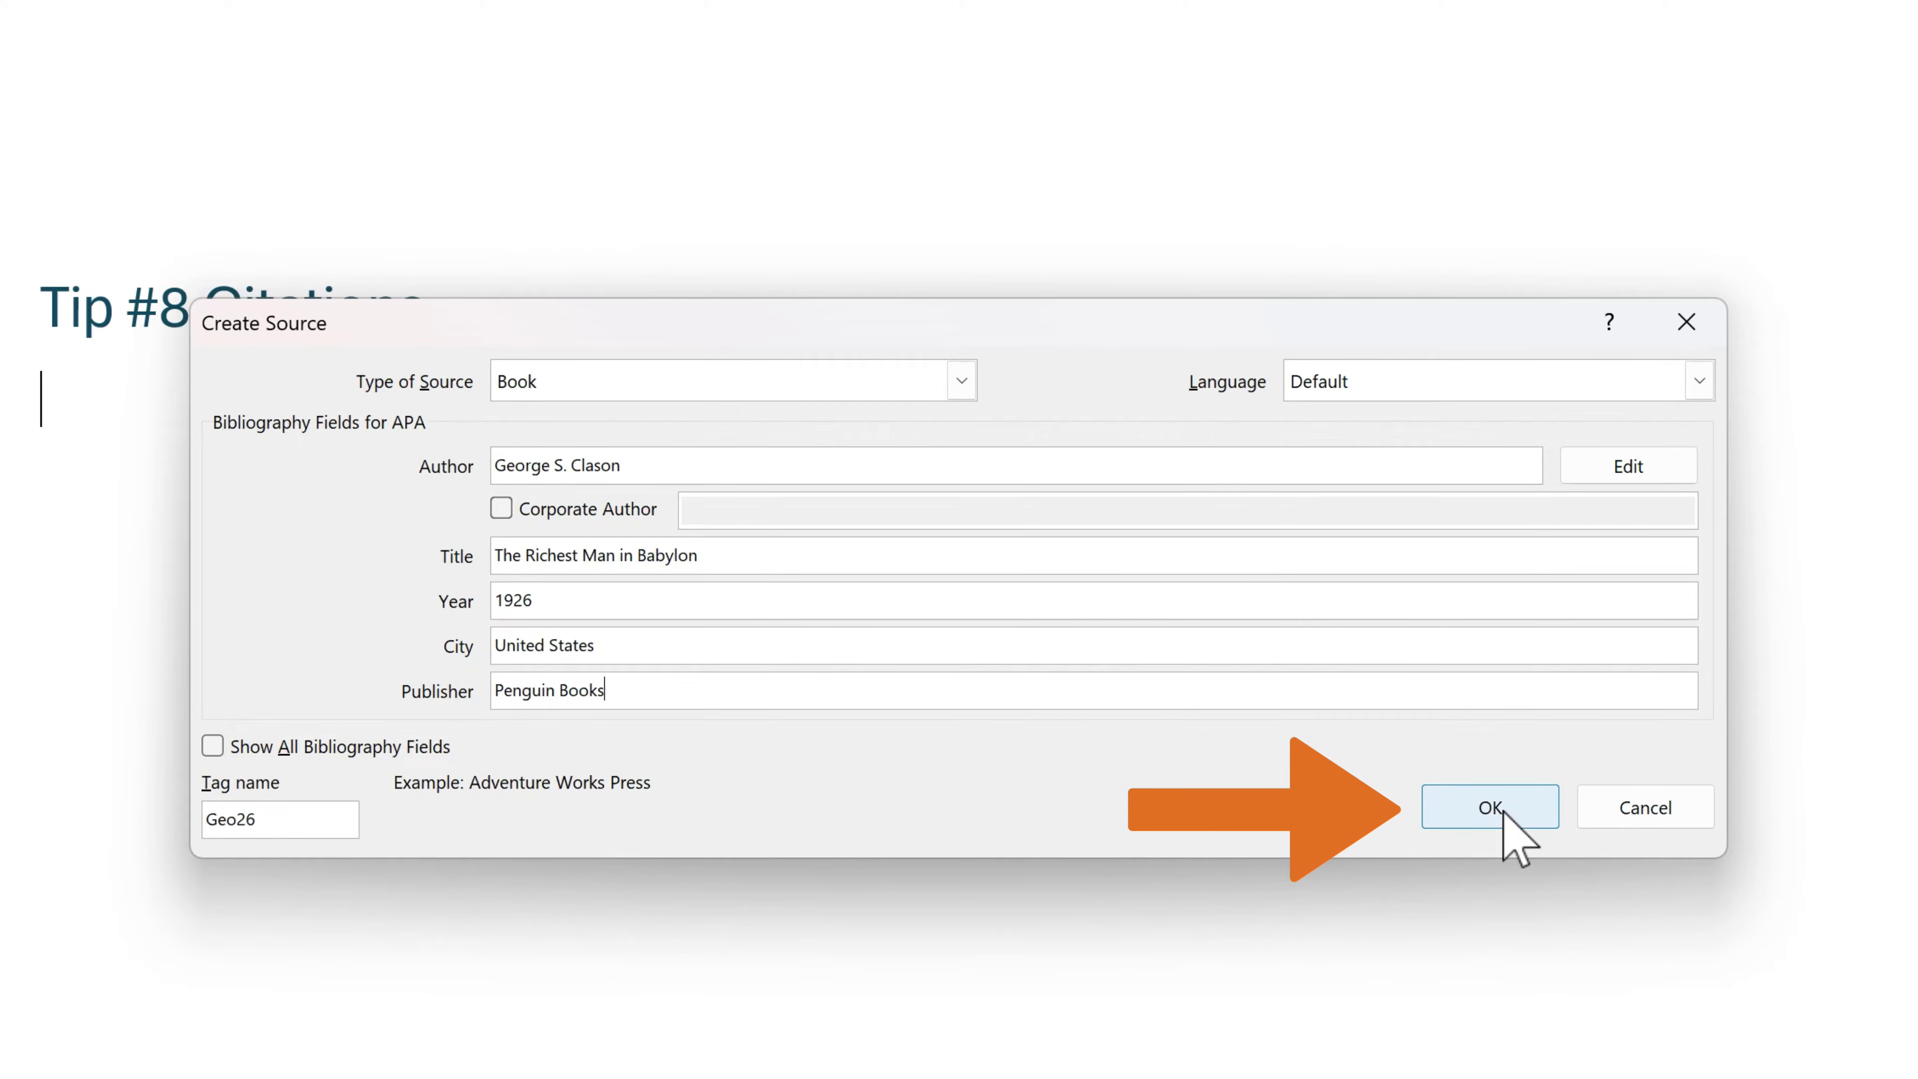
left_click(1490, 807)
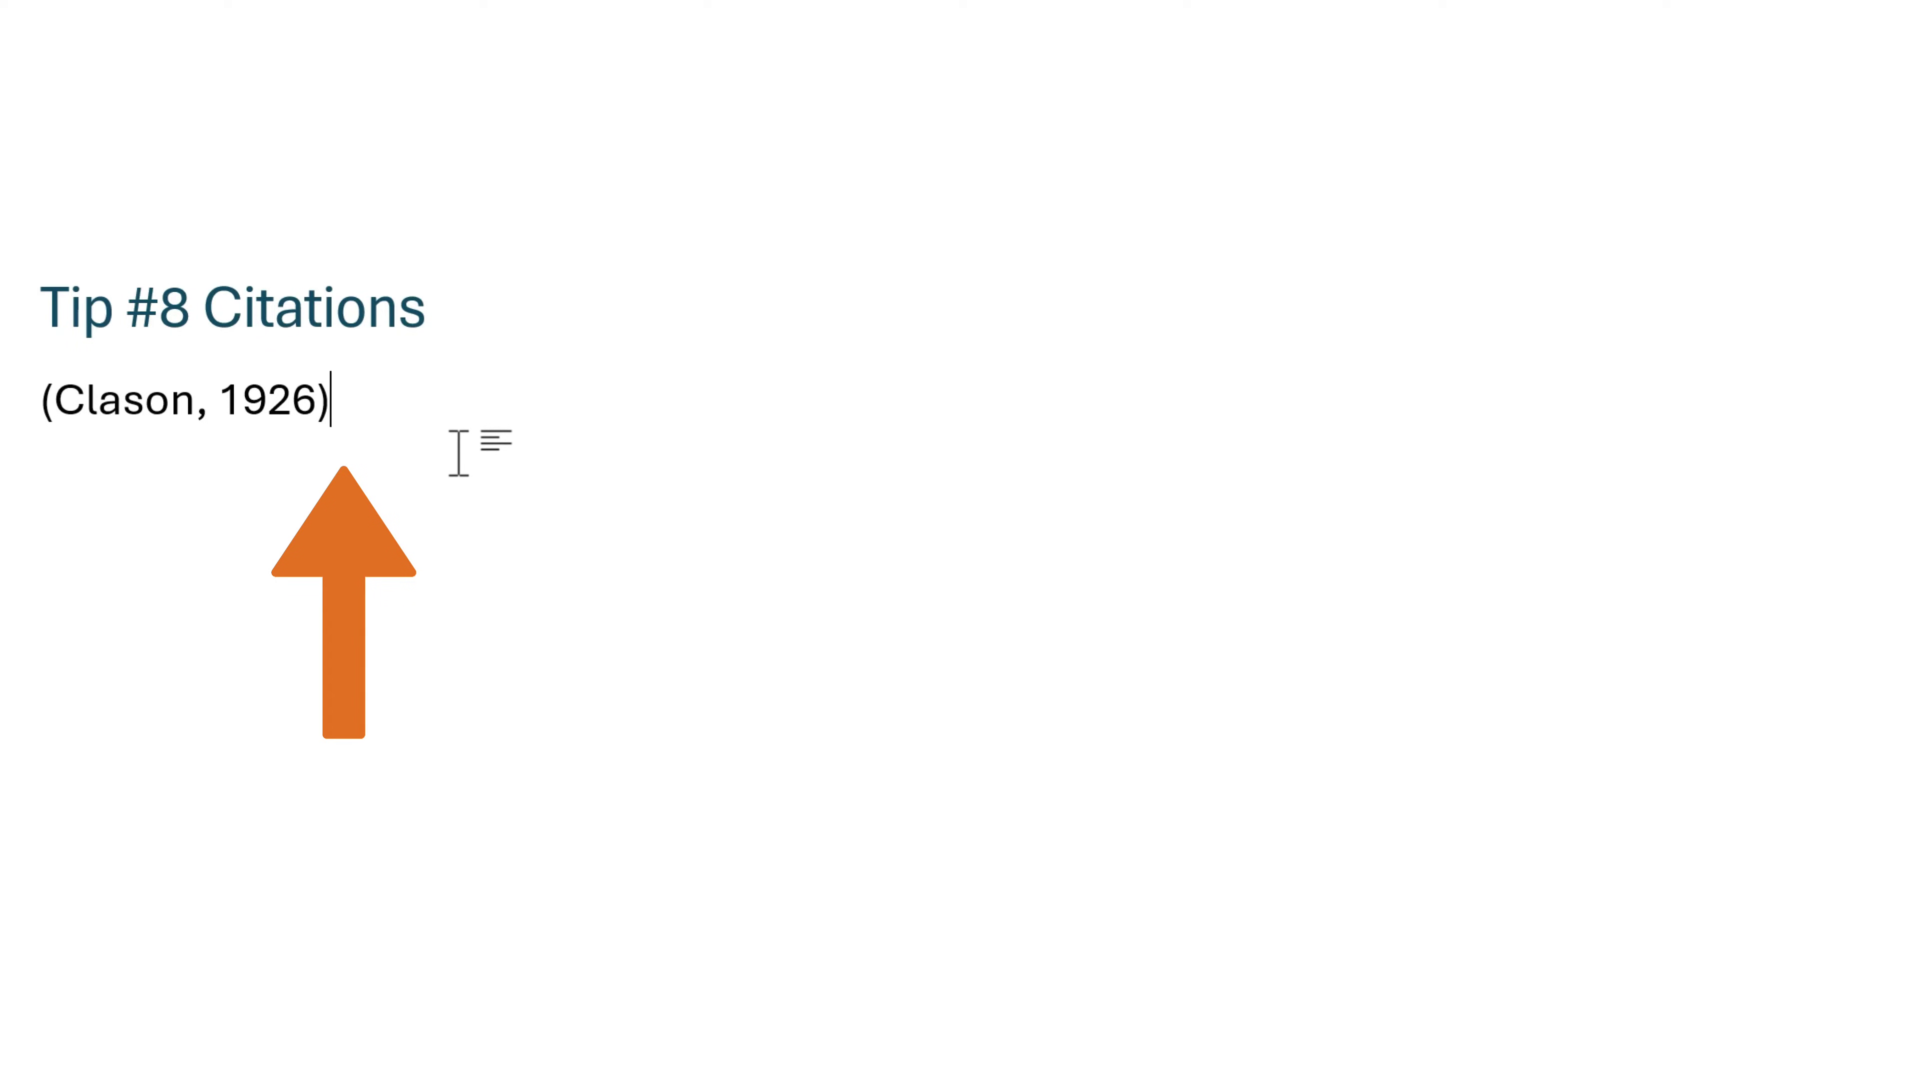
Step: Insert a second citation of The Richest Man in Babylon and add the built-in Bibliography on a new line below
left_click(957, 243)
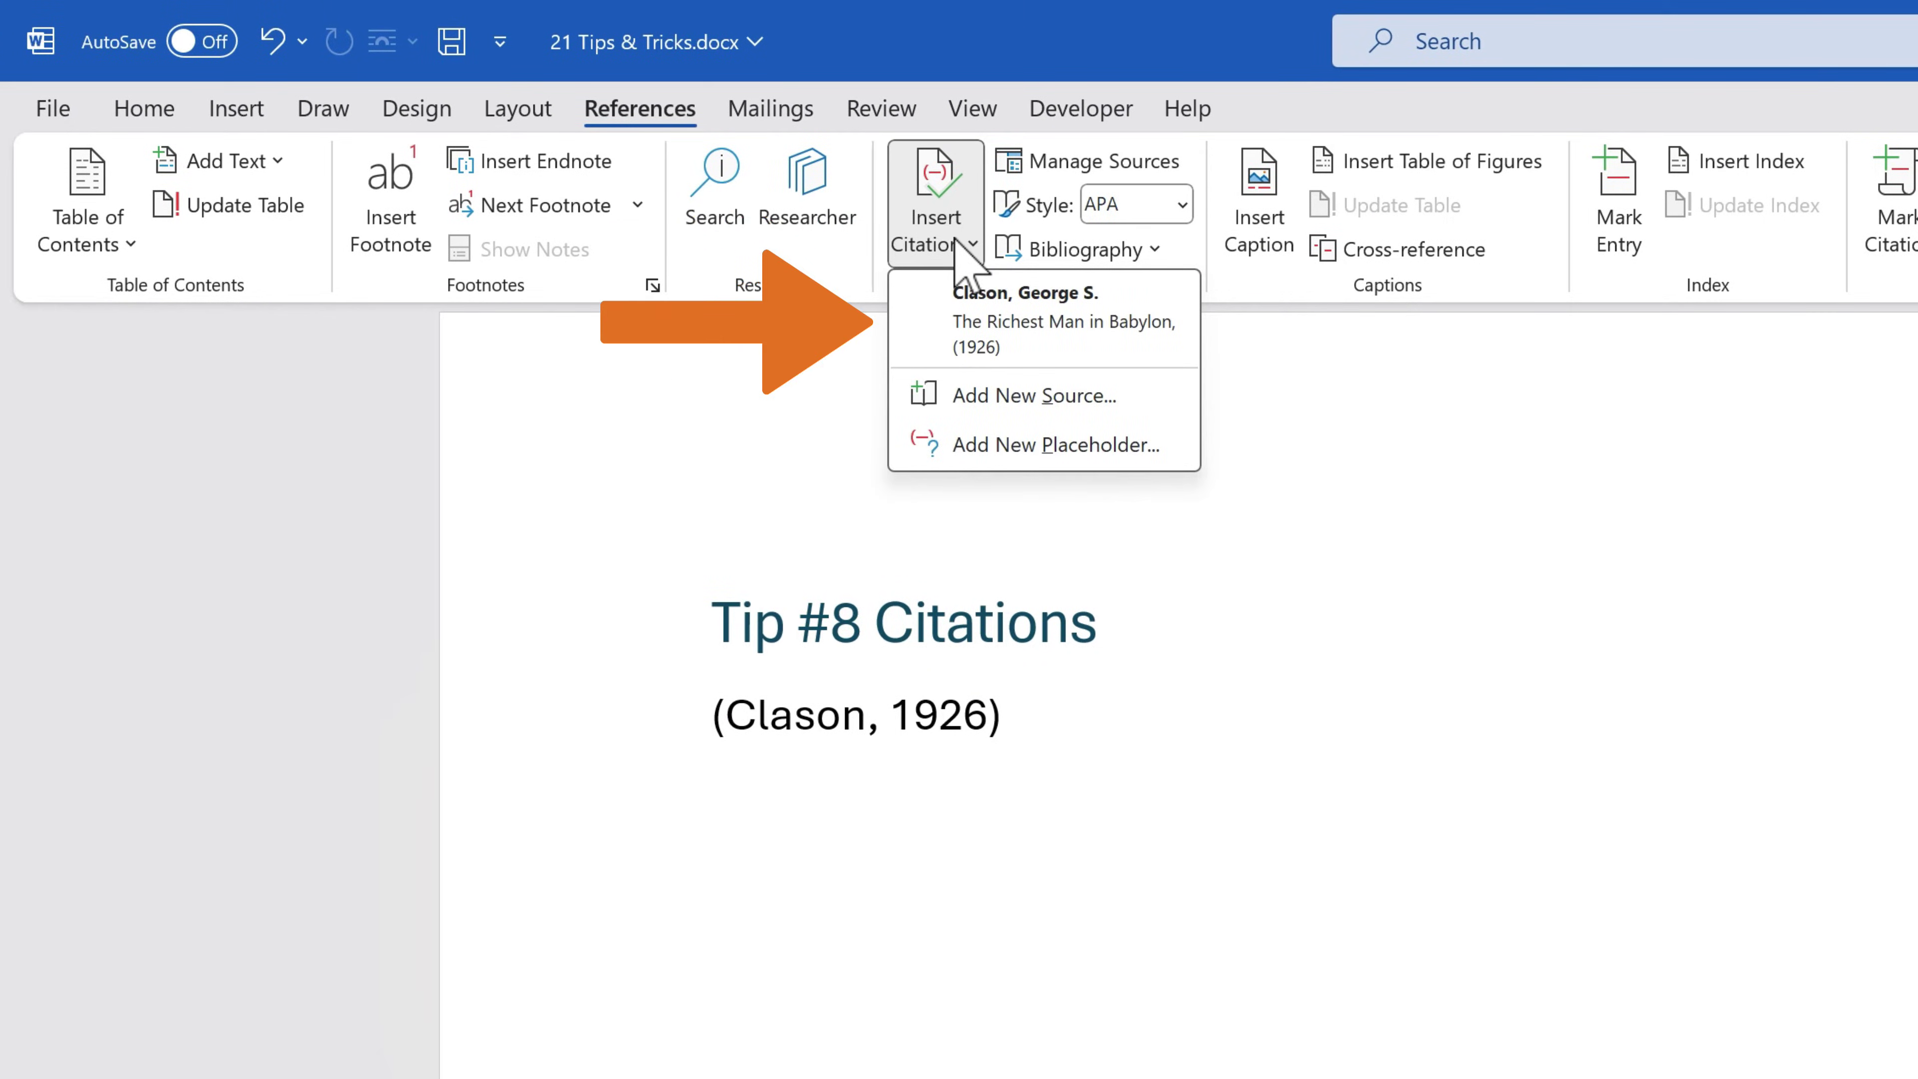
left_click(1028, 321)
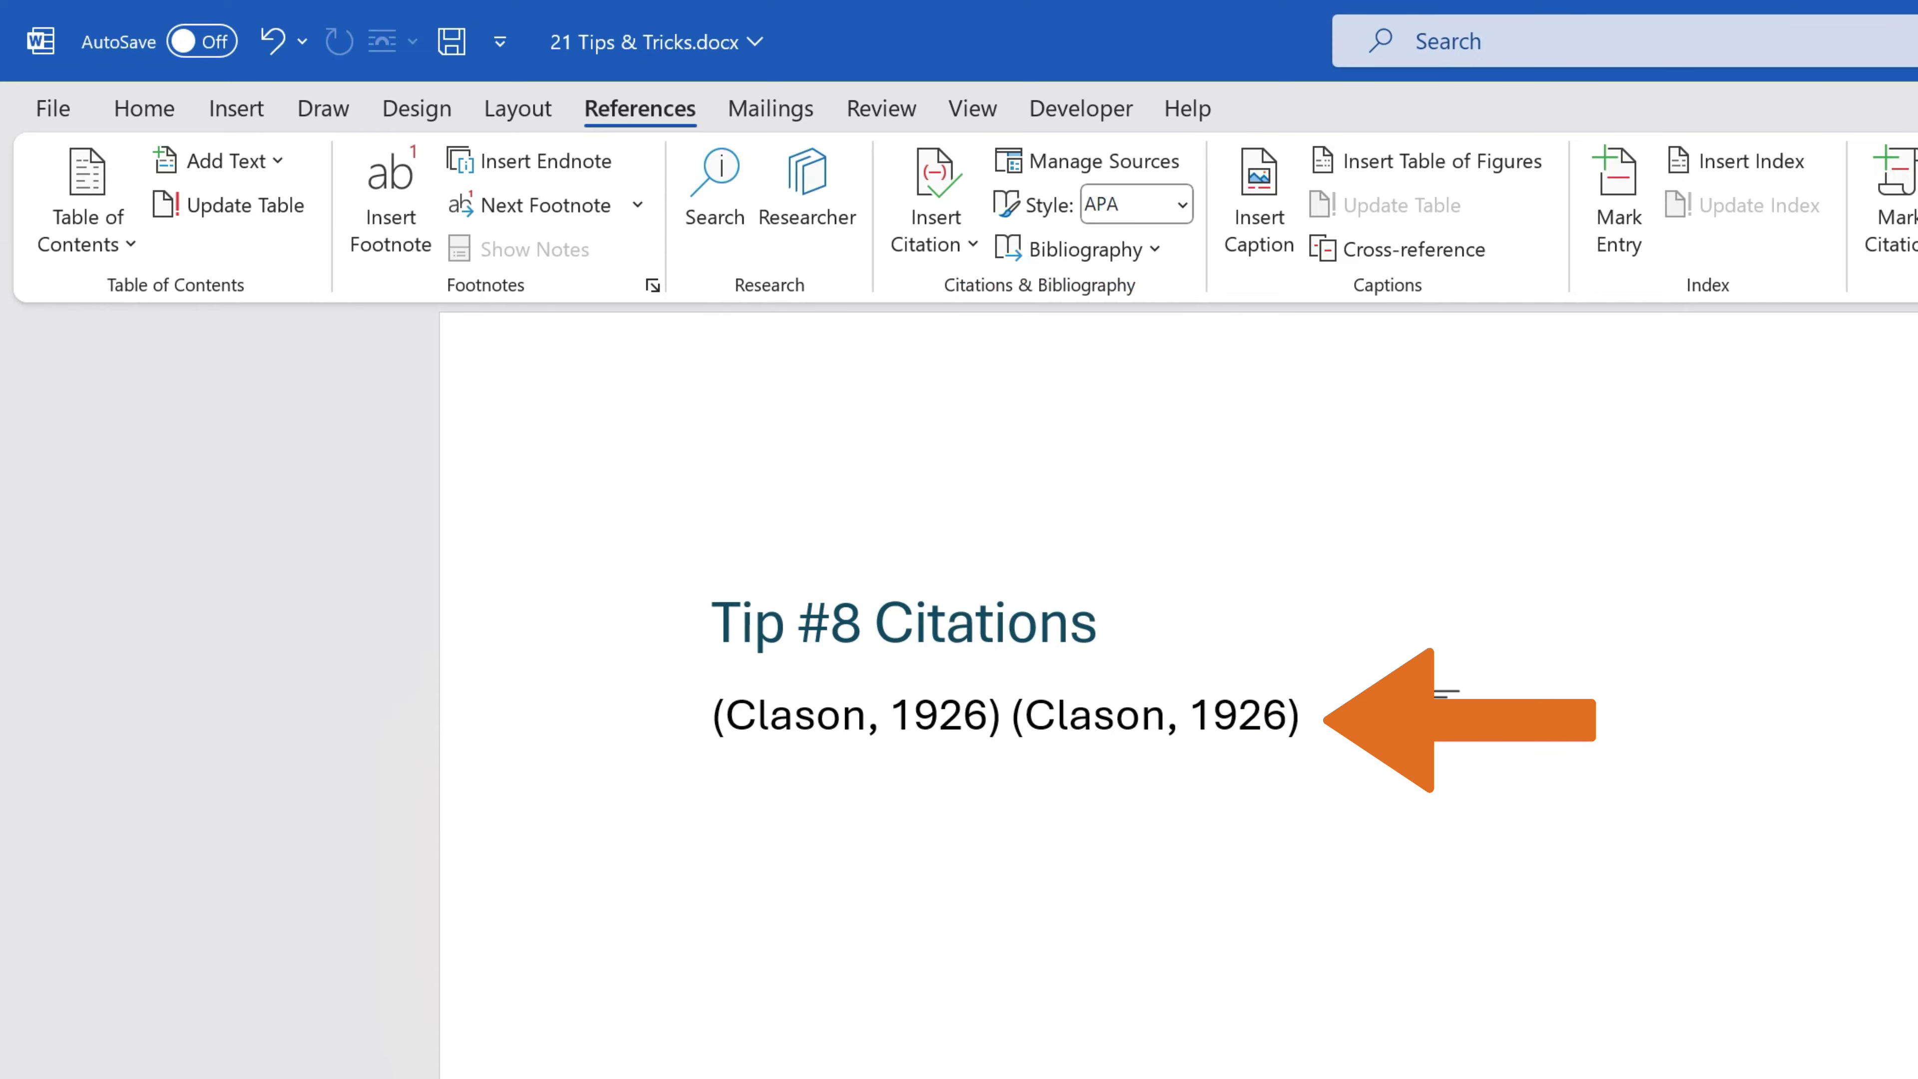
key("Return")
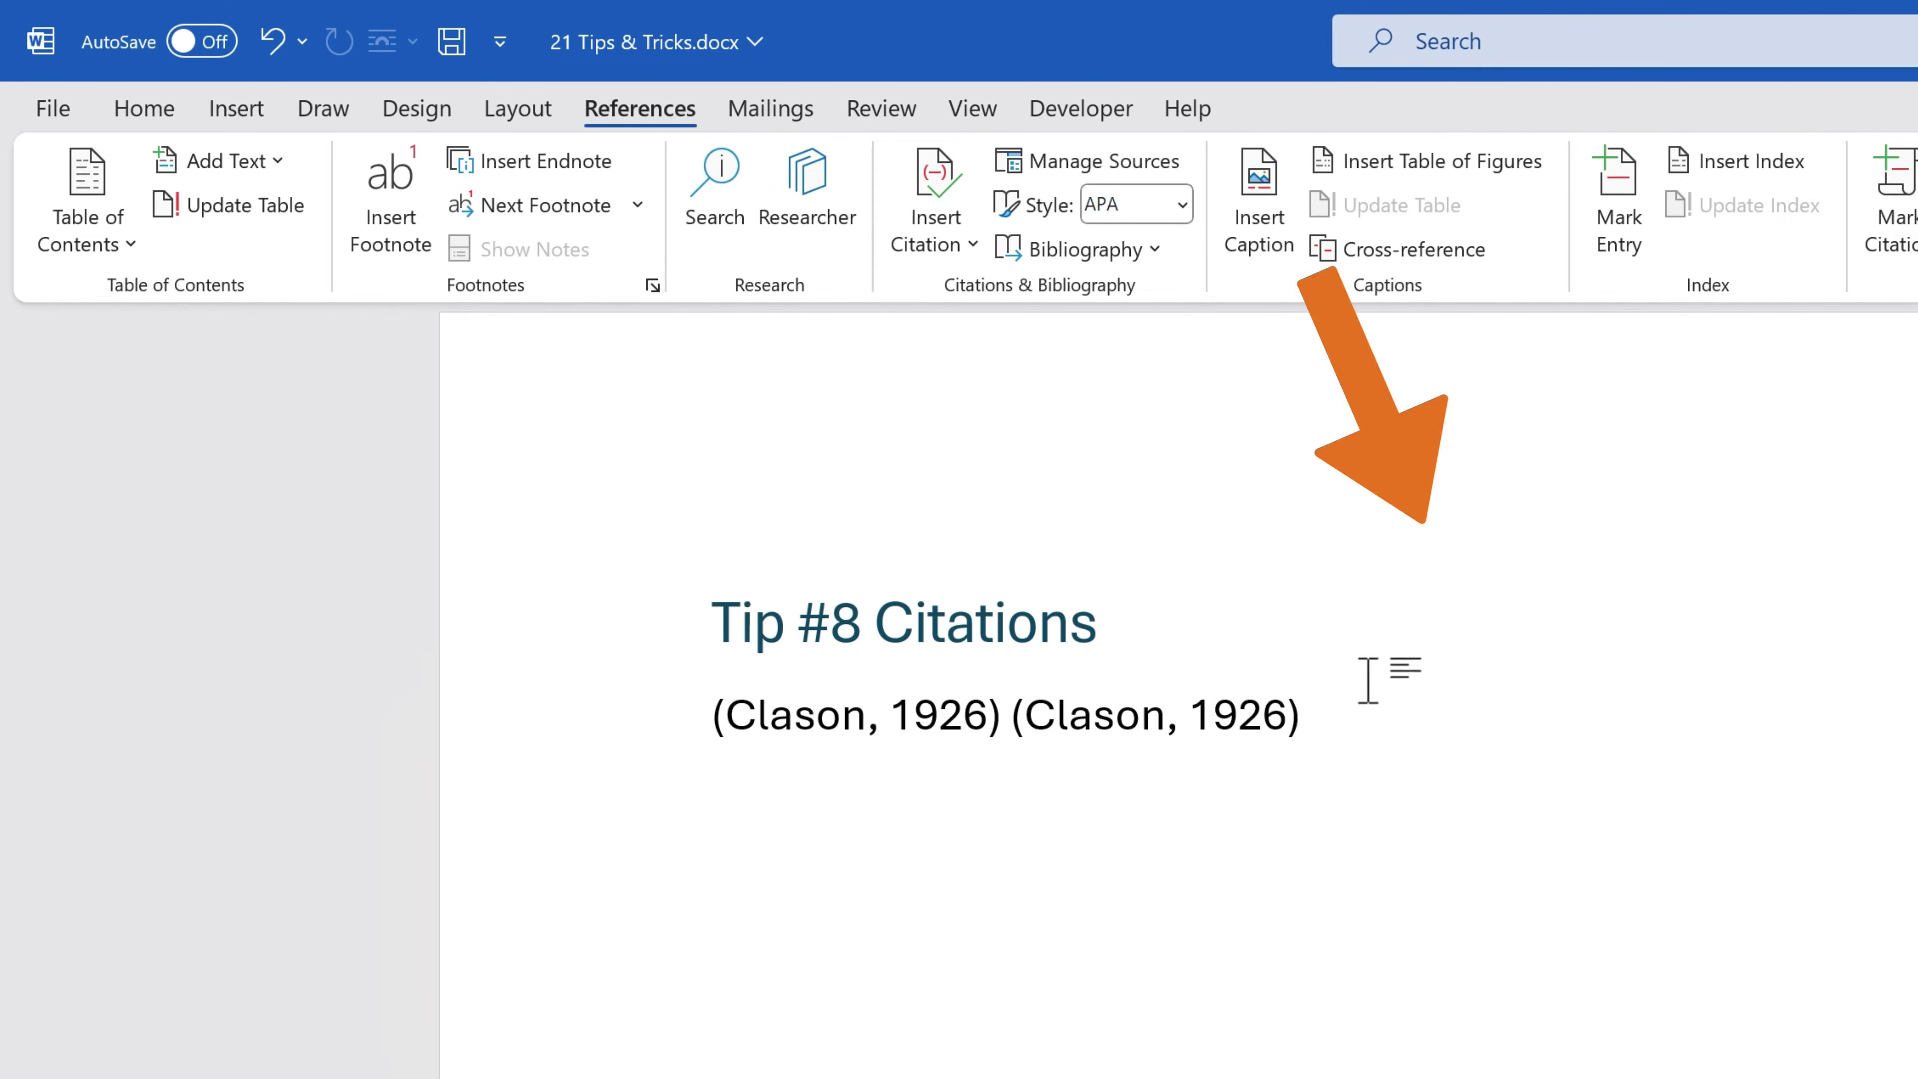
left_click(1100, 247)
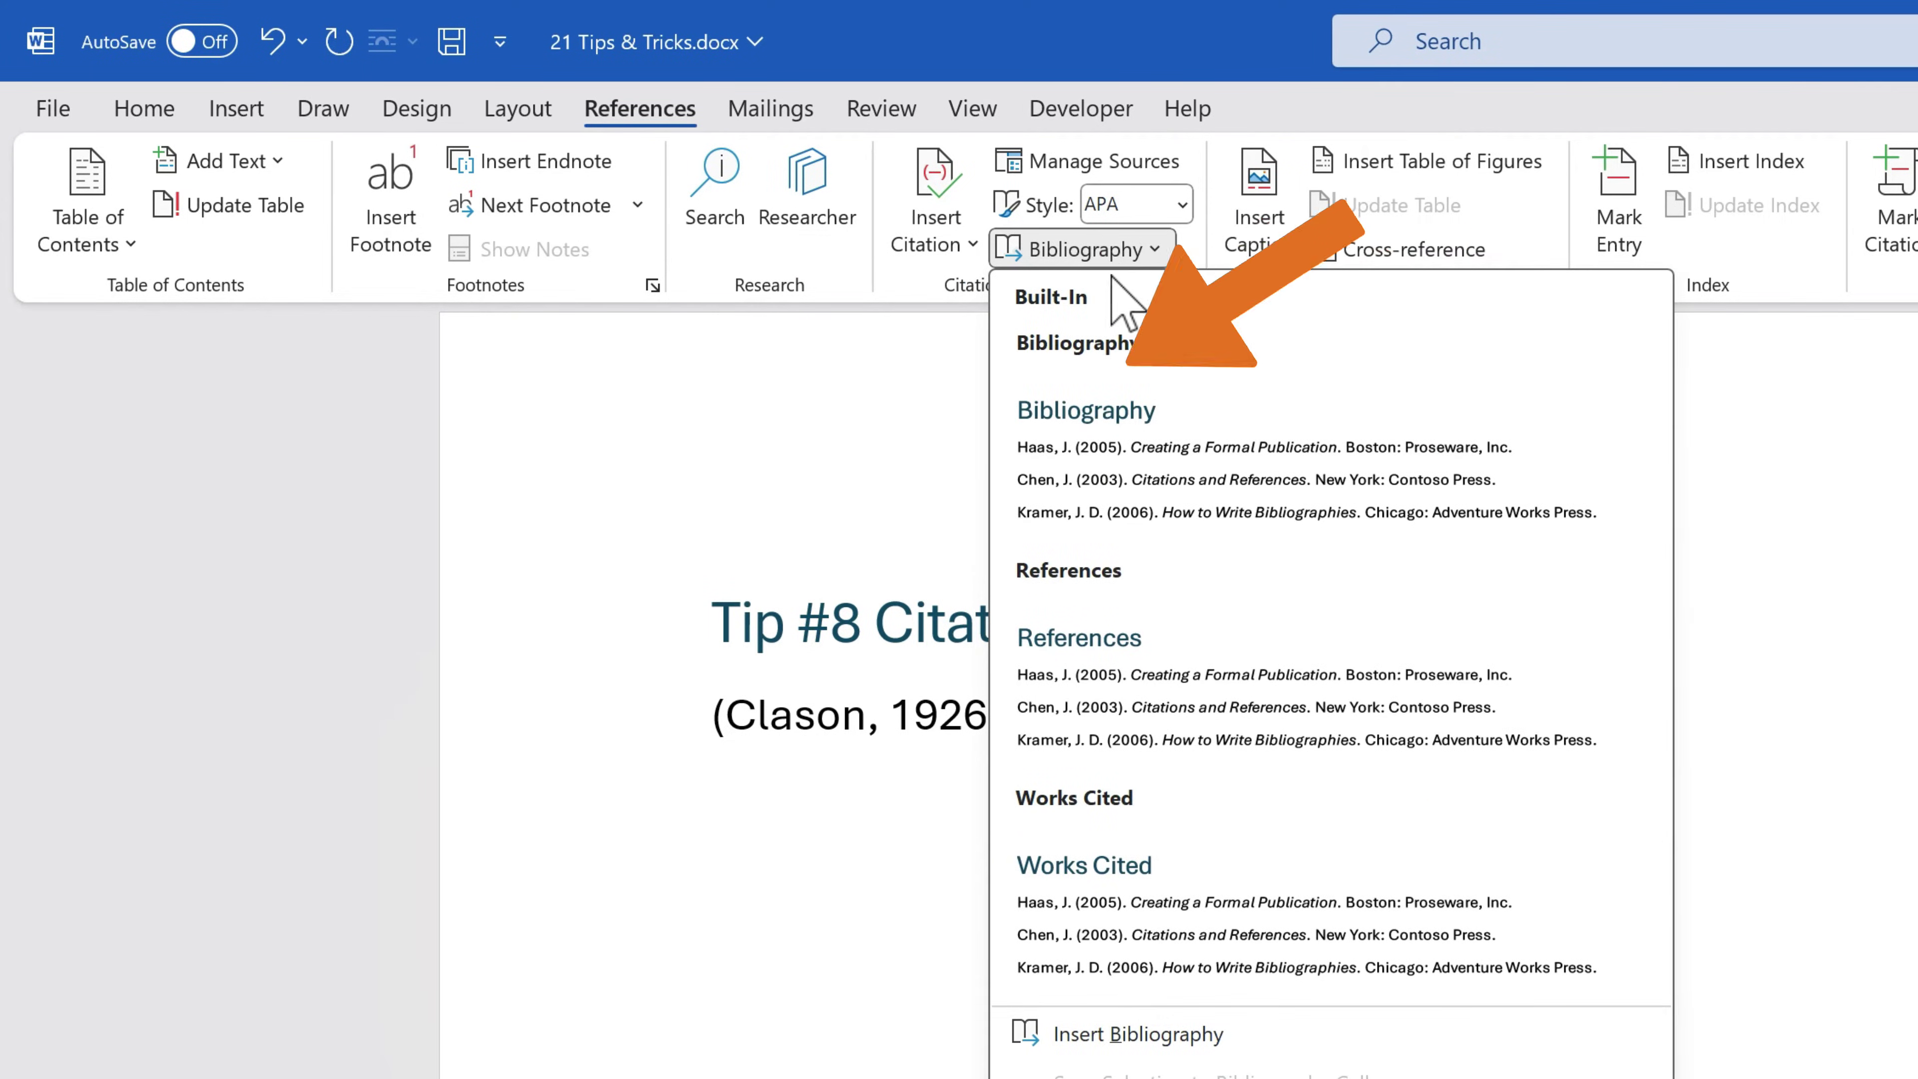
left_click(1159, 445)
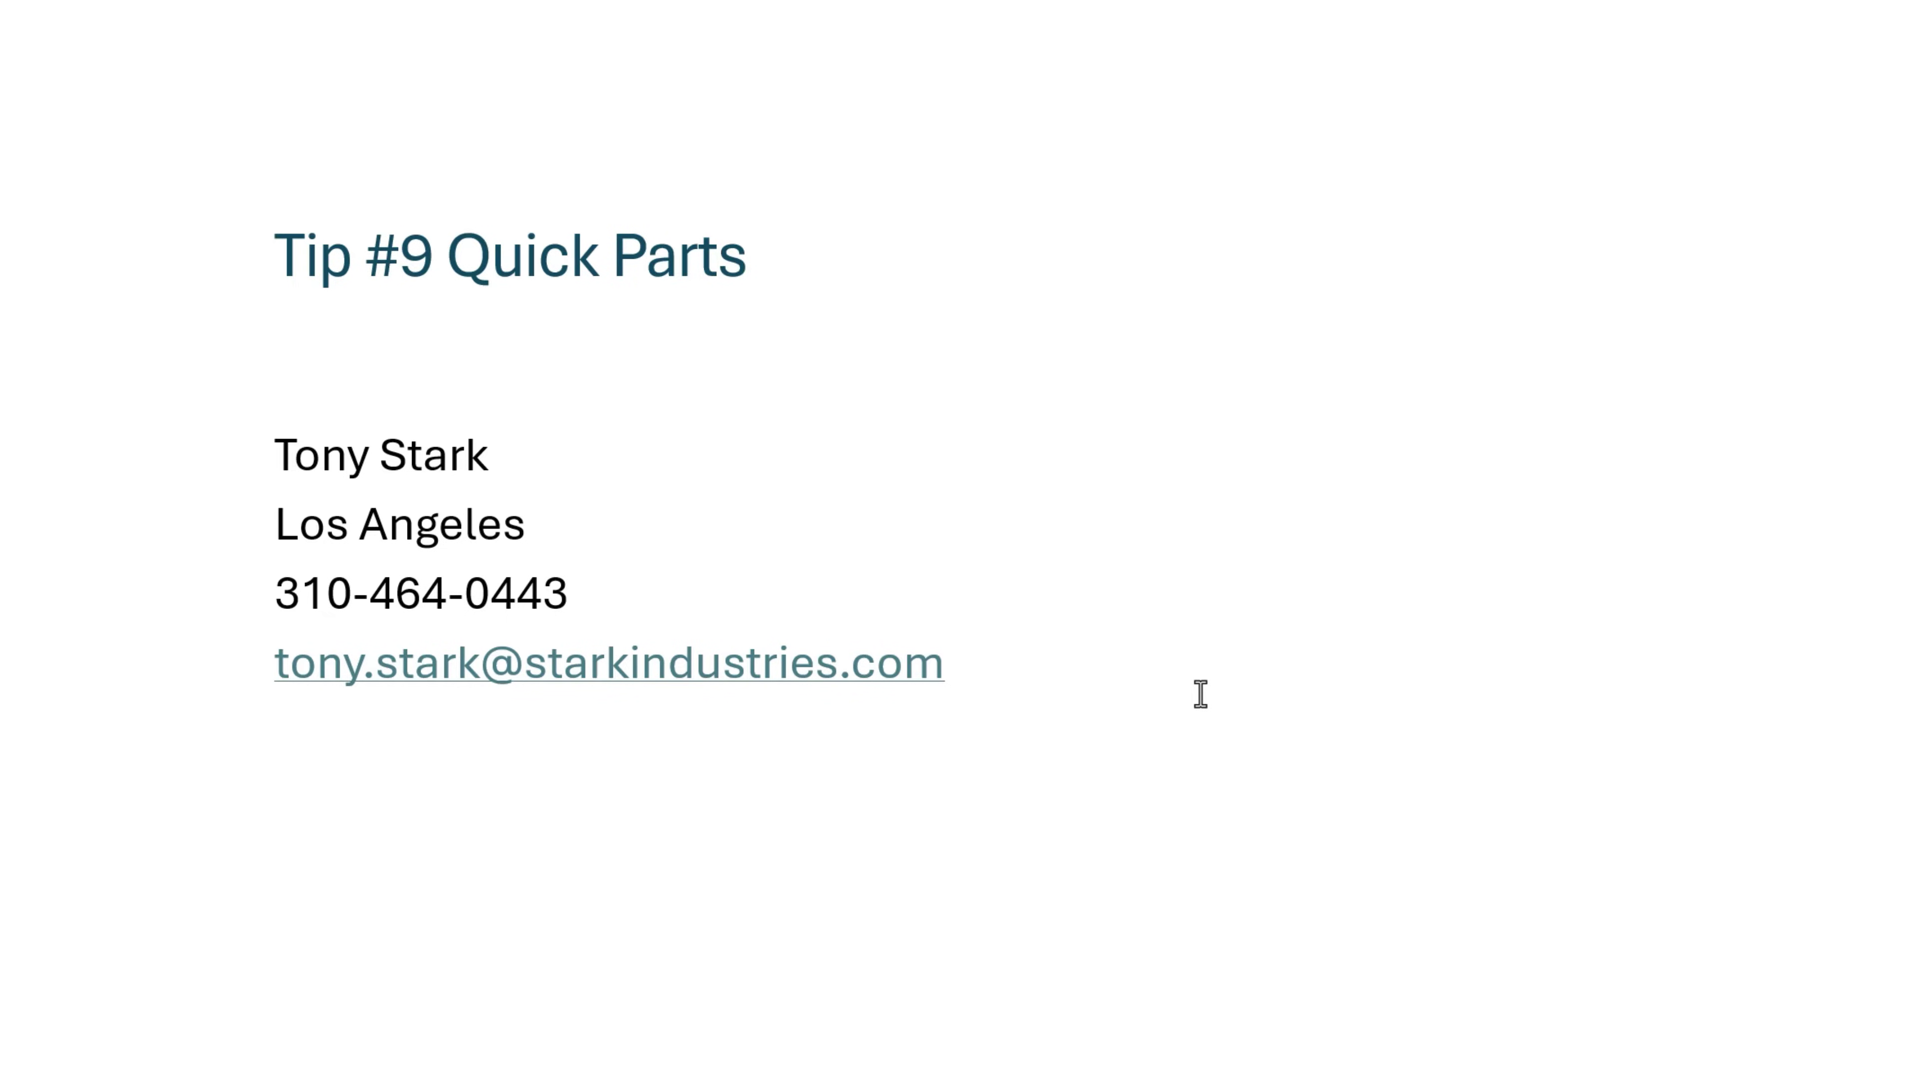
Step: Save the contact details under the Tip #9 heading to the Quick Parts gallery's General category and insert the saved block below them
left_click_drag(1198, 692, 243, 471)
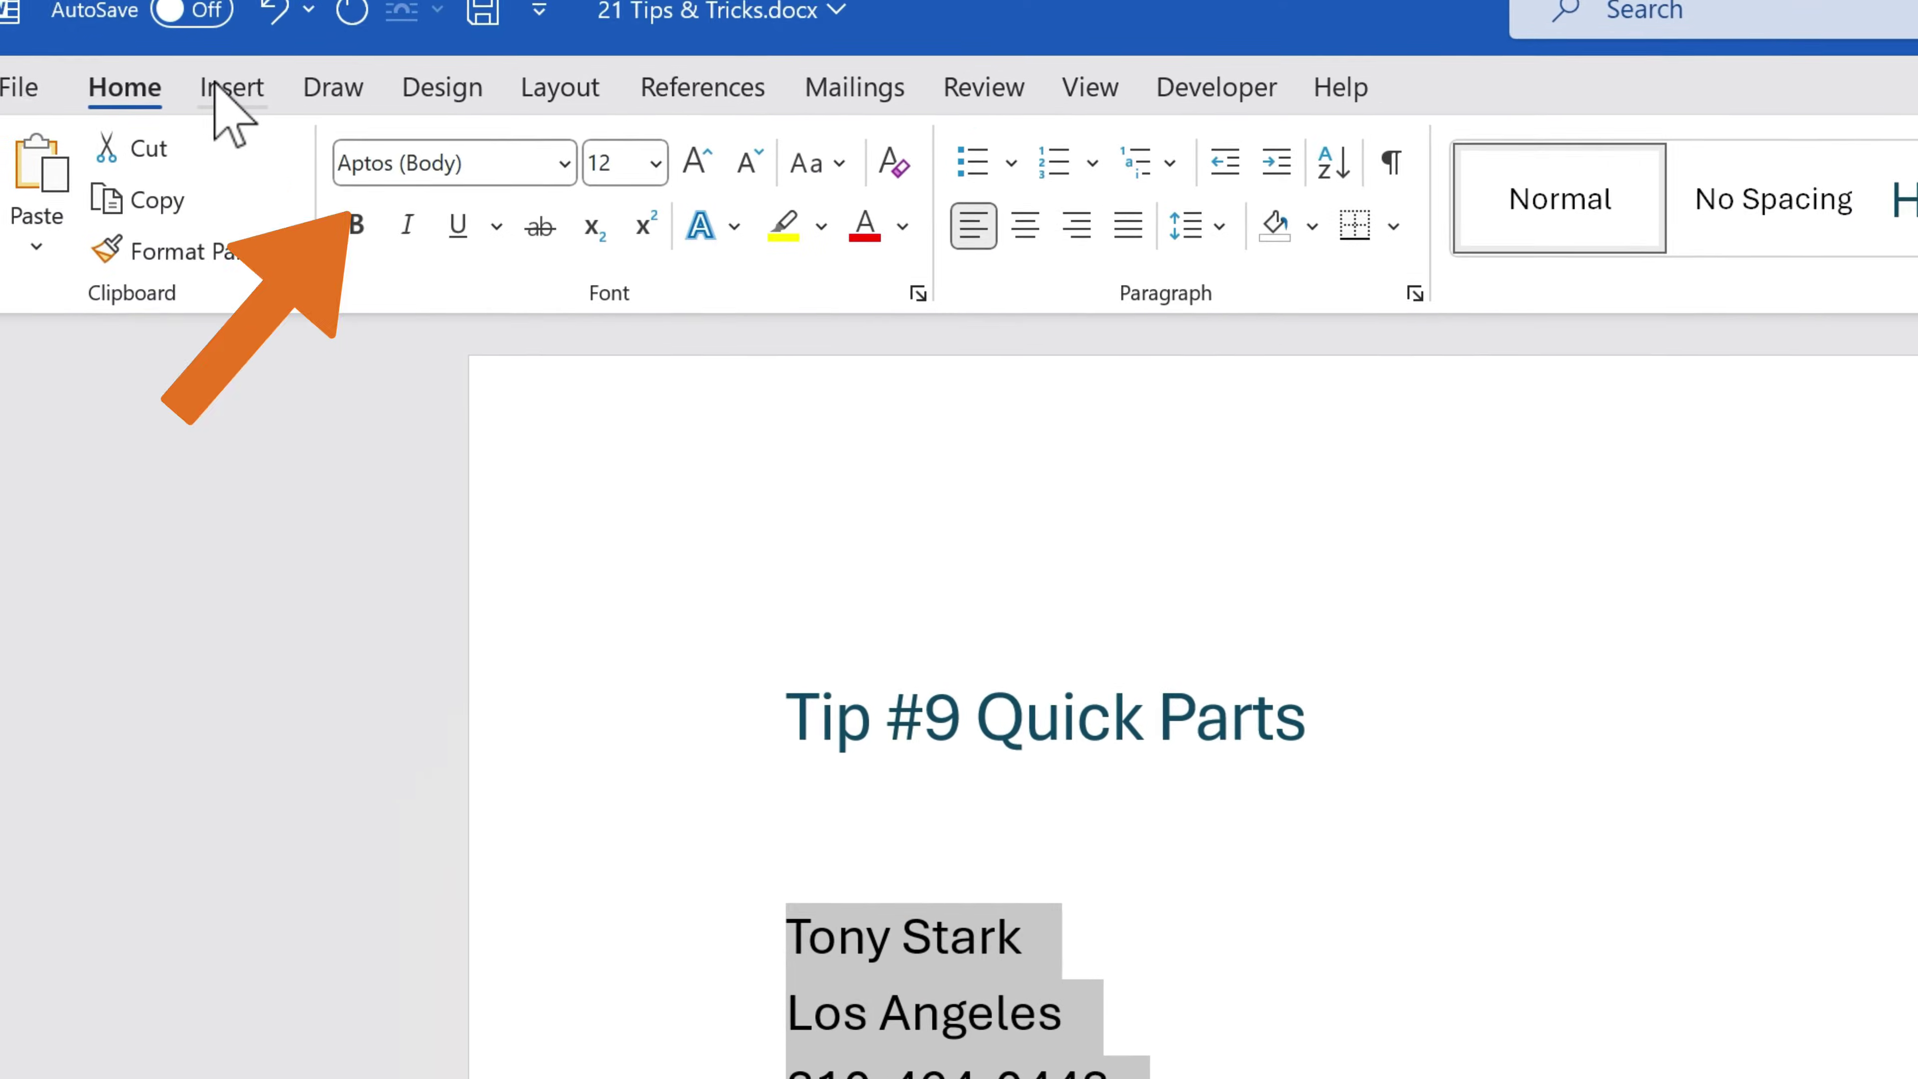
left_click(236, 86)
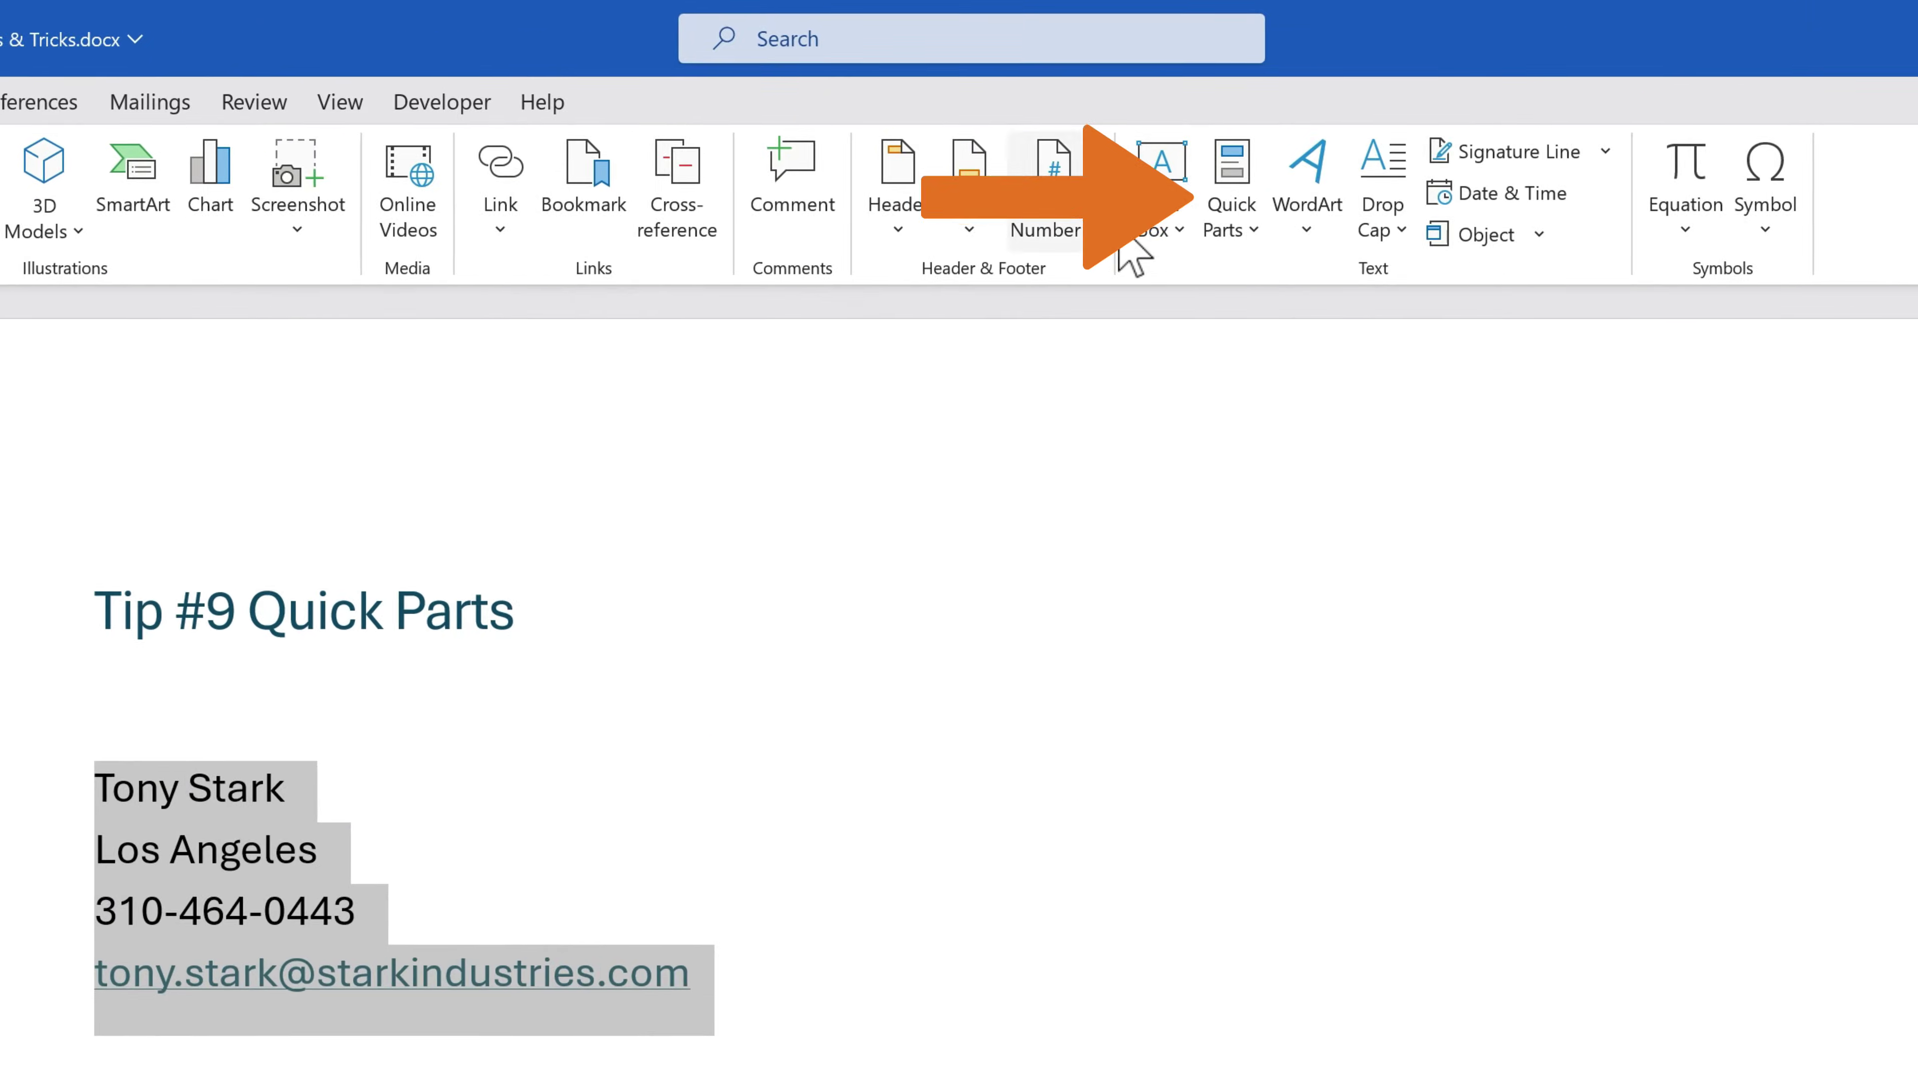
left_click(1237, 224)
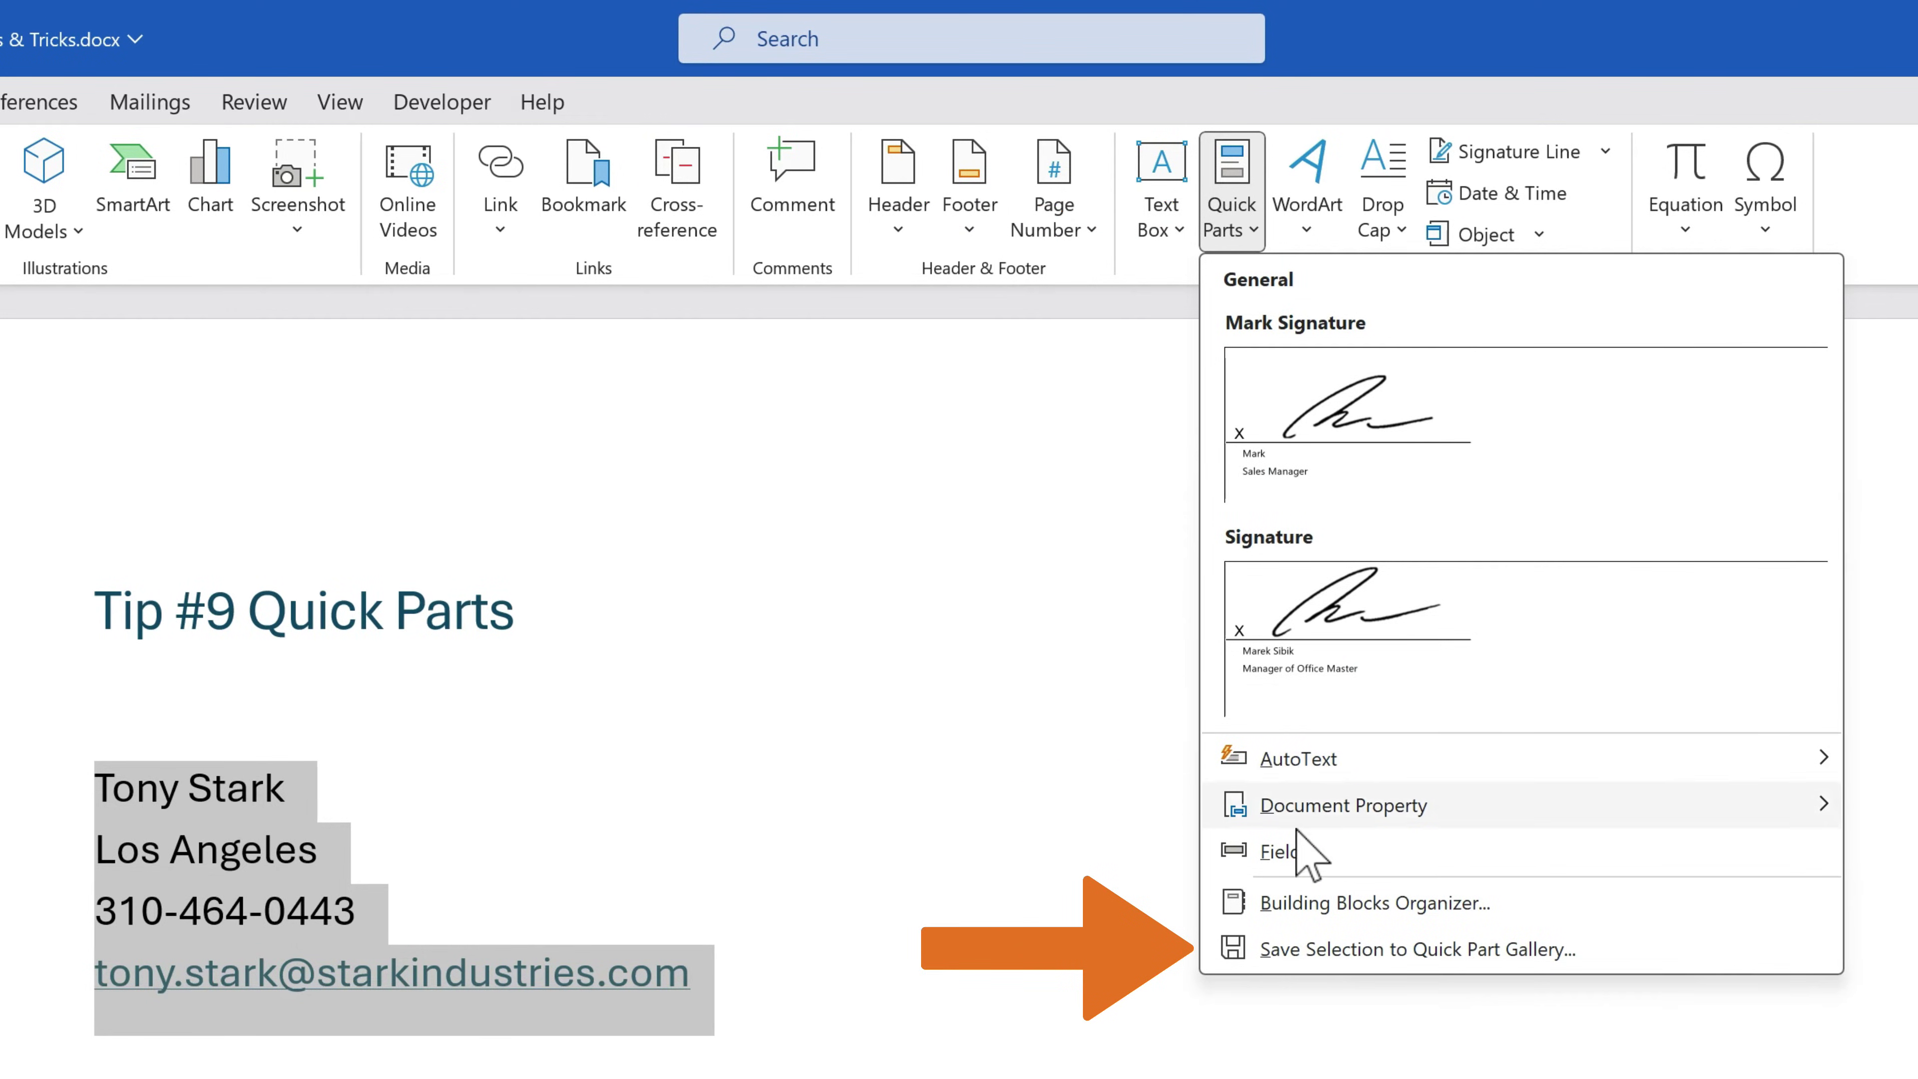
left_click(1292, 951)
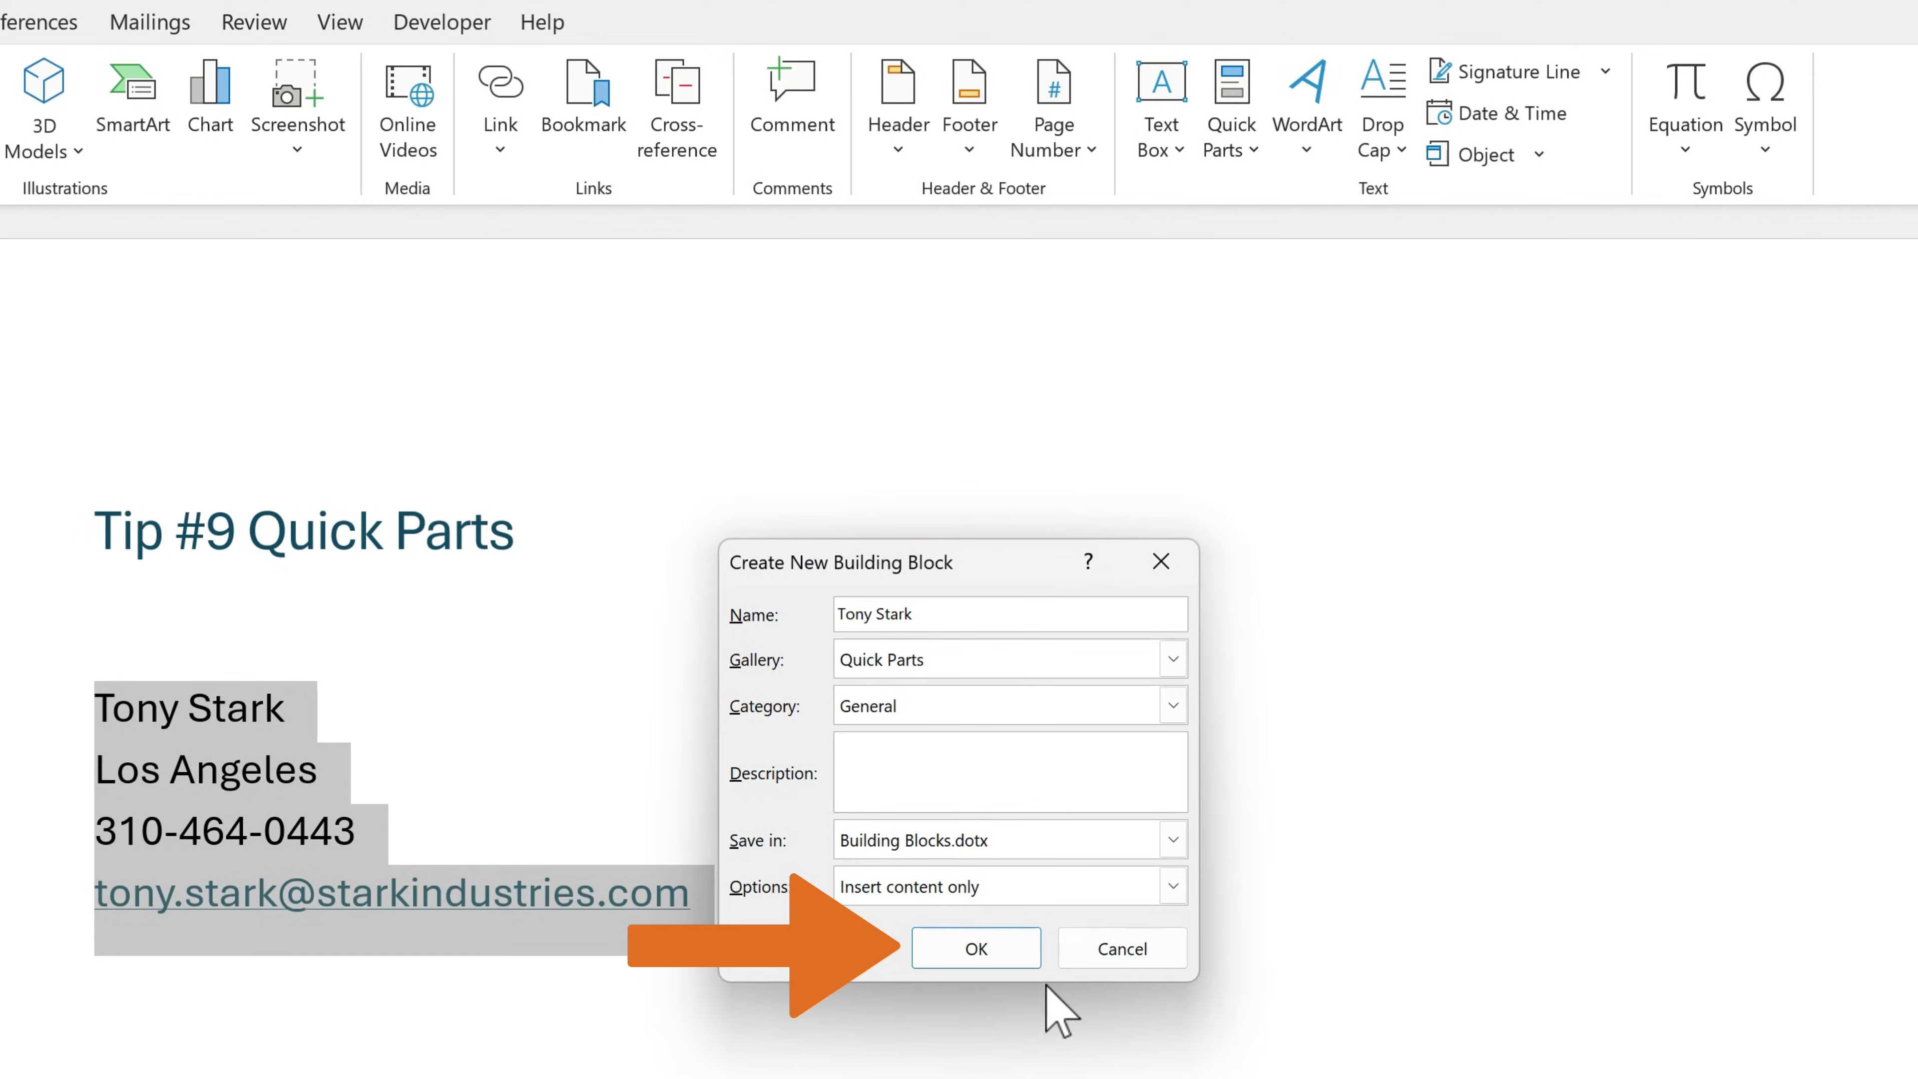
left_click(977, 948)
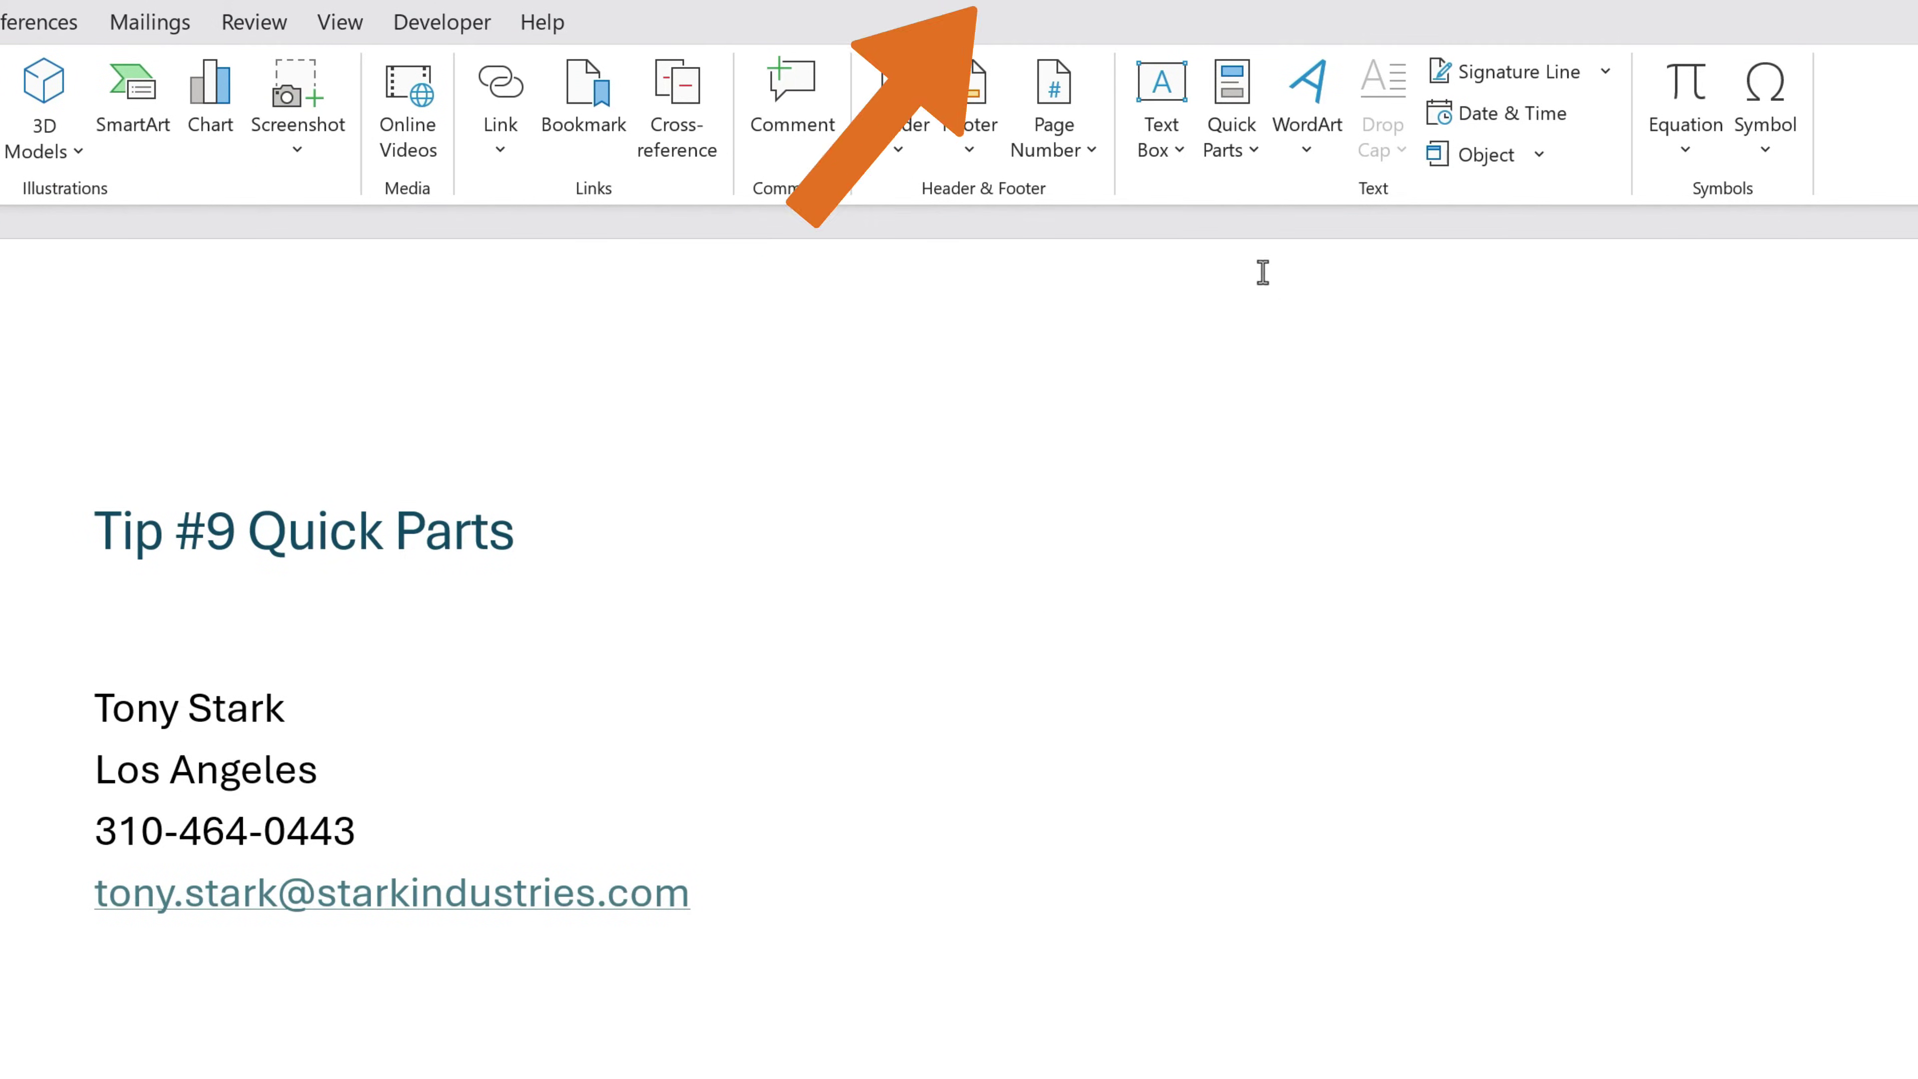
left_click(1254, 121)
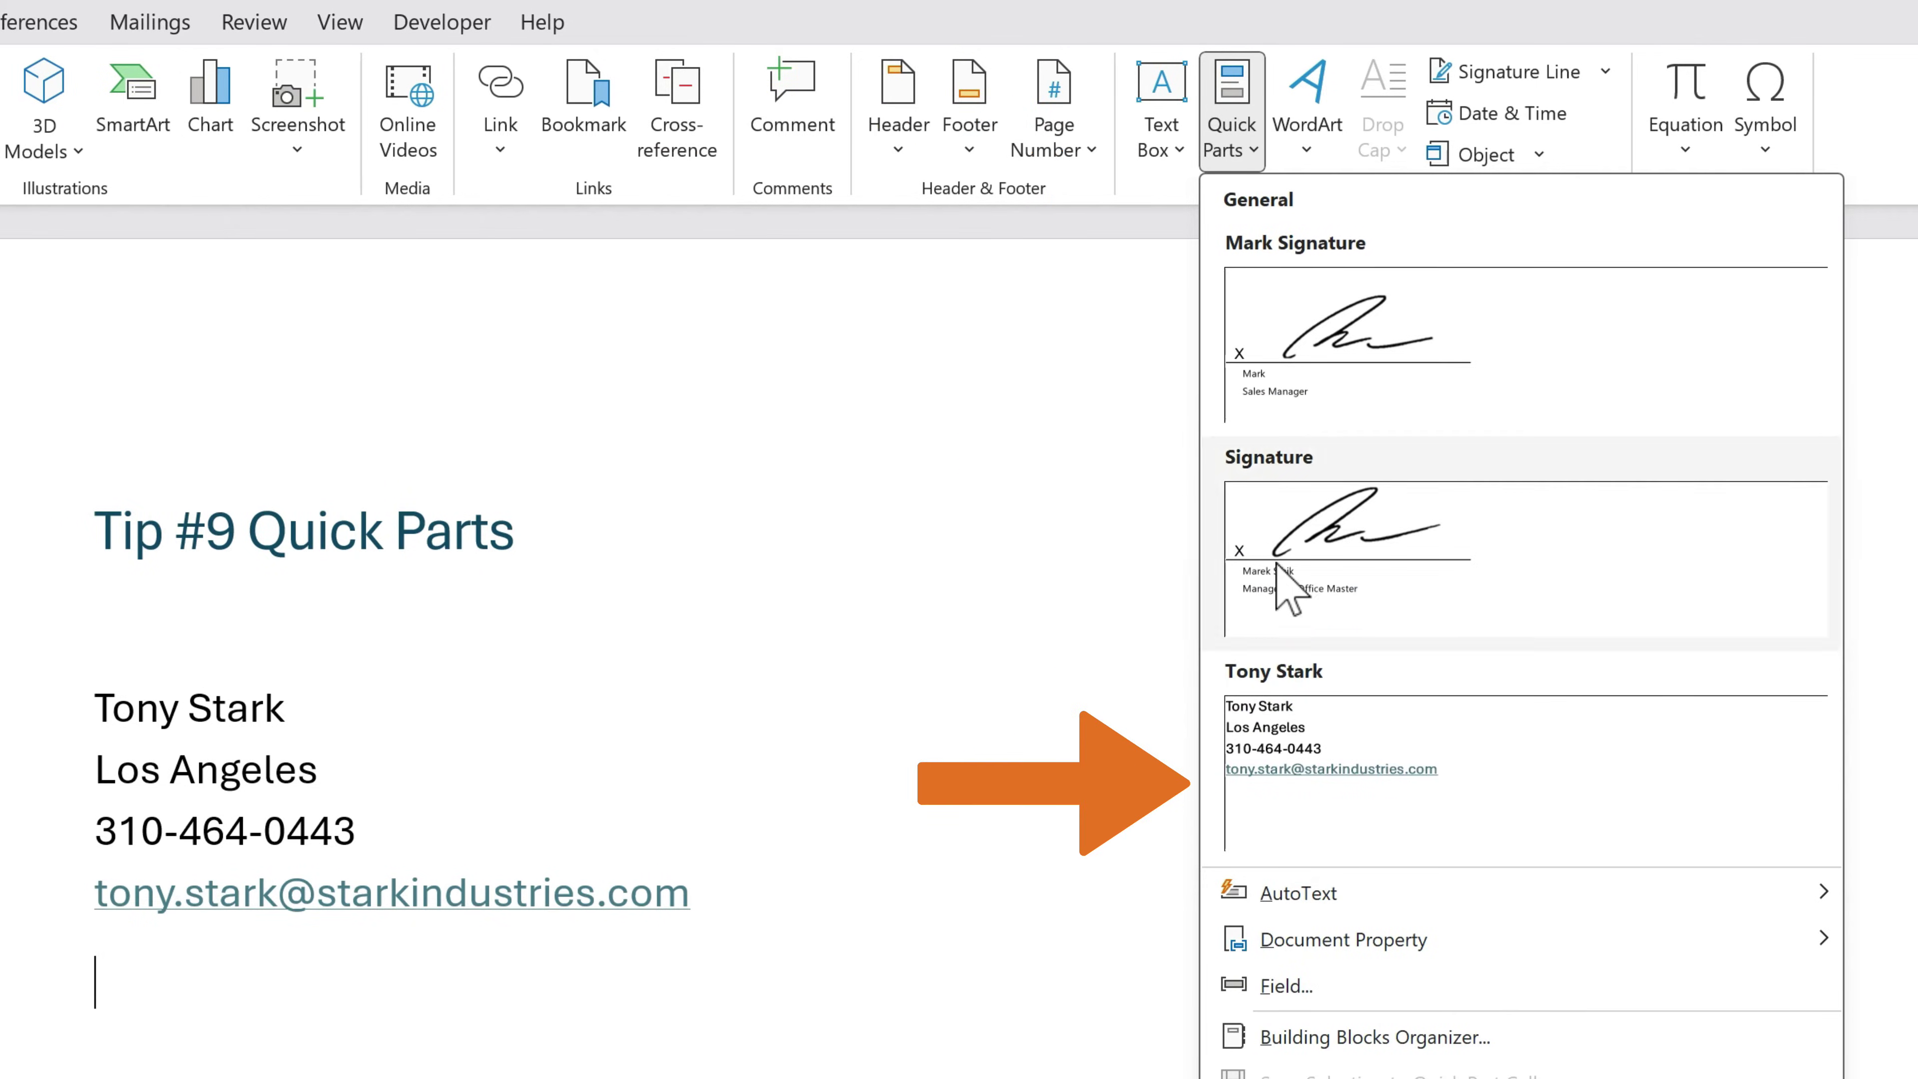
left_click(1284, 782)
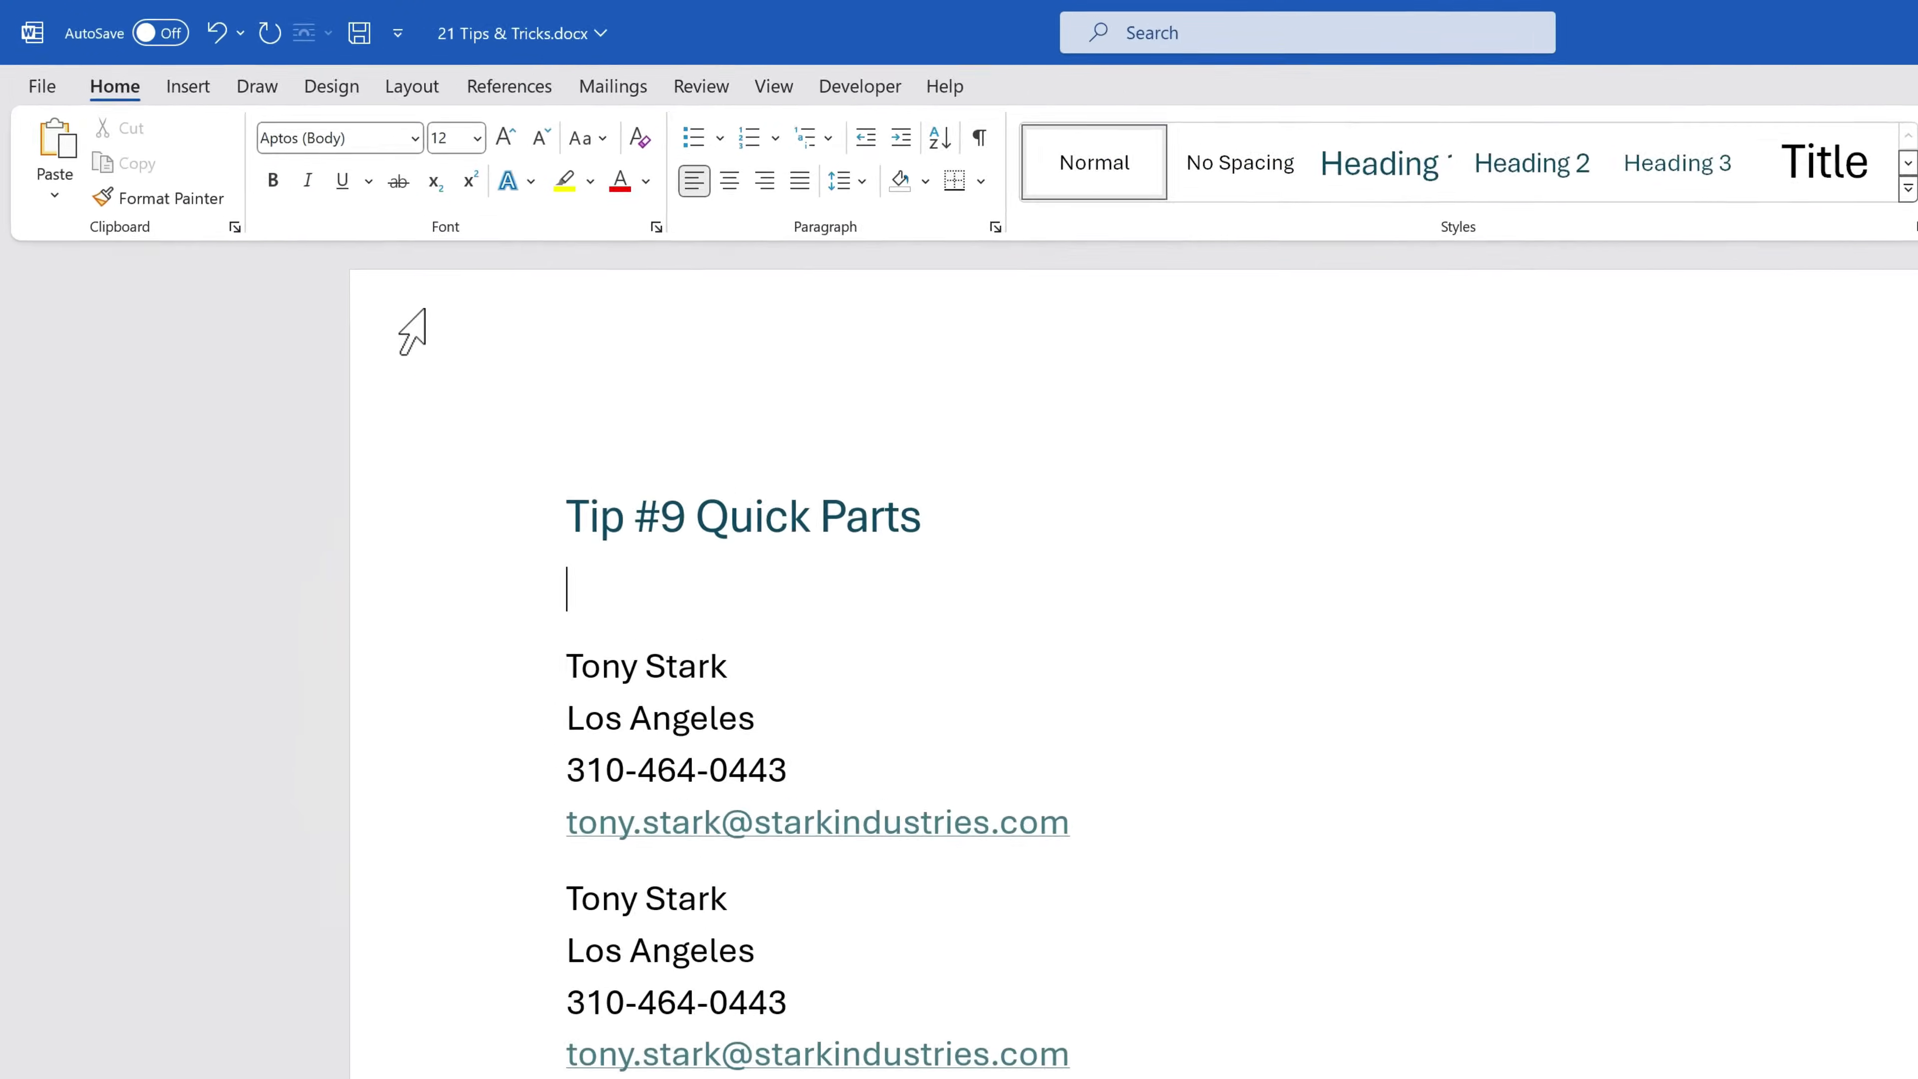
Step: Create a custom ribbon tab after Home and rename it Office Master Tab
right_click(773, 310)
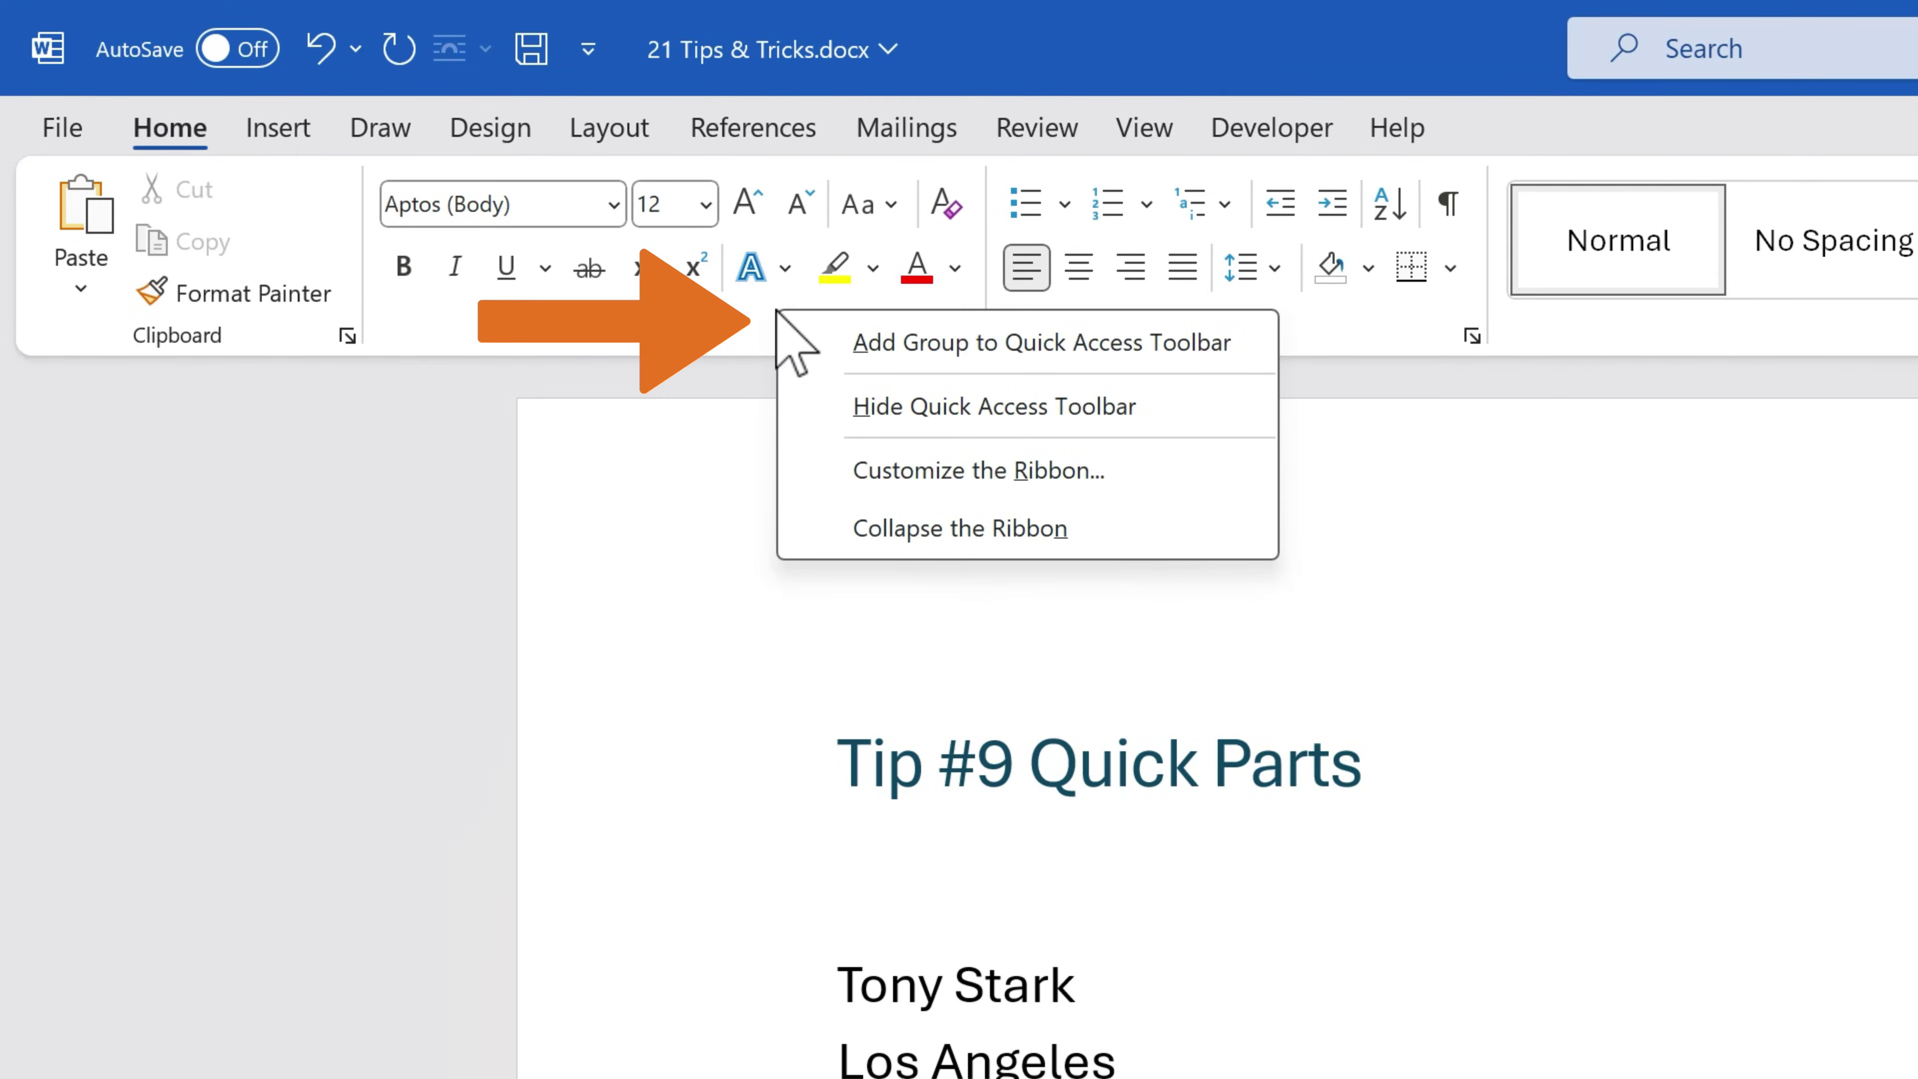
left_click(921, 472)
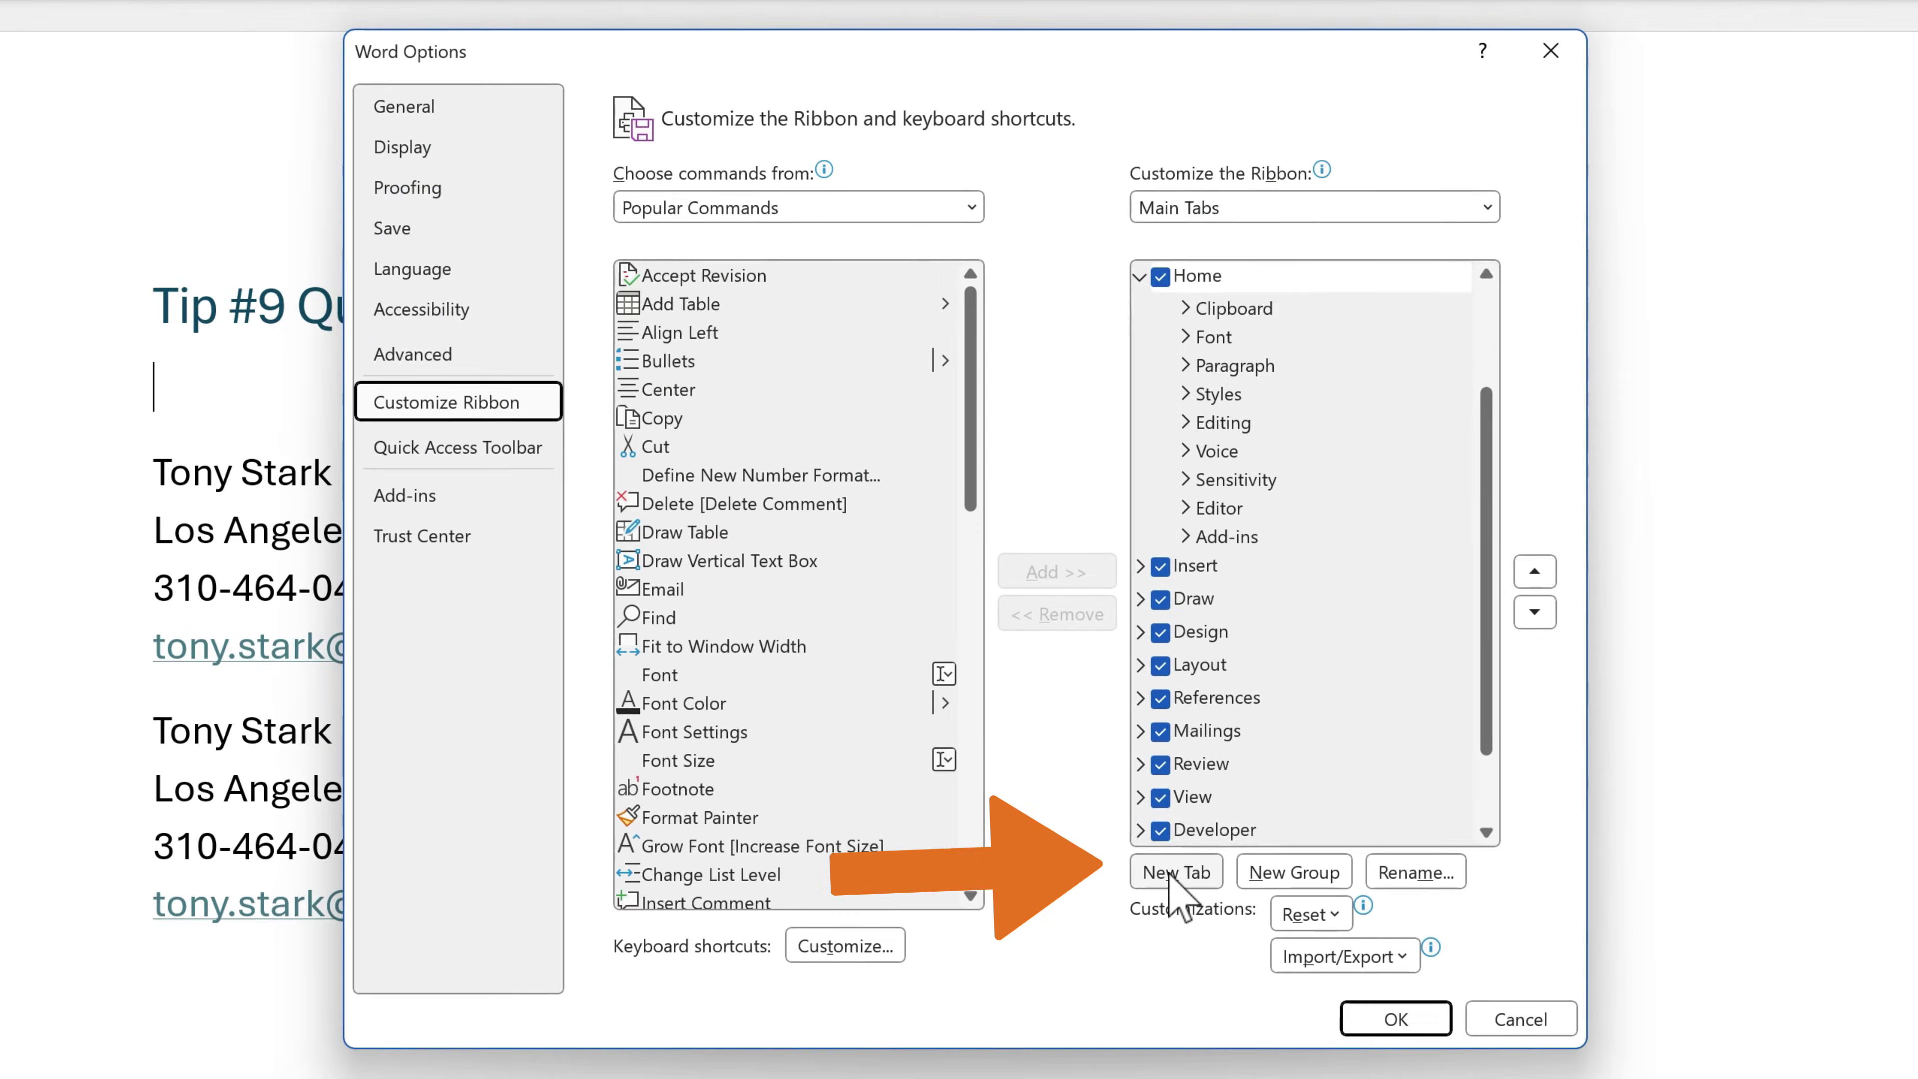
left_click(1172, 869)
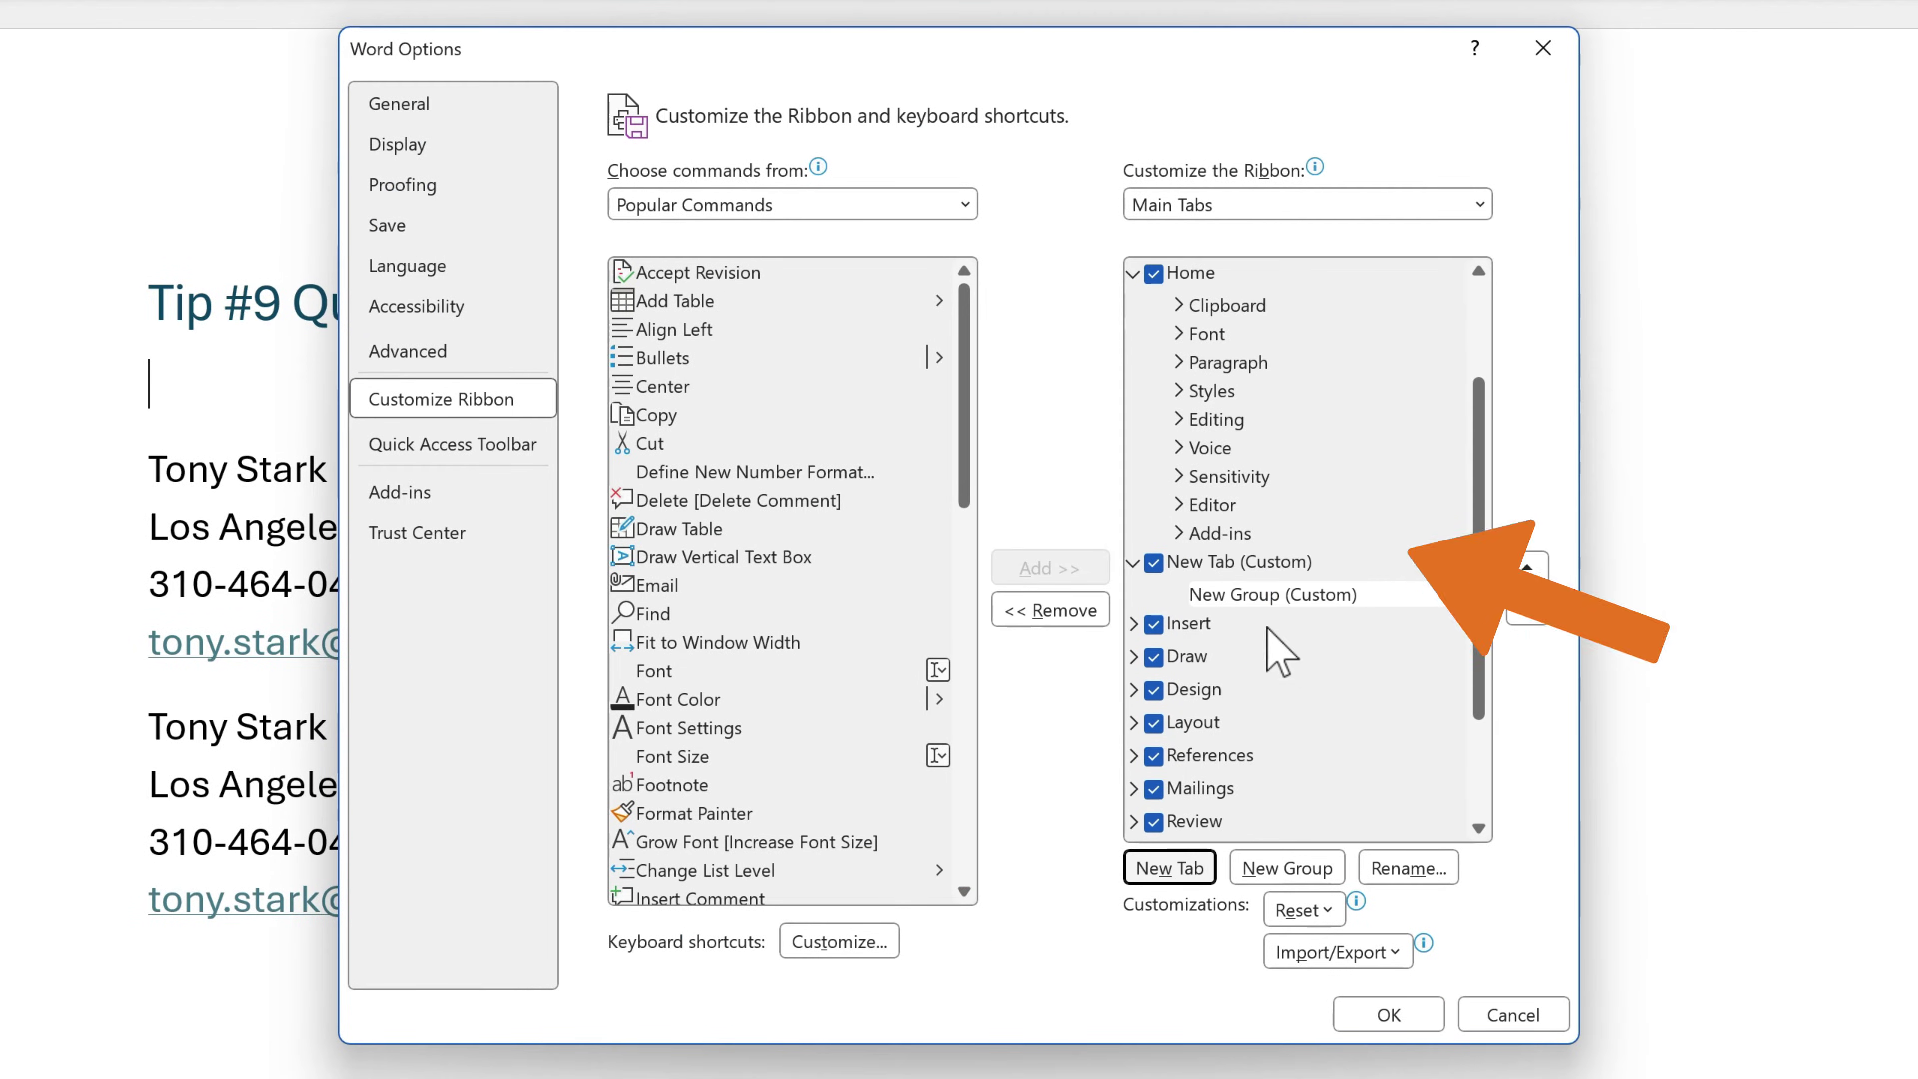
left_click(1376, 869)
type("Office Master Tab")
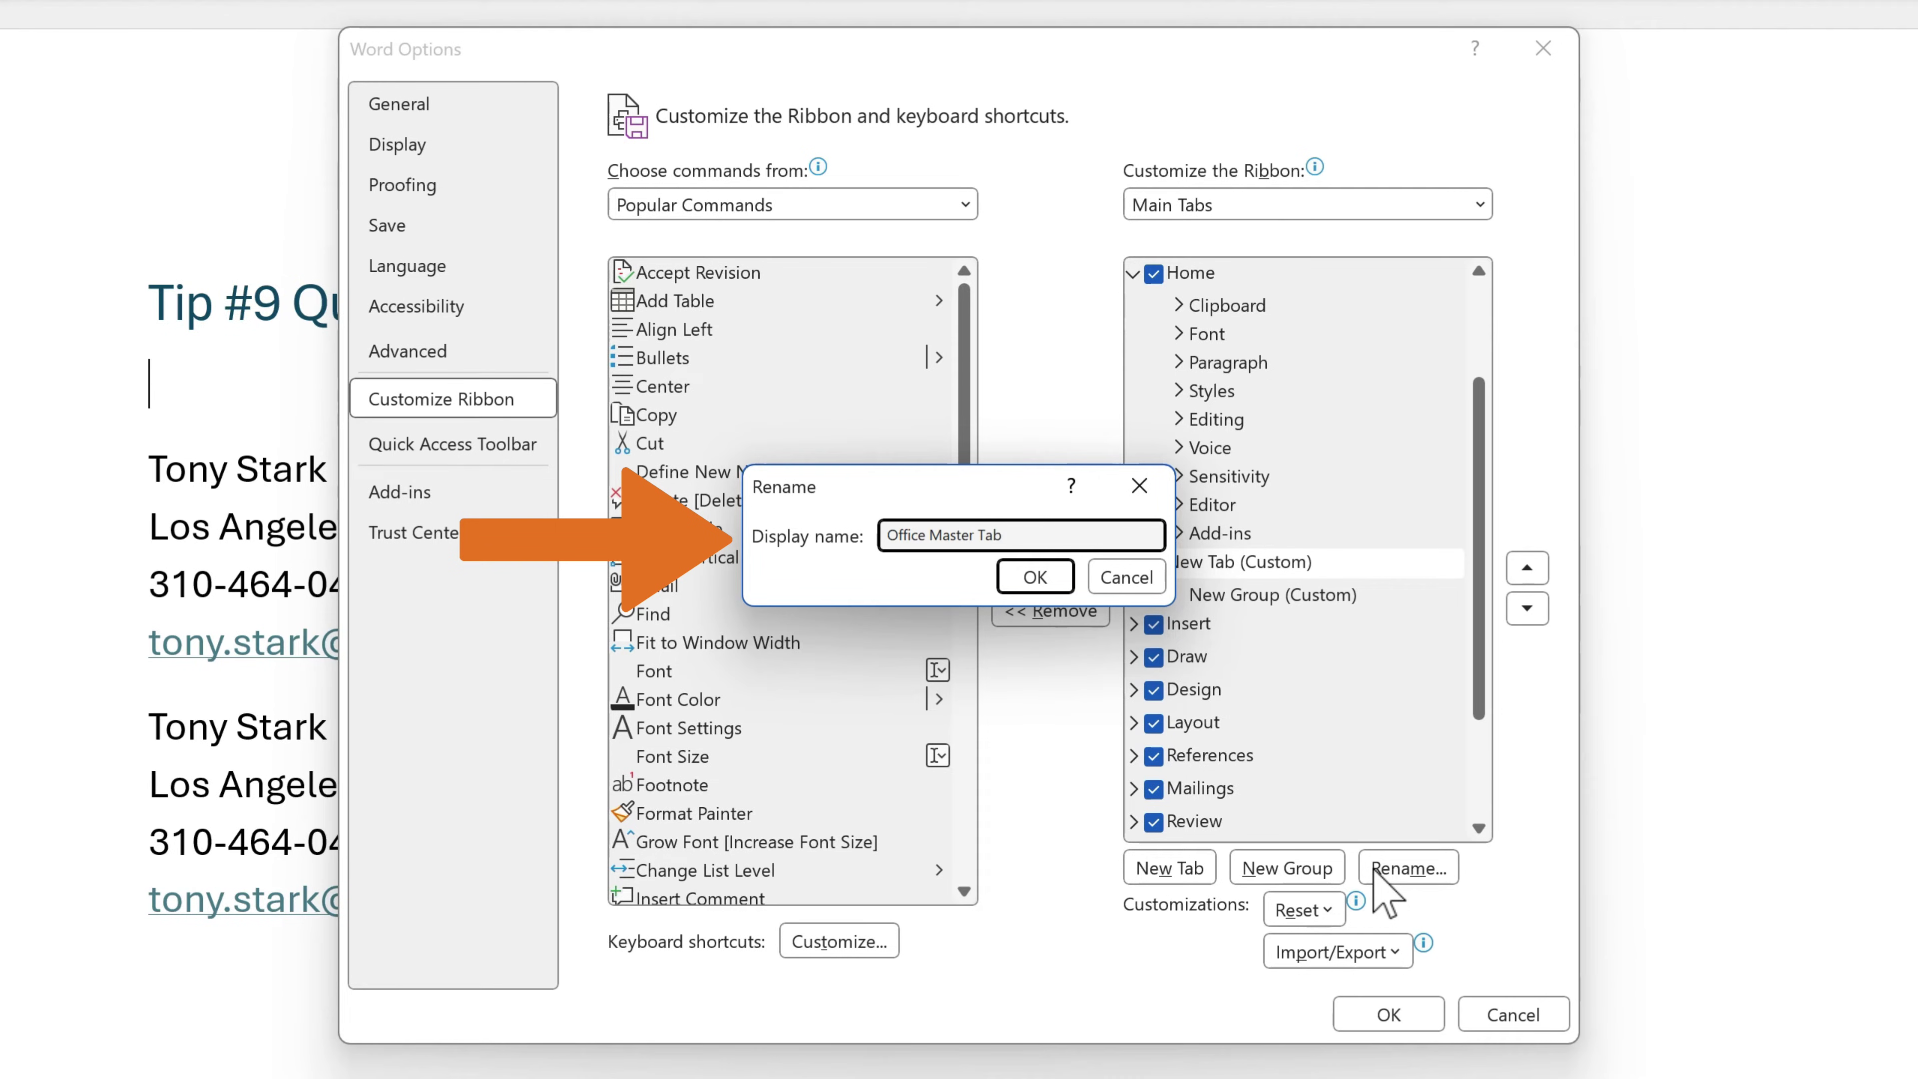
left_click(1034, 576)
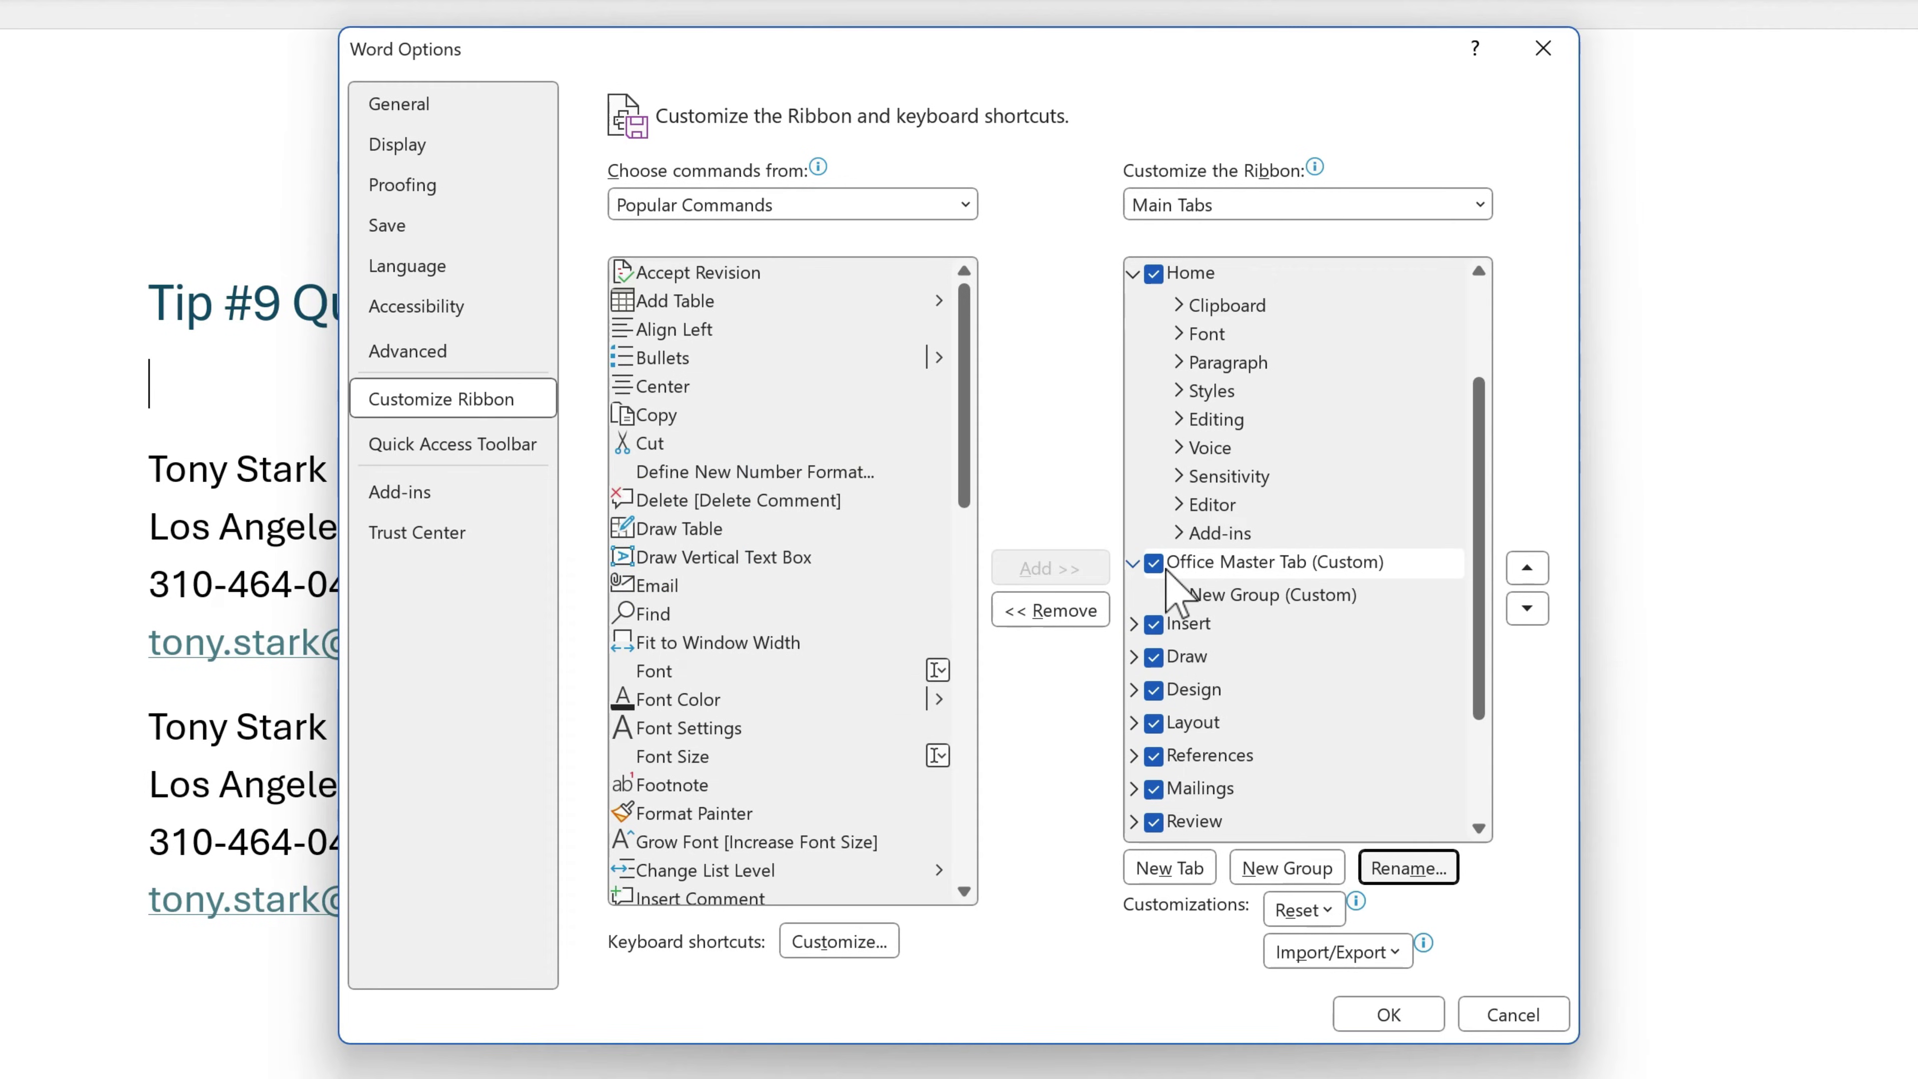
Step: Add the Add Table, Cut and Find commands to Office Master Tab's new group, apply the ribbon changes and open that tab
left_click(793, 502)
left_click(710, 302)
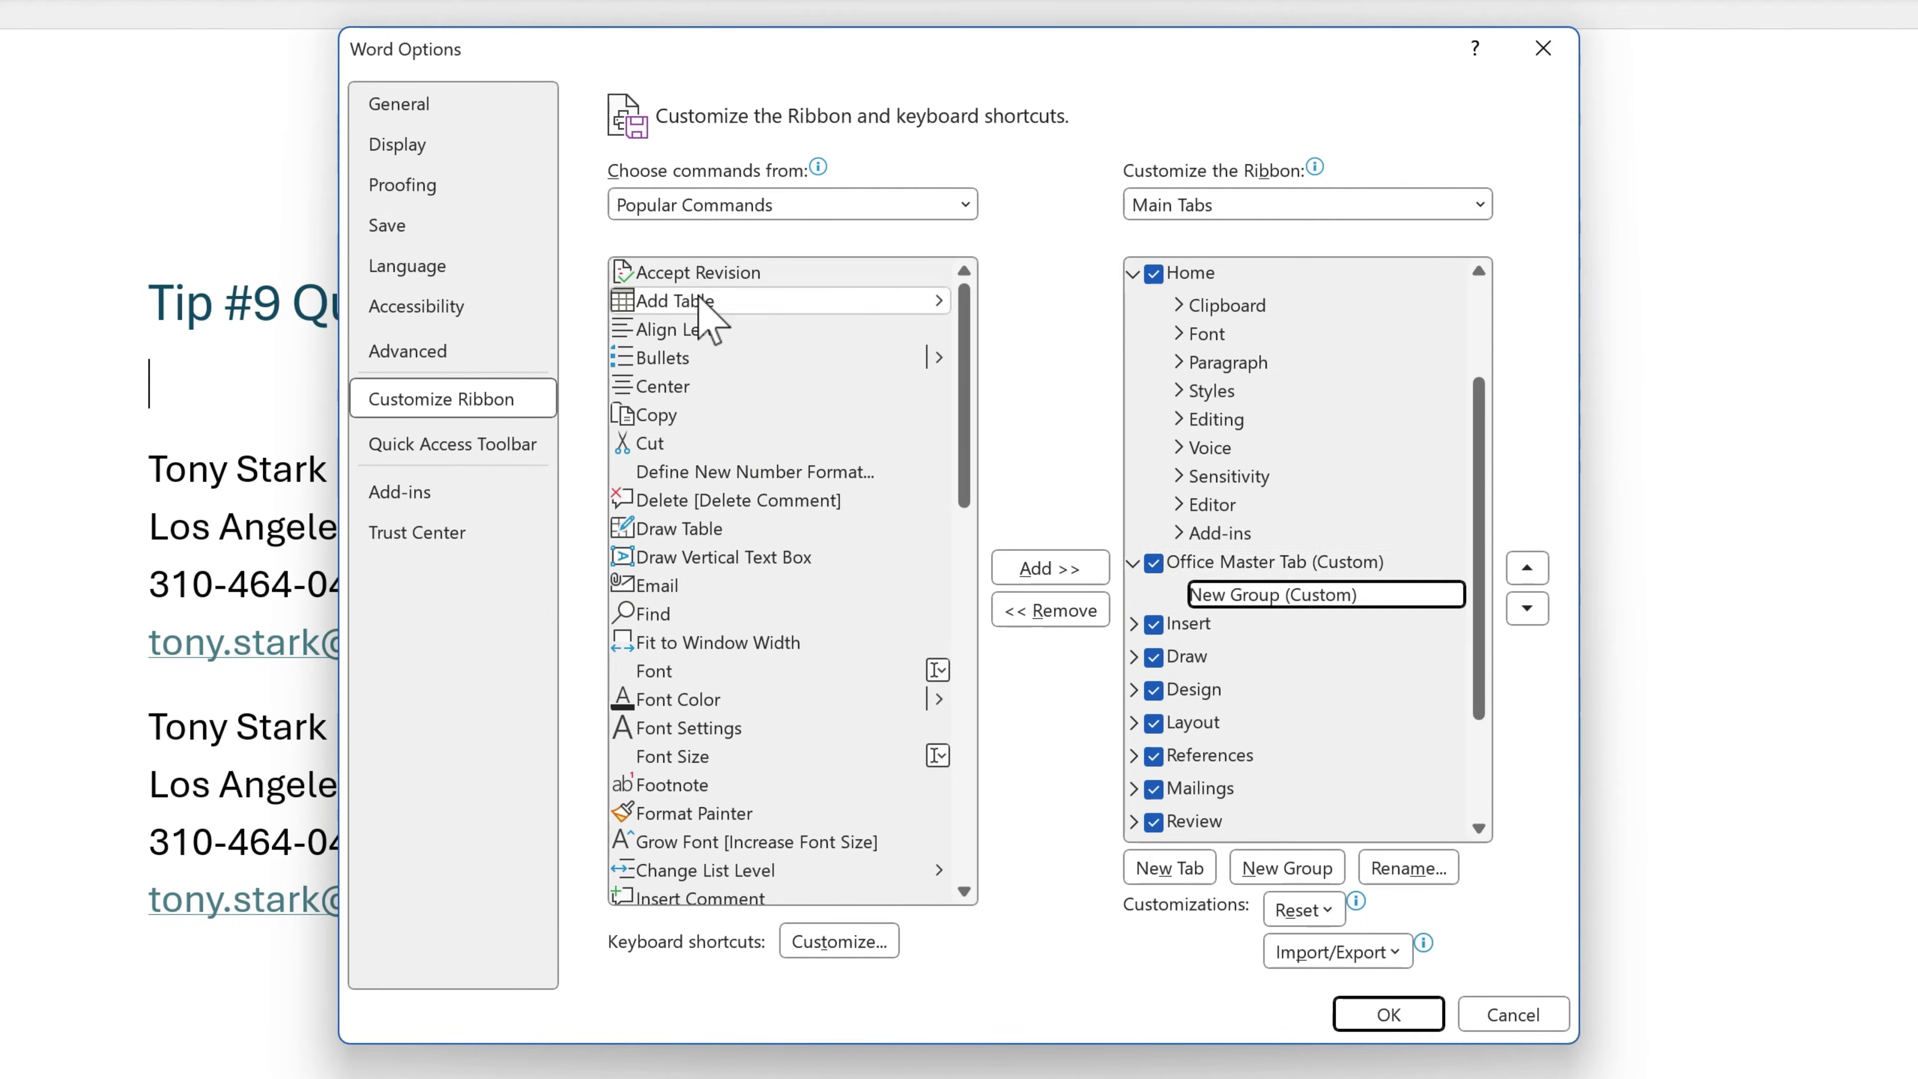
left_click(1049, 568)
double_click(736, 442)
left_click(654, 614)
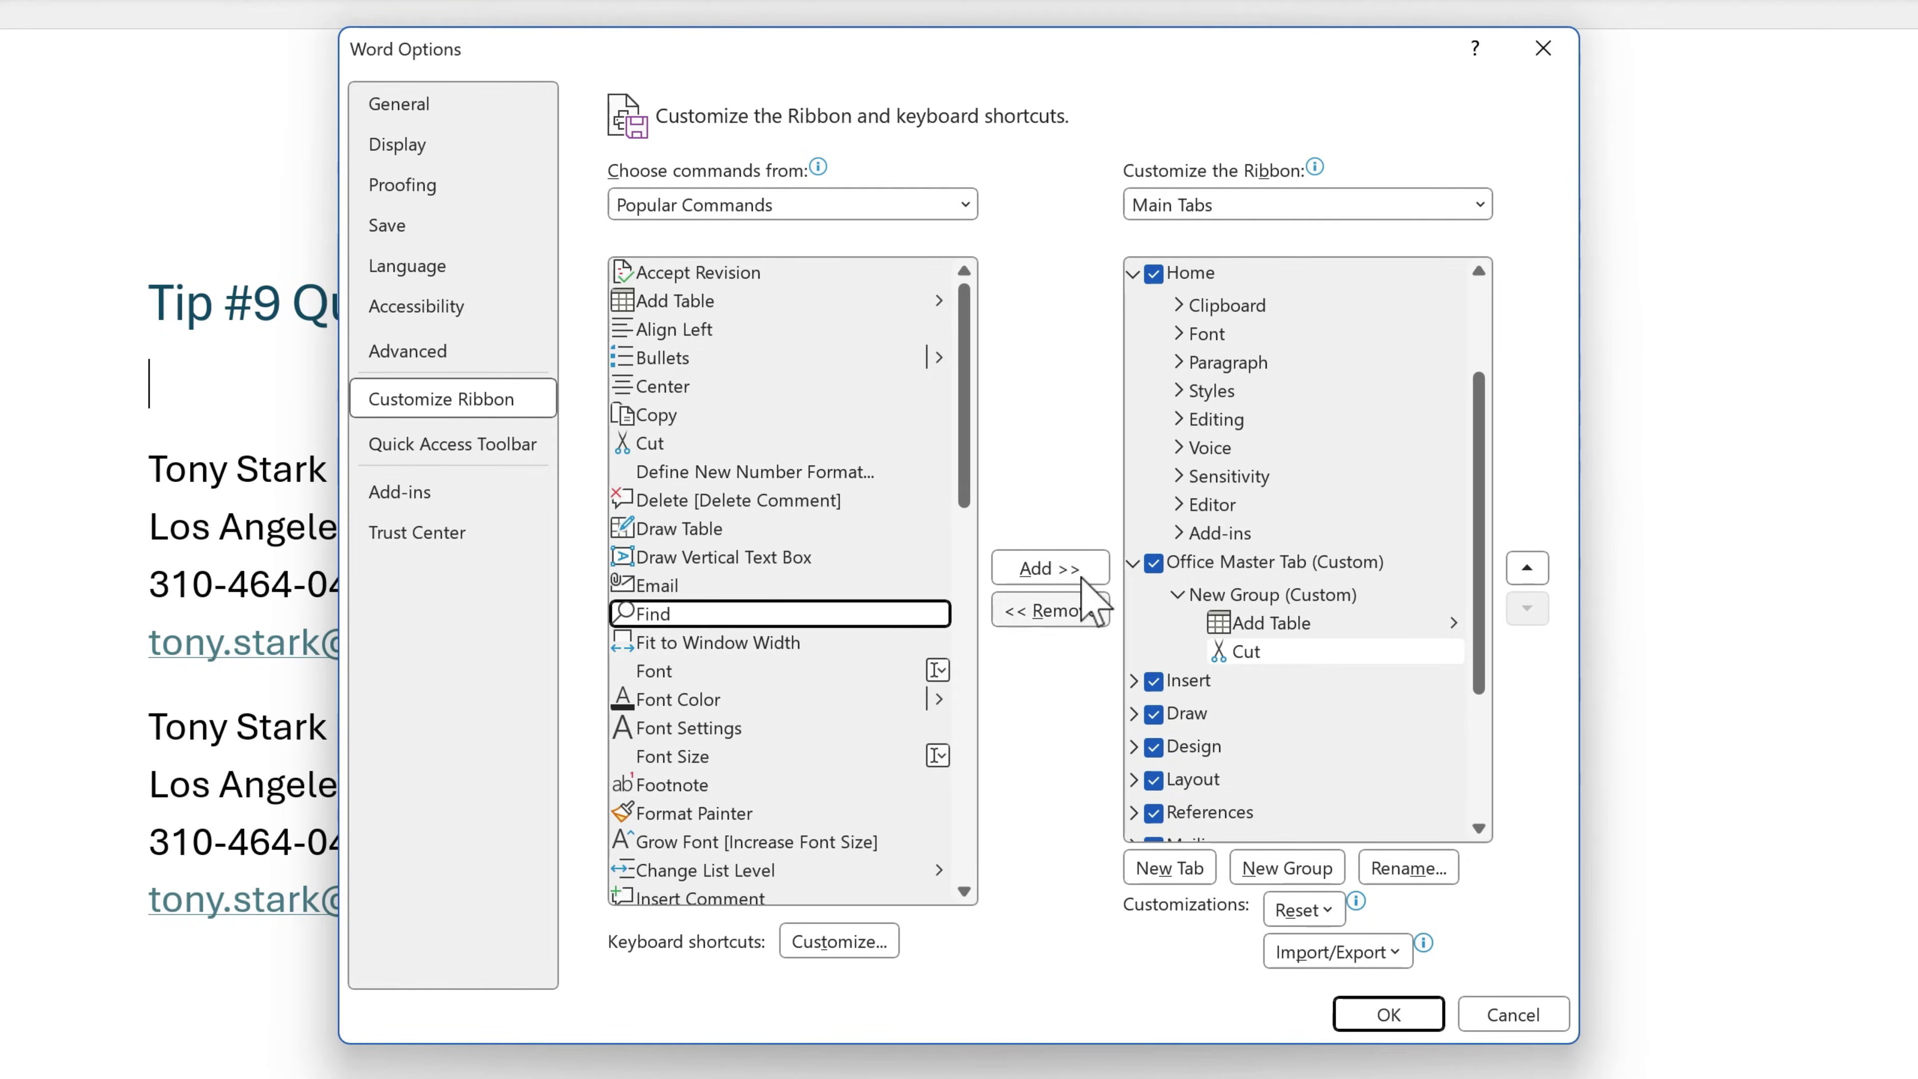
left_click(1049, 568)
left_click(1414, 1022)
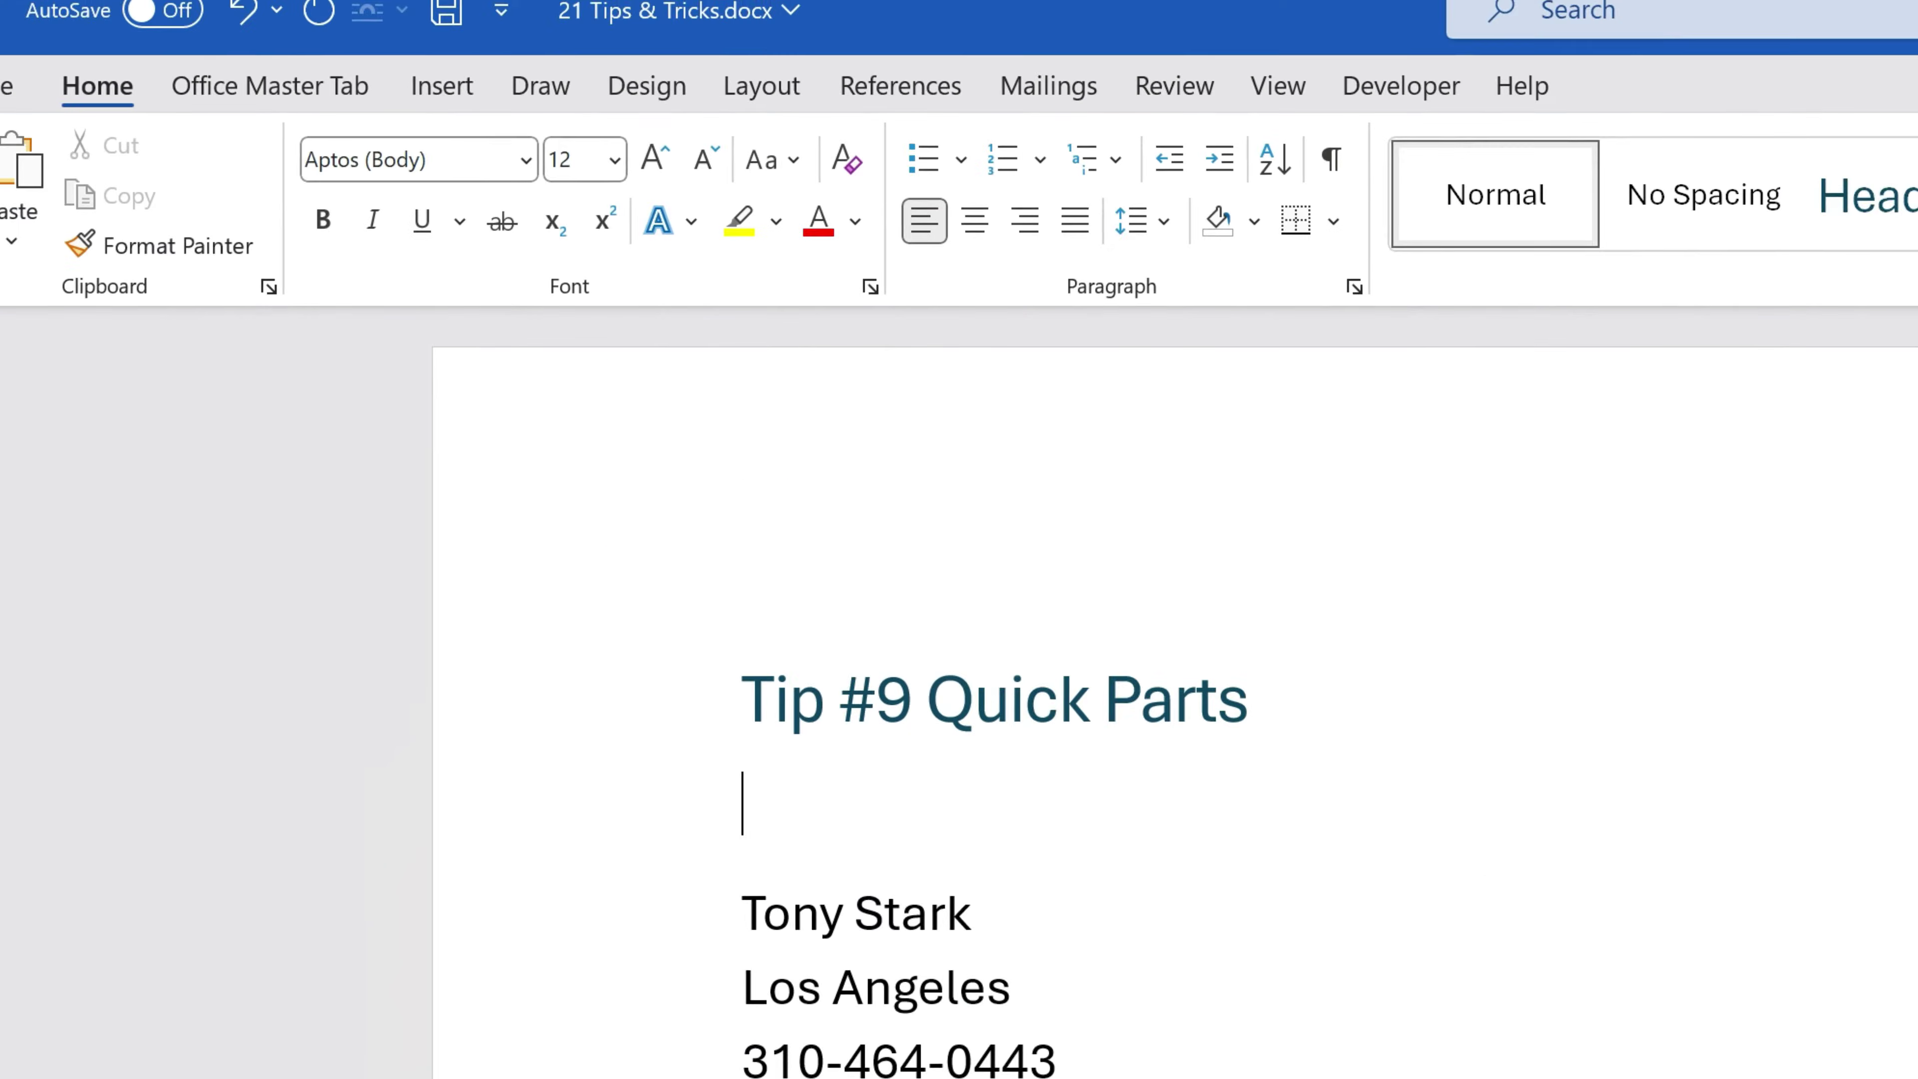
left_click(385, 125)
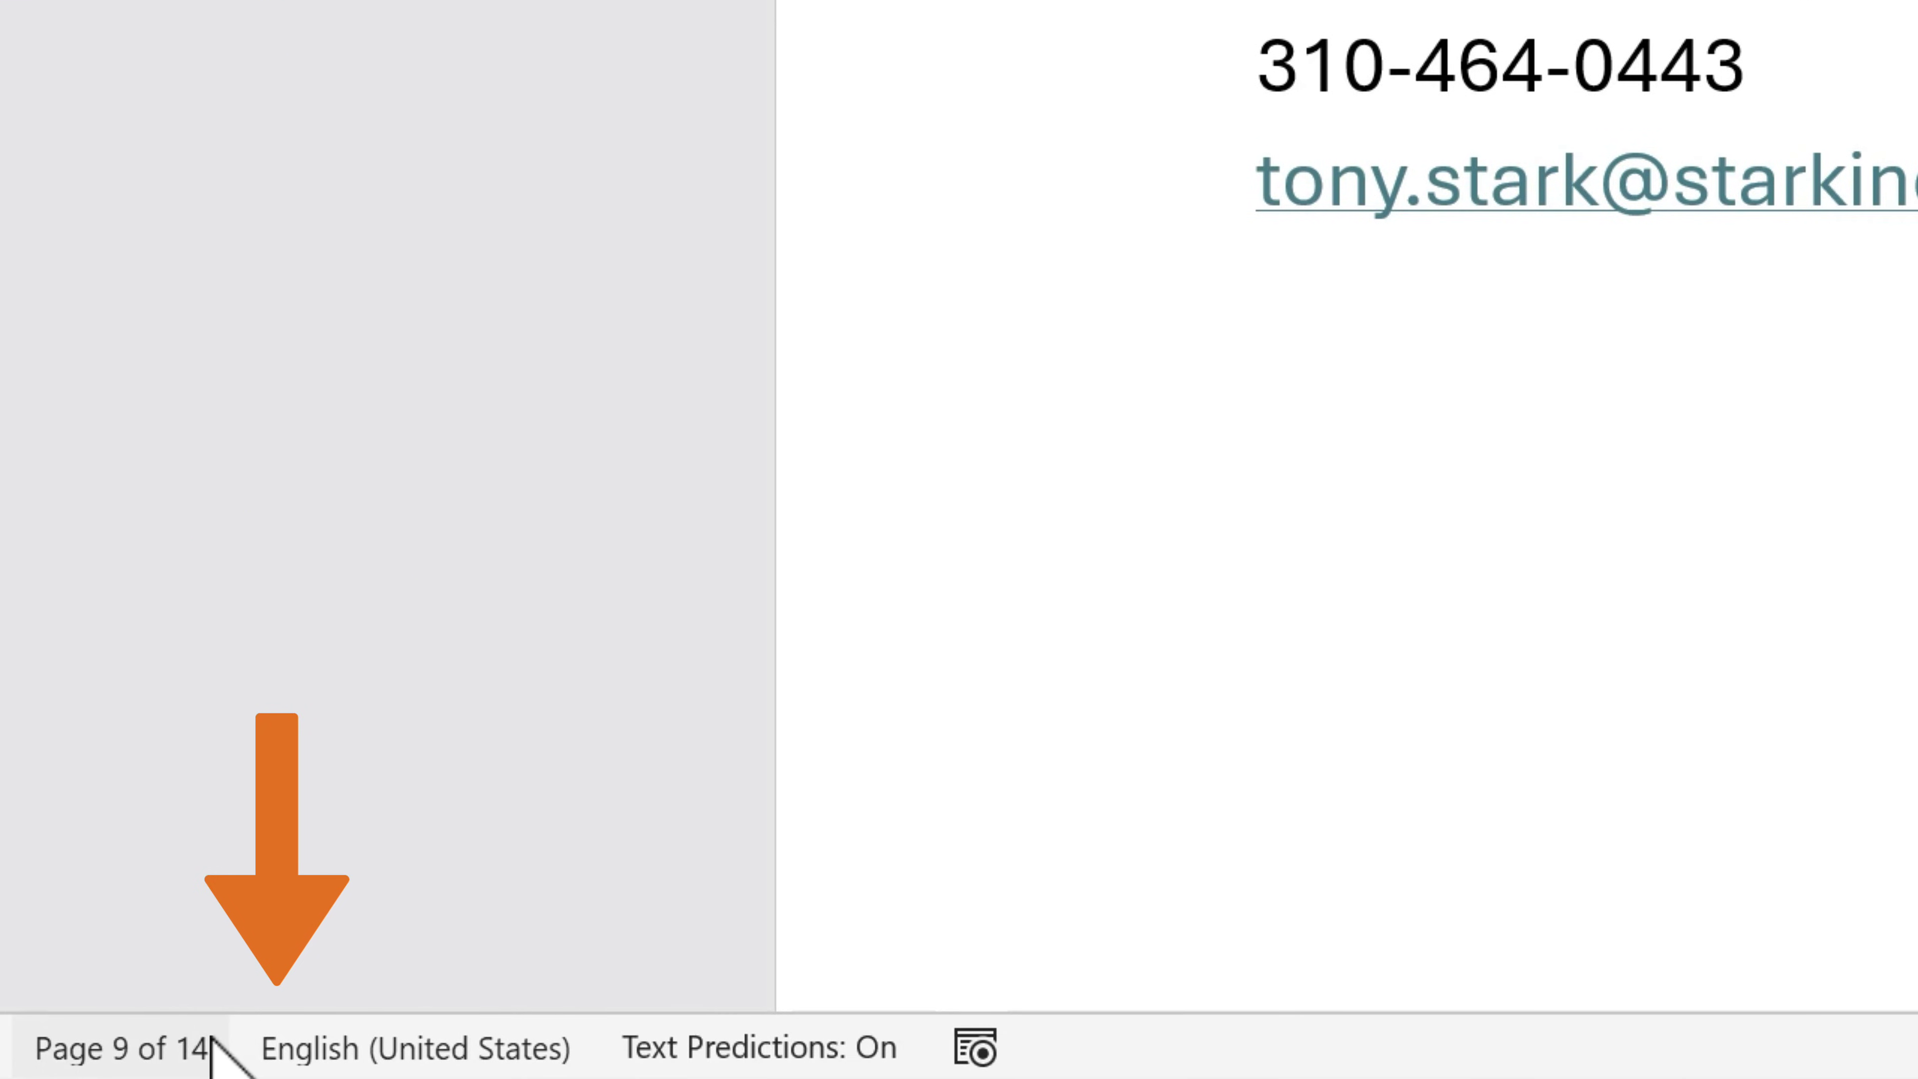
Step: Add Line Number and Word Count to the status bar
right_click(256, 1049)
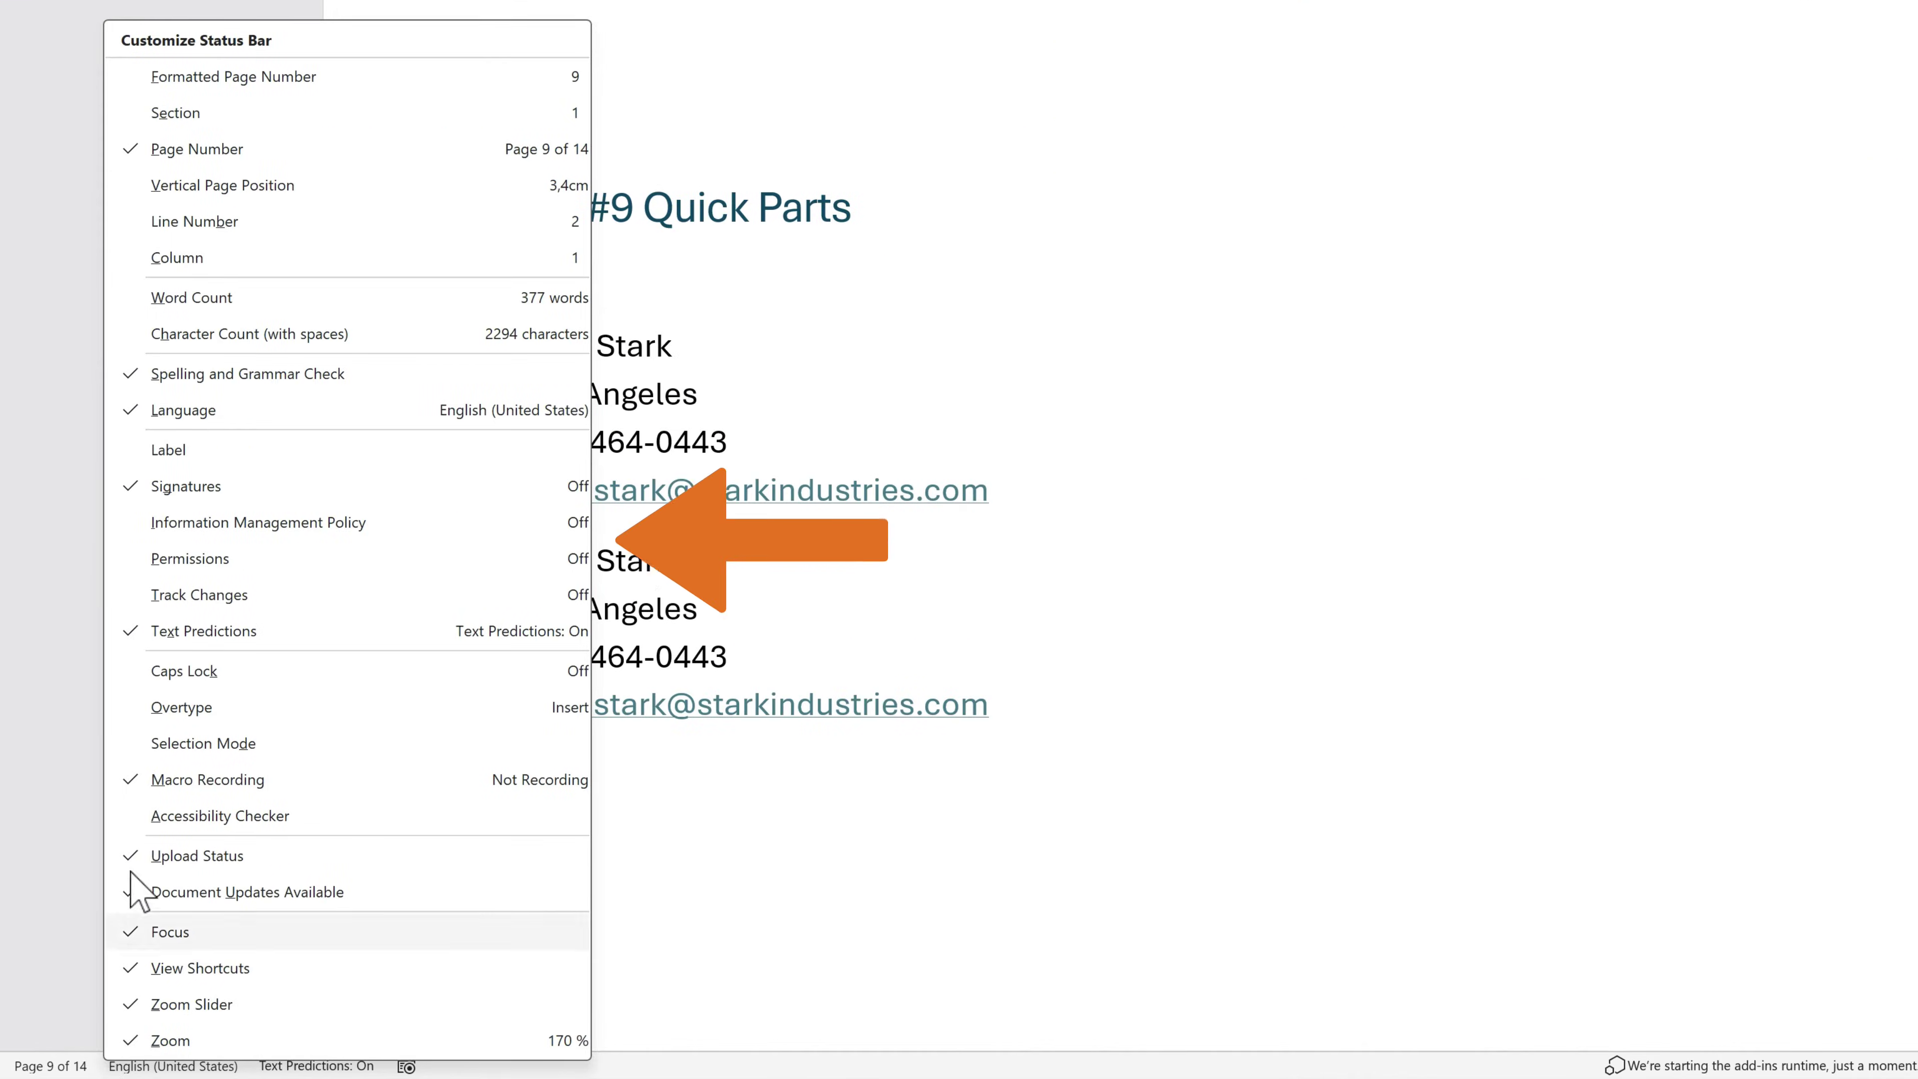
left_click(194, 222)
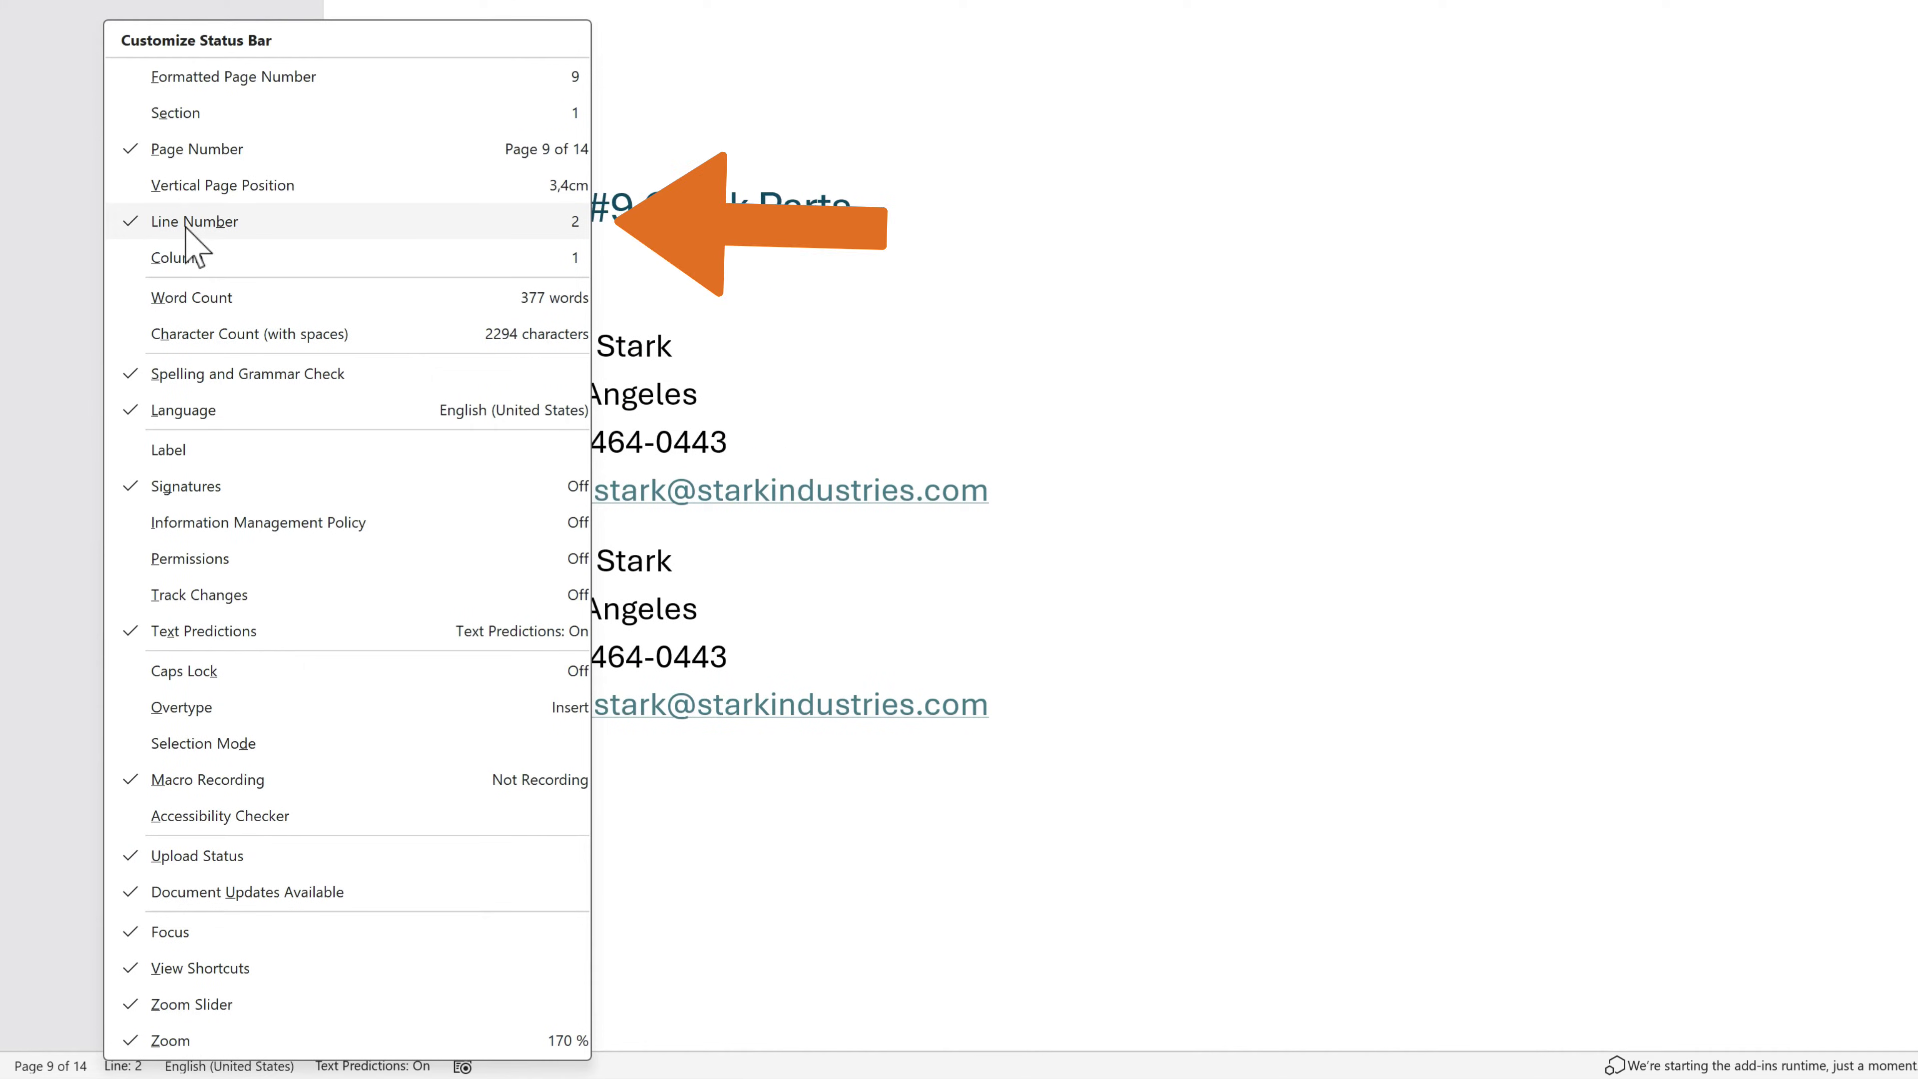
left_click(209, 299)
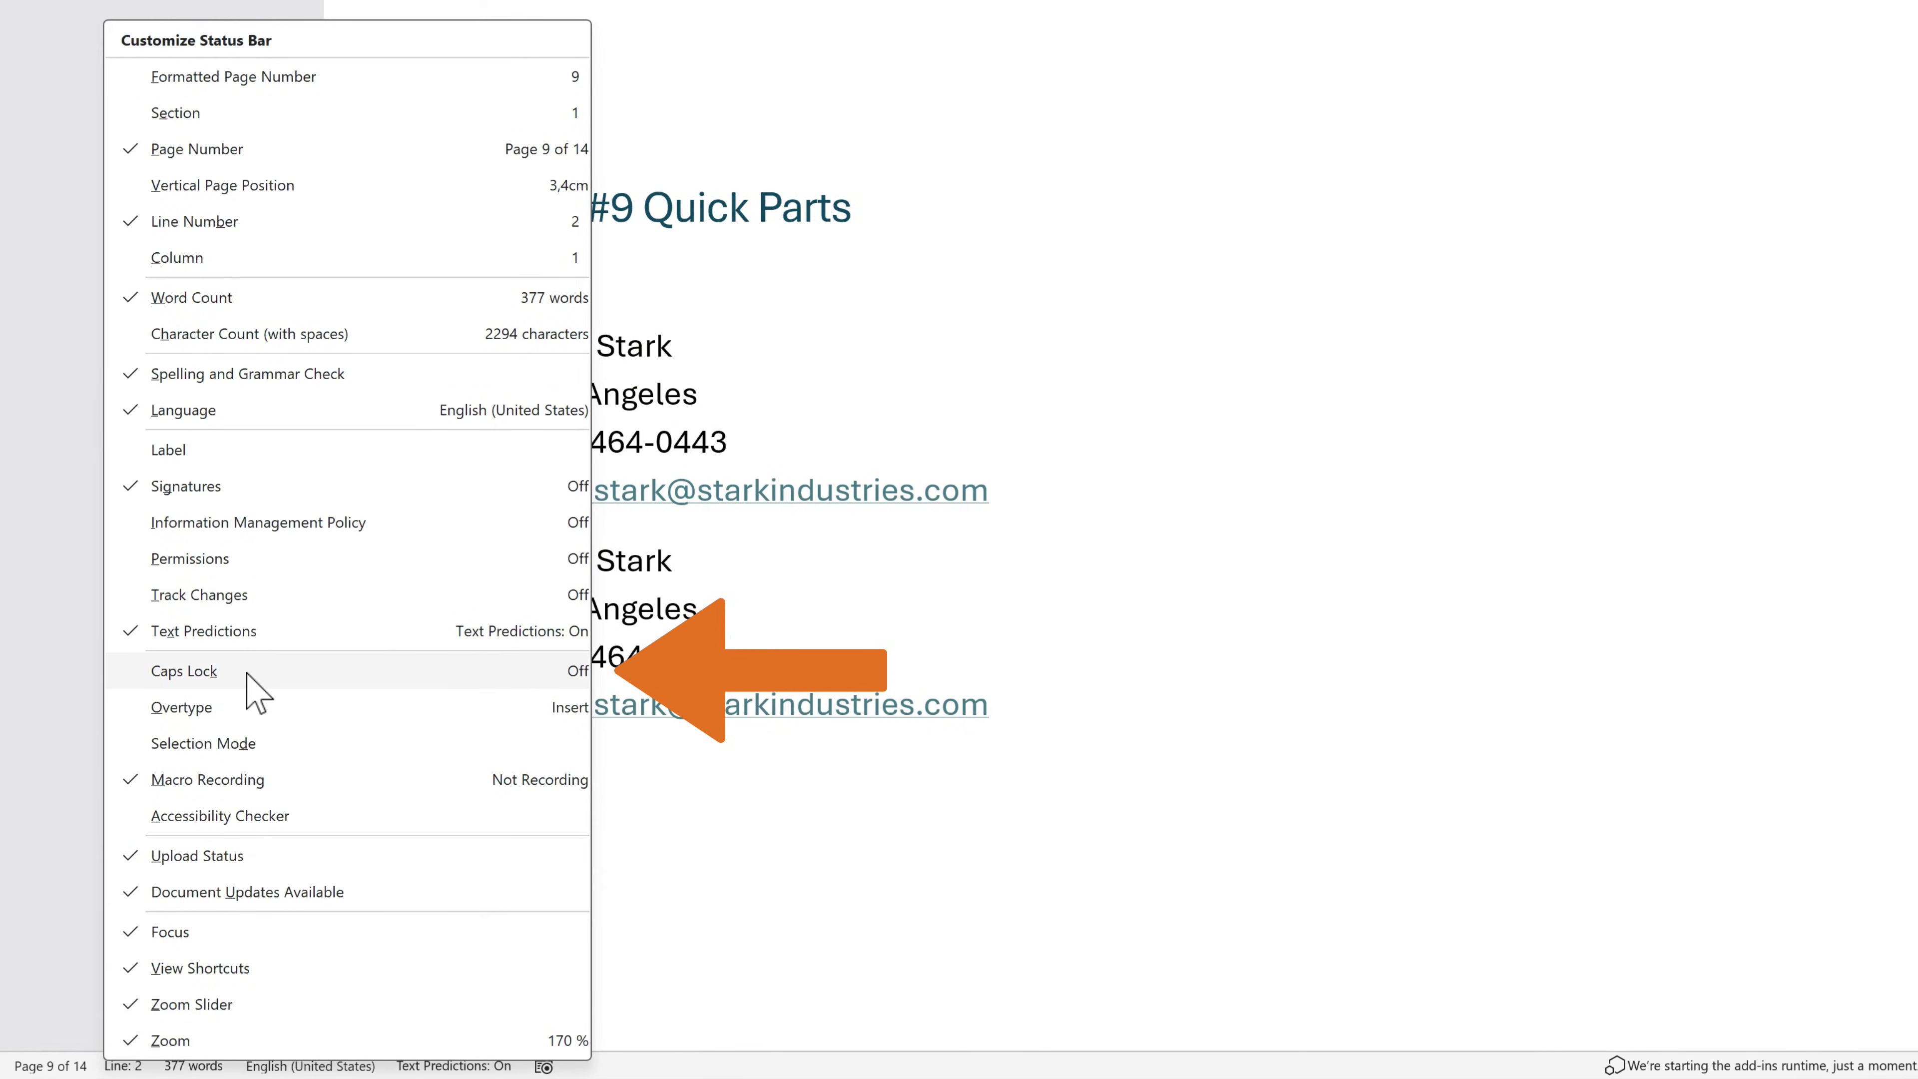
key("Escape")
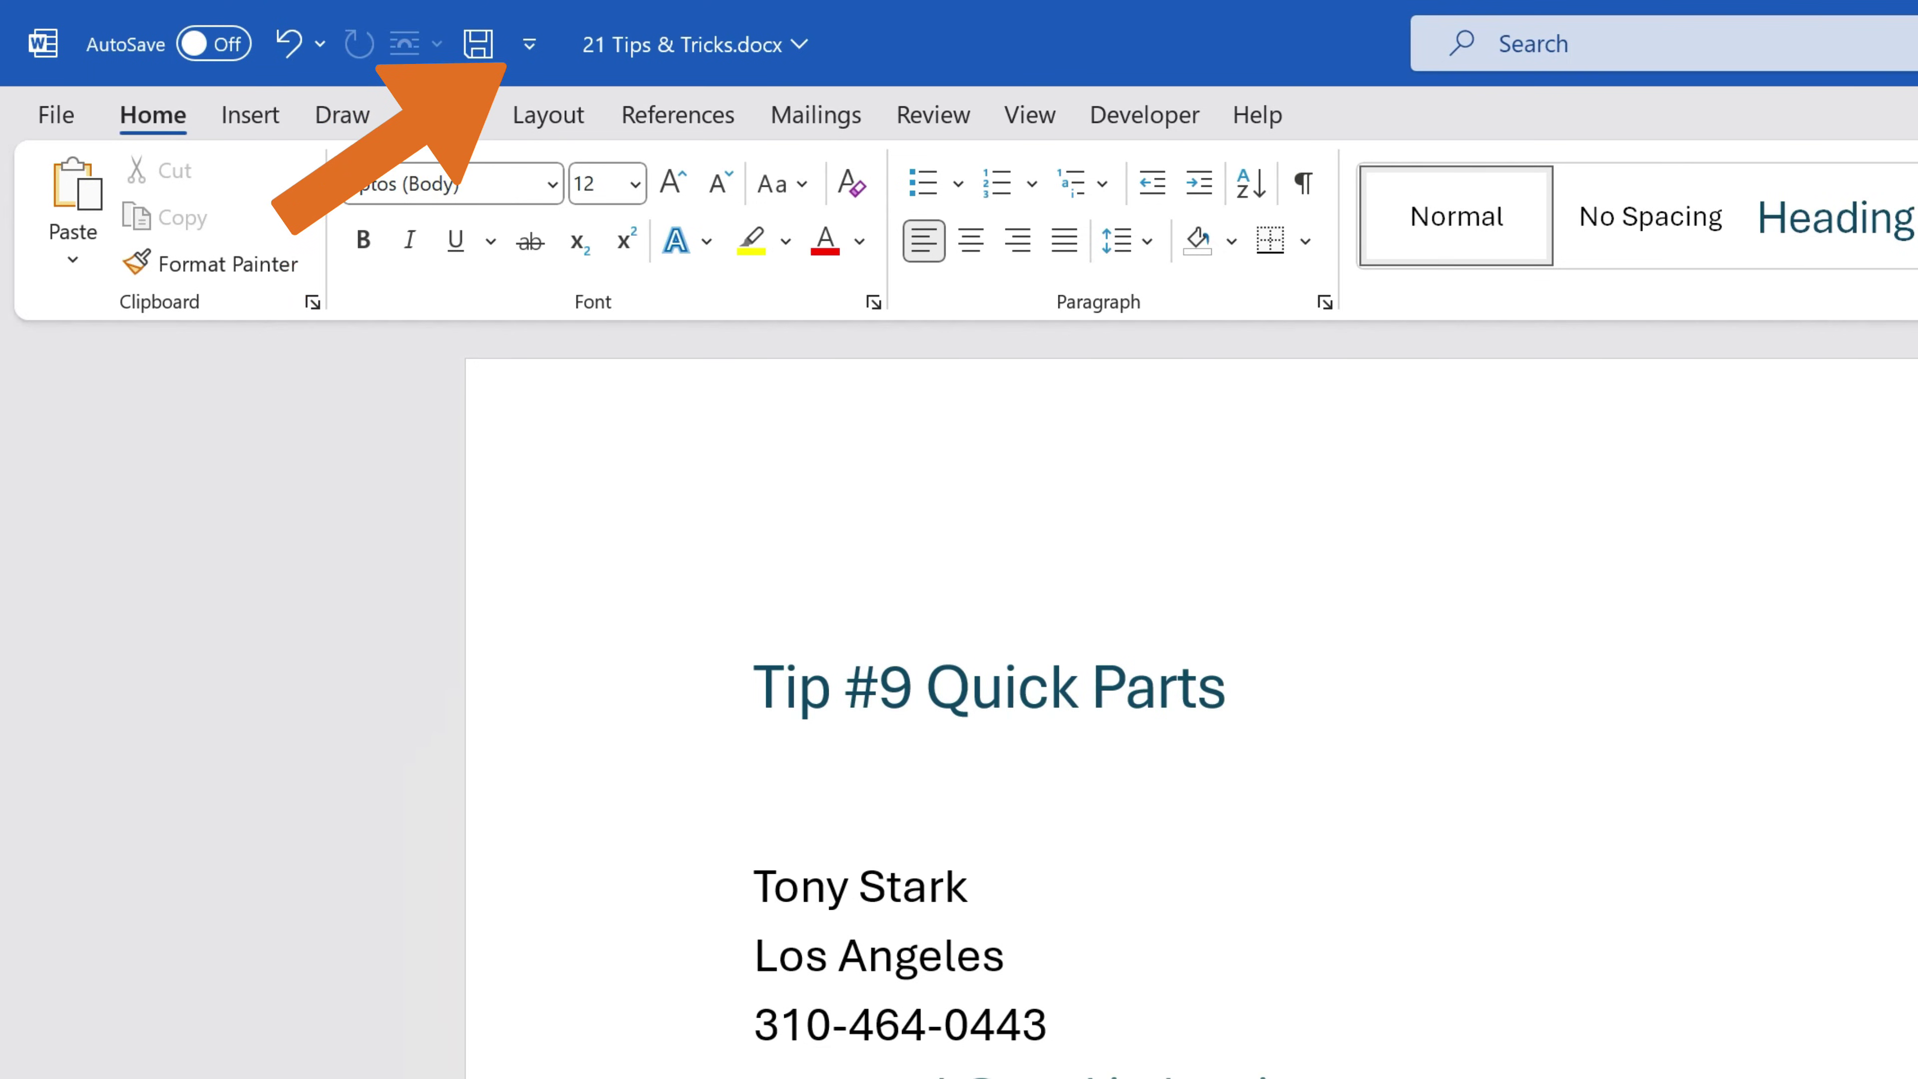
Step: Add the Open, New and Email commands to the Quick Access Toolbar
left_click(528, 45)
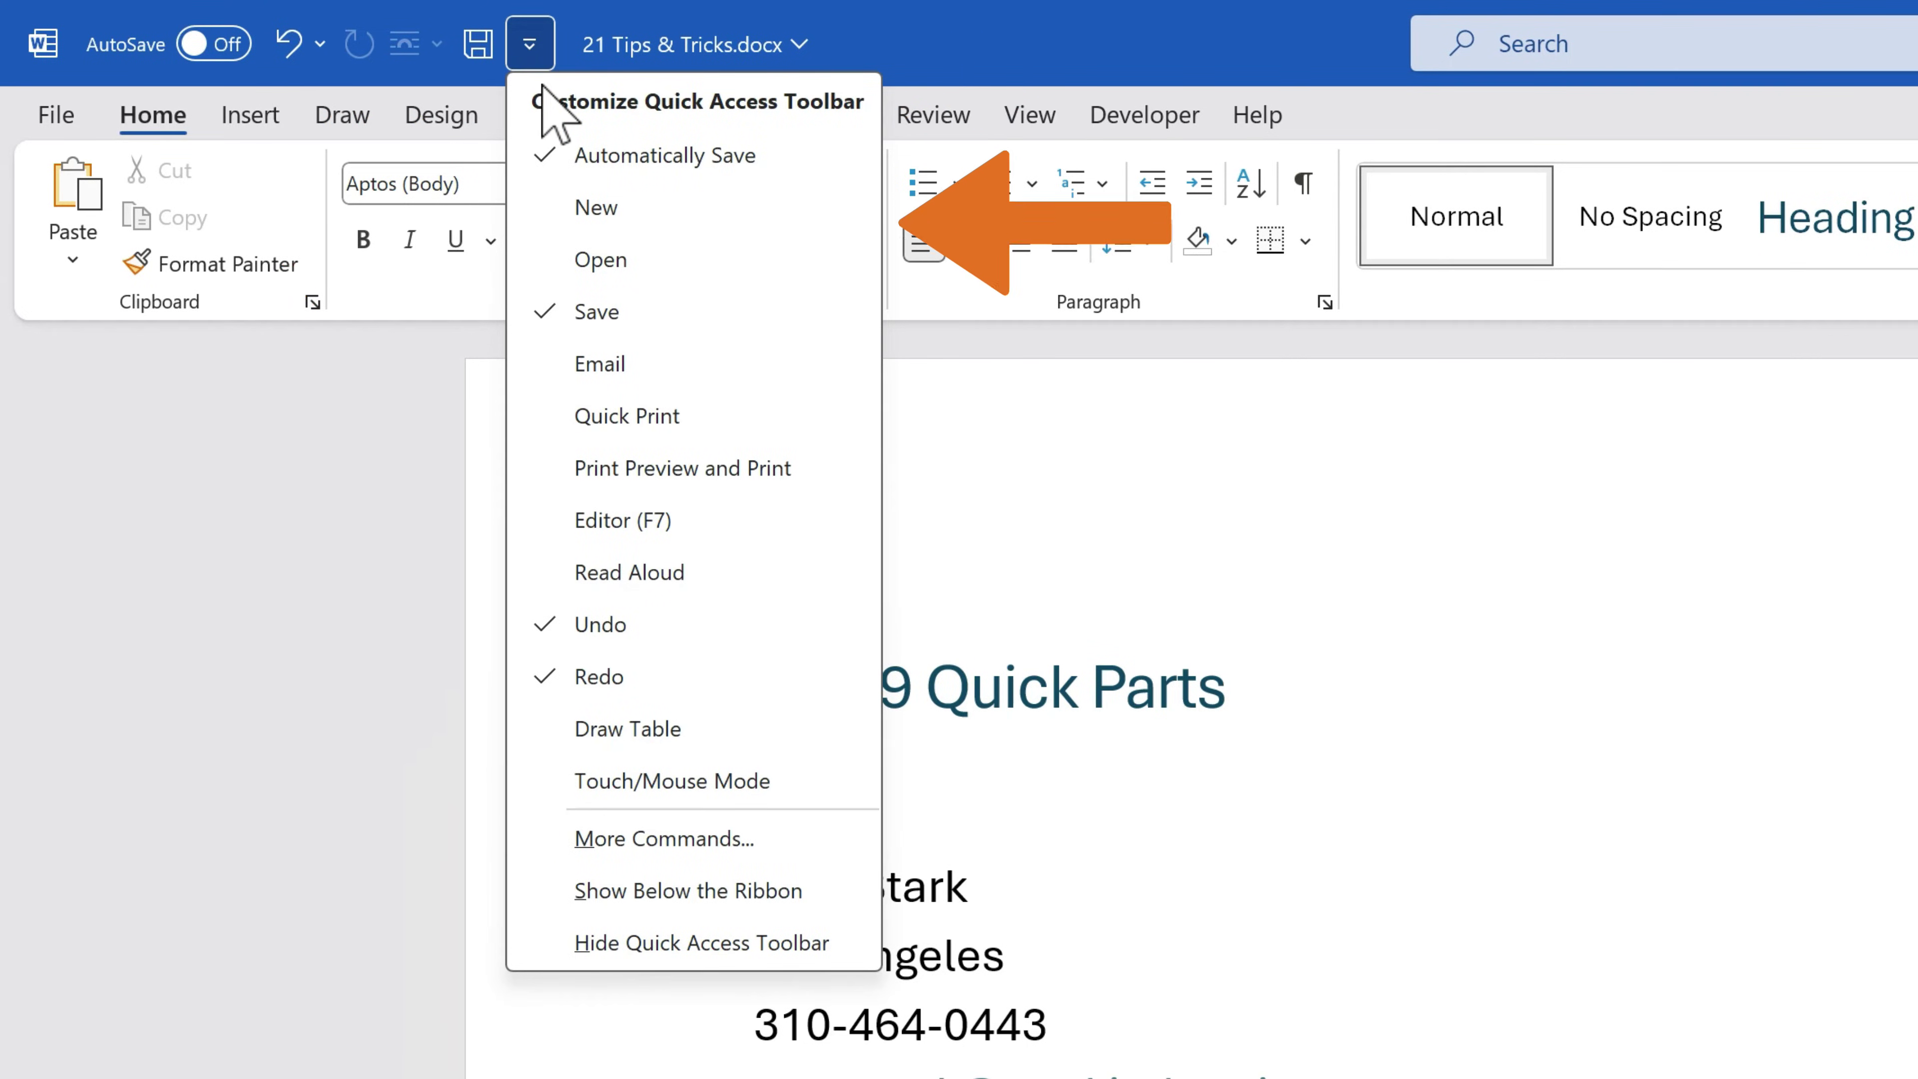
left_click(600, 259)
left_click(582, 44)
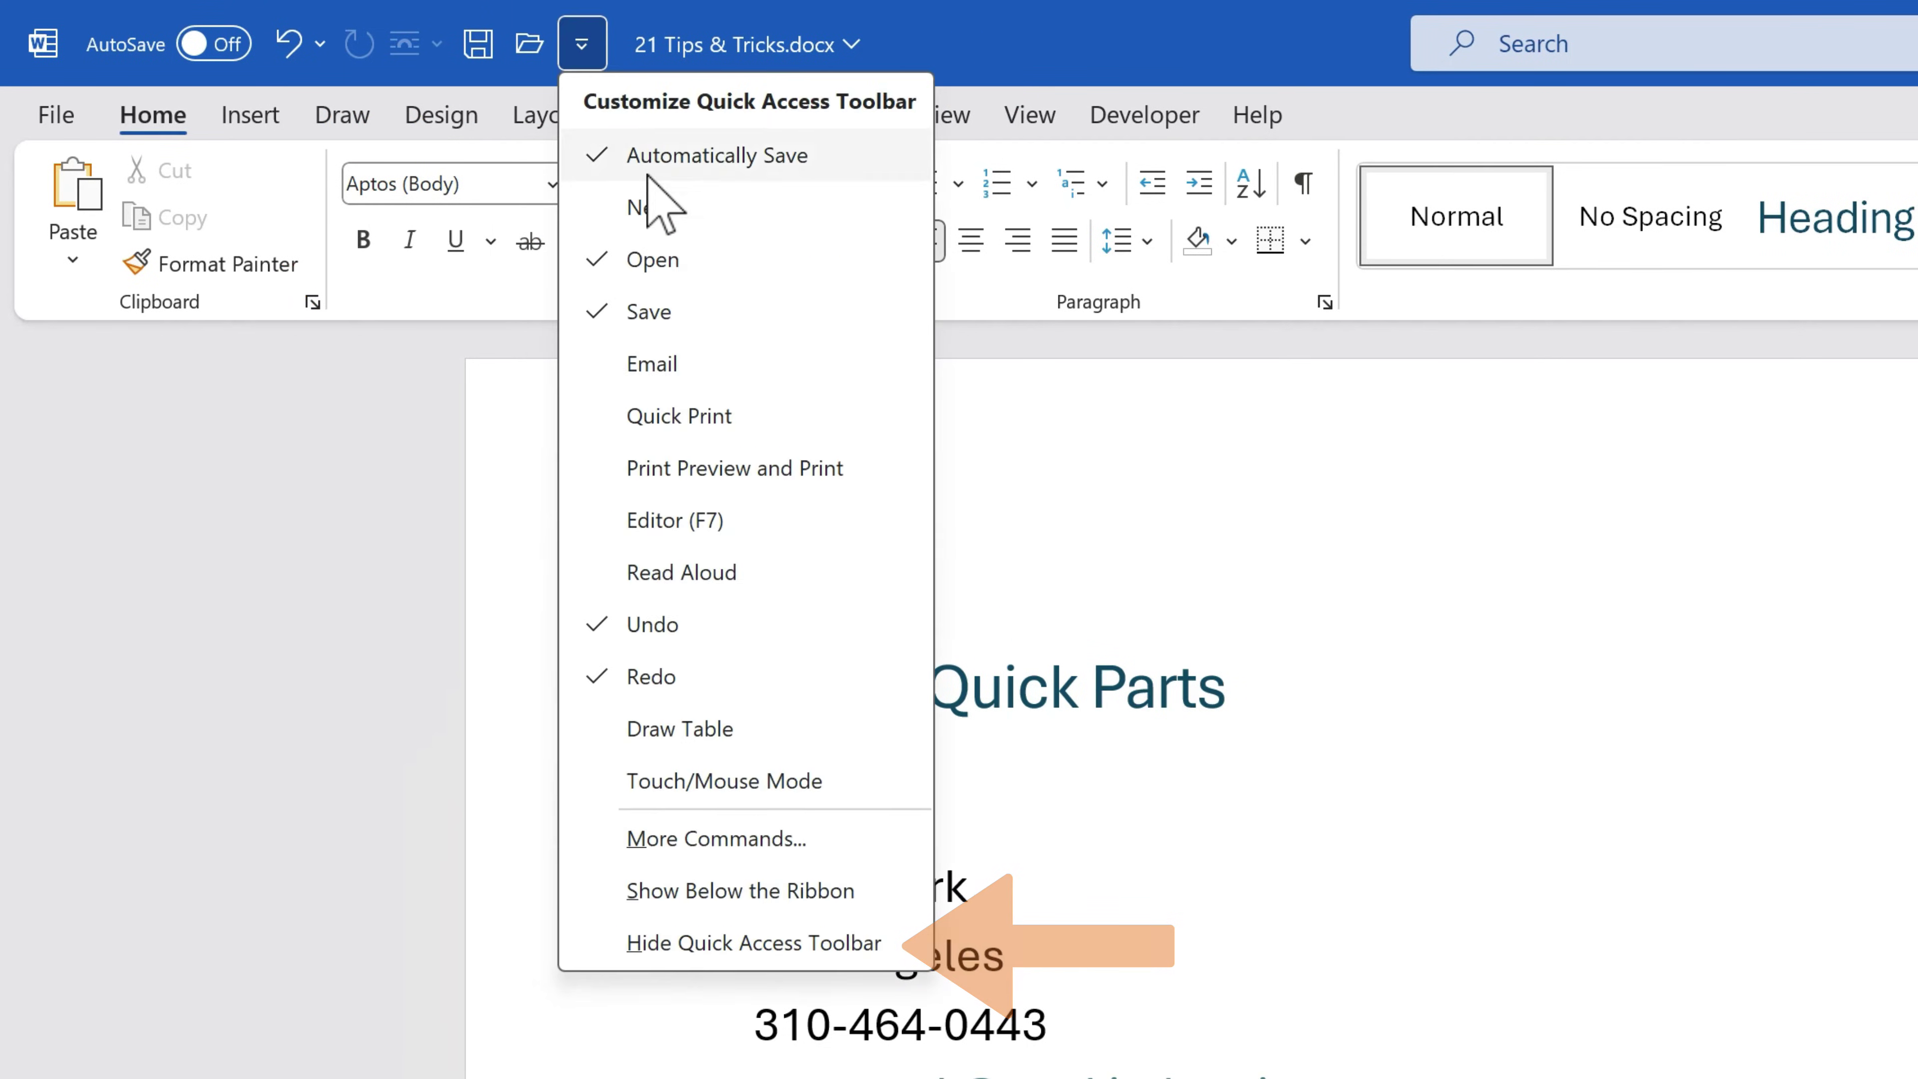
left_click(650, 207)
left_click(650, 36)
left_click(732, 393)
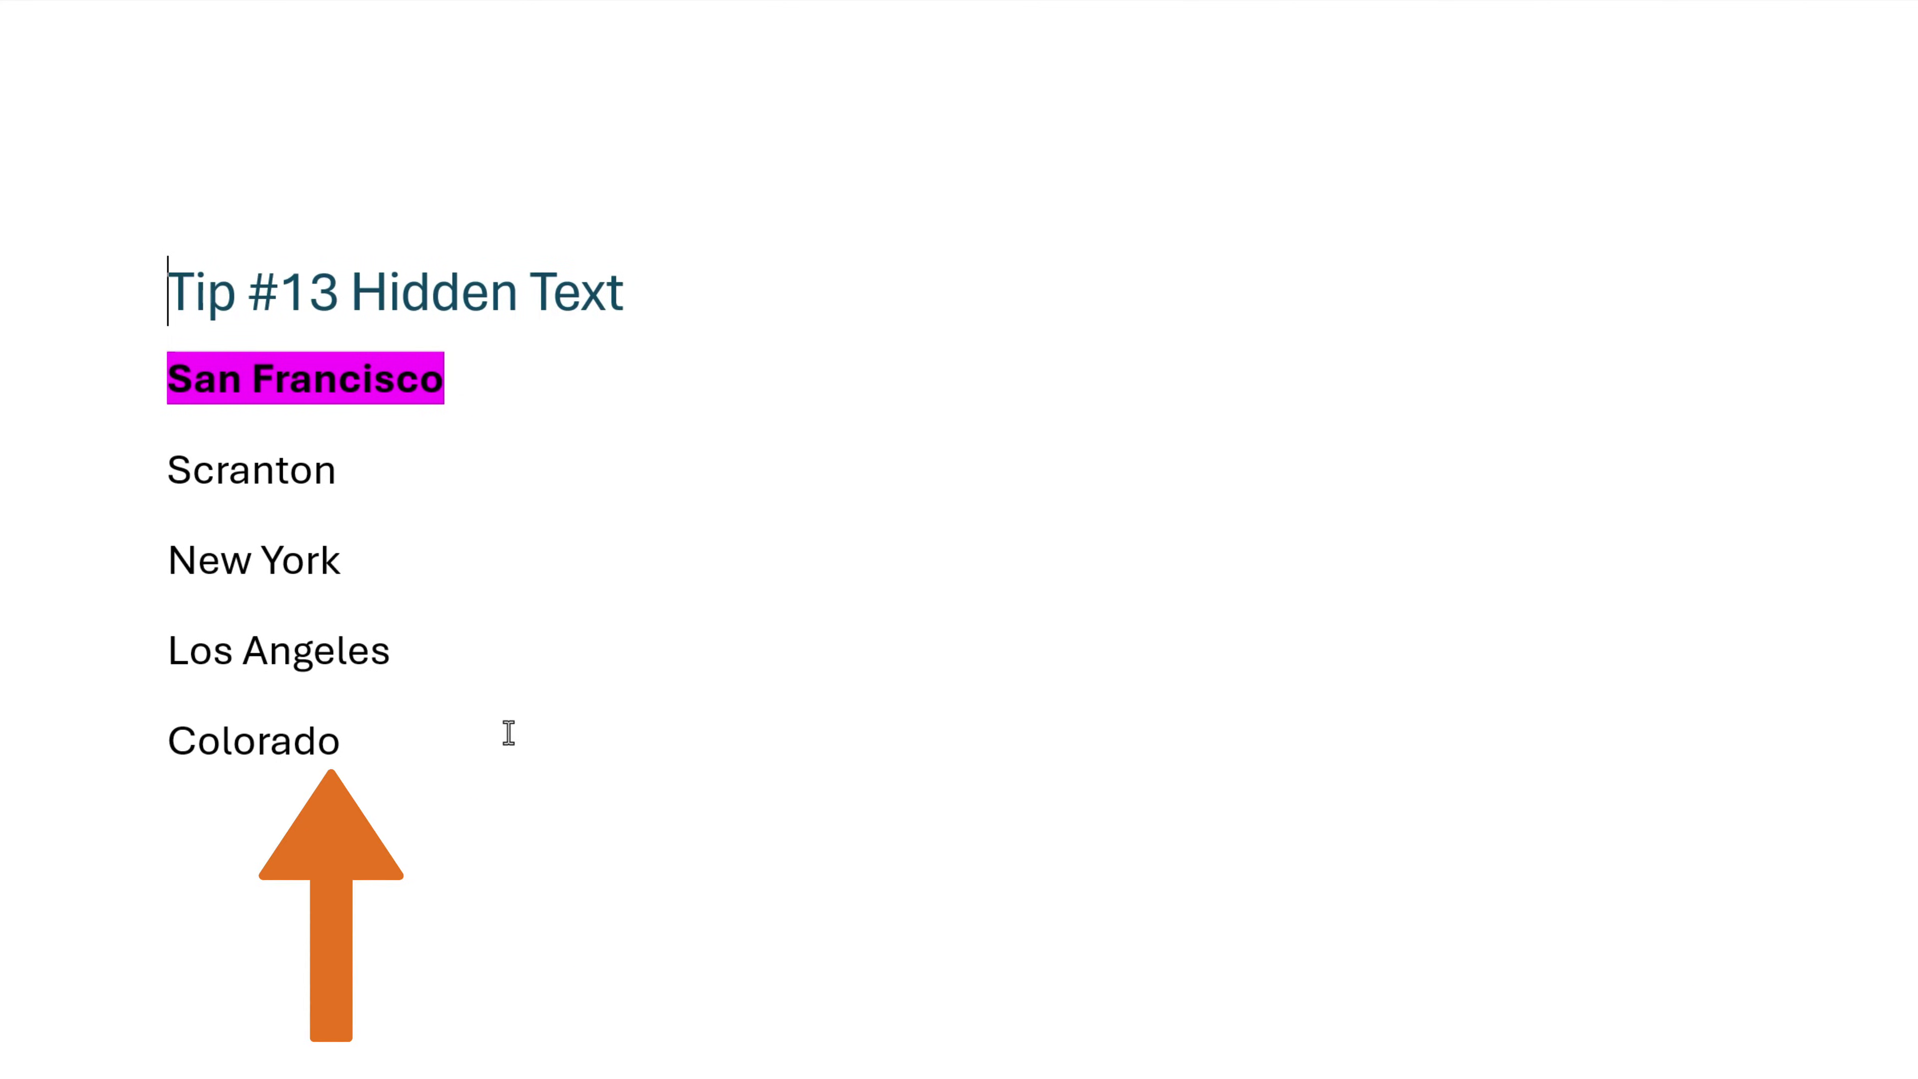
Step: Format the Colorado line under the Tip #13 heading as hidden text
left_click(141, 737)
key("ctrl+d")
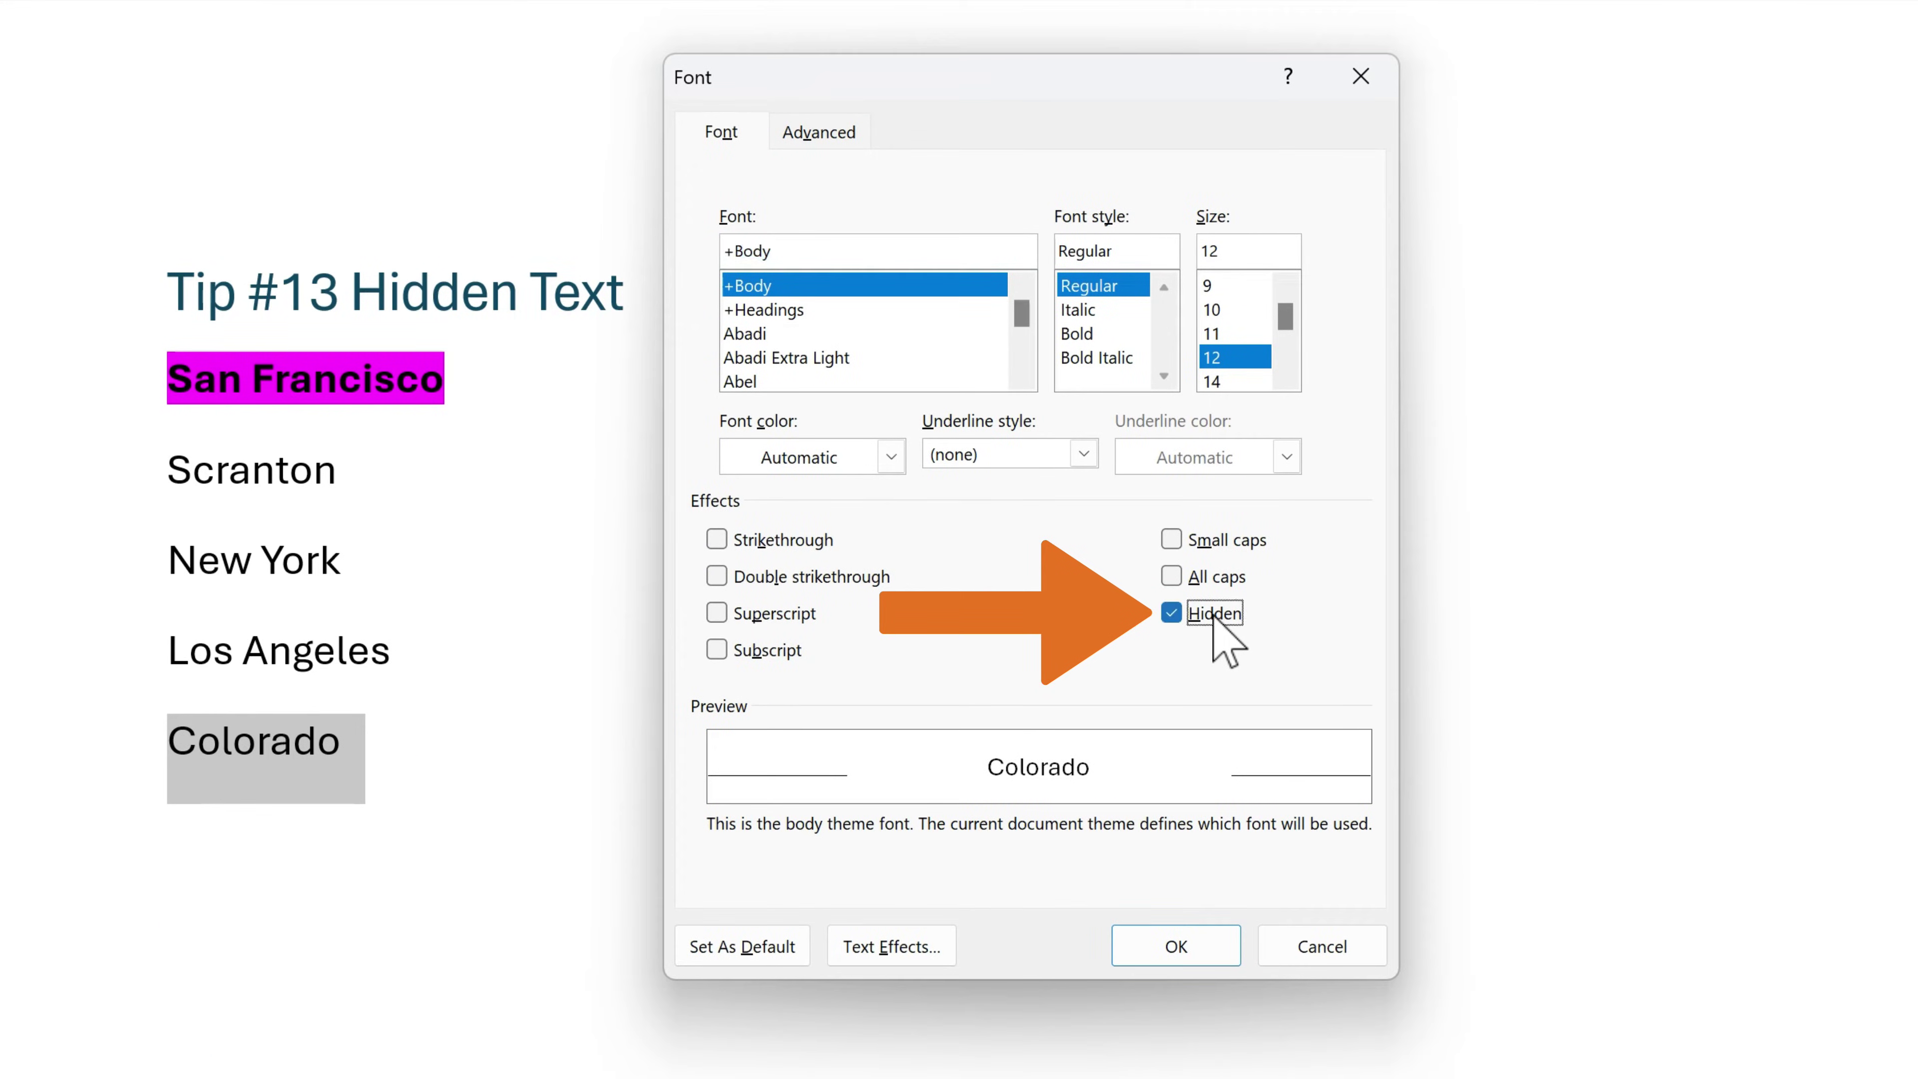
left_click(1163, 954)
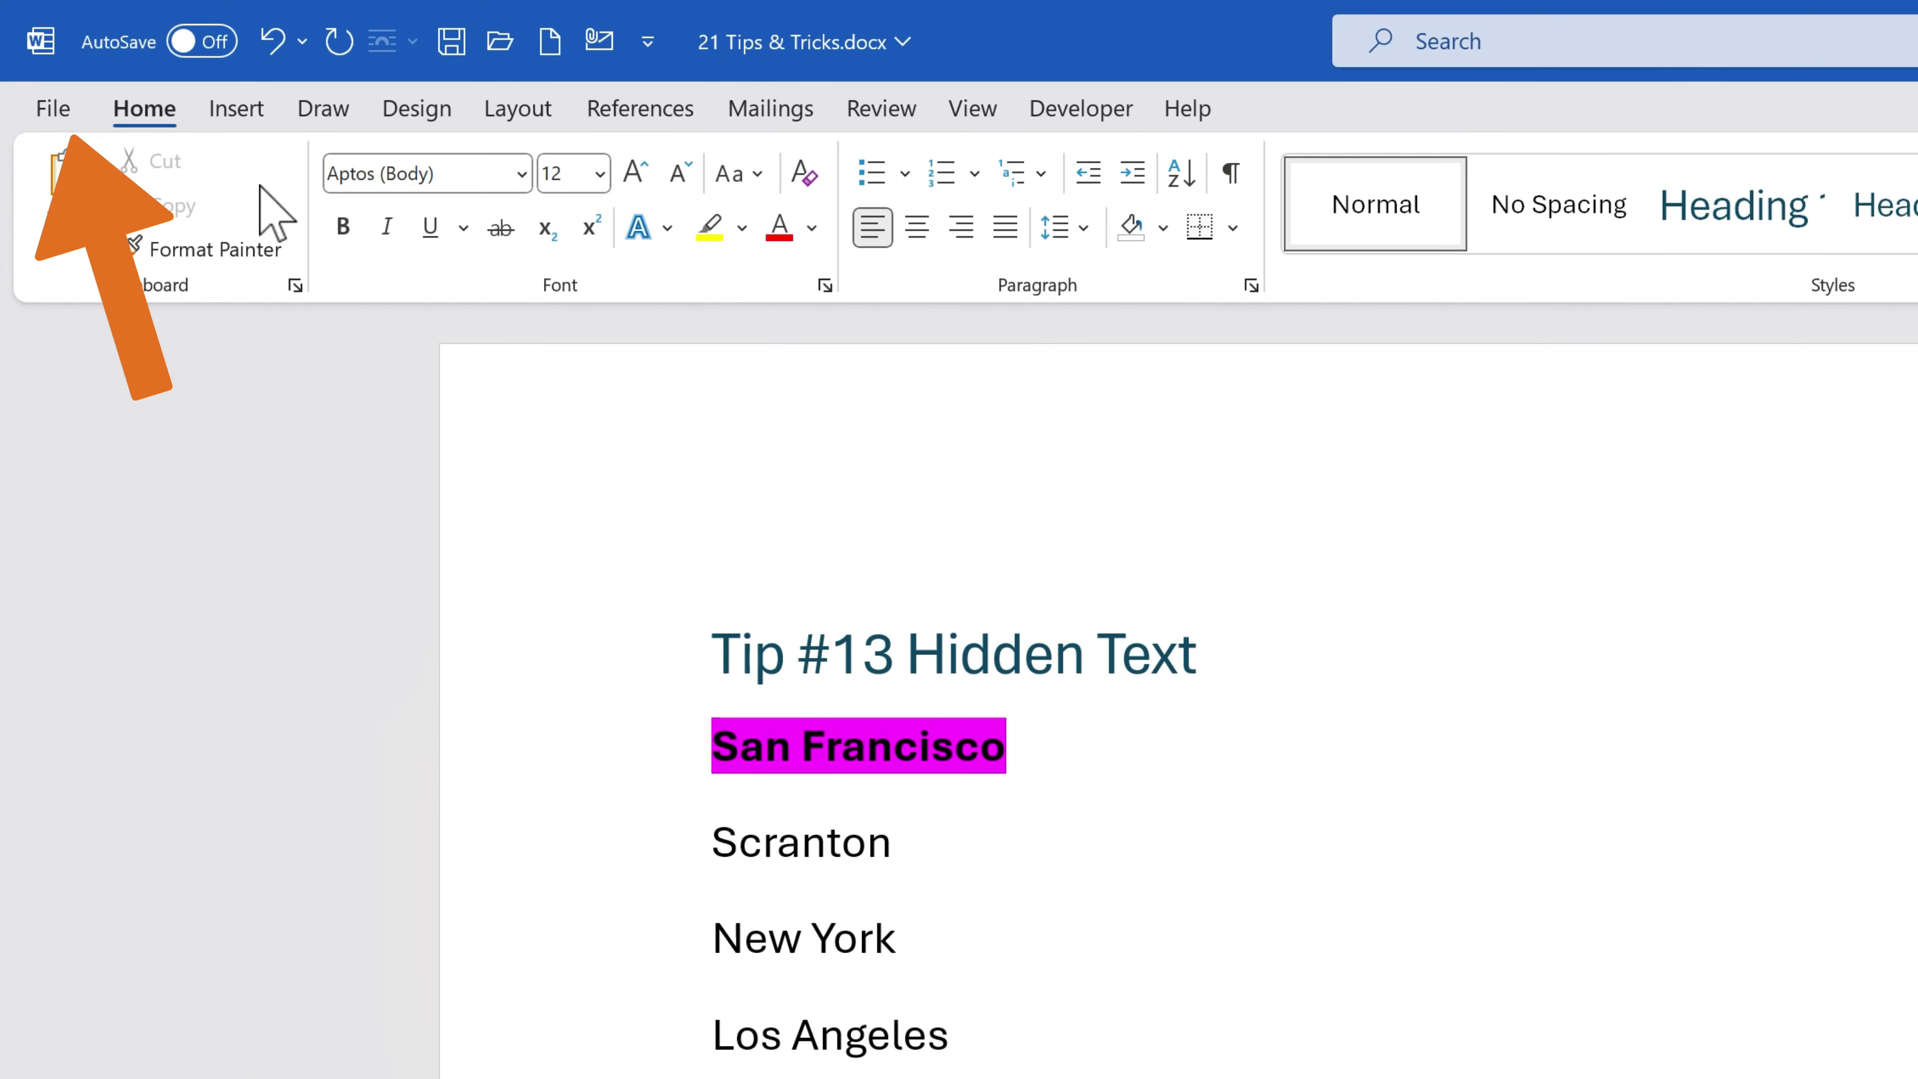
Step: Run the Document Inspector on the document with its preselected content checks
left_click(75, 106)
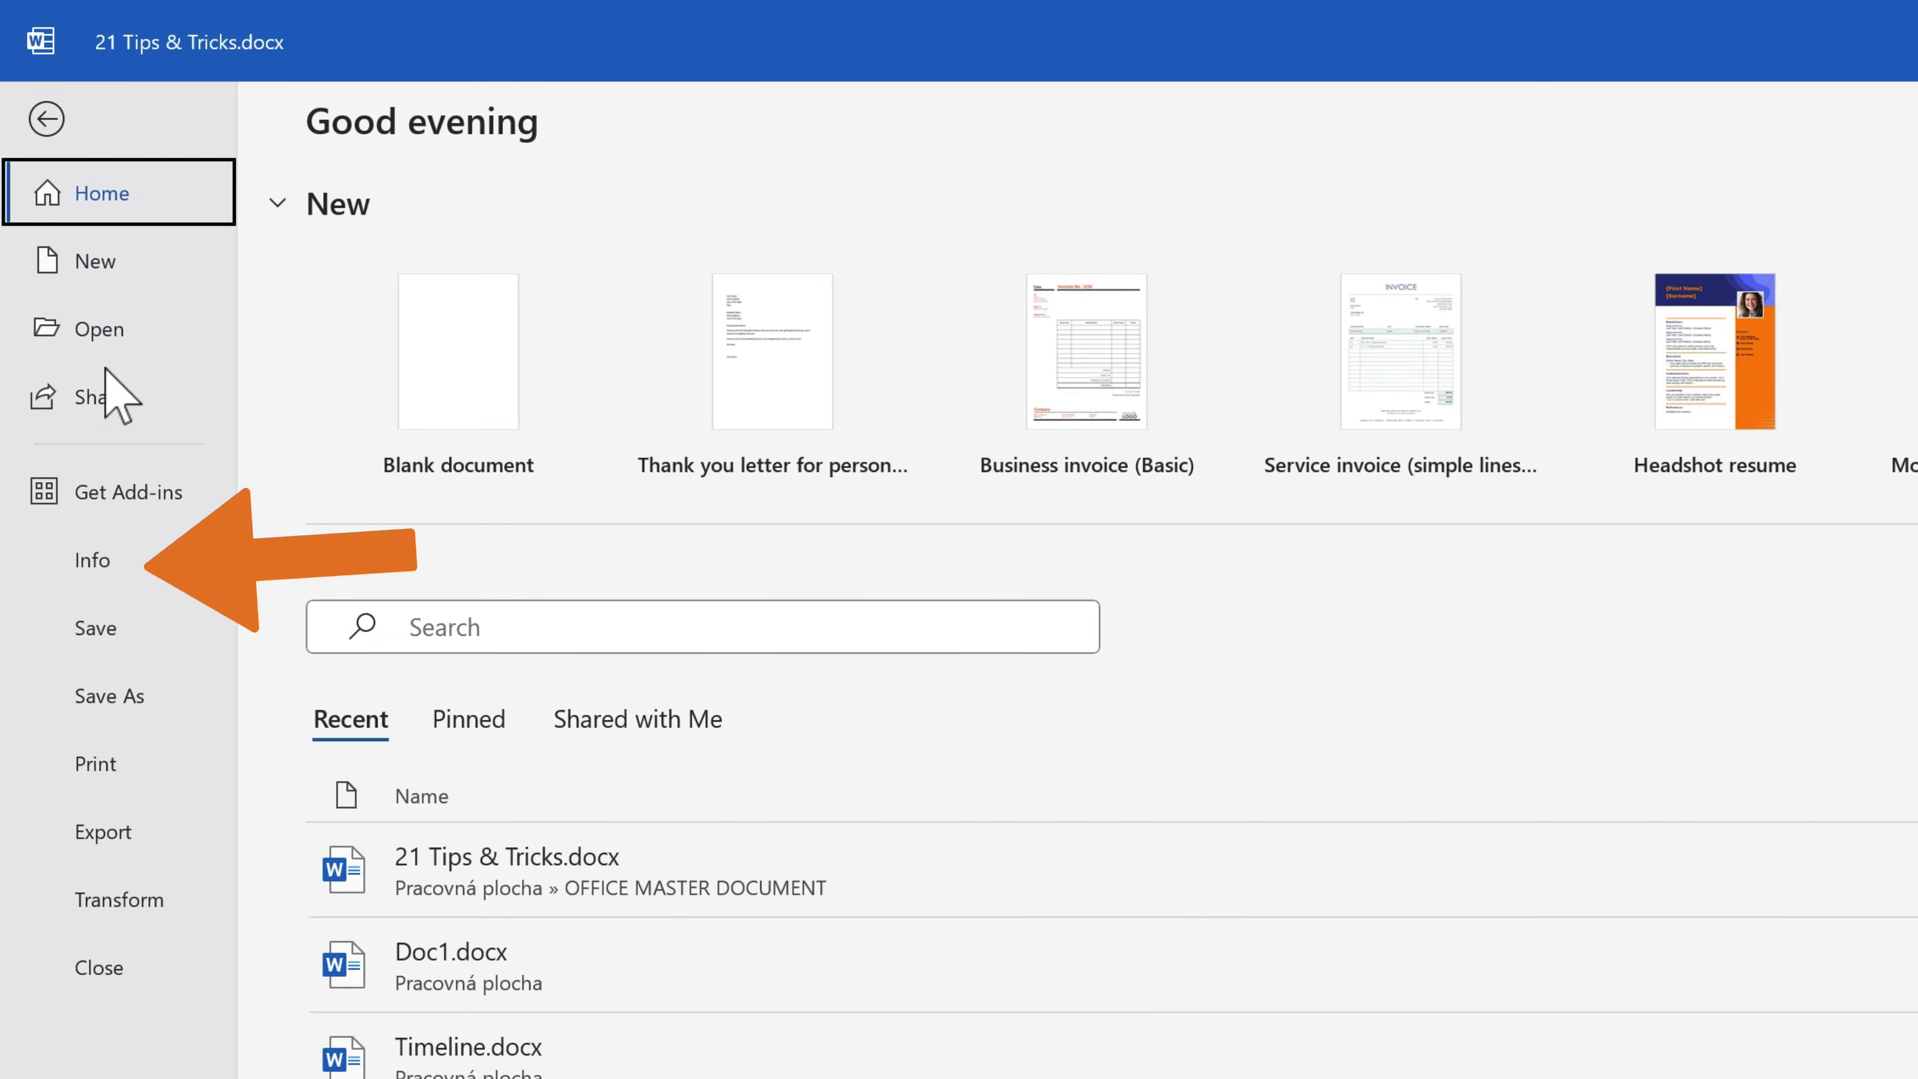
left_click(123, 558)
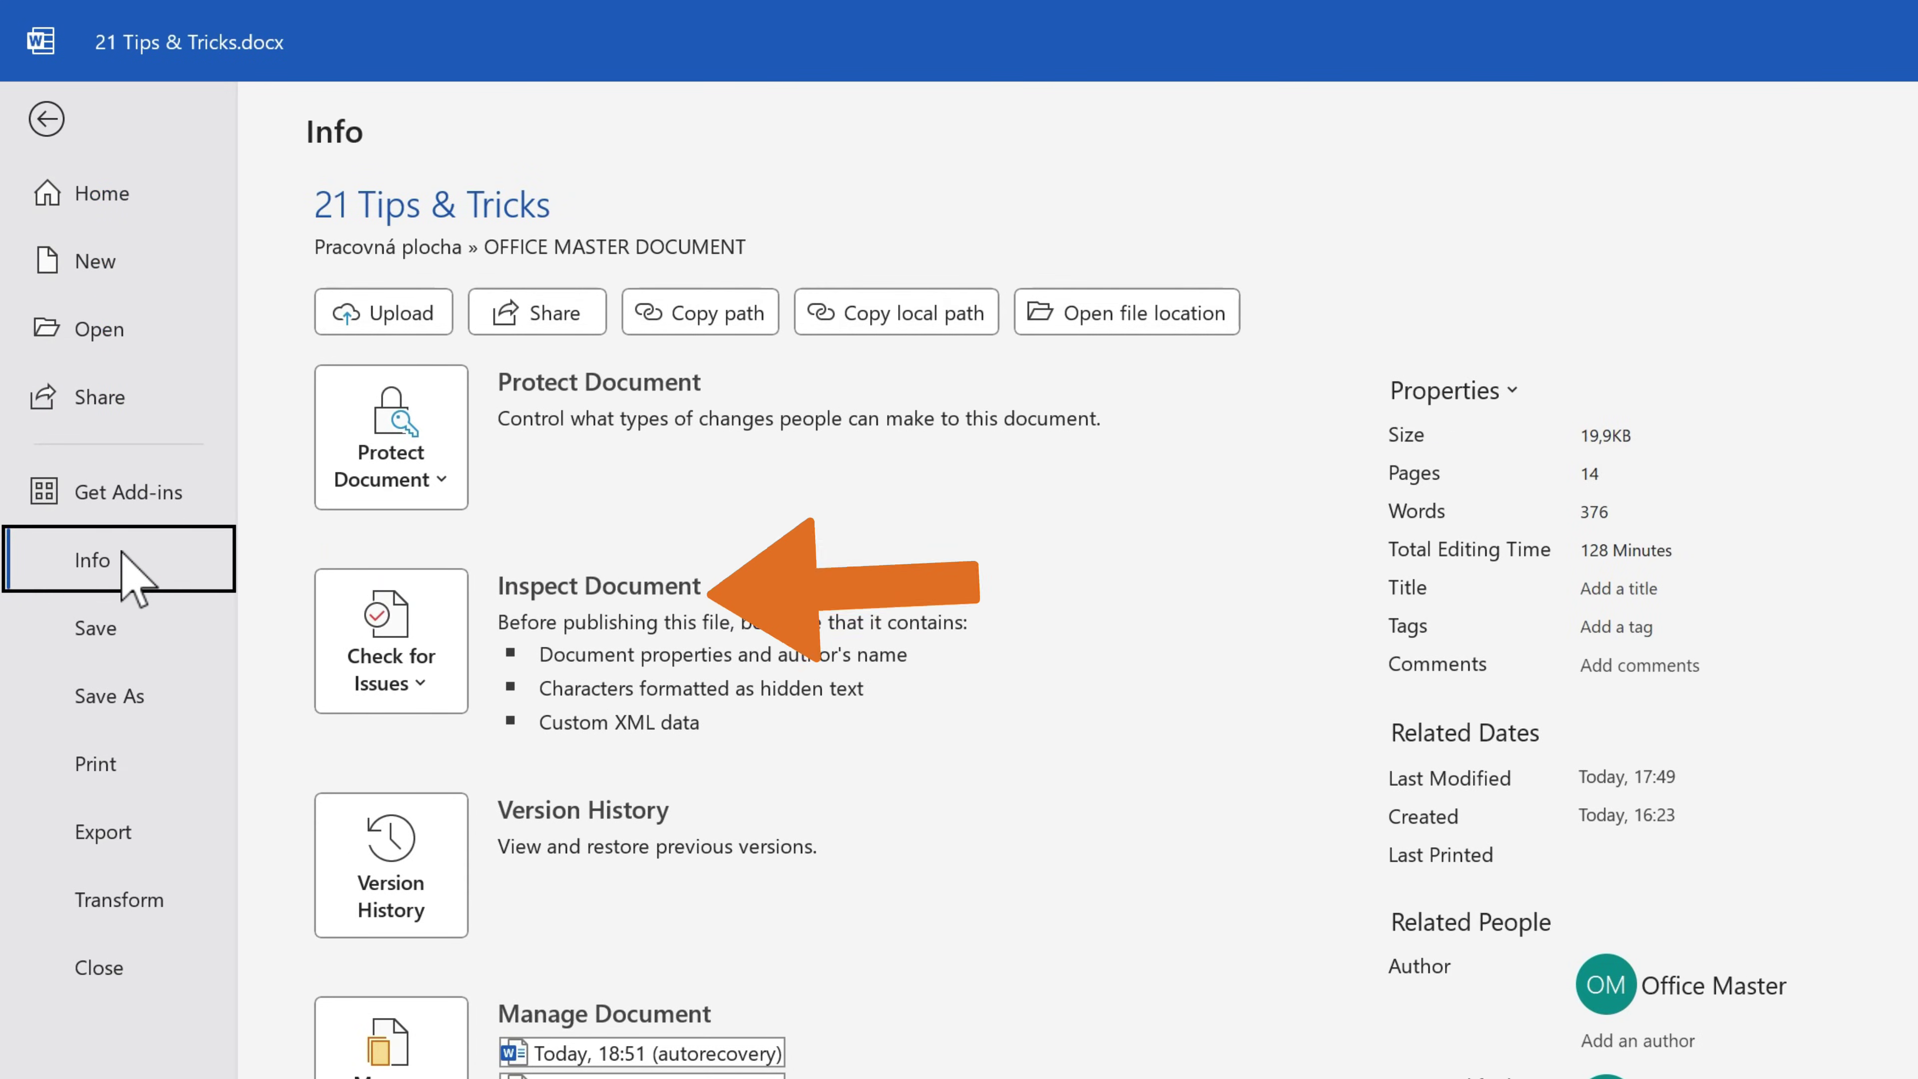
left_click(404, 634)
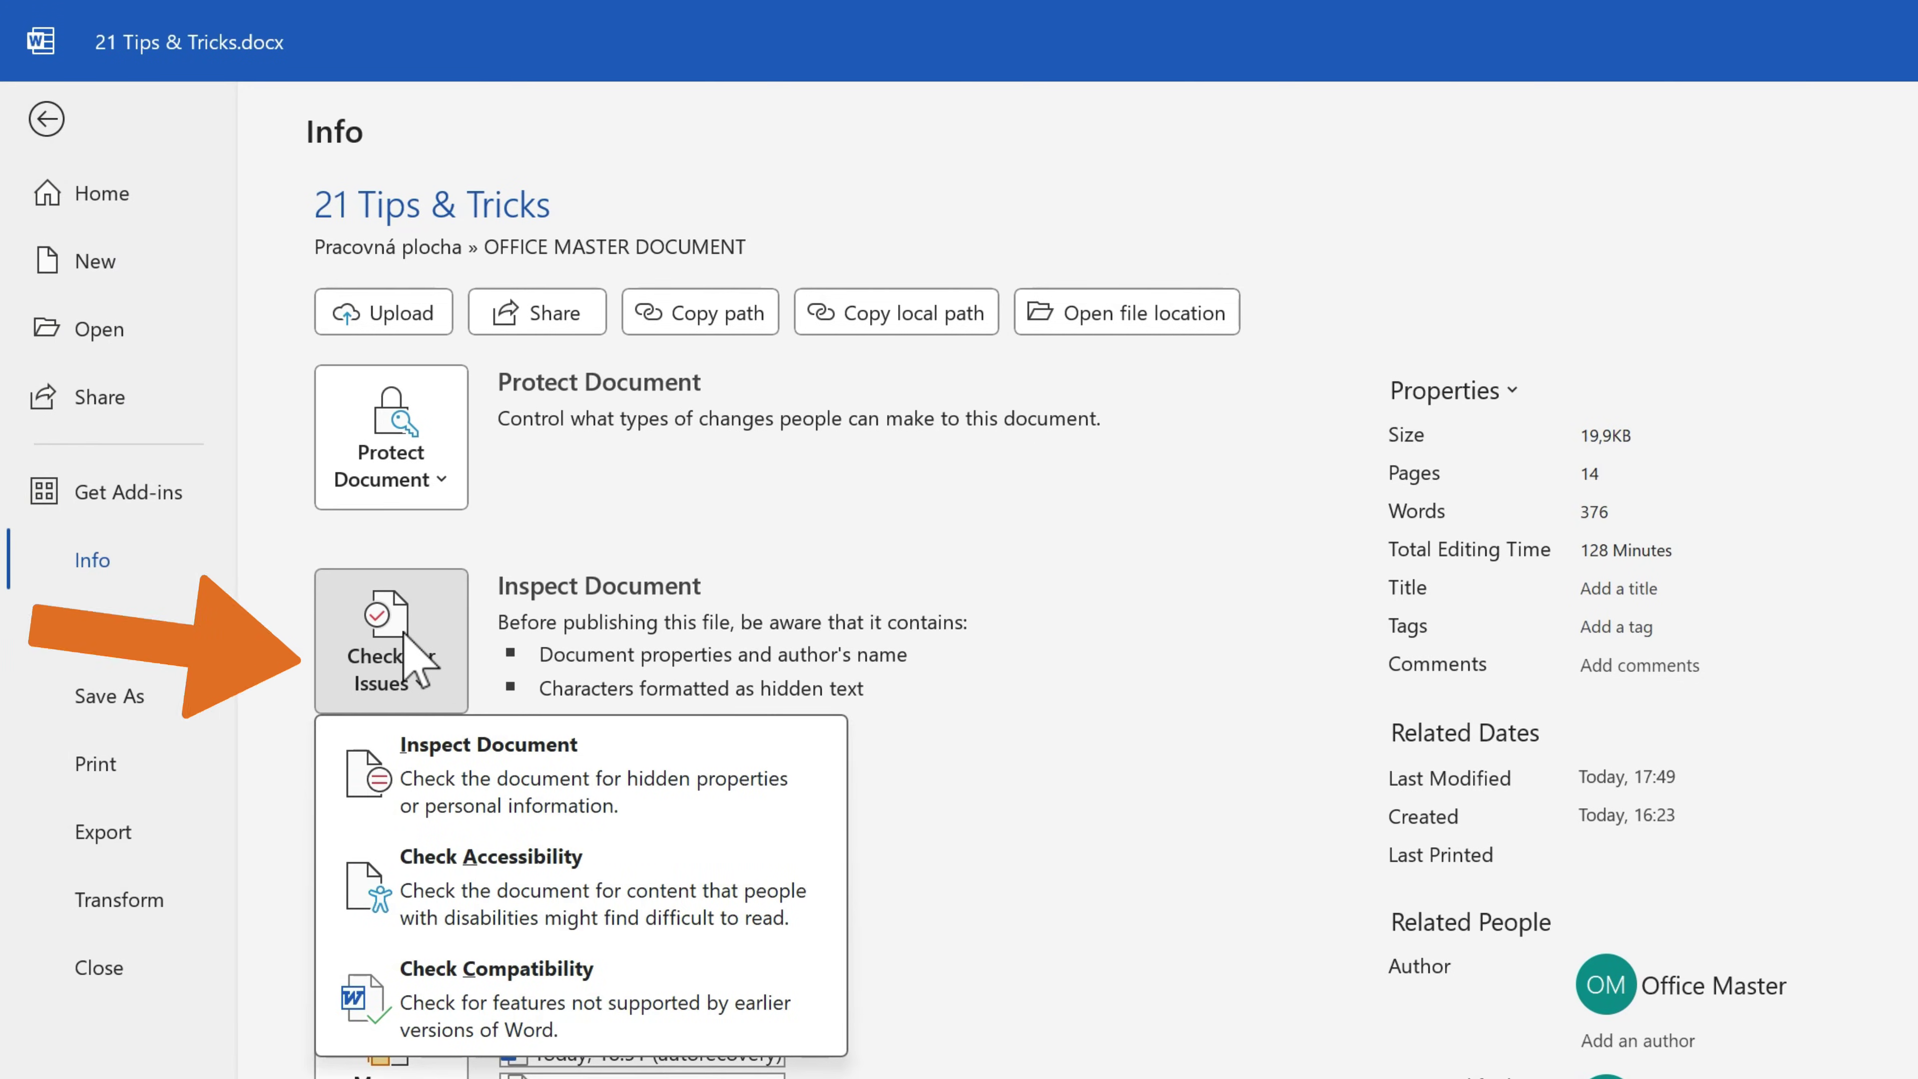
left_click(502, 774)
left_click(1607, 1021)
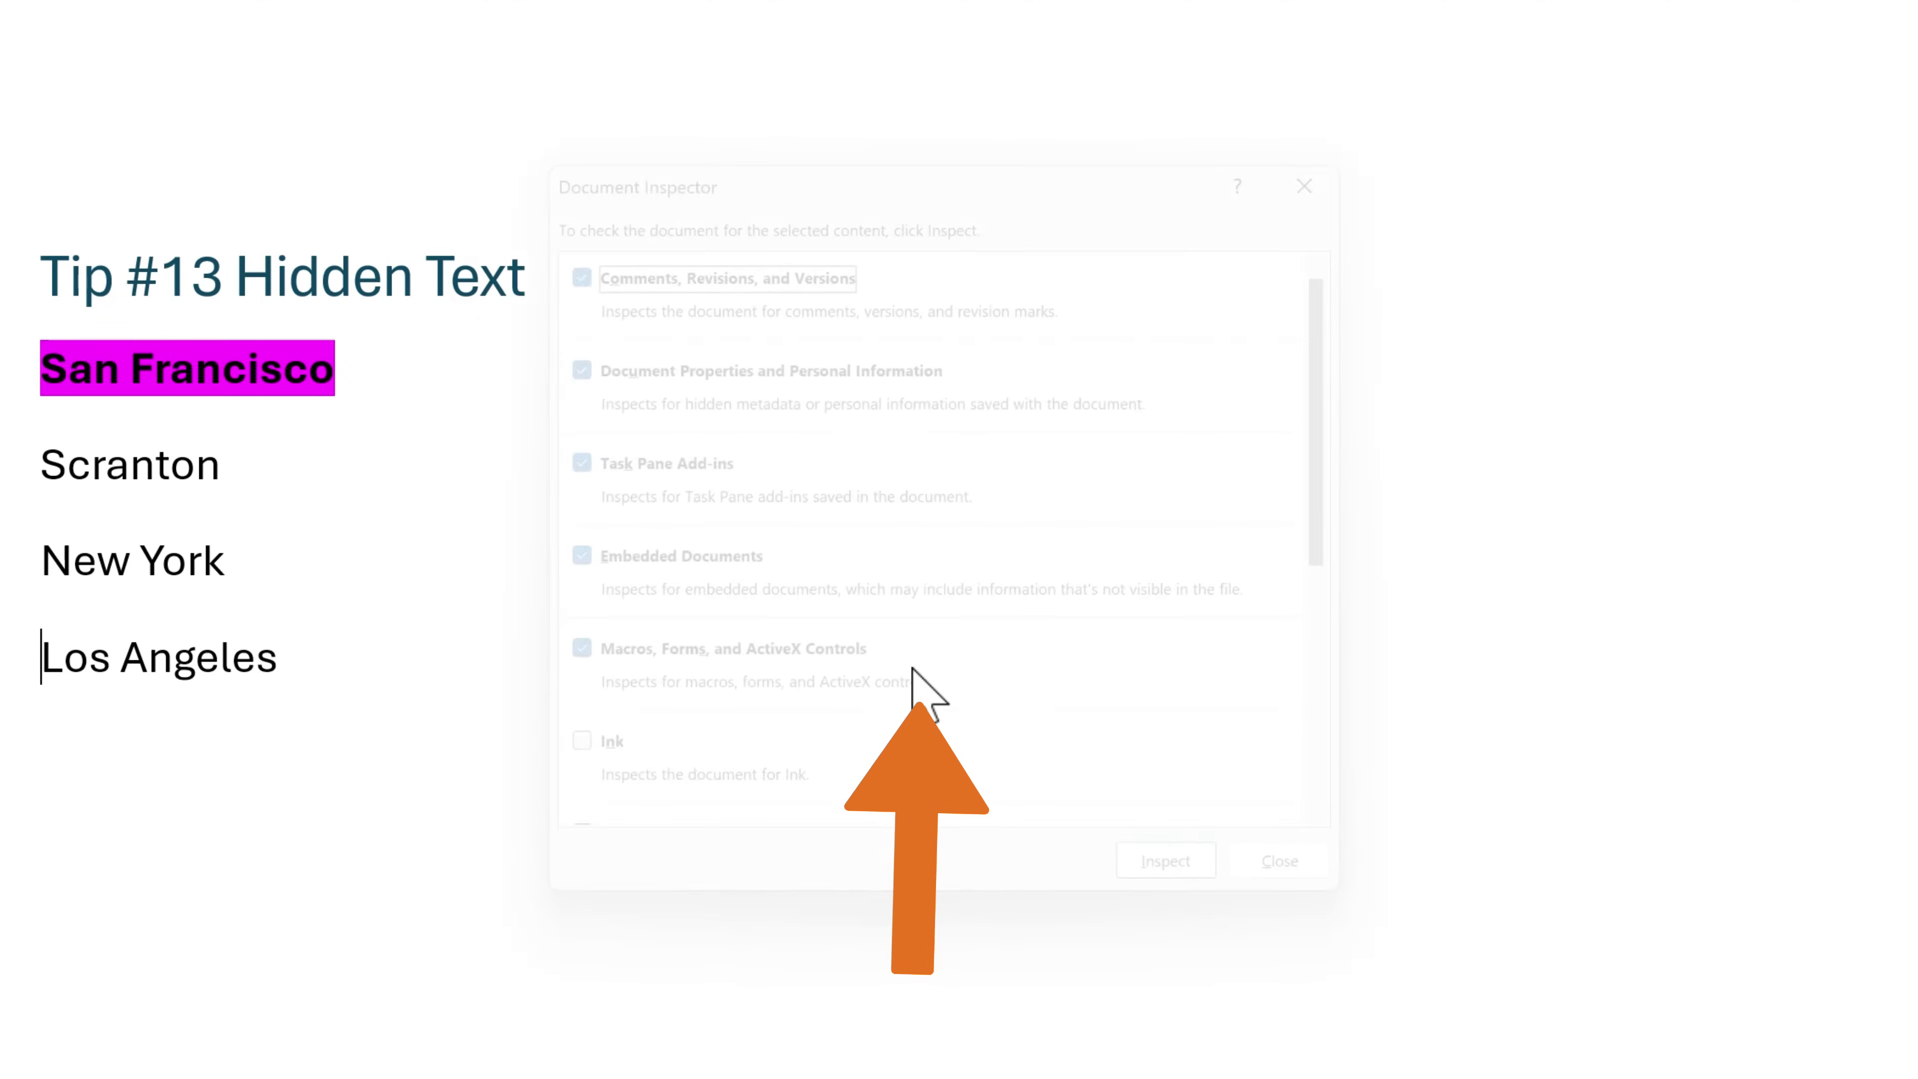
scroll(1173, 652, "down", 5)
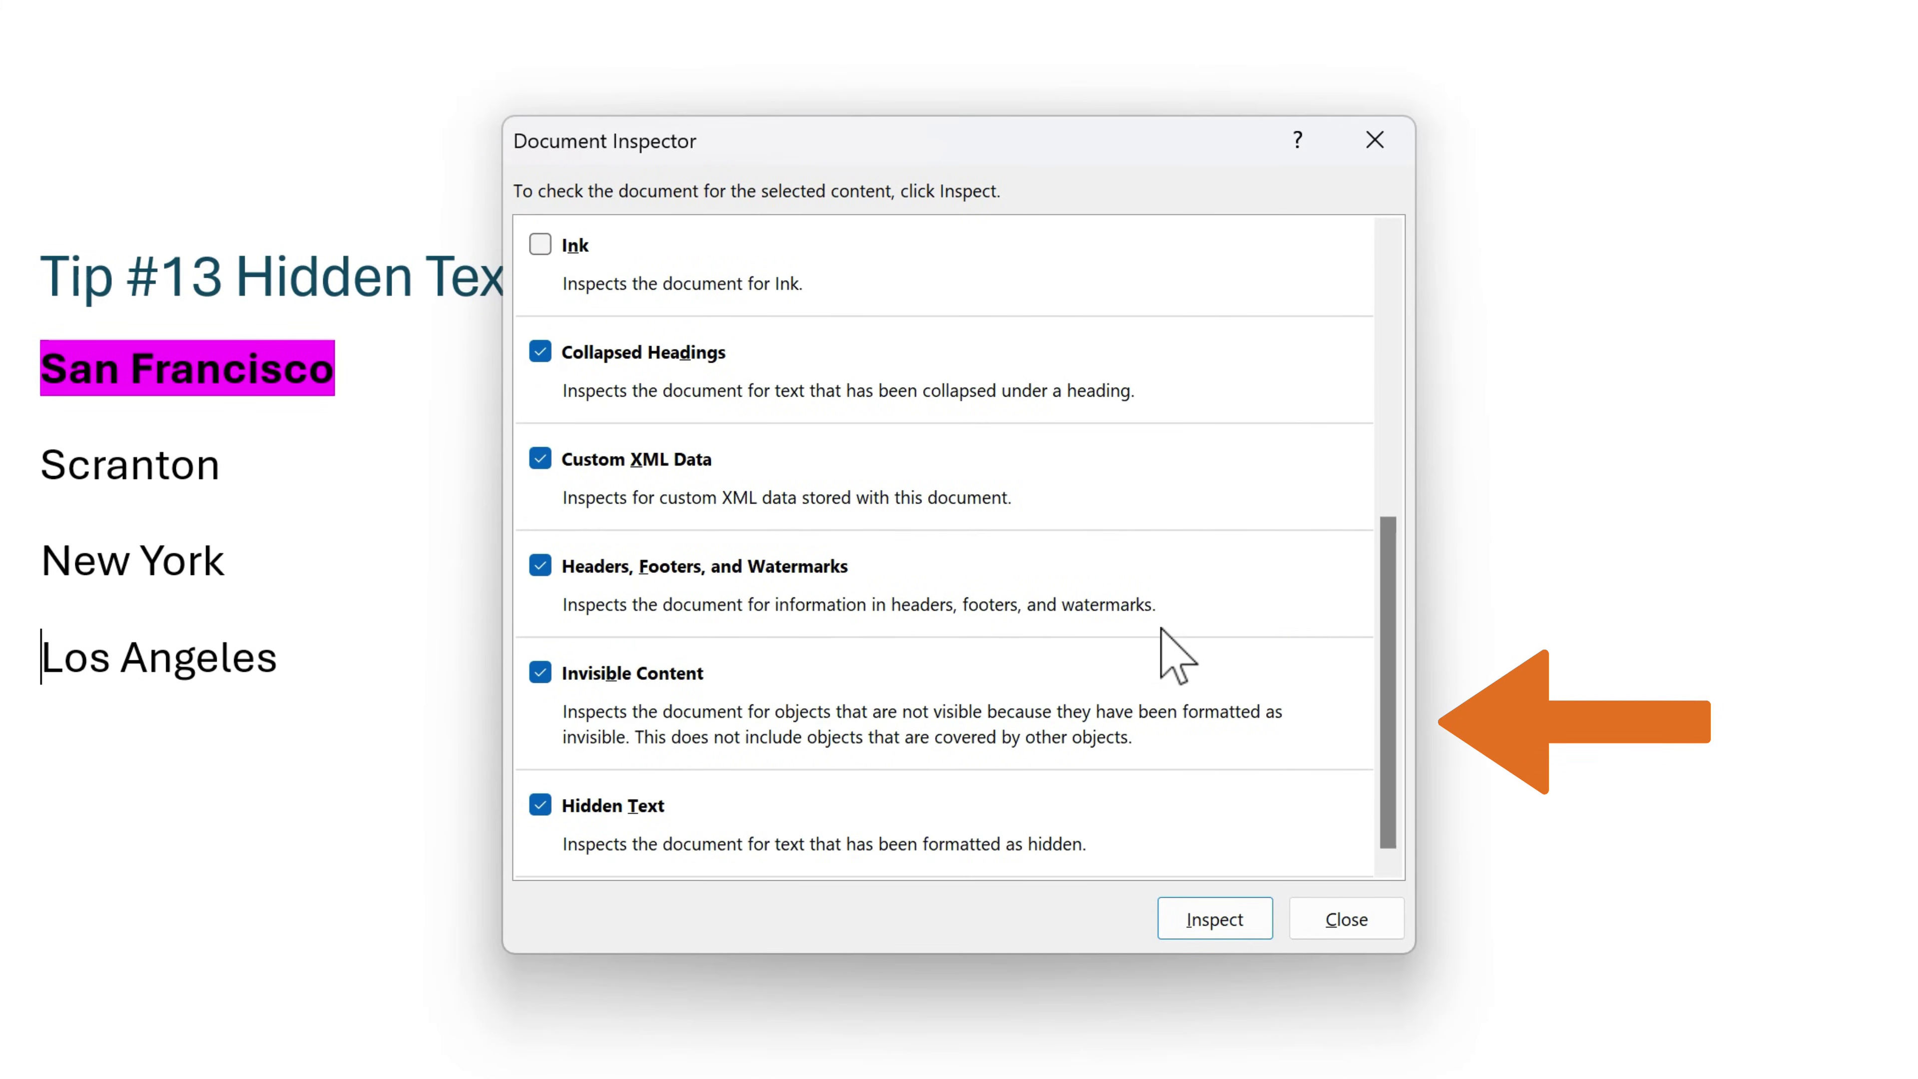
scroll(1198, 756, "up", 5)
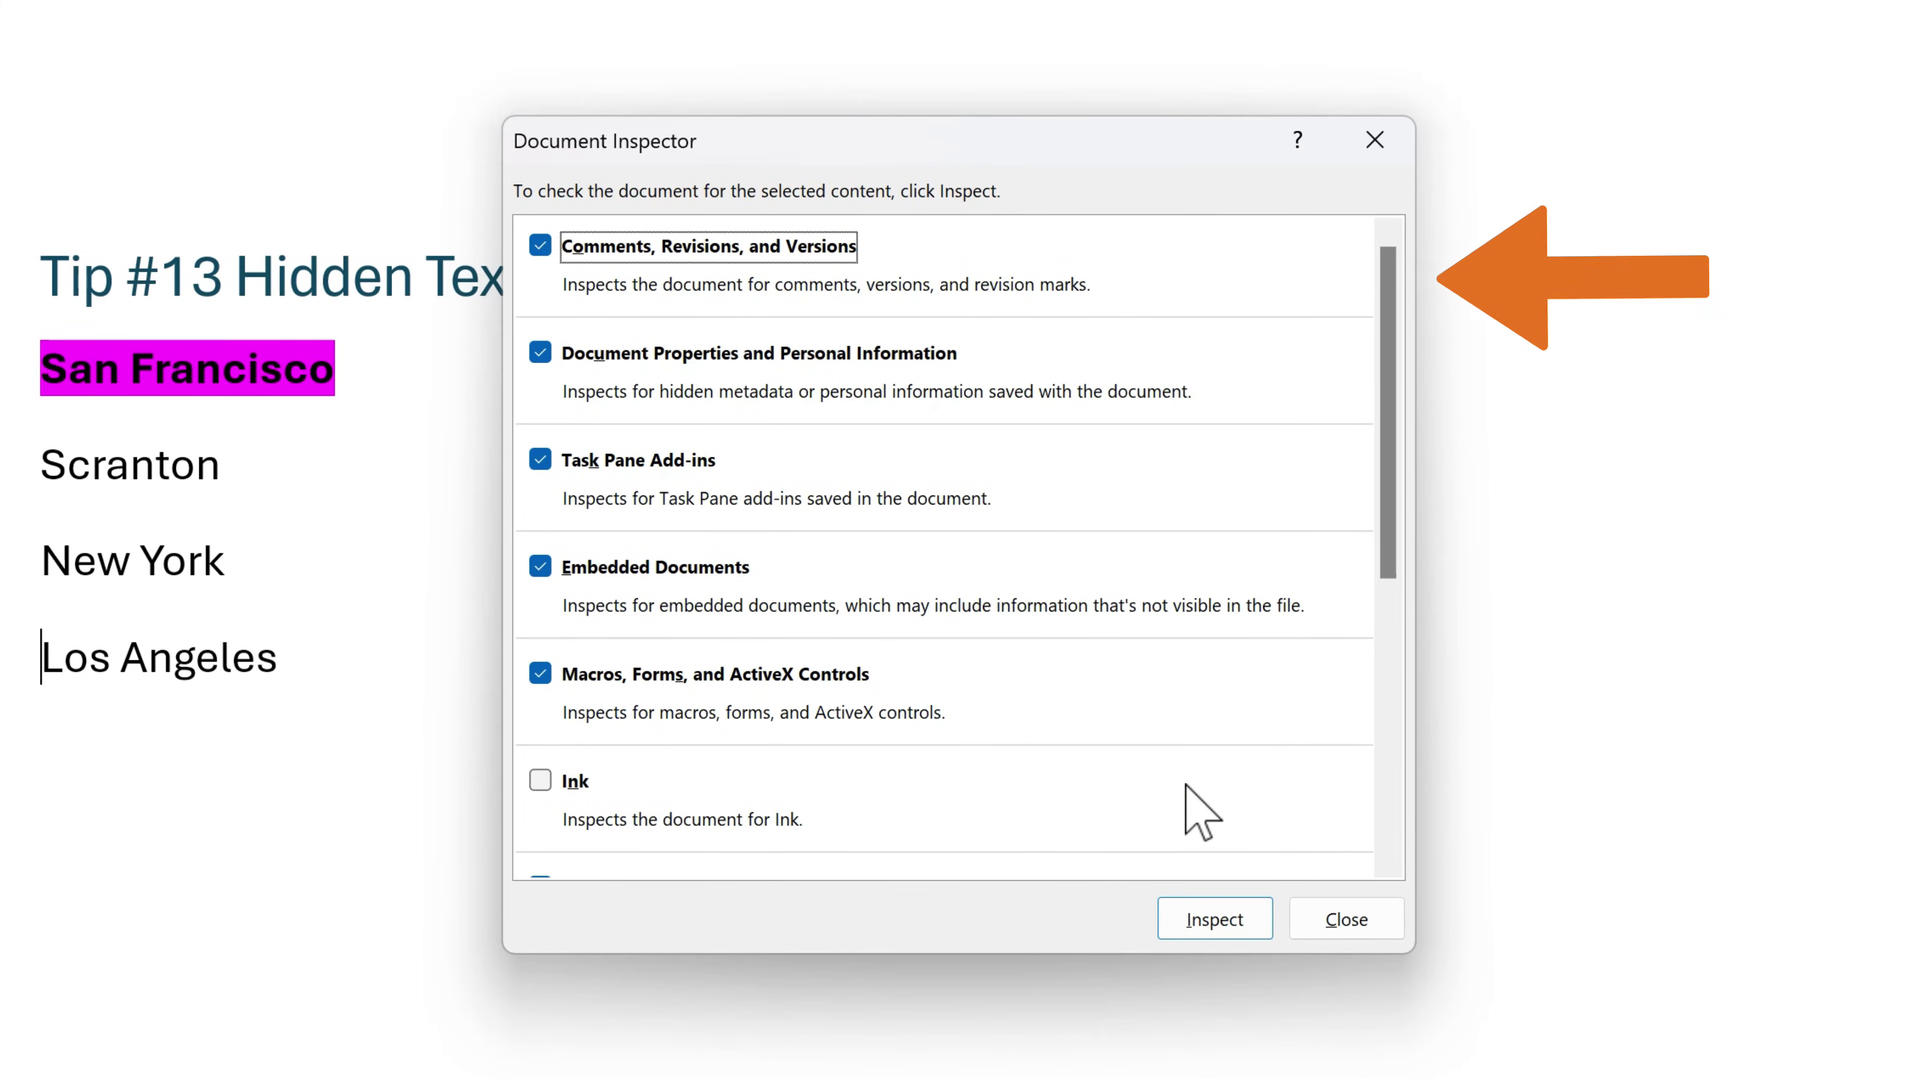
left_click(1248, 936)
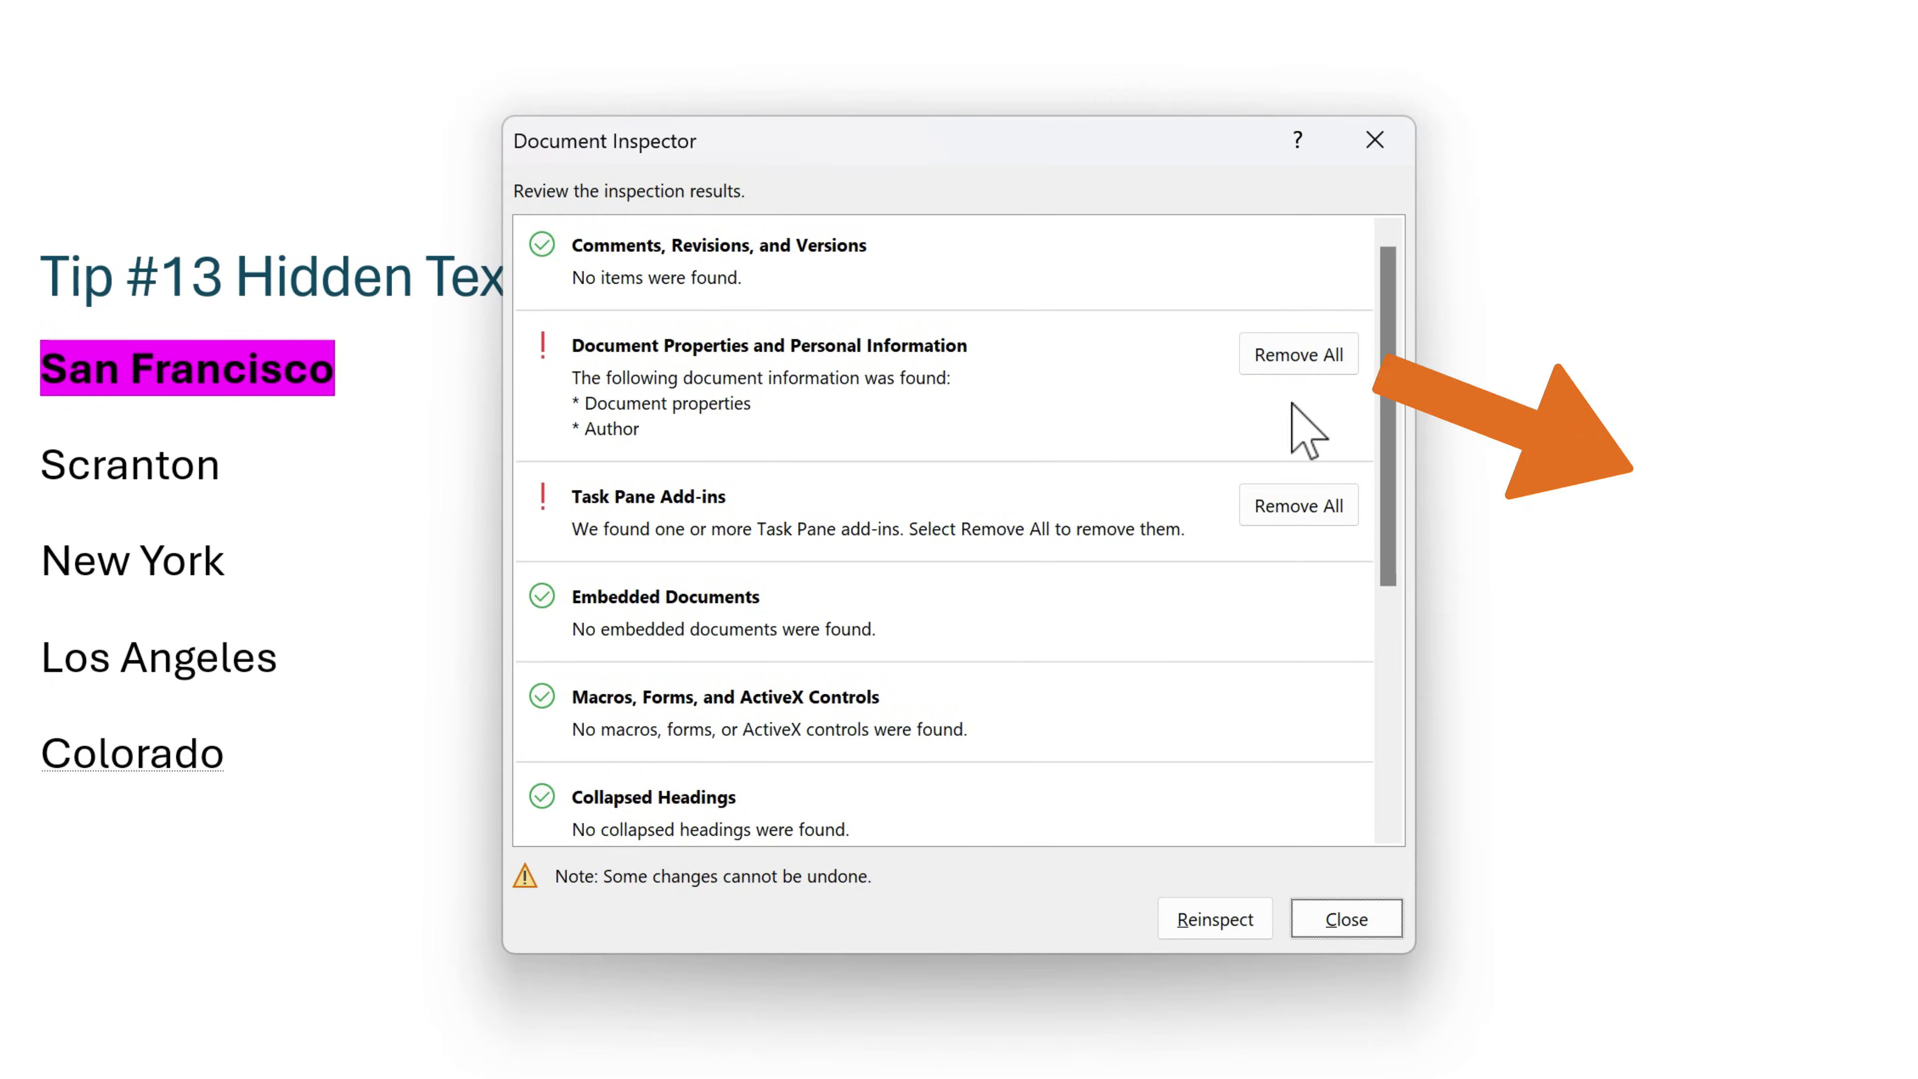
Step: Remove all hidden text through the inspection results and close the Document Inspector
left_click(1276, 508)
scroll(1200, 726, "down", 4)
scroll(1248, 759, "down", 2)
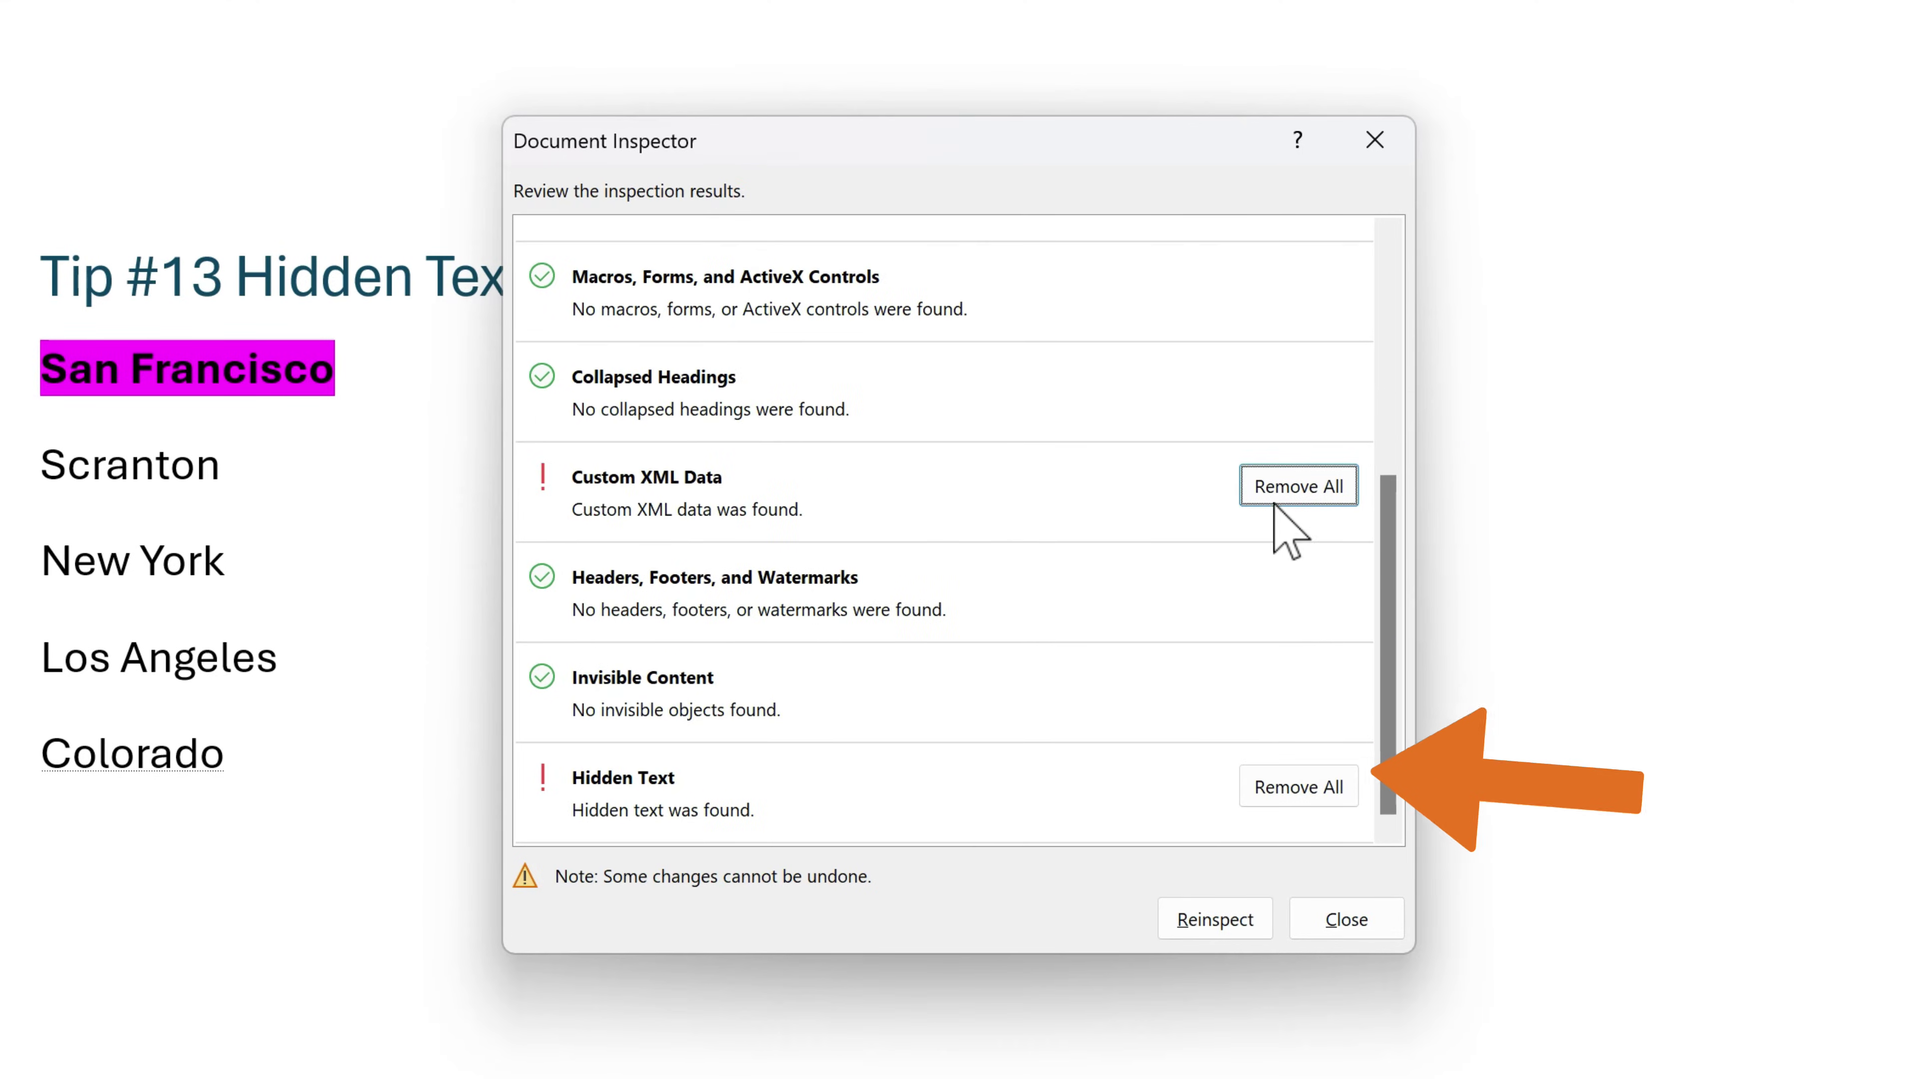
left_click(1282, 786)
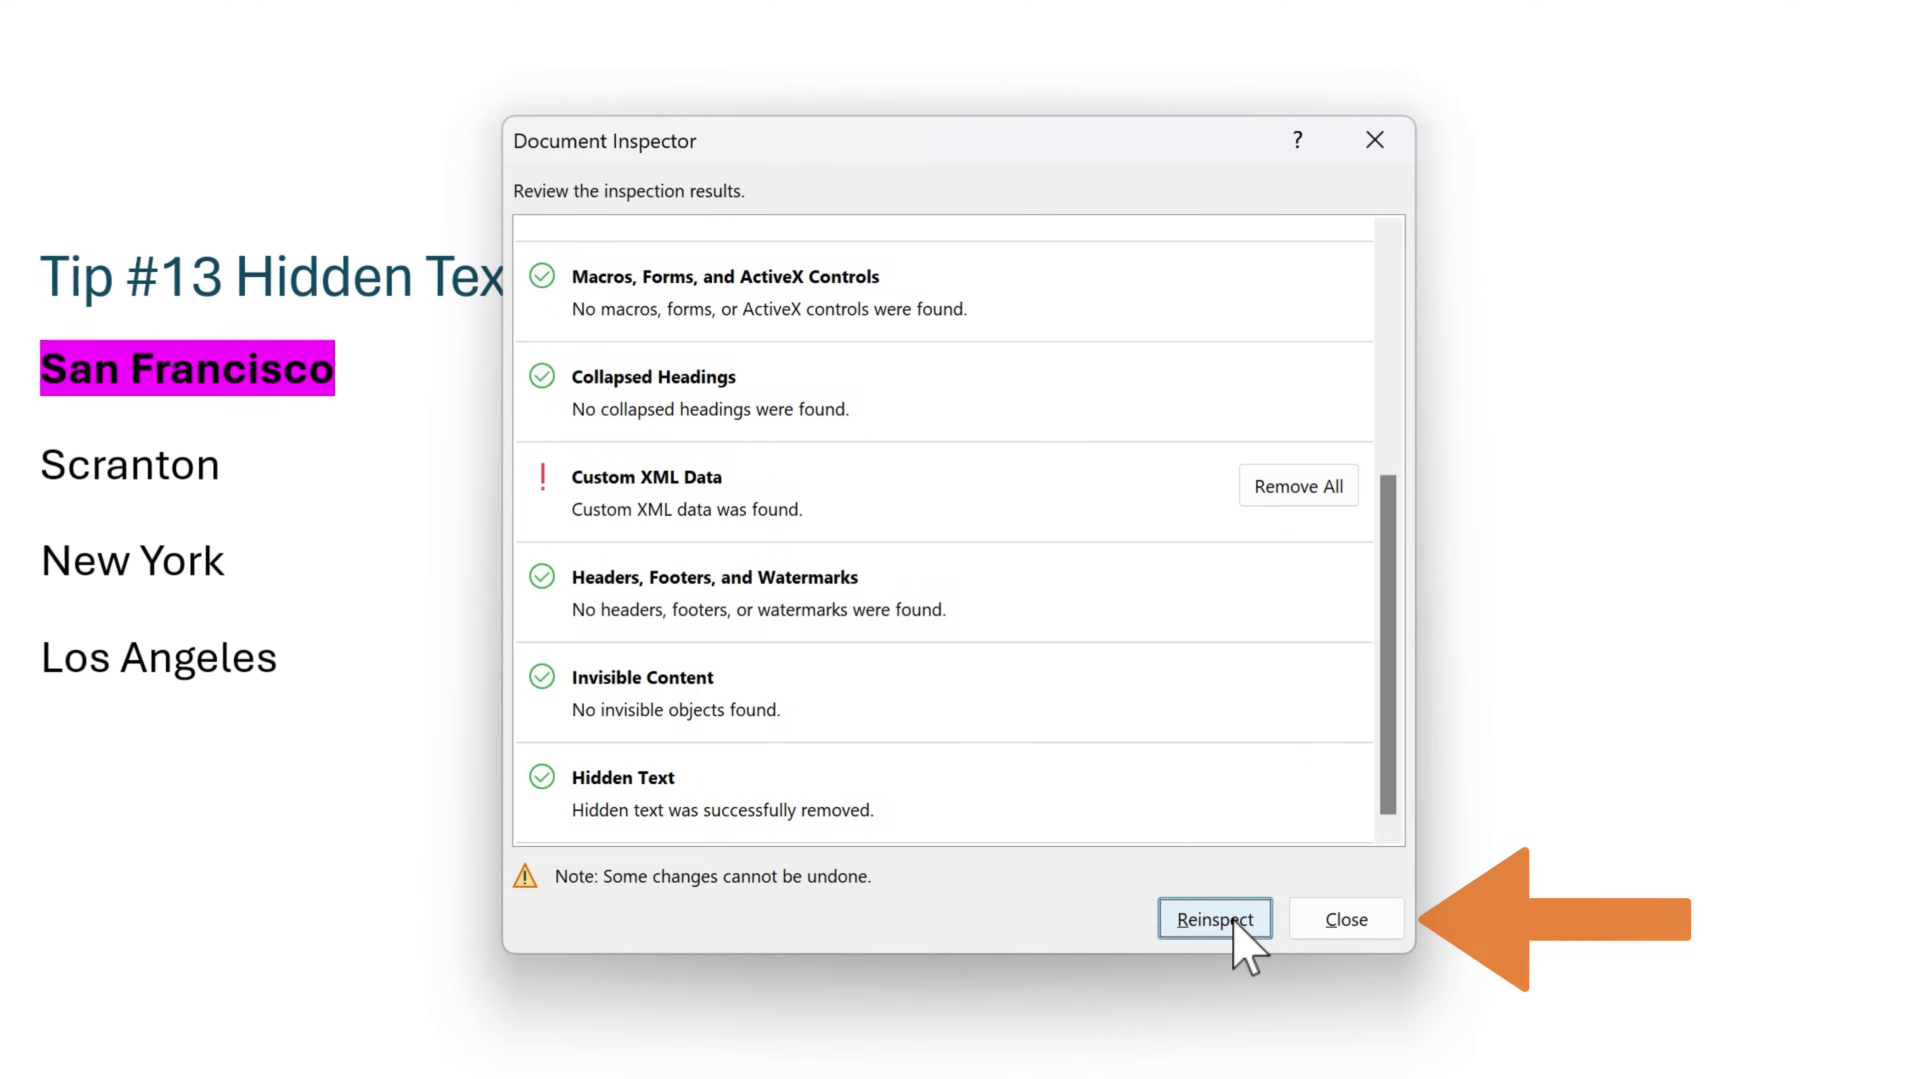
left_click(1344, 923)
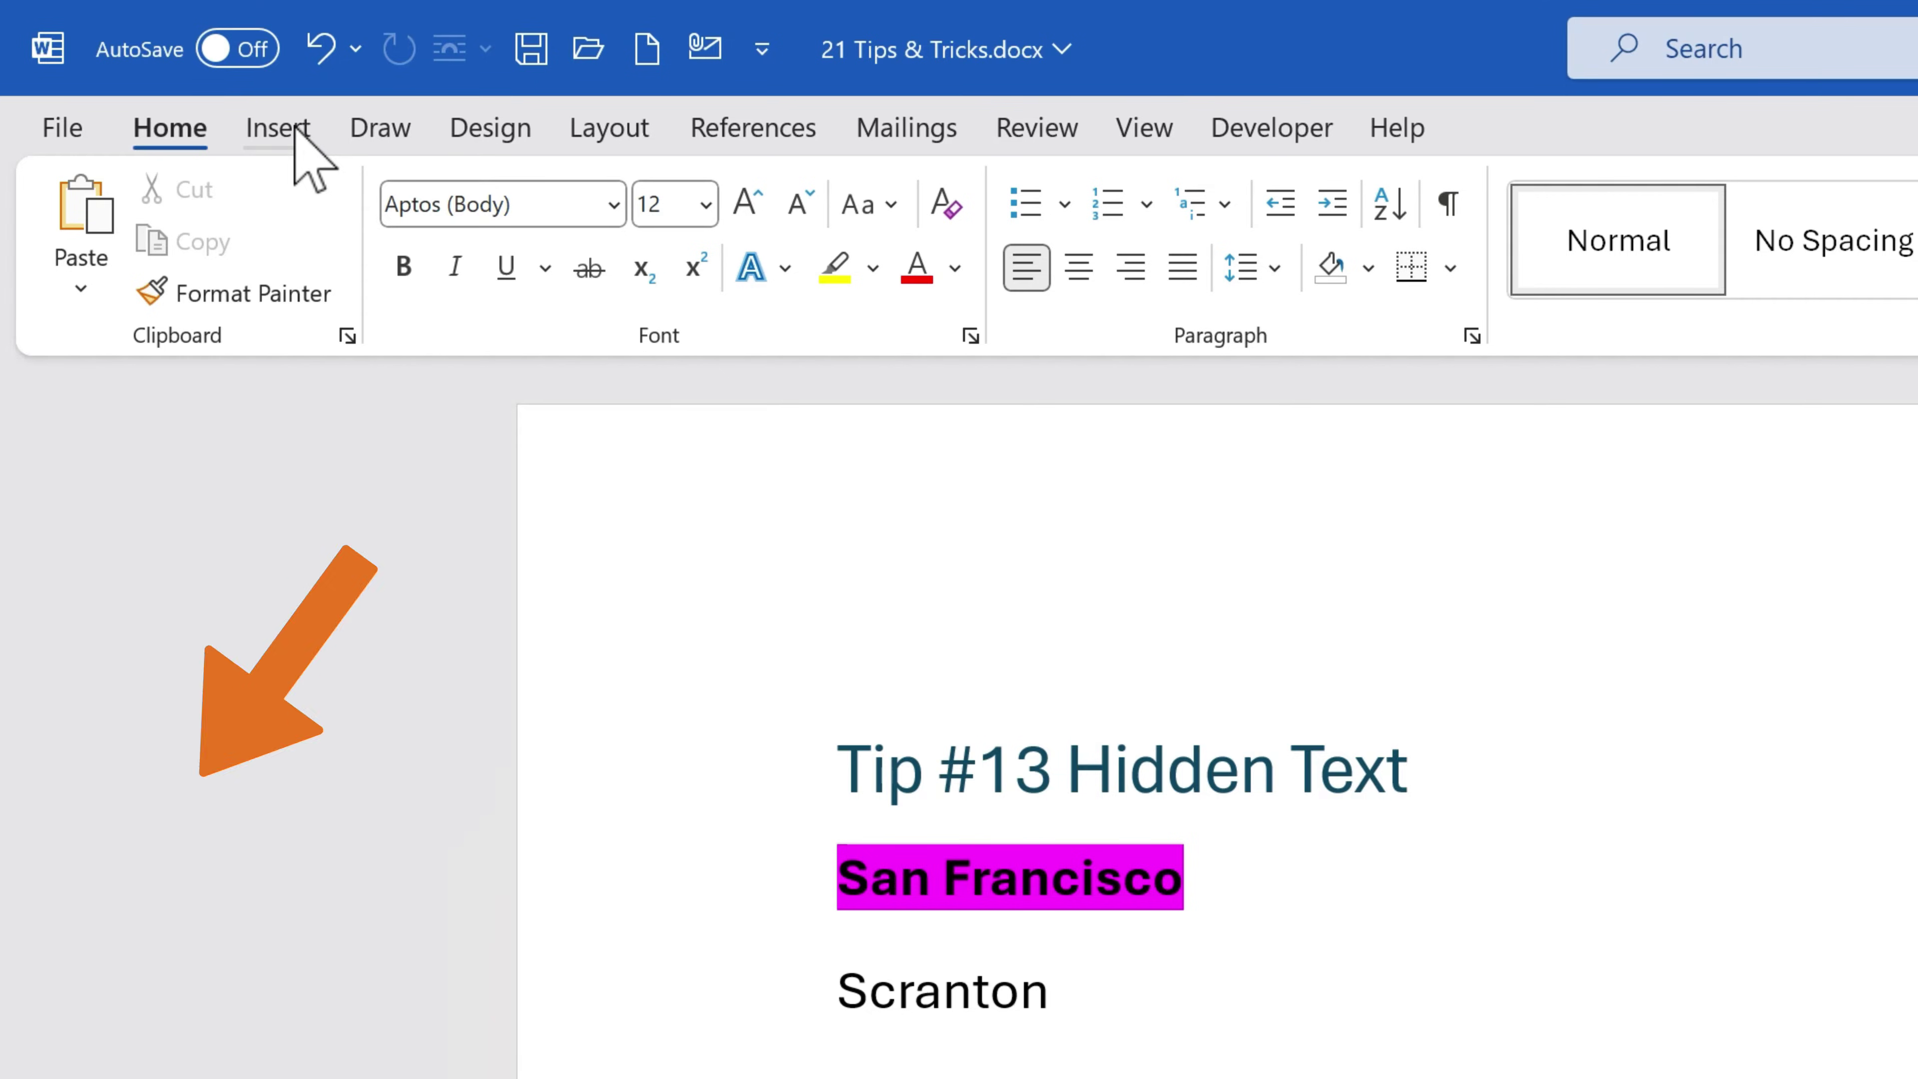
Step: Insert a screenshot of the open Wall Street Journal browser window below Los Angeles and scale it down to roughly half its width
left_click(295, 128)
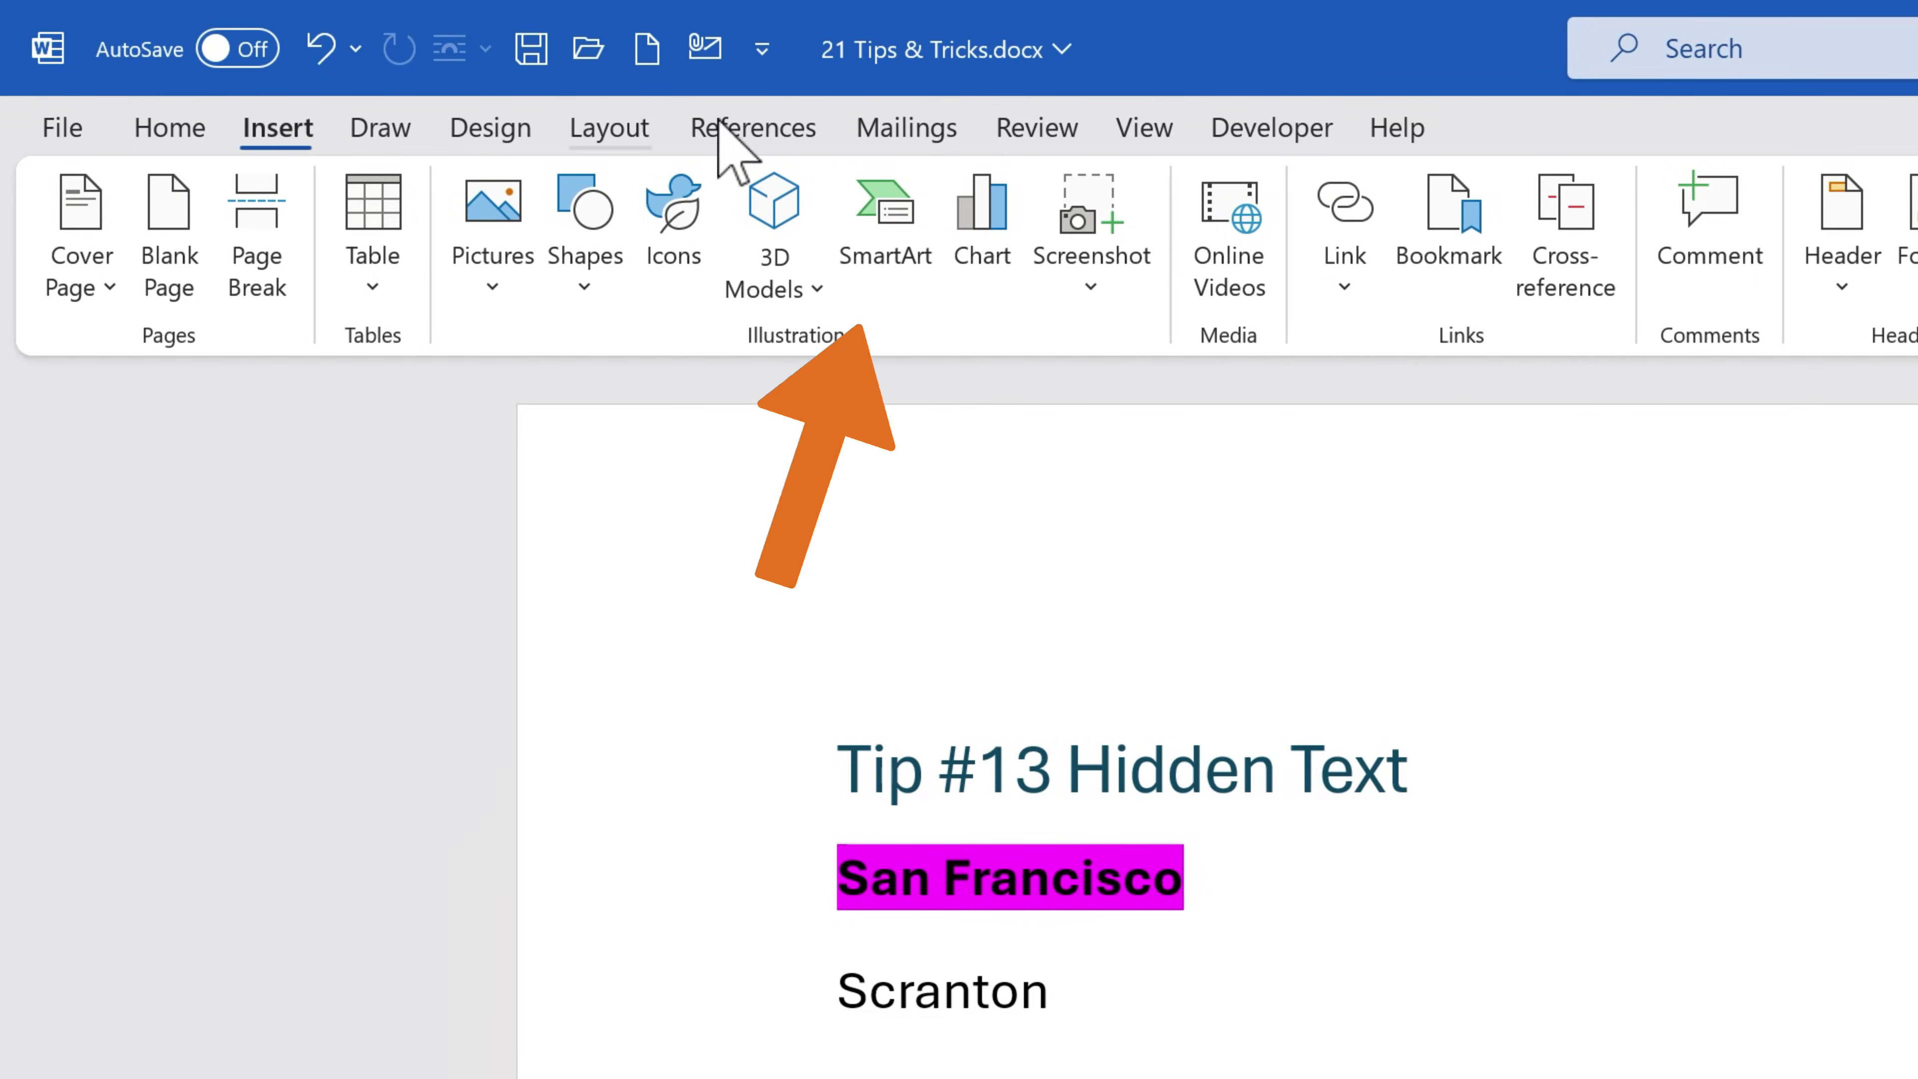
left_click(1105, 253)
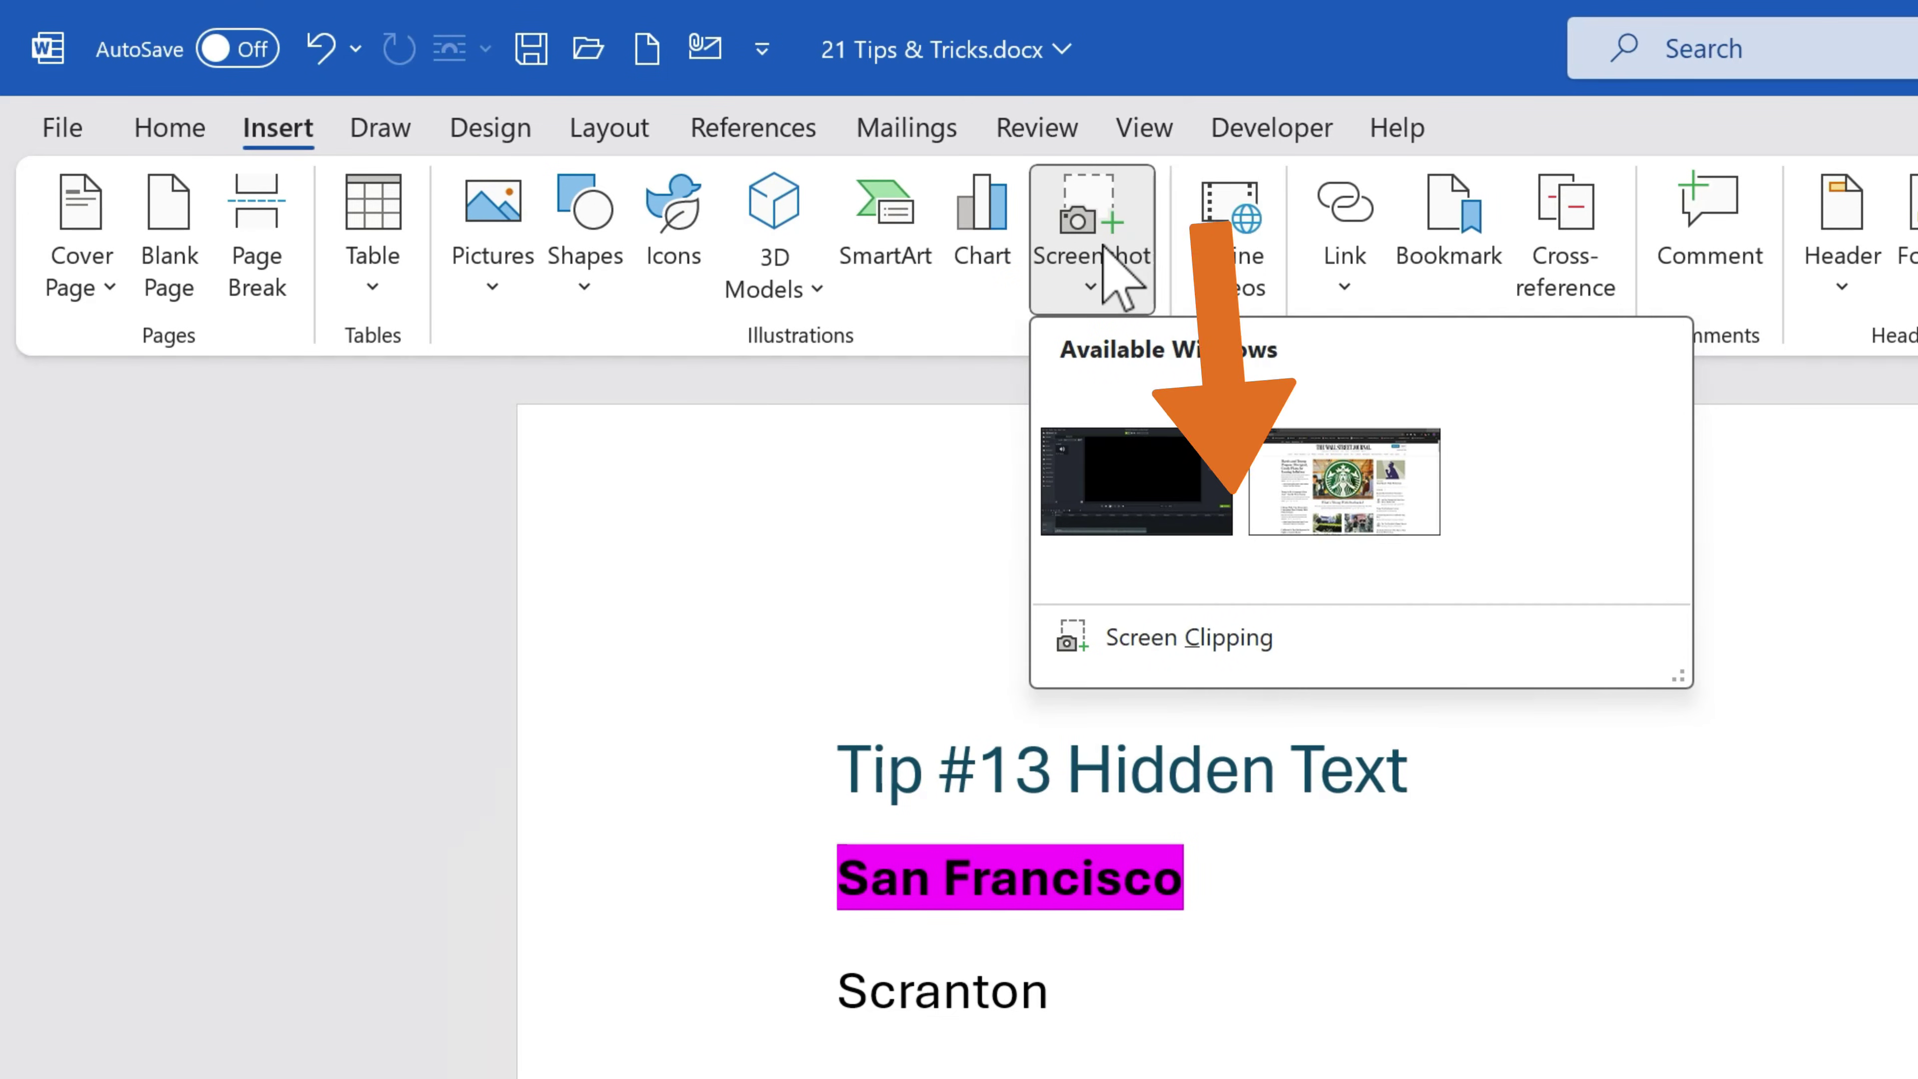
left_click(1379, 492)
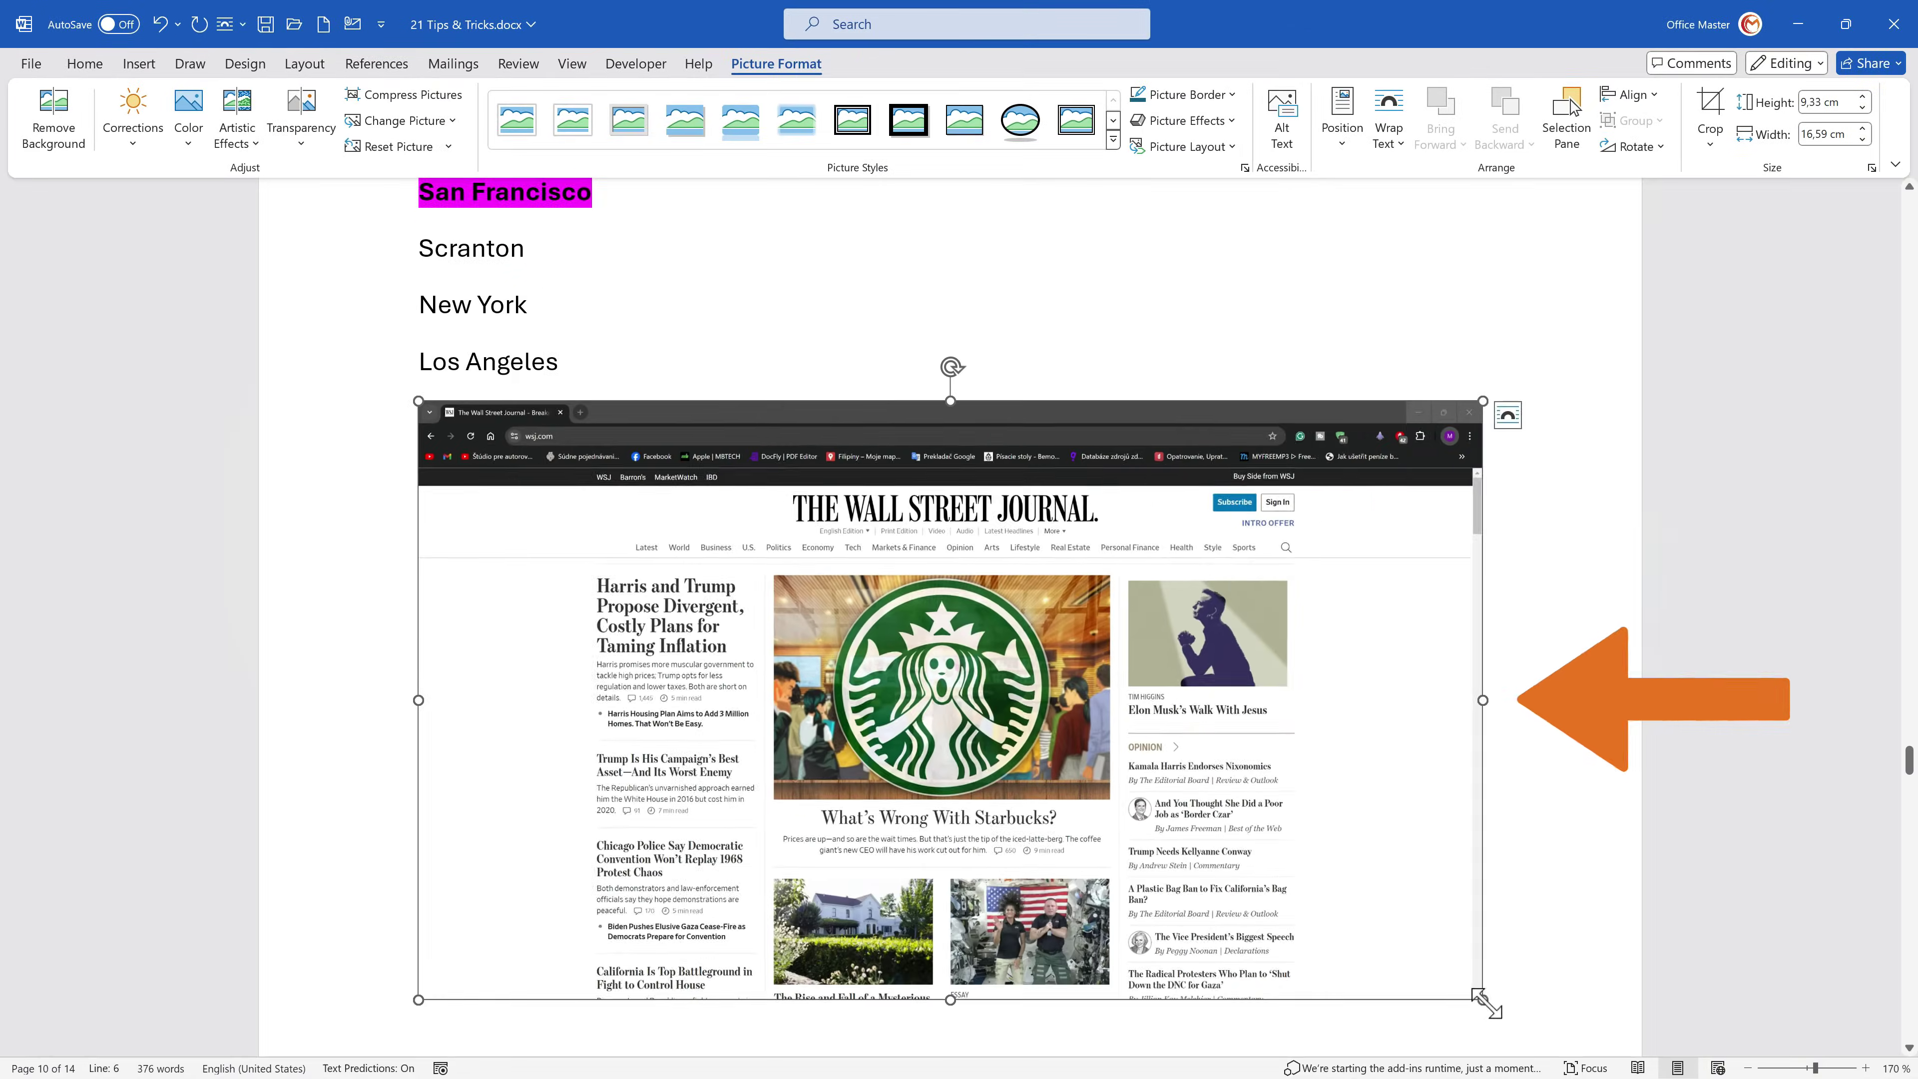
left_click_drag(1485, 997, 972, 707)
left_click(1125, 583)
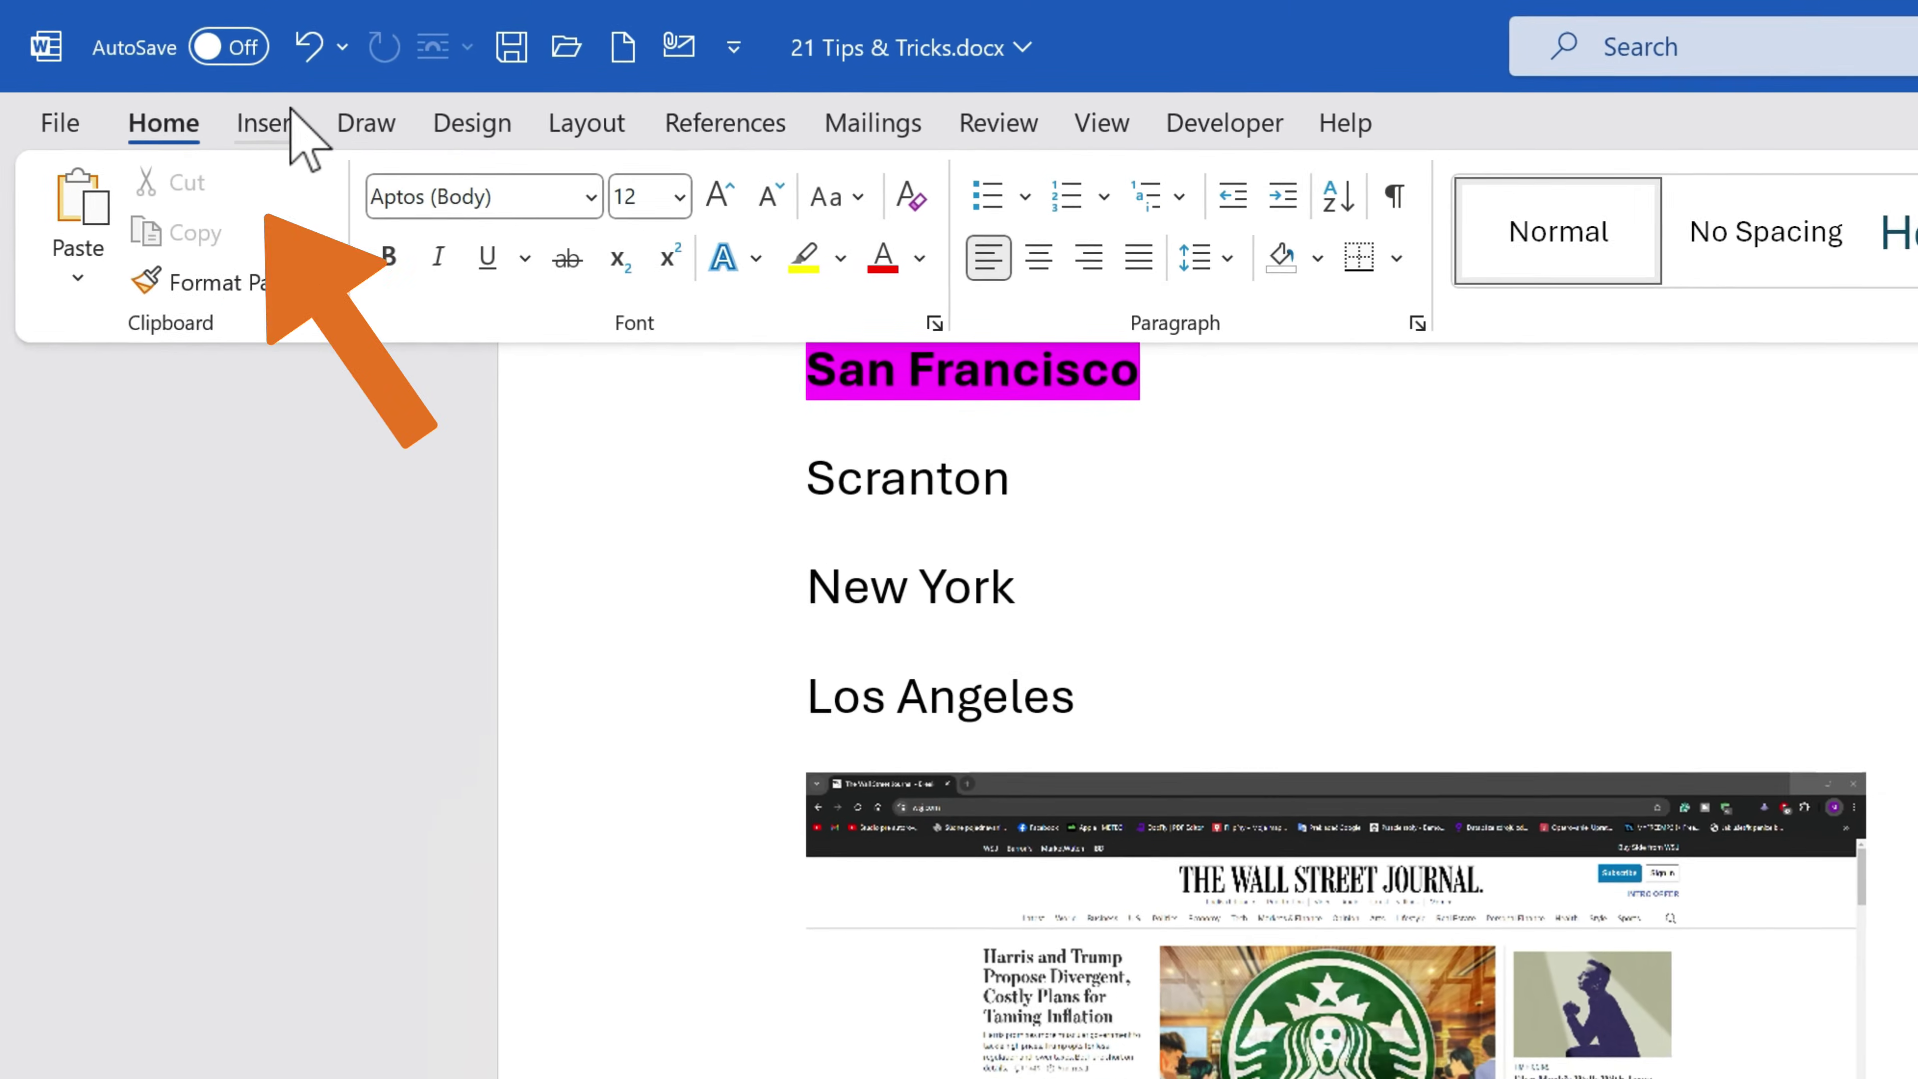
Step: Insert a screen clipping of the Starbucks picture from the Wall Street Journal page below the first screenshot and scale it down
left_click(139, 63)
left_click(1091, 227)
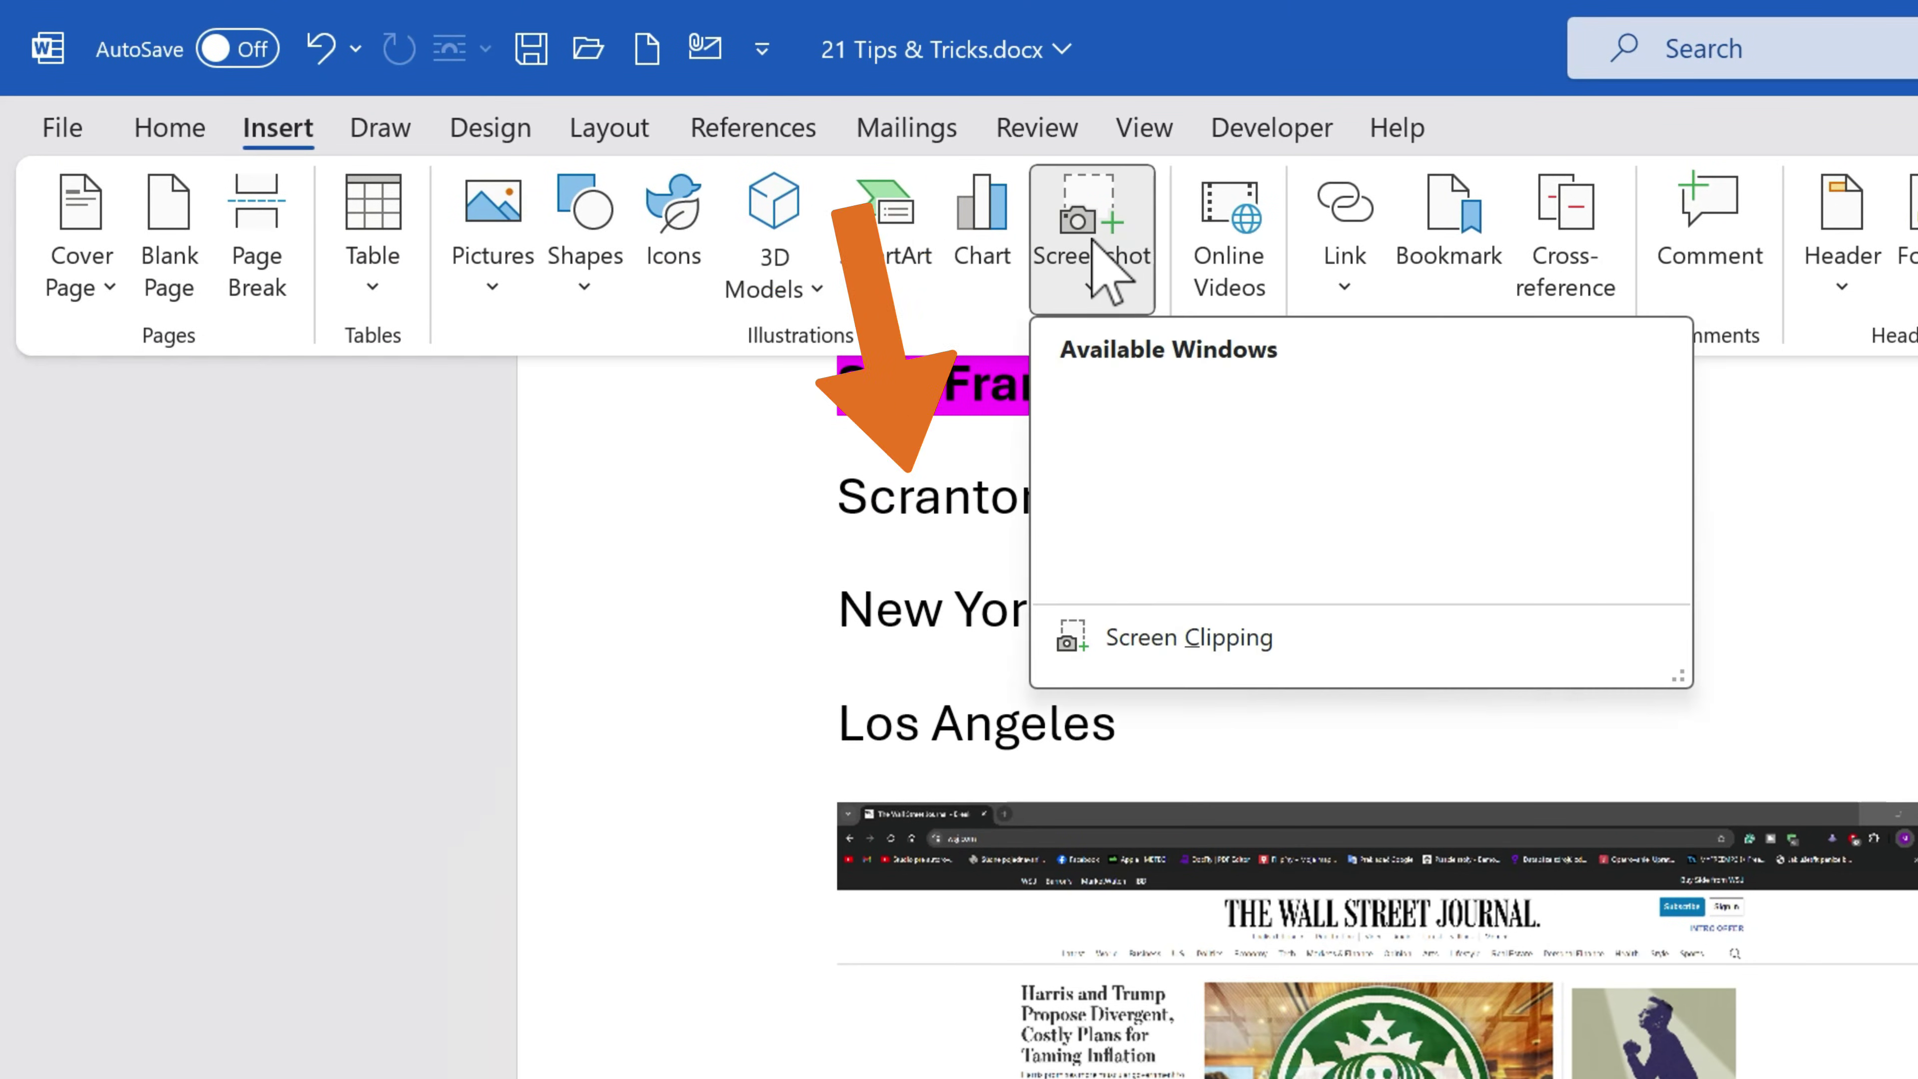
left_click(1193, 641)
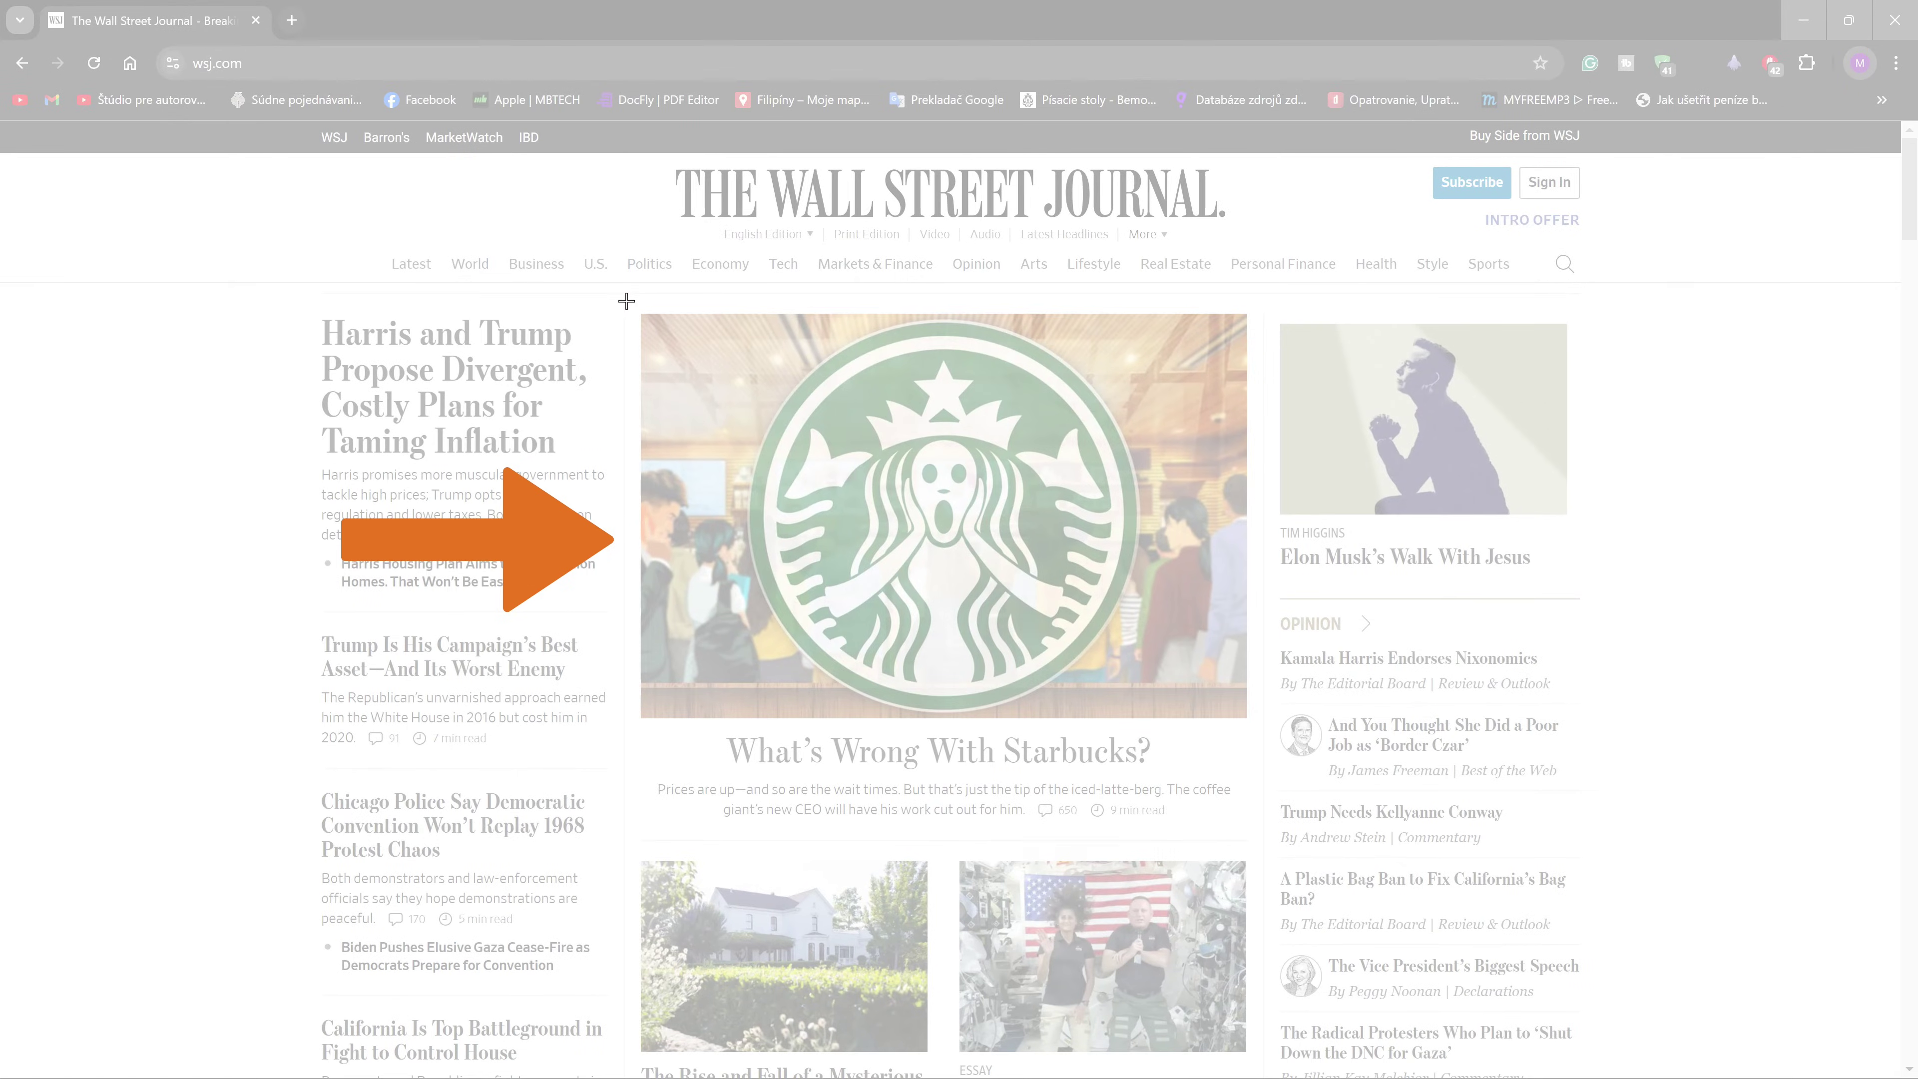
left_click_drag(626, 300, 1255, 726)
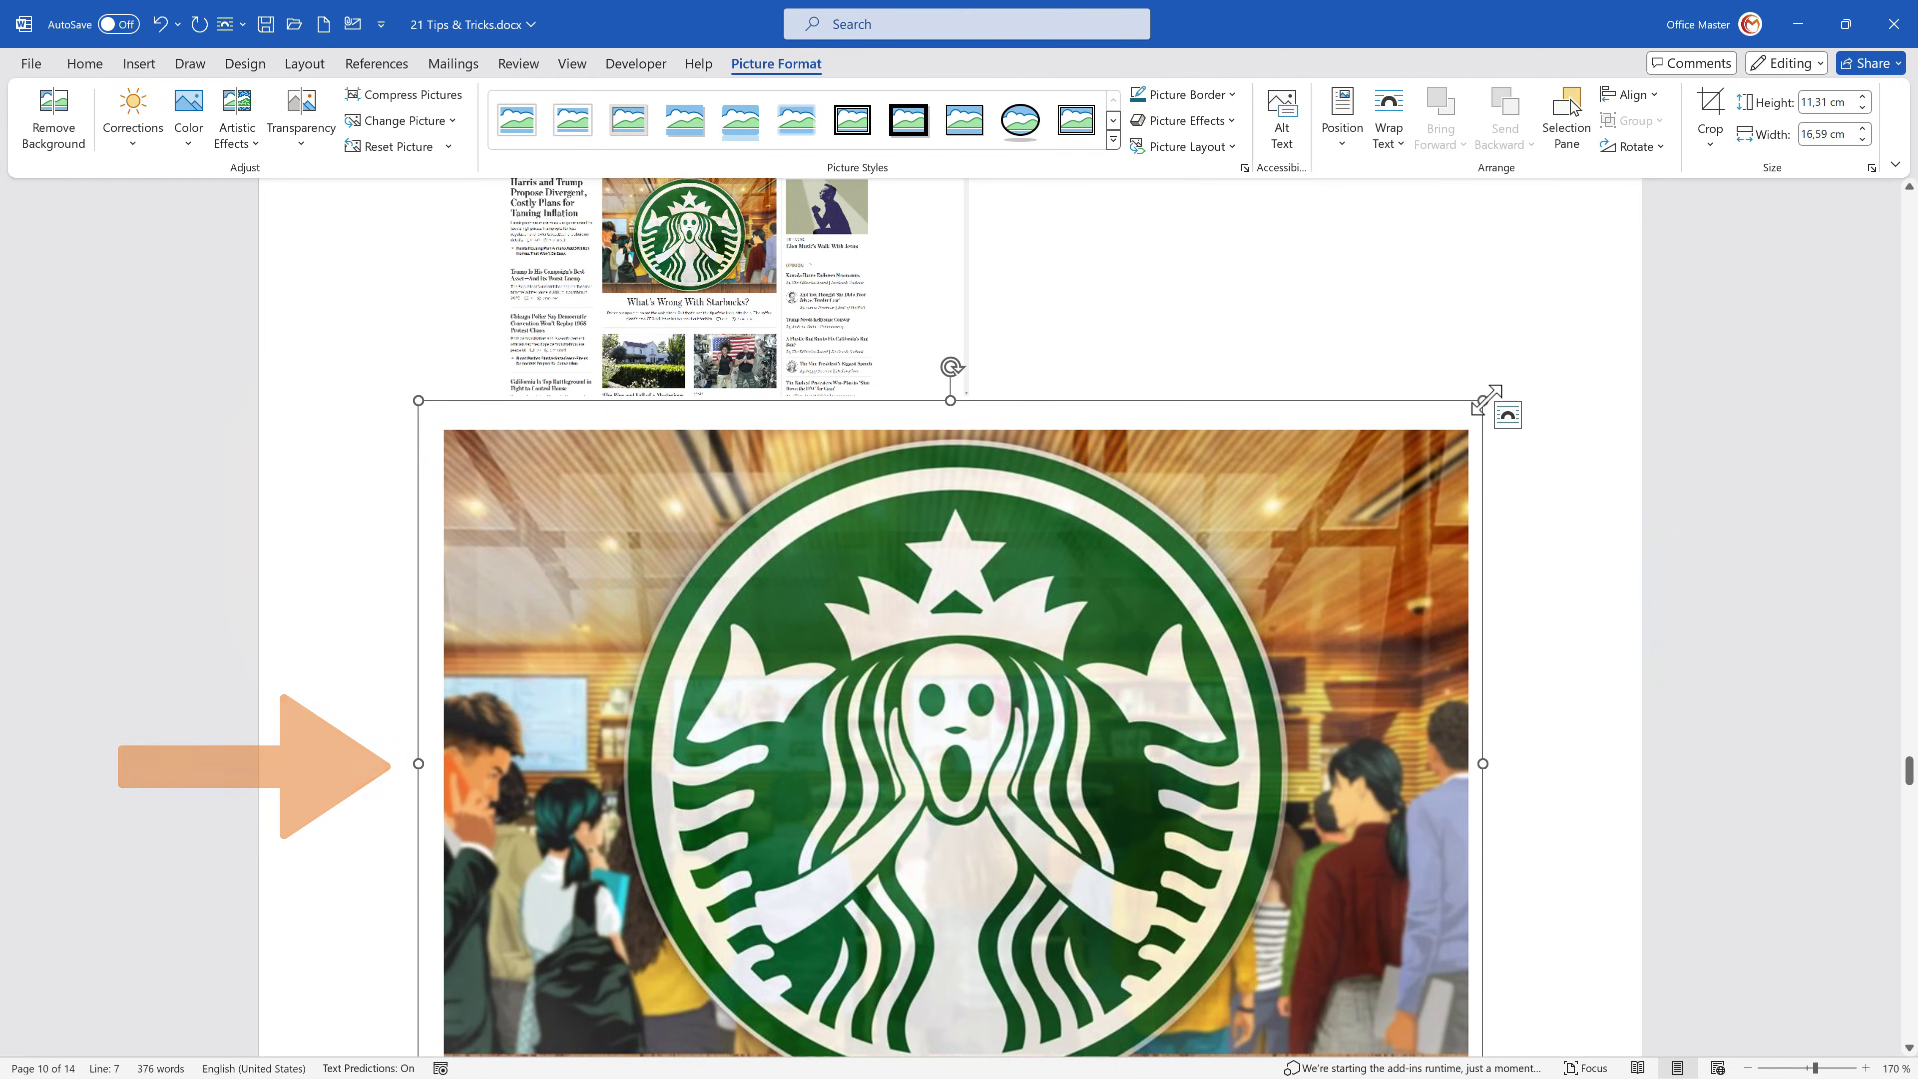
left_click_drag(1484, 400, 1087, 416)
left_click(1383, 737)
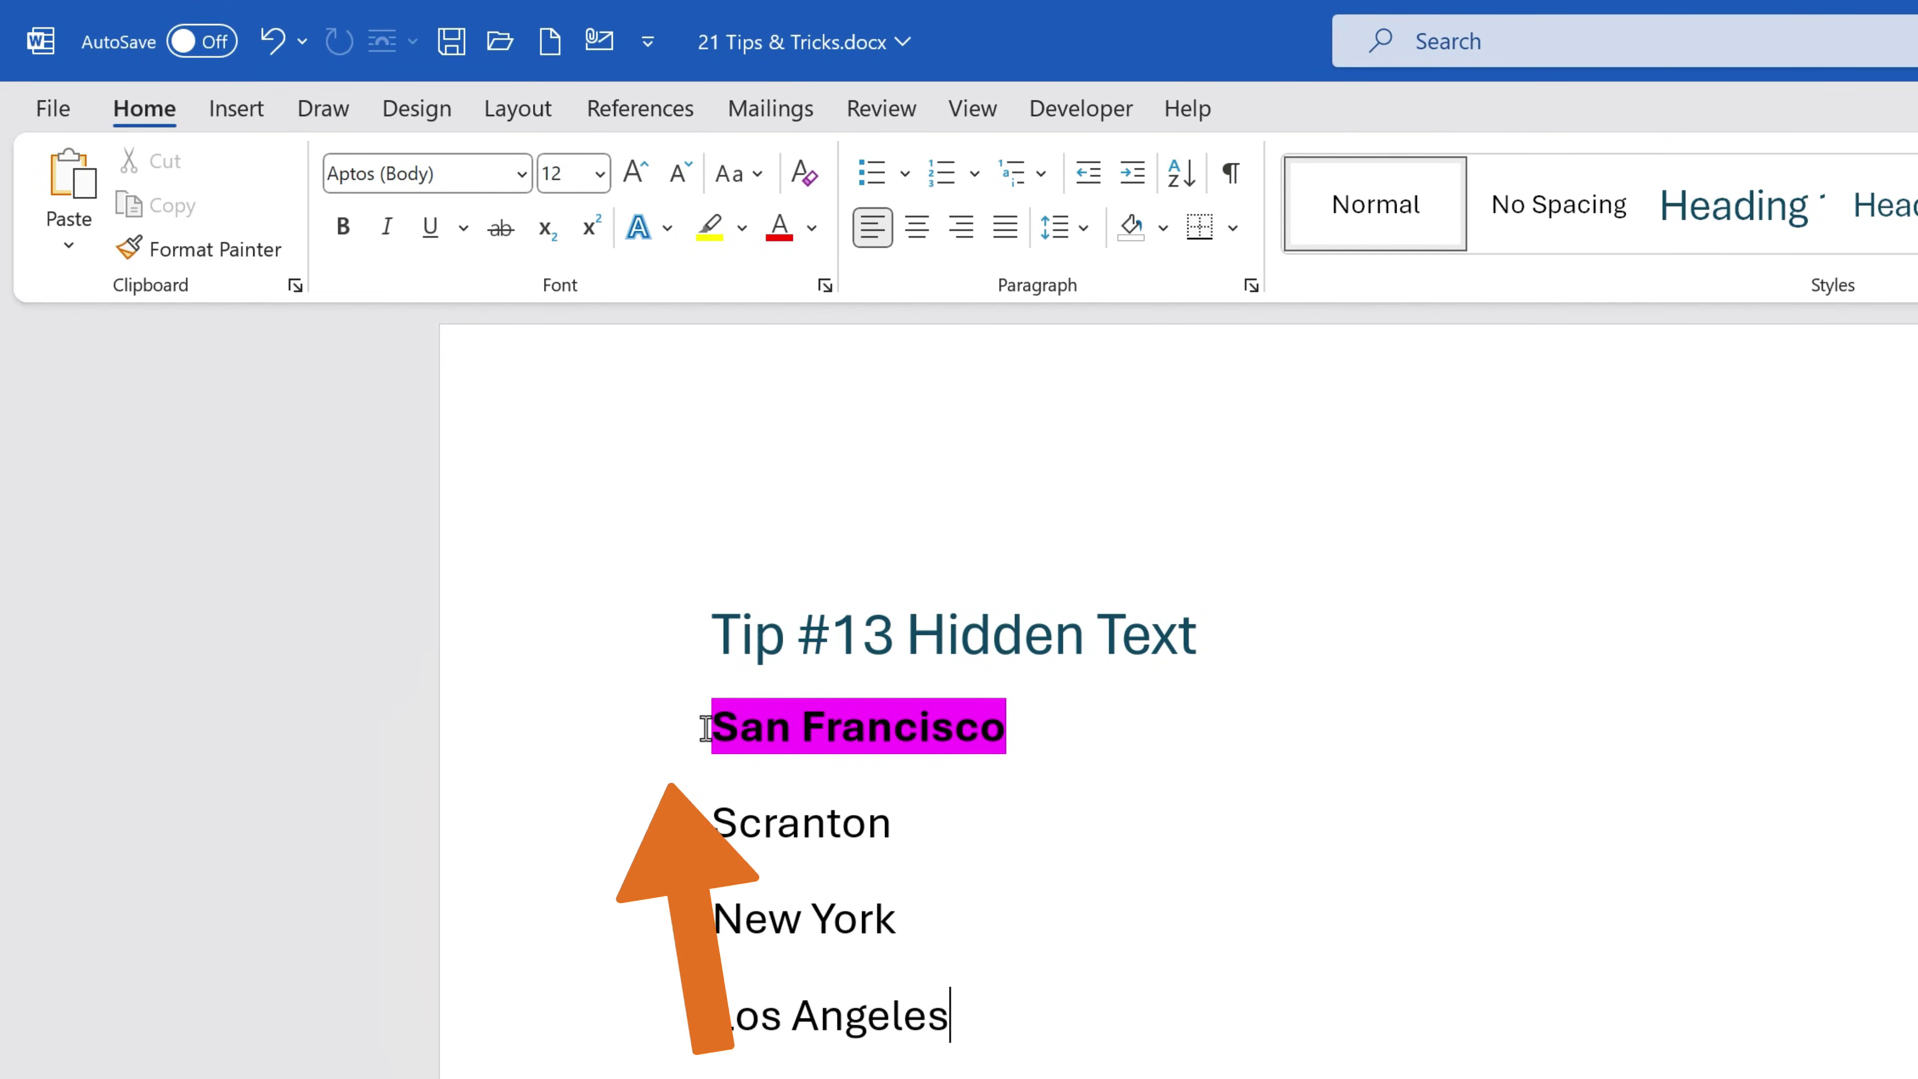
Step: Copy the formatting of San Francisco onto Los Angeles with Format Painter
left_click_drag(711, 725, 1011, 725)
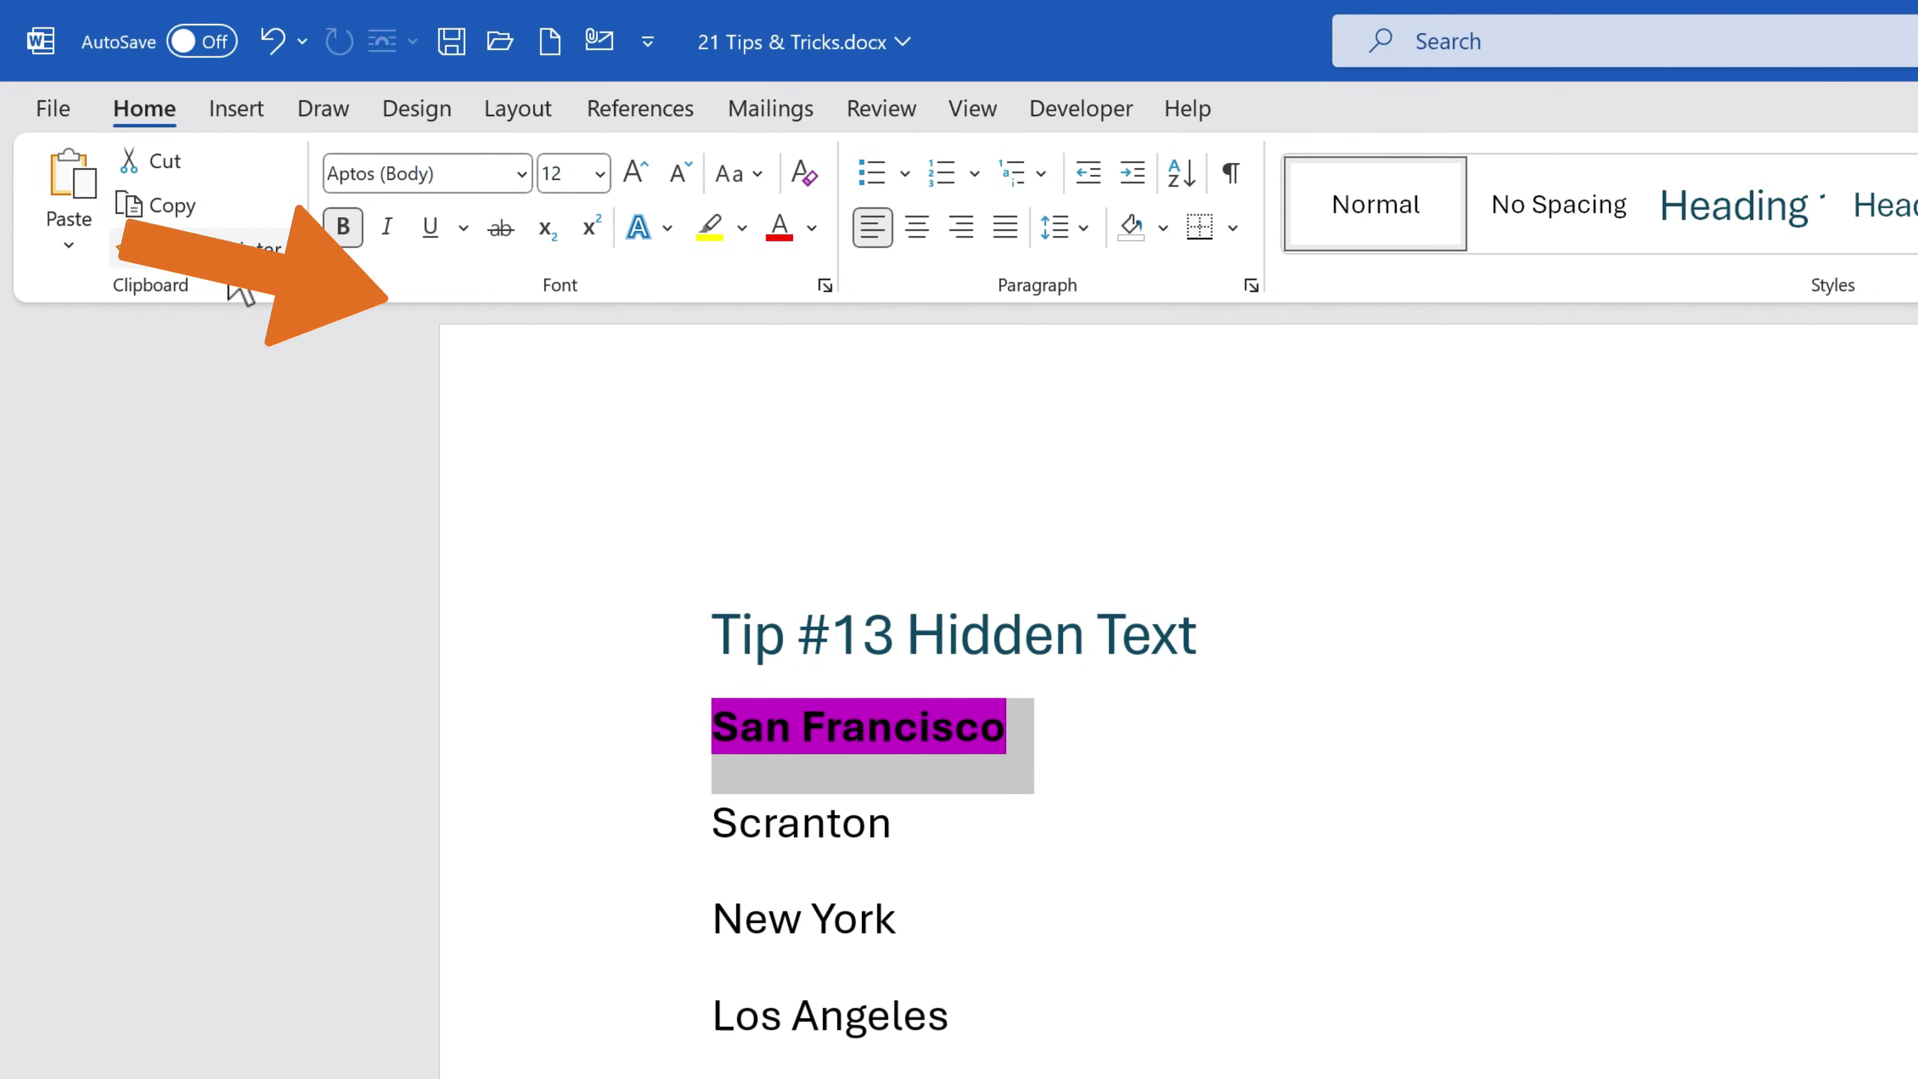
left_click(230, 252)
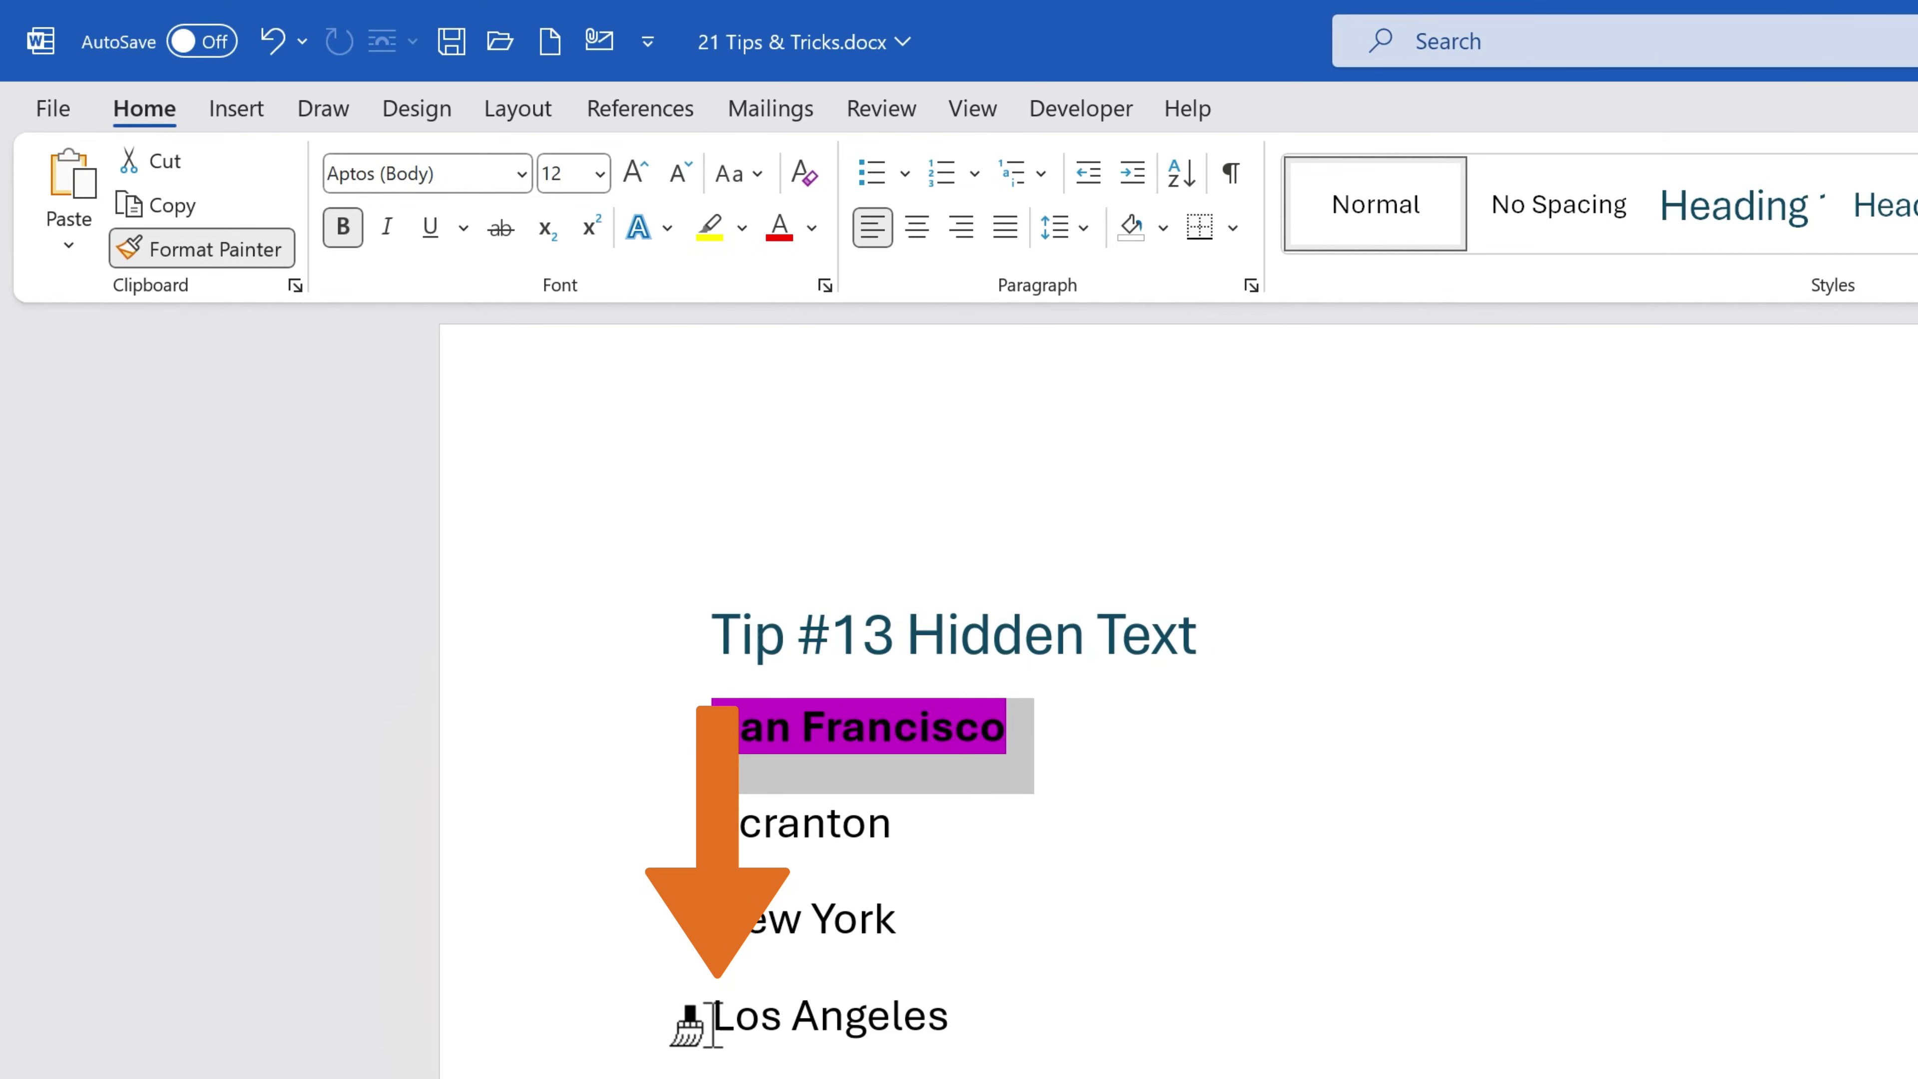
left_click_drag(723, 1021, 981, 1024)
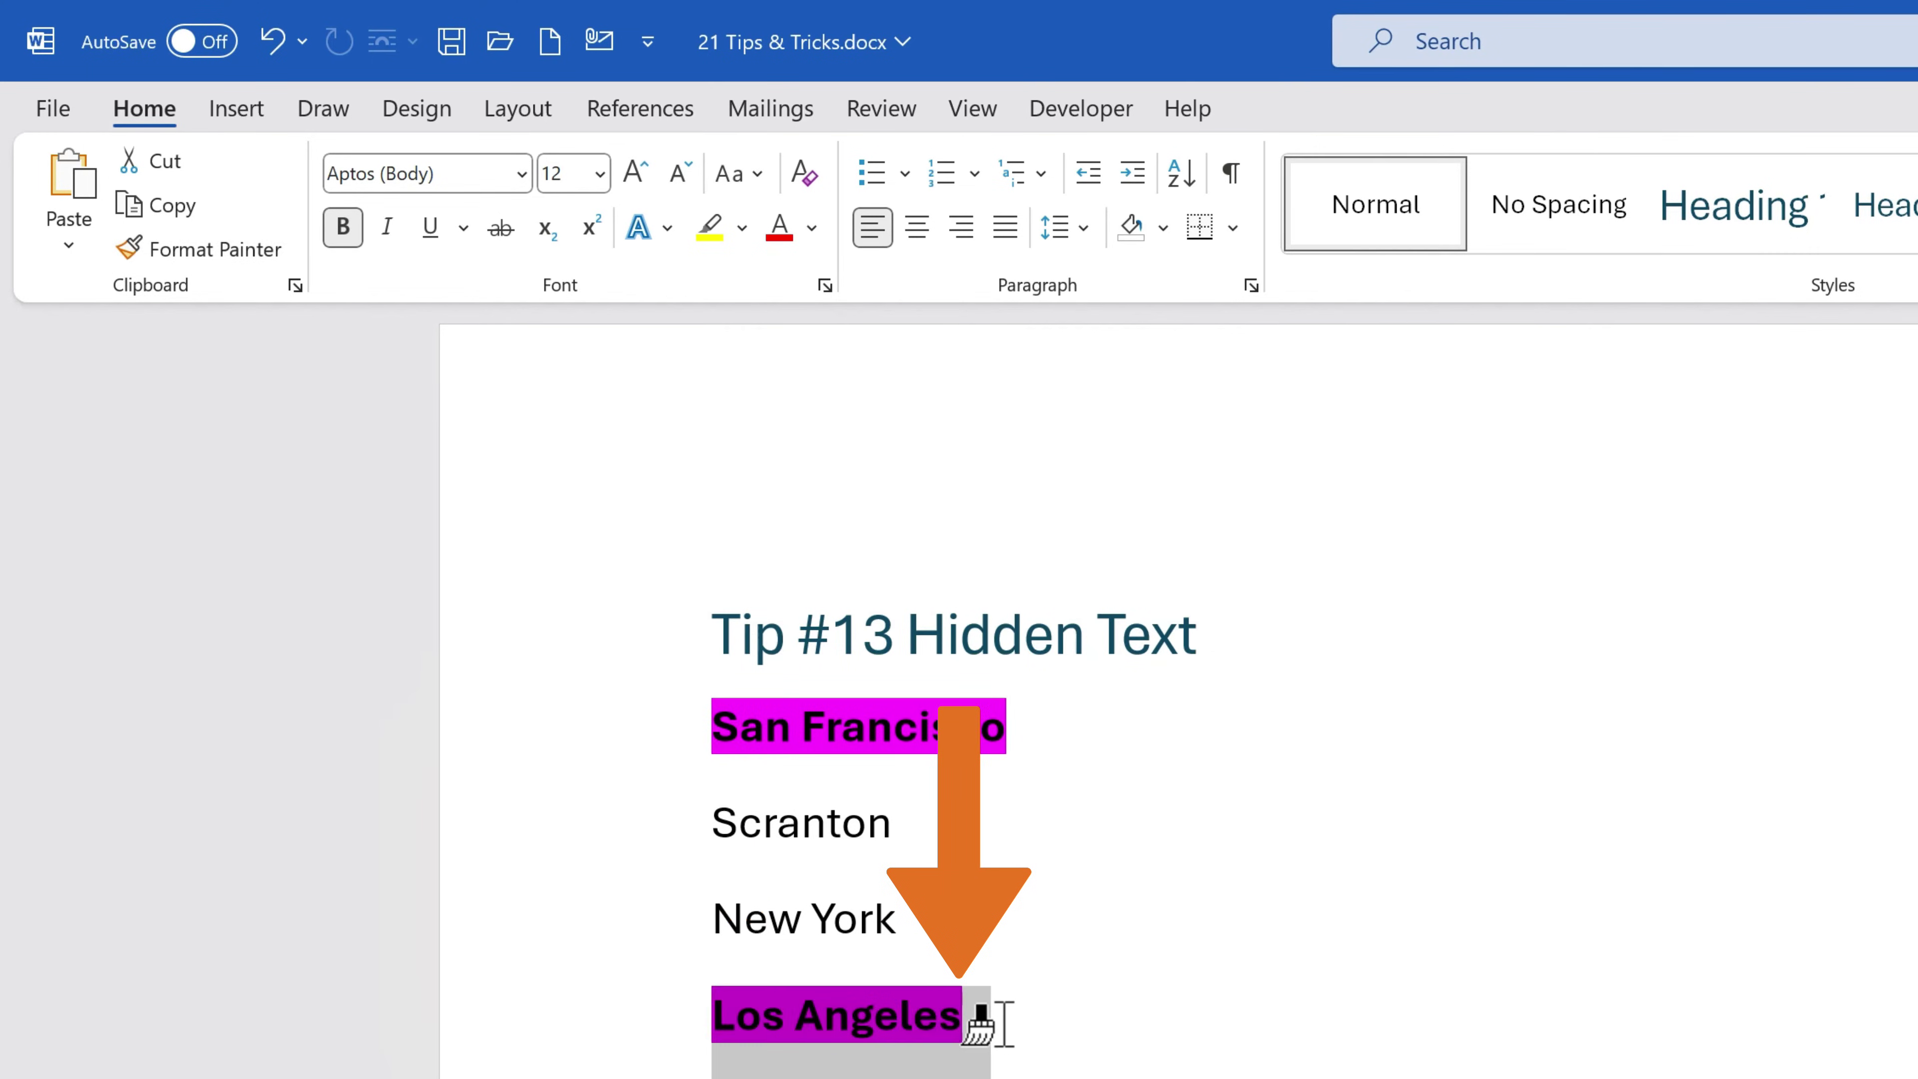
left_click(1140, 969)
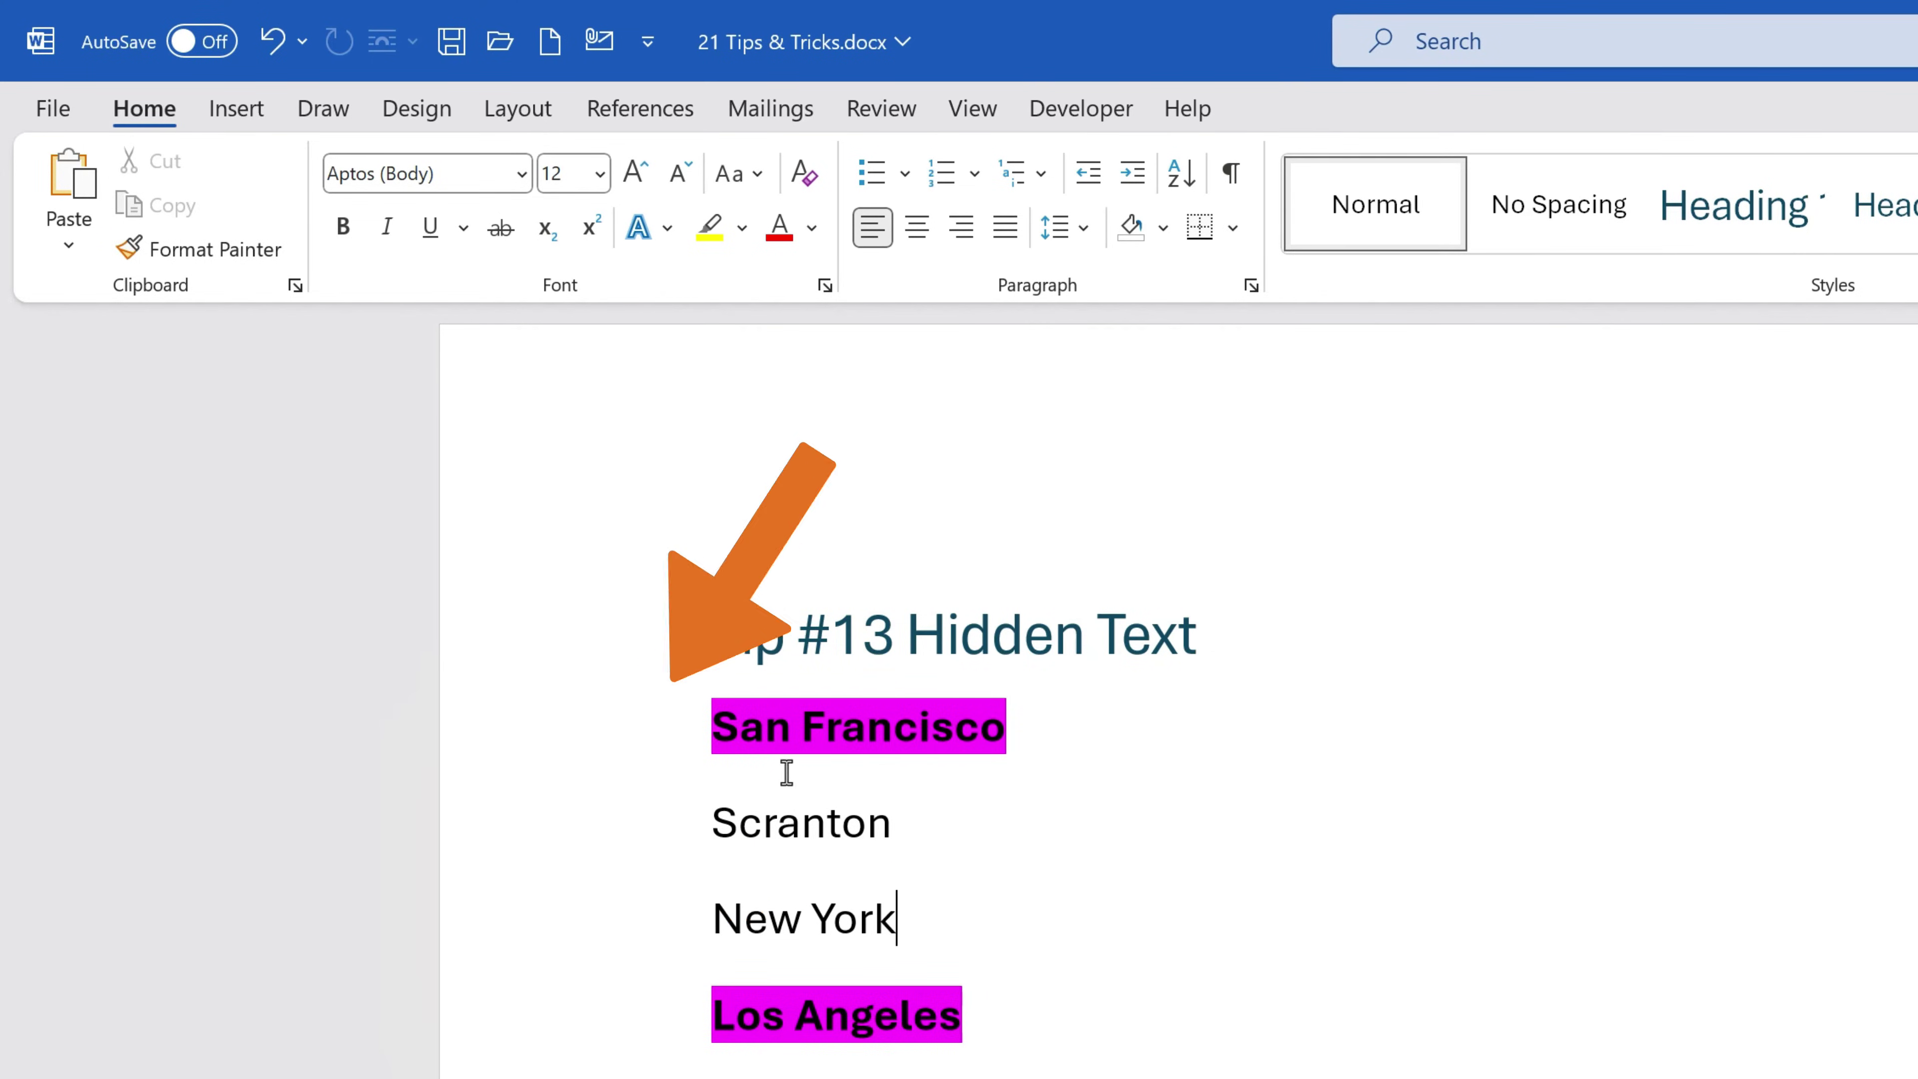
Step: Copy the formatting of San Francisco onto both Scranton and New York with a locked Format Painter and turn the painter off
left_click_drag(706, 733, 1101, 716)
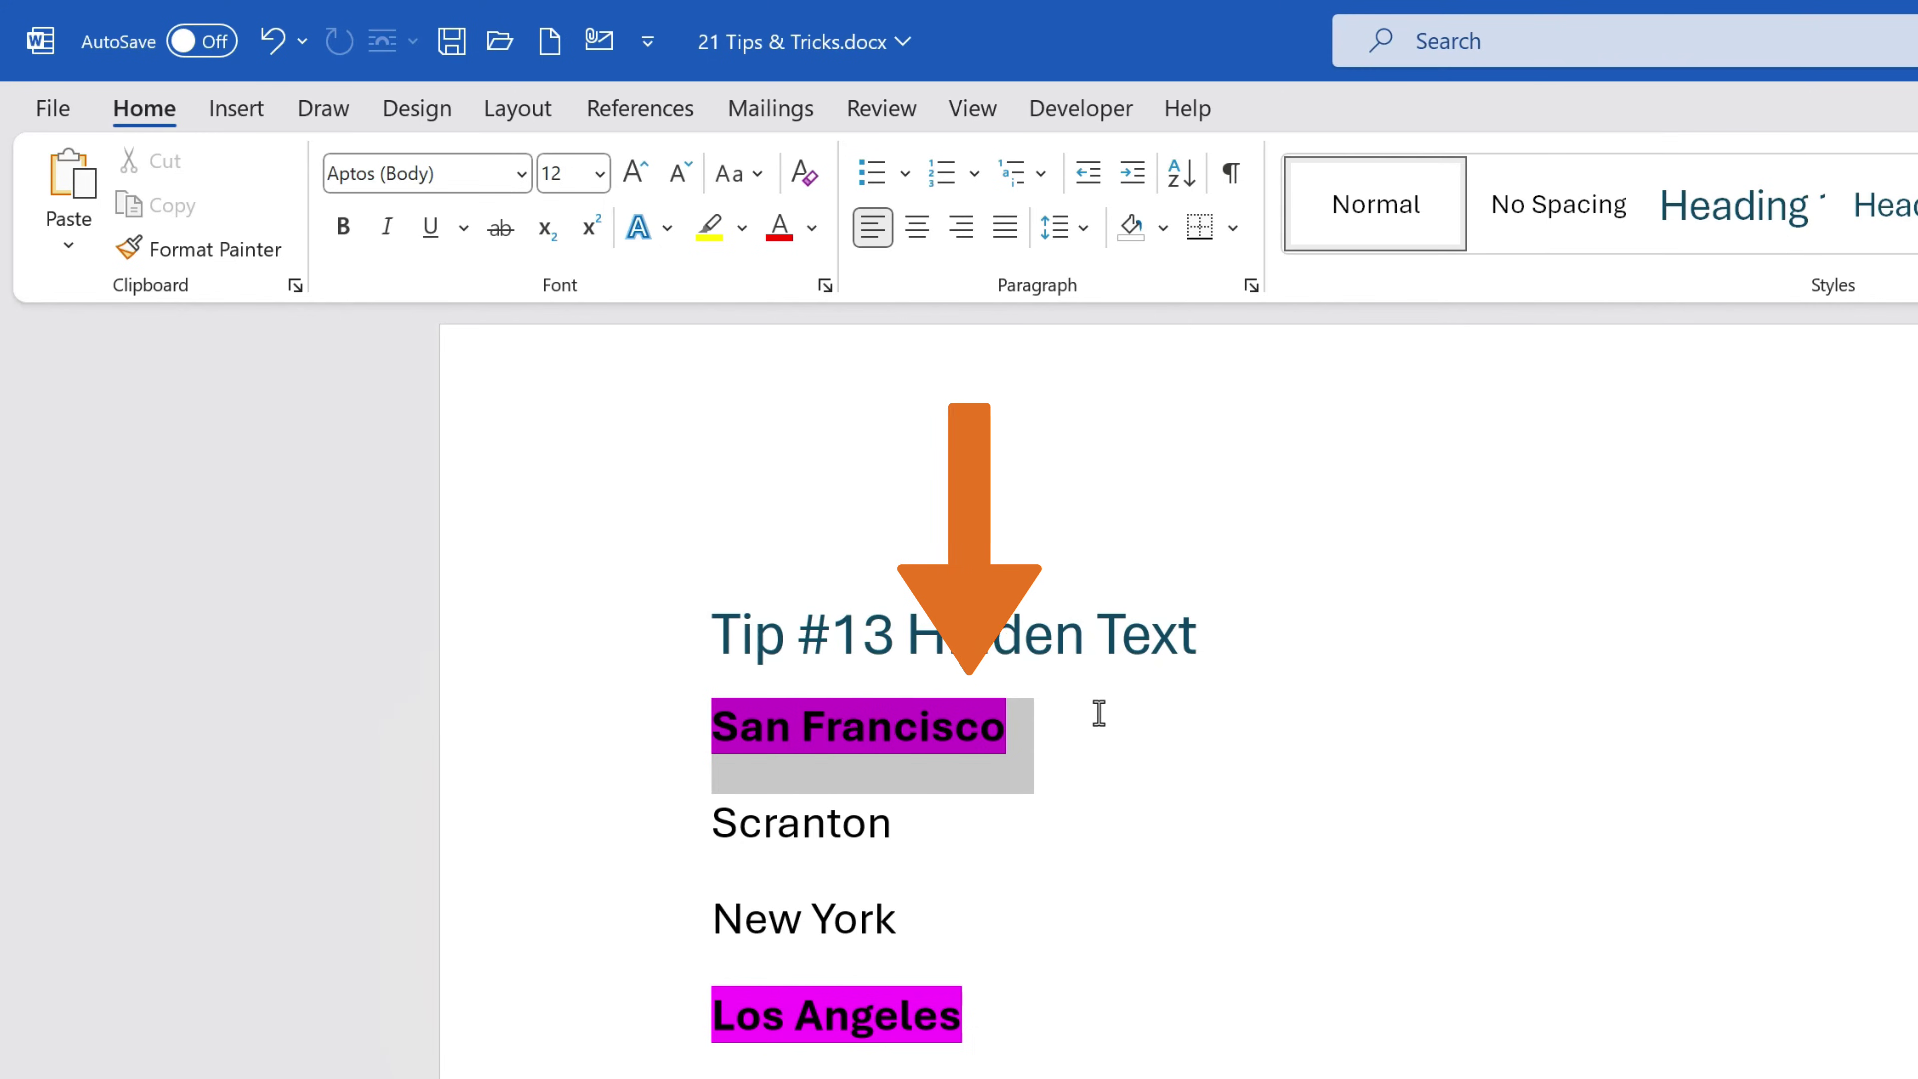
double_click(218, 249)
left_click_drag(698, 823, 910, 839)
mouse_move(693, 921)
left_mouse_down()
mouse_move(985, 925)
mouse_move(974, 903)
left_mouse_up()
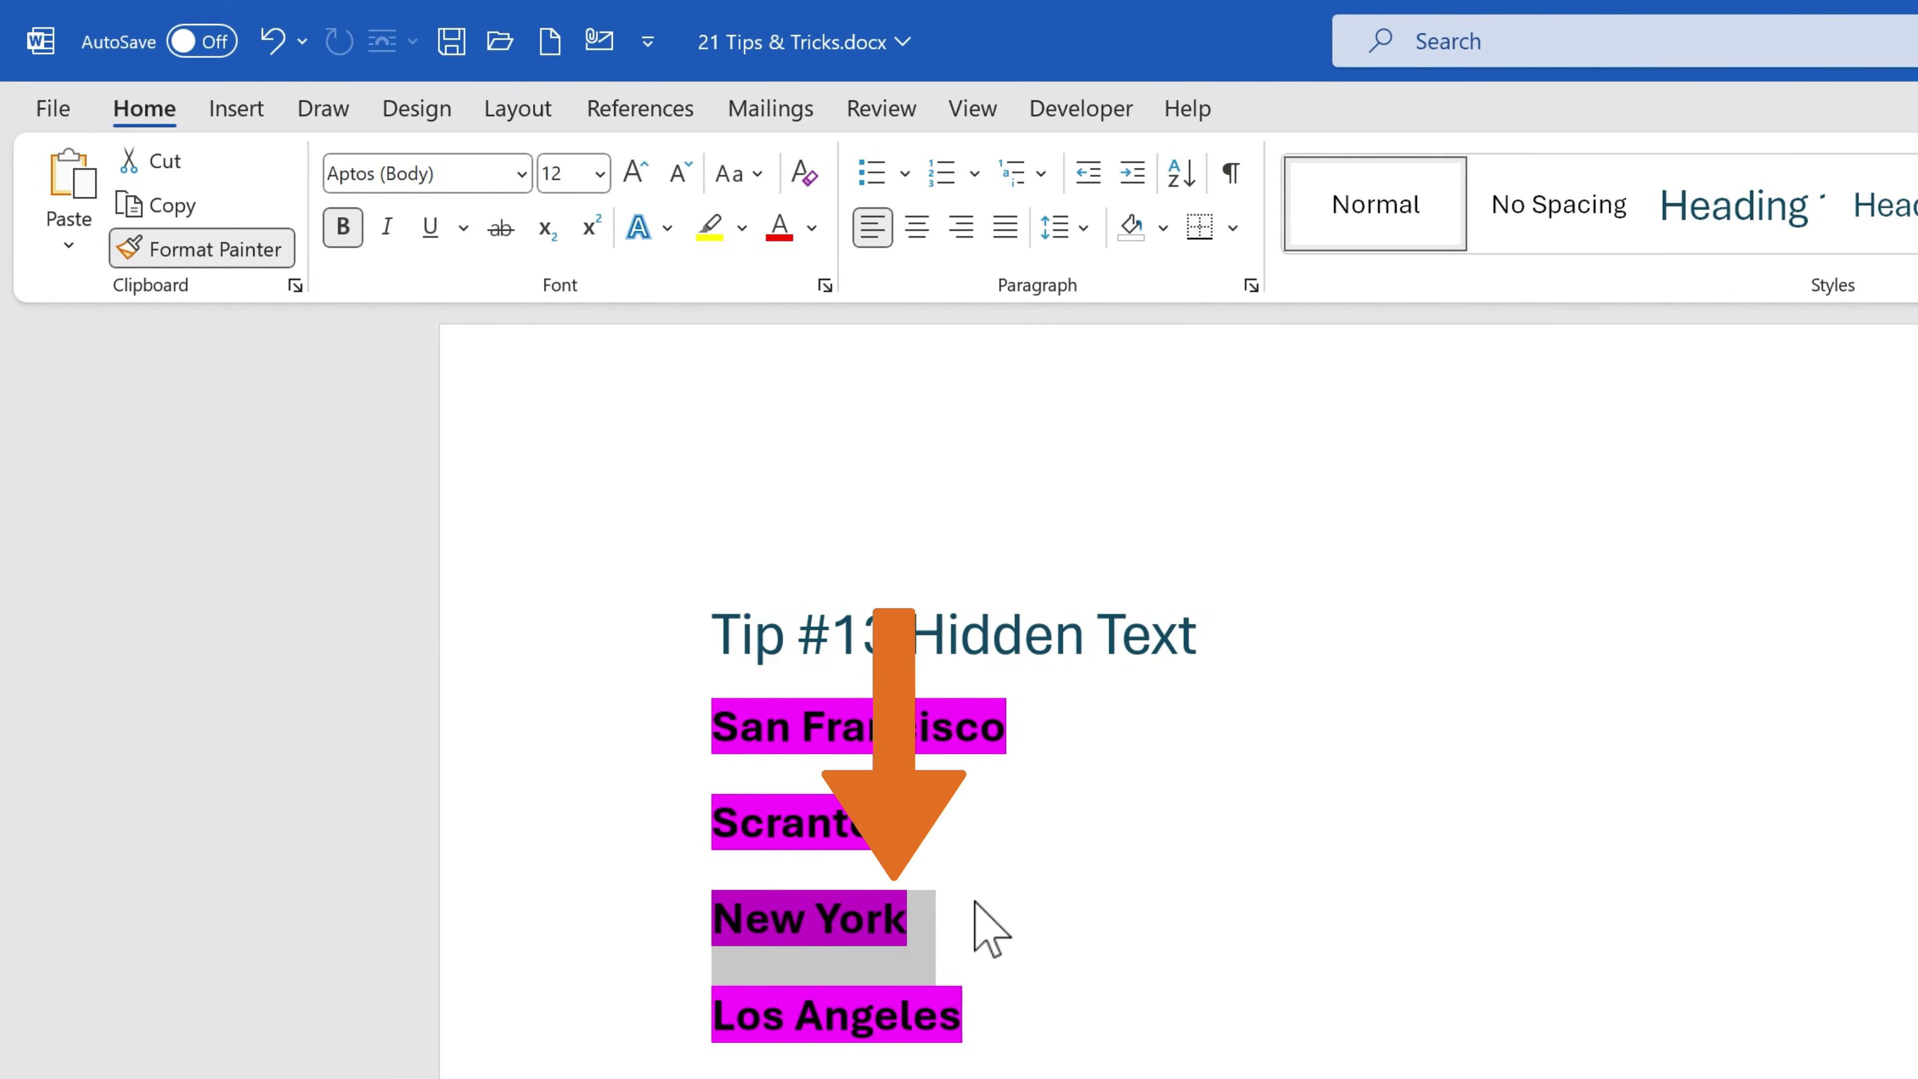
key("Escape")
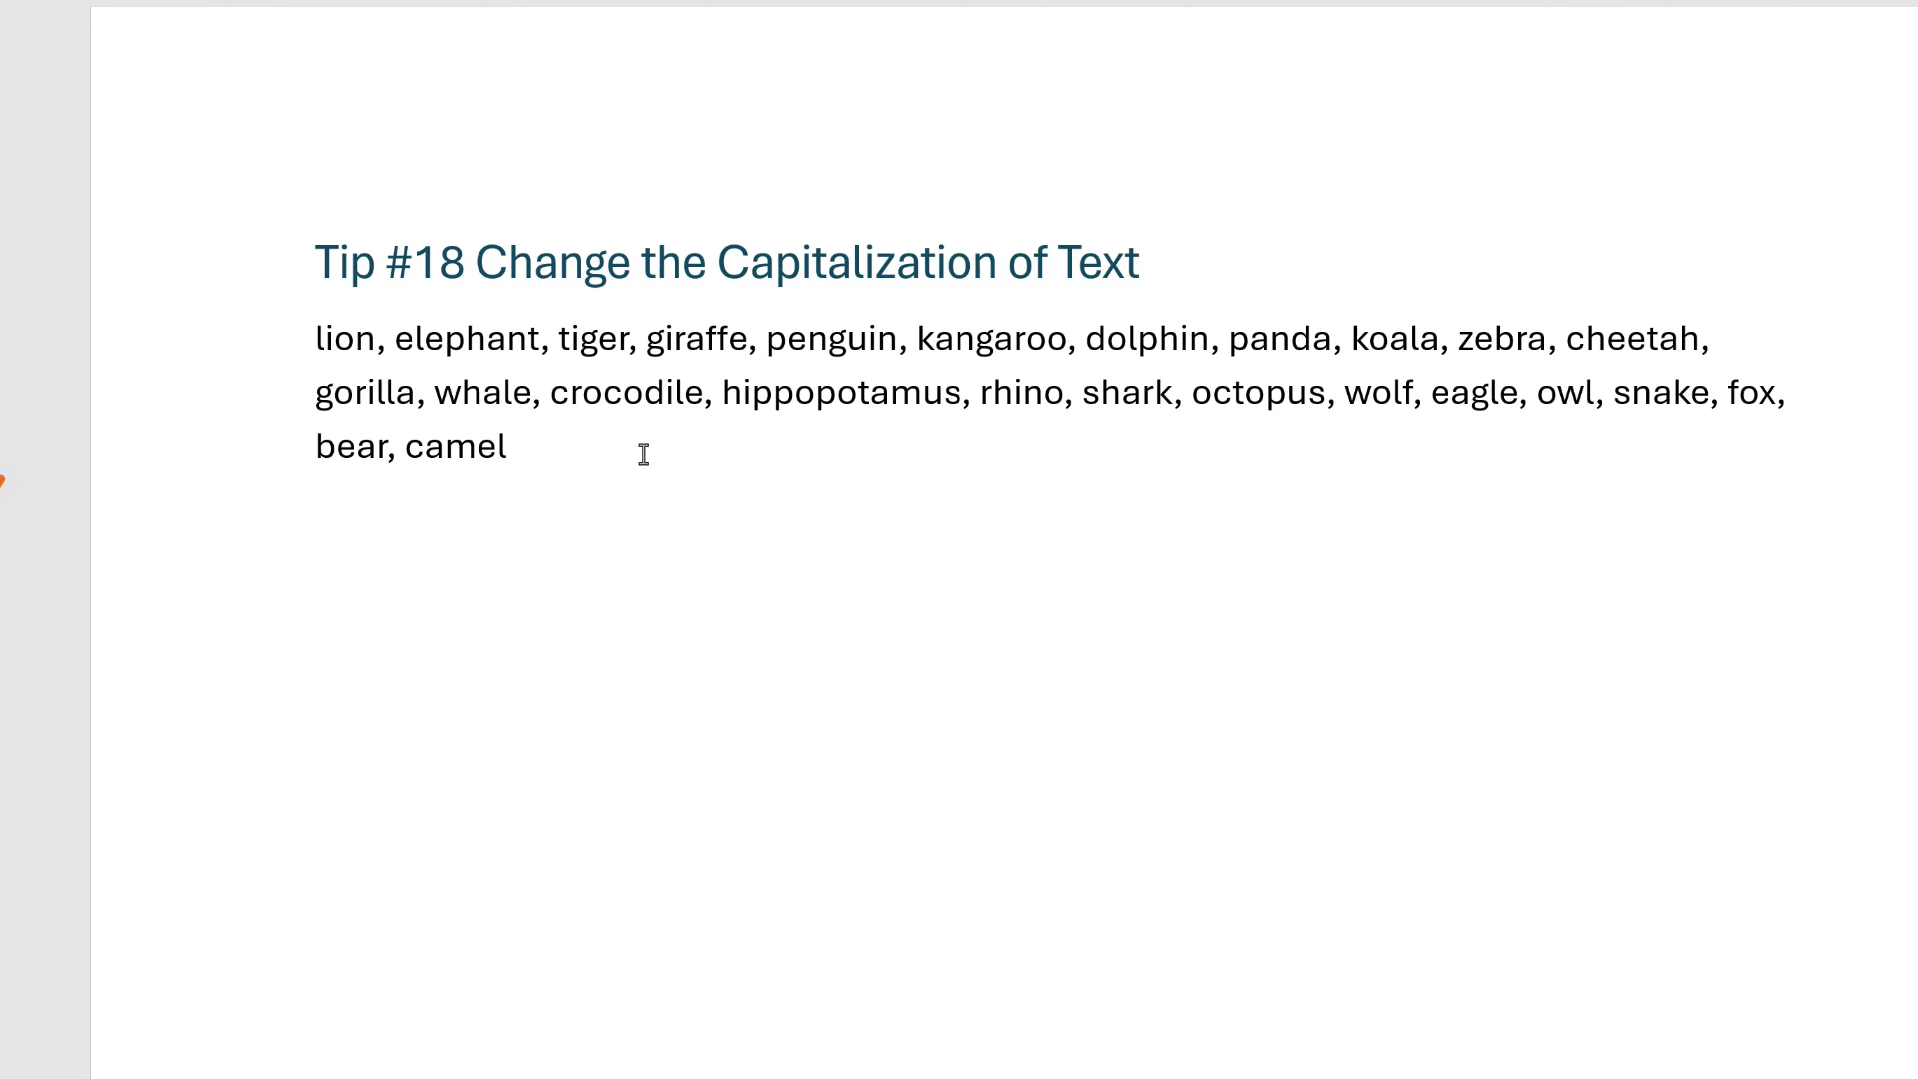
Step: Select the whole animal list under the Tip #18 heading and change it to sentence case
triple_click(398, 401)
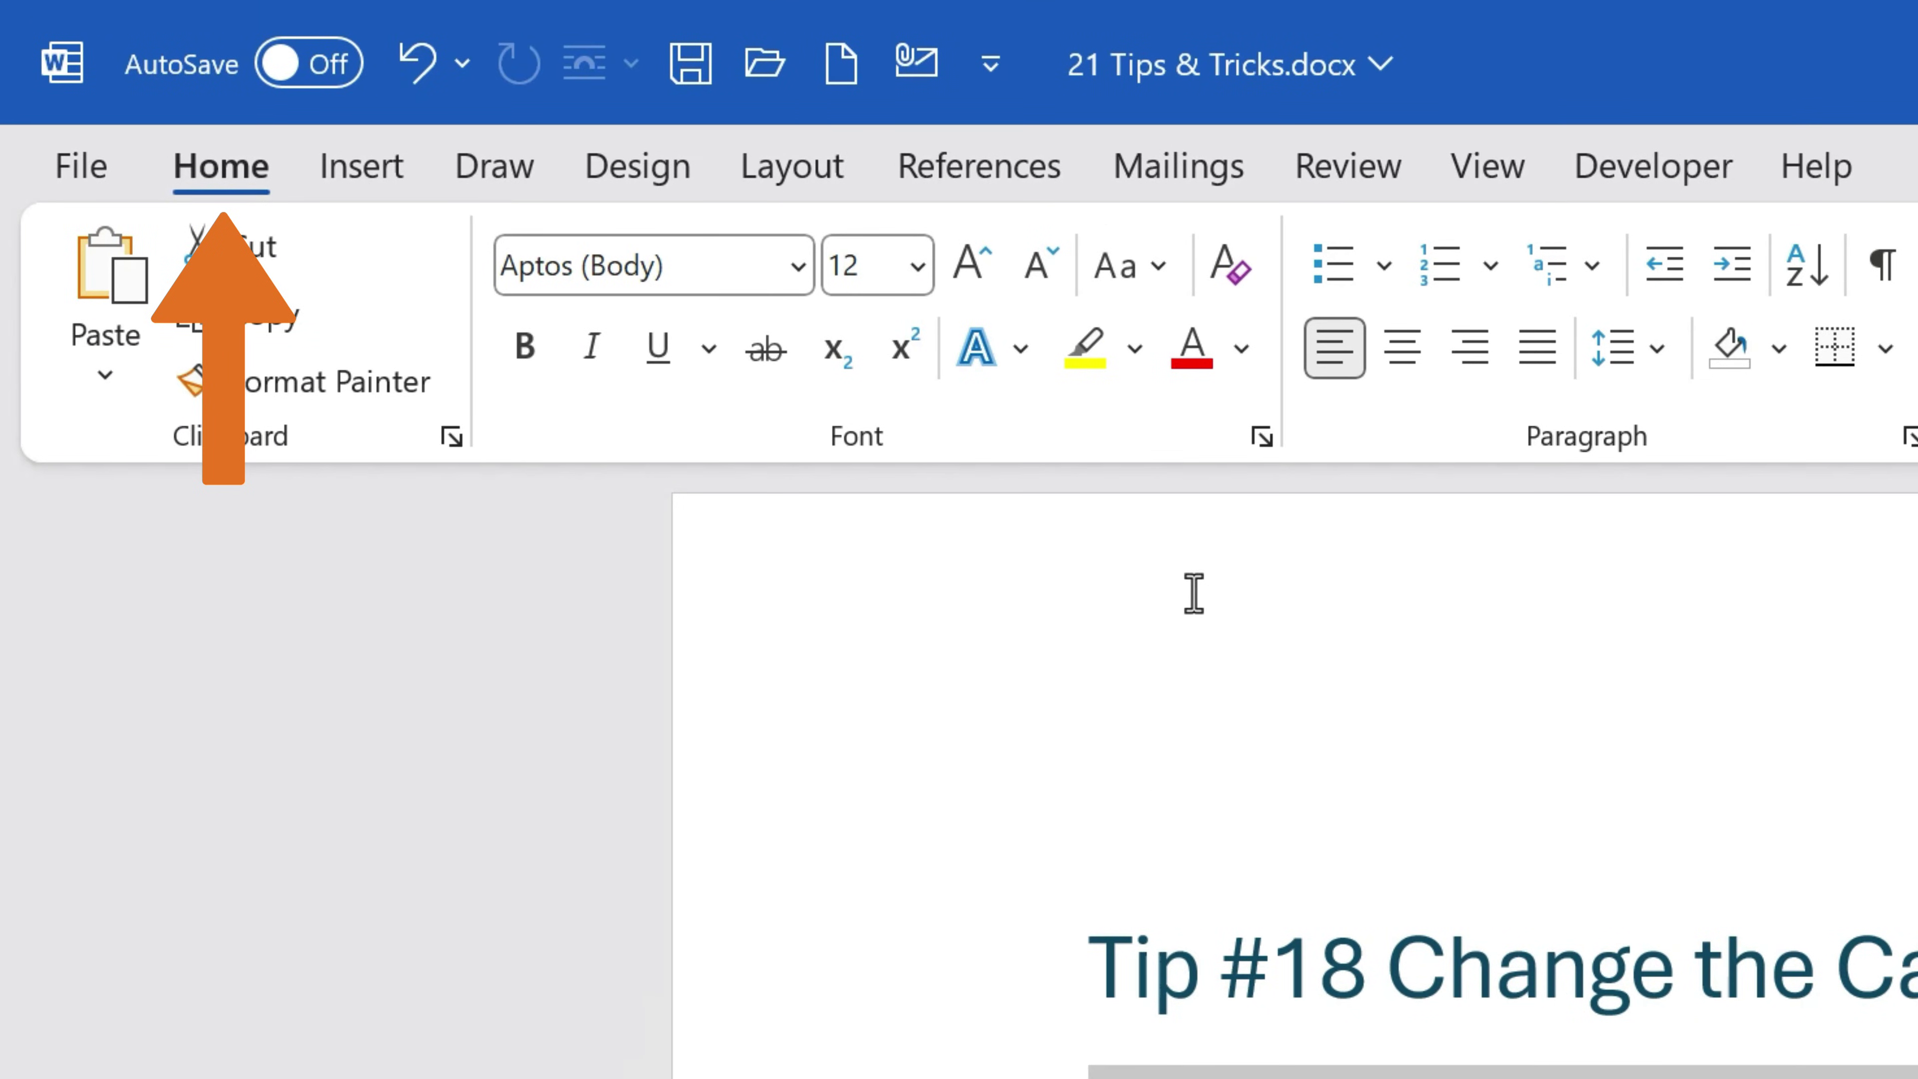
left_click(1156, 266)
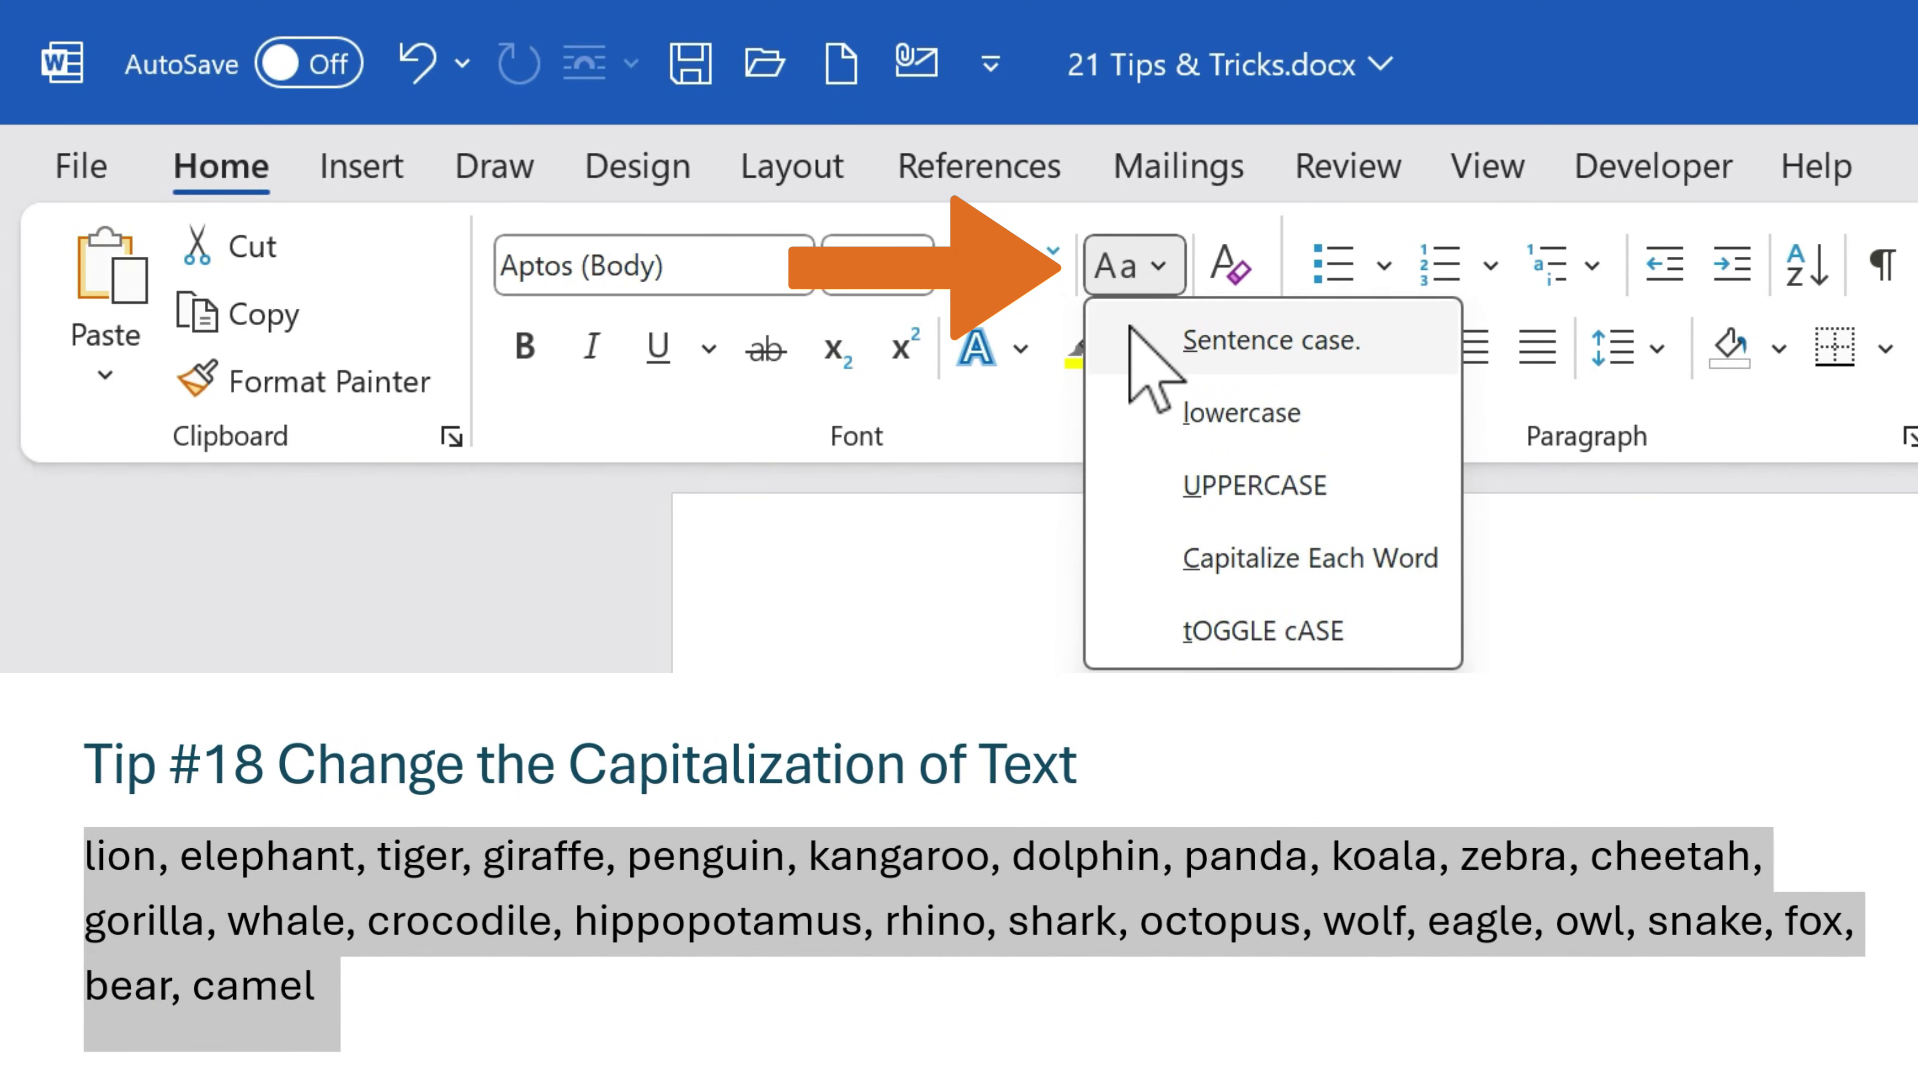
left_click(1130, 346)
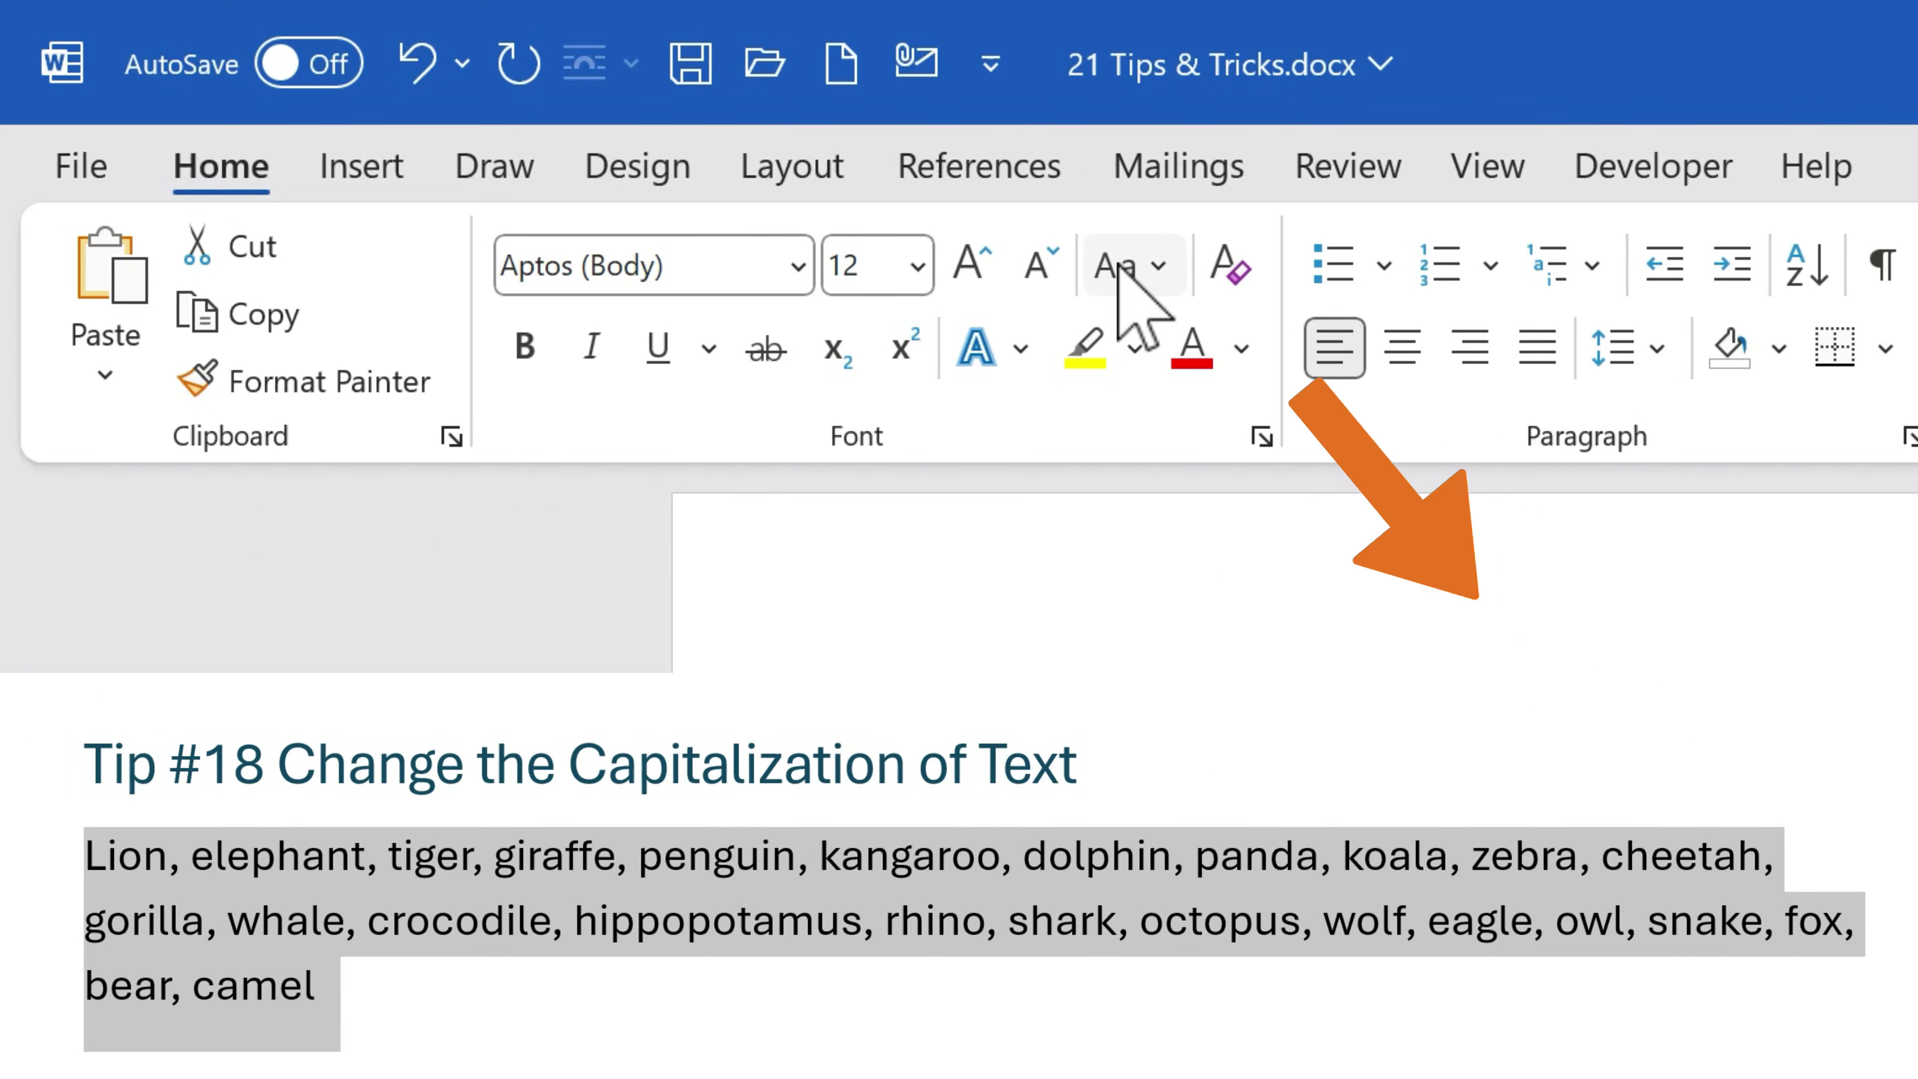
Step: Change the case of the selected animal list to lowercase, followed by UPPERCASE
left_click(1126, 268)
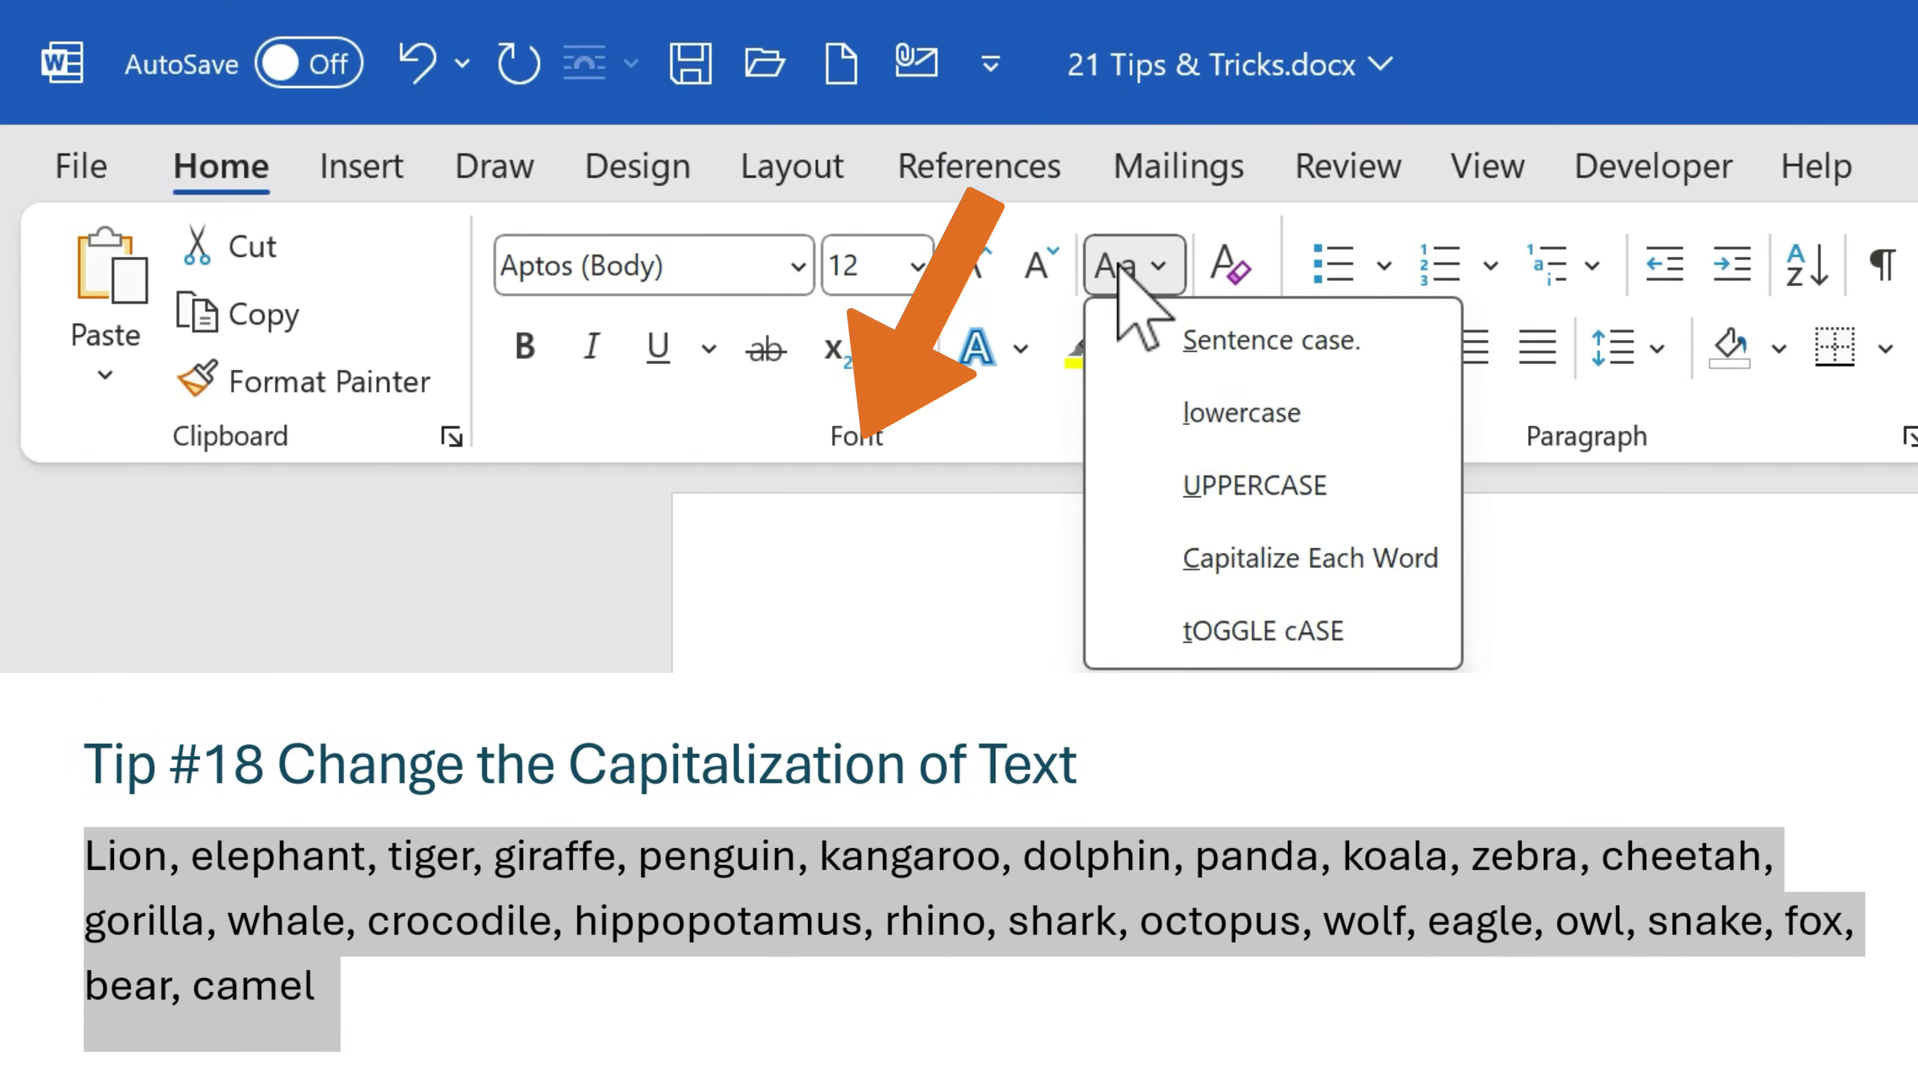
left_click(1150, 400)
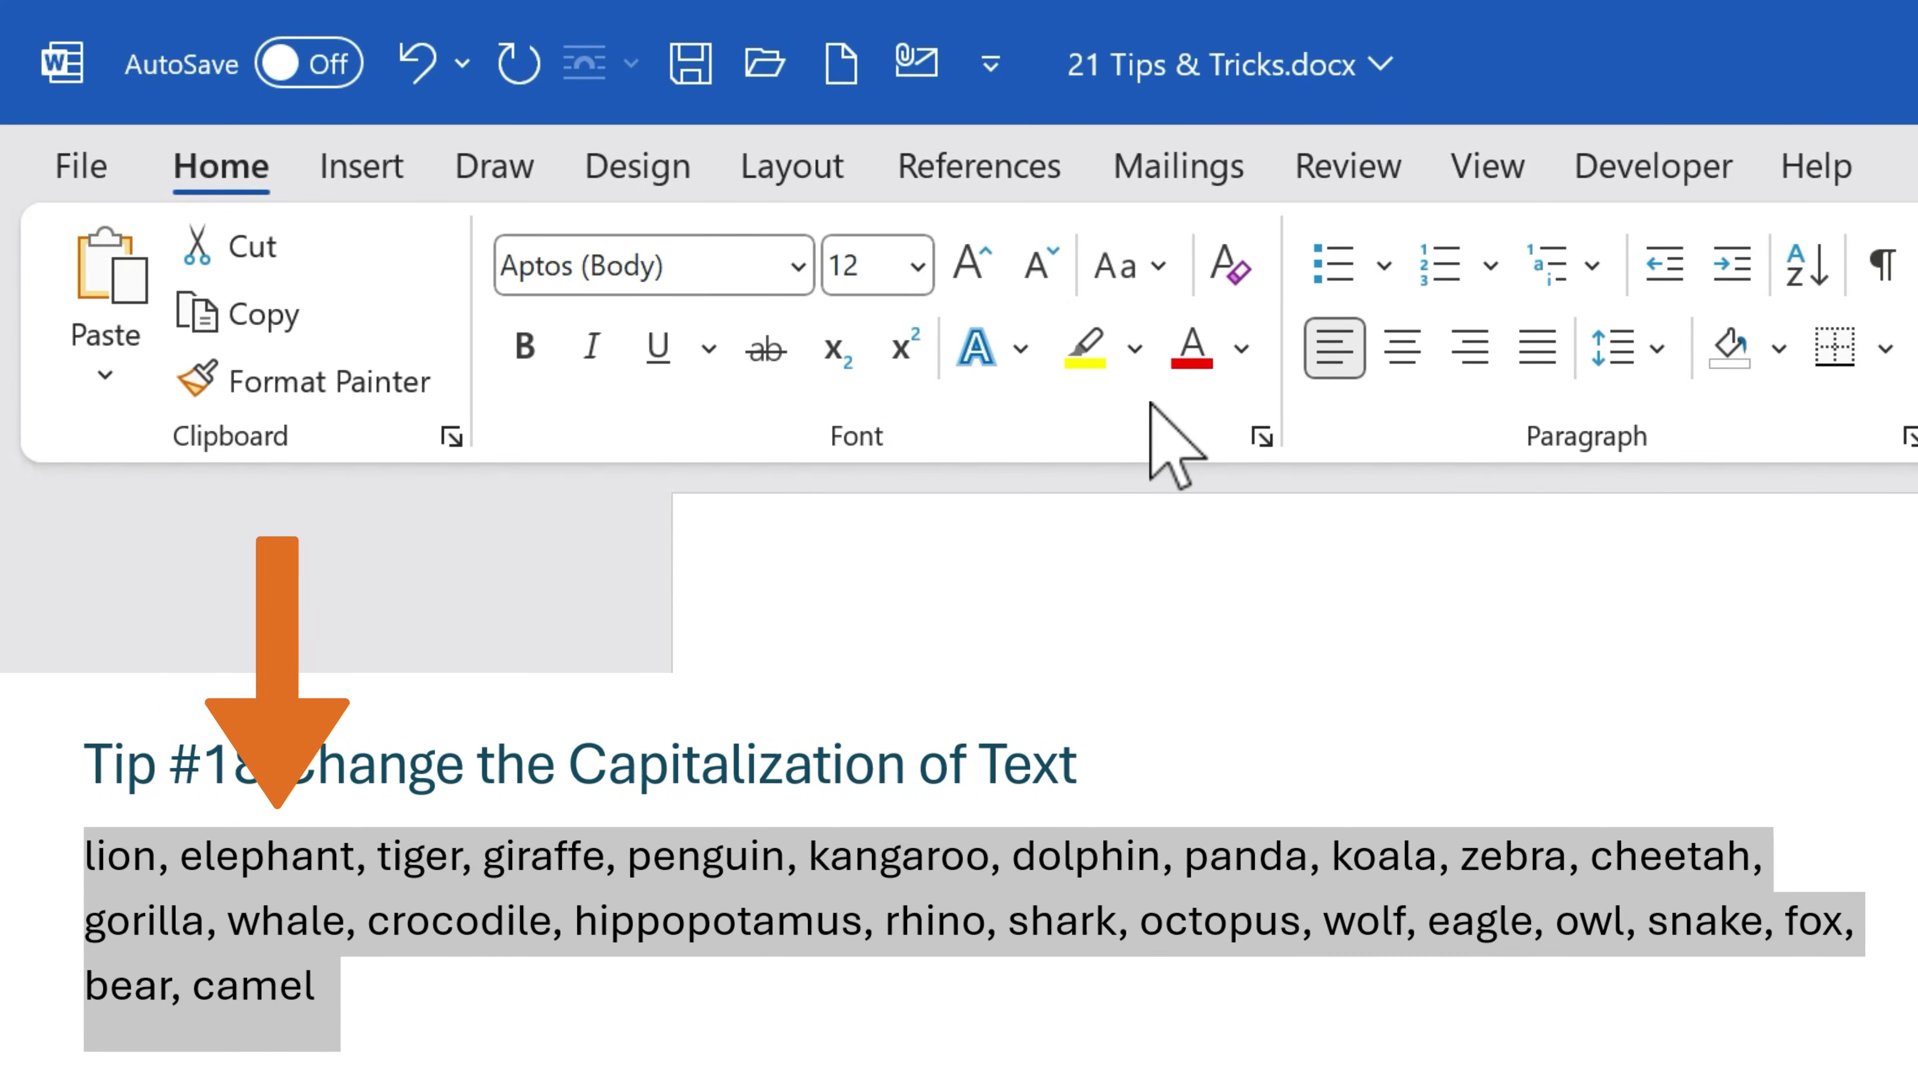
left_click(1126, 266)
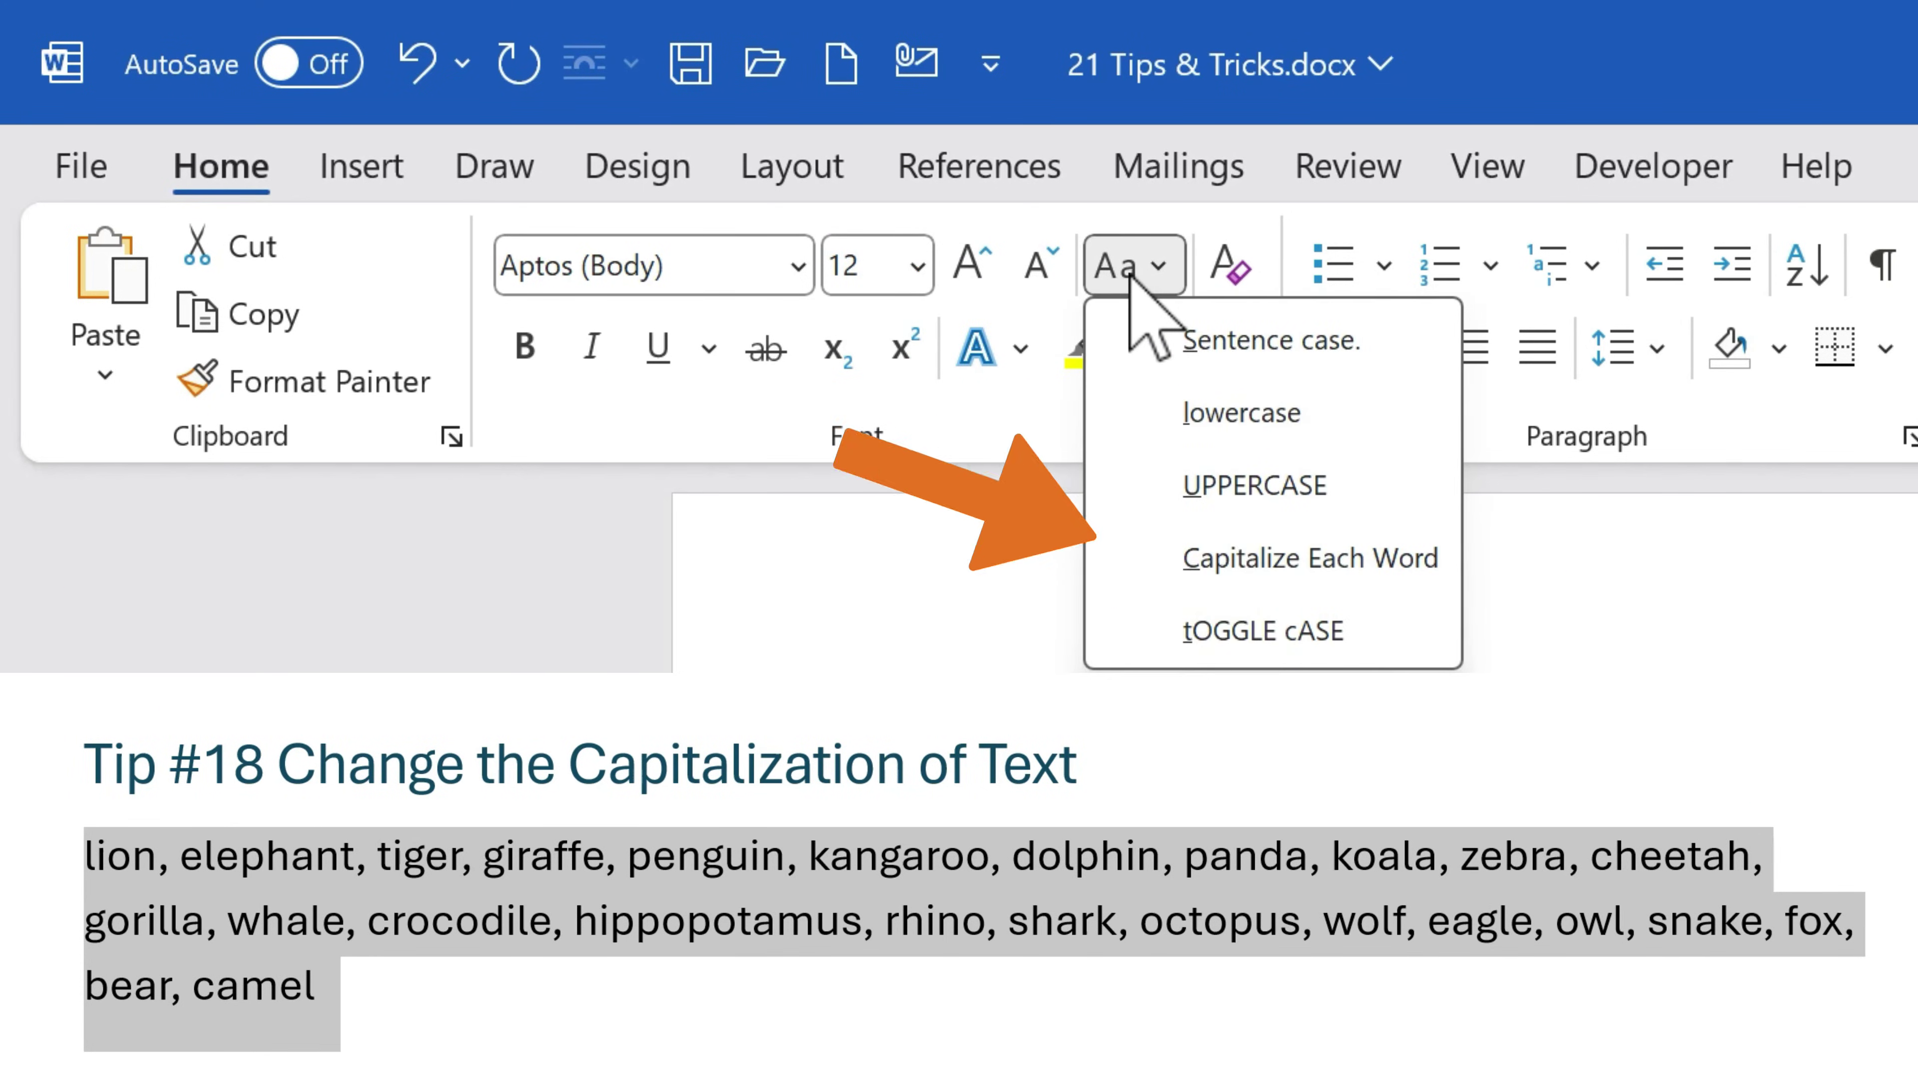
left_click(1163, 484)
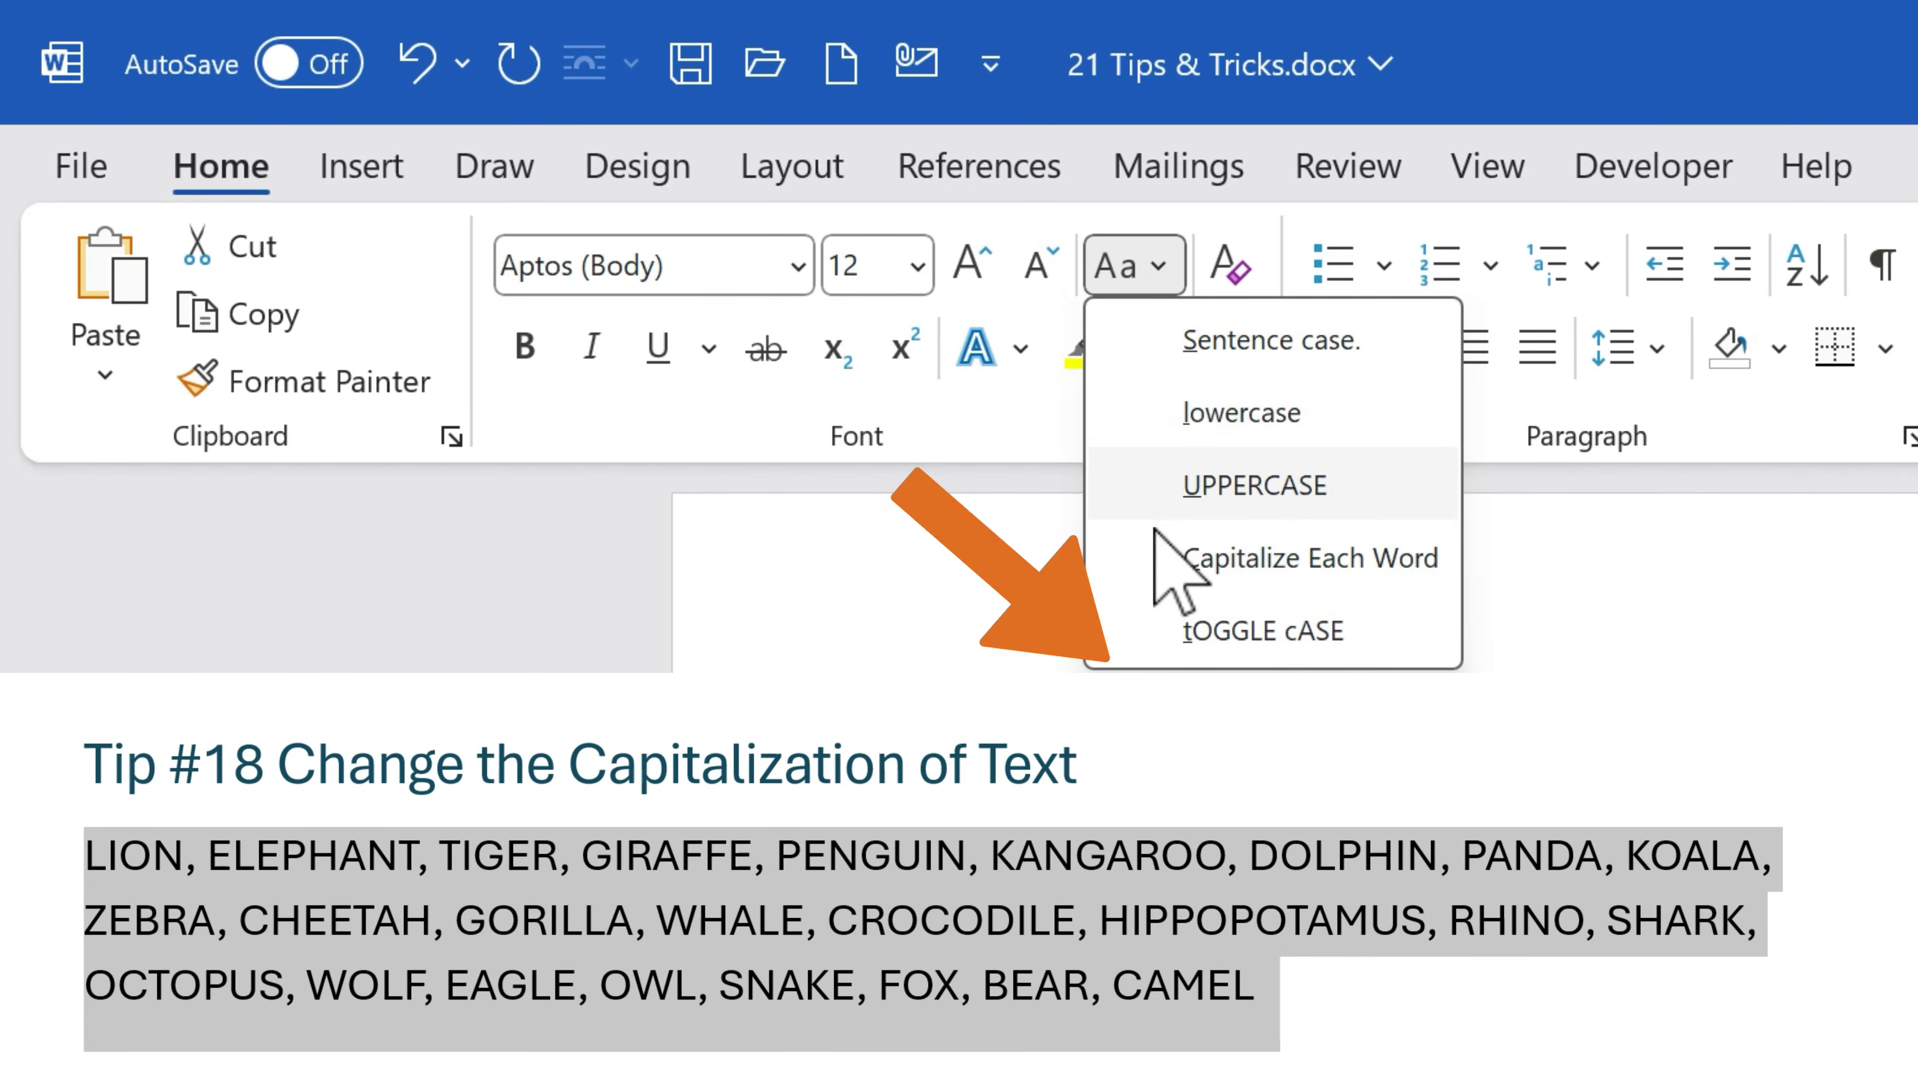
Step: Apply Capitalize Each Word to the selected animal list, followed by tOGGLE cASE
left_click(1167, 559)
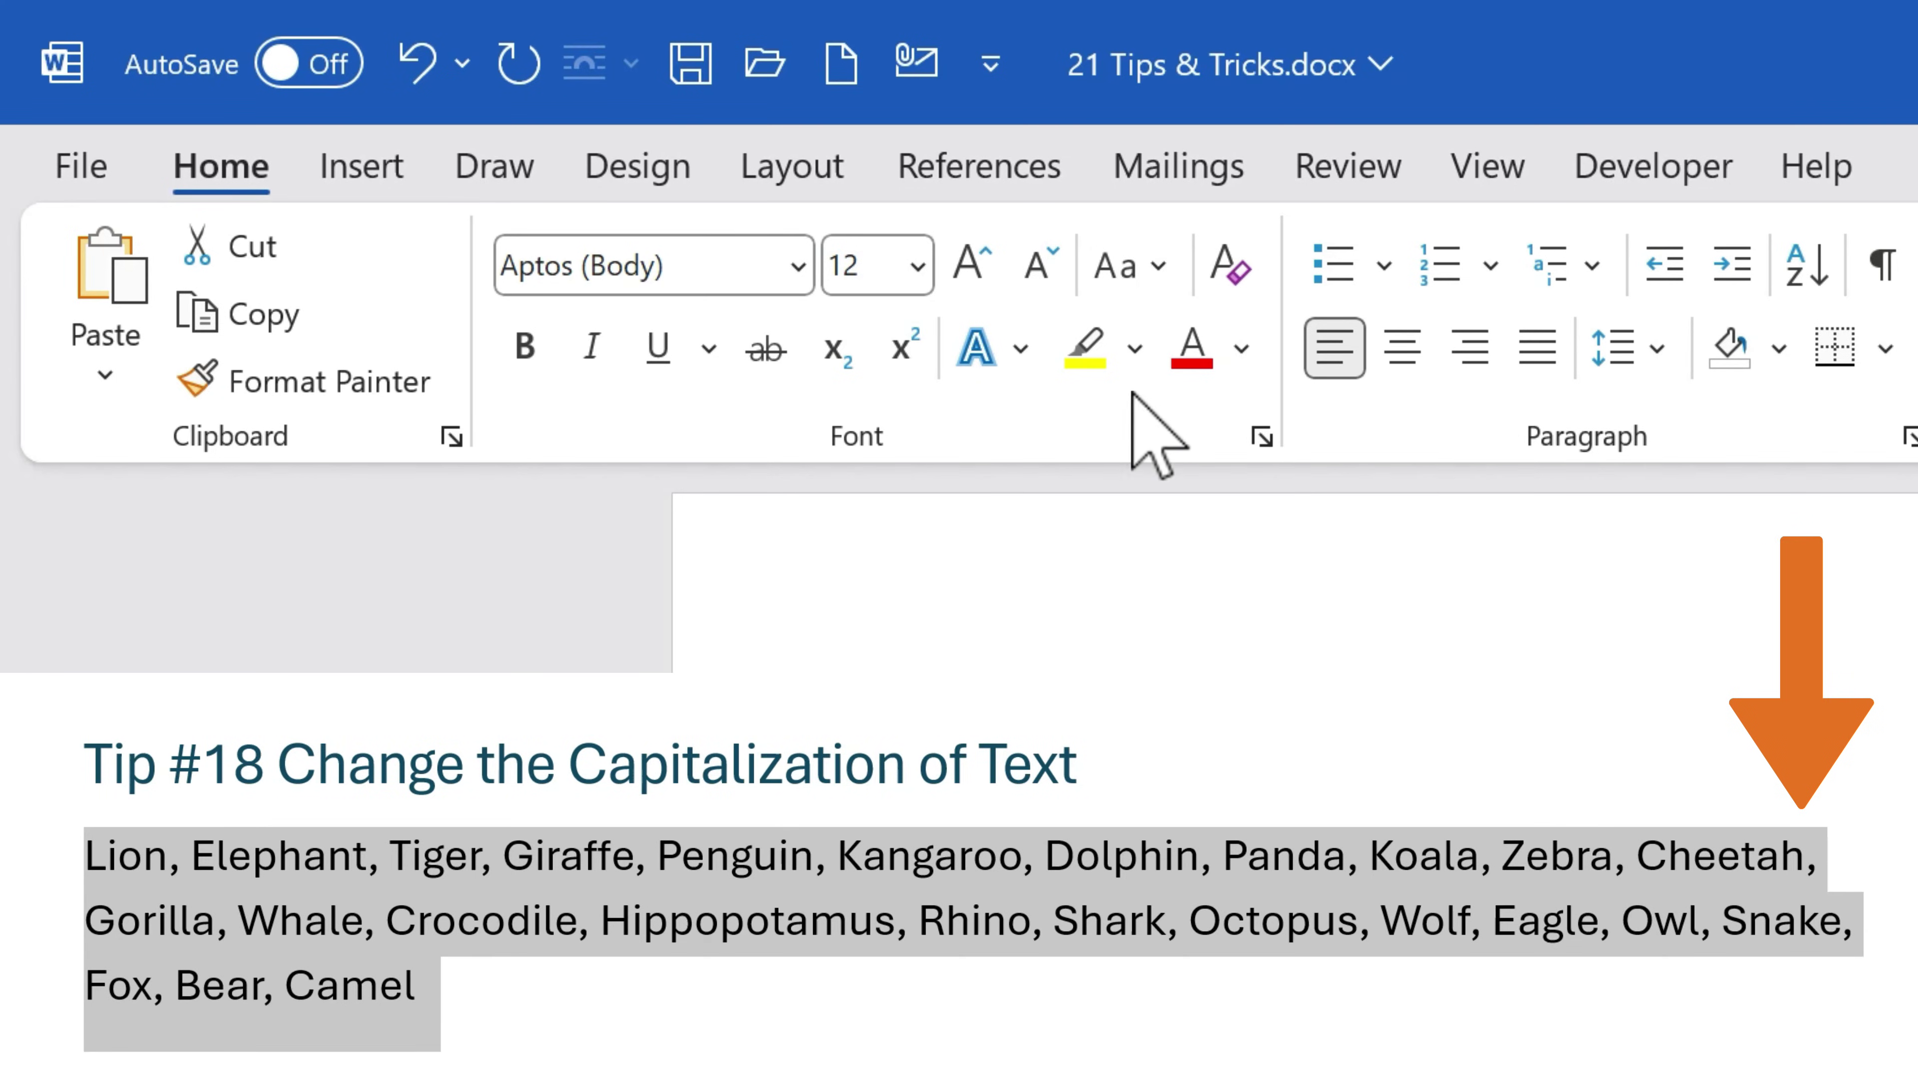
left_click(1125, 264)
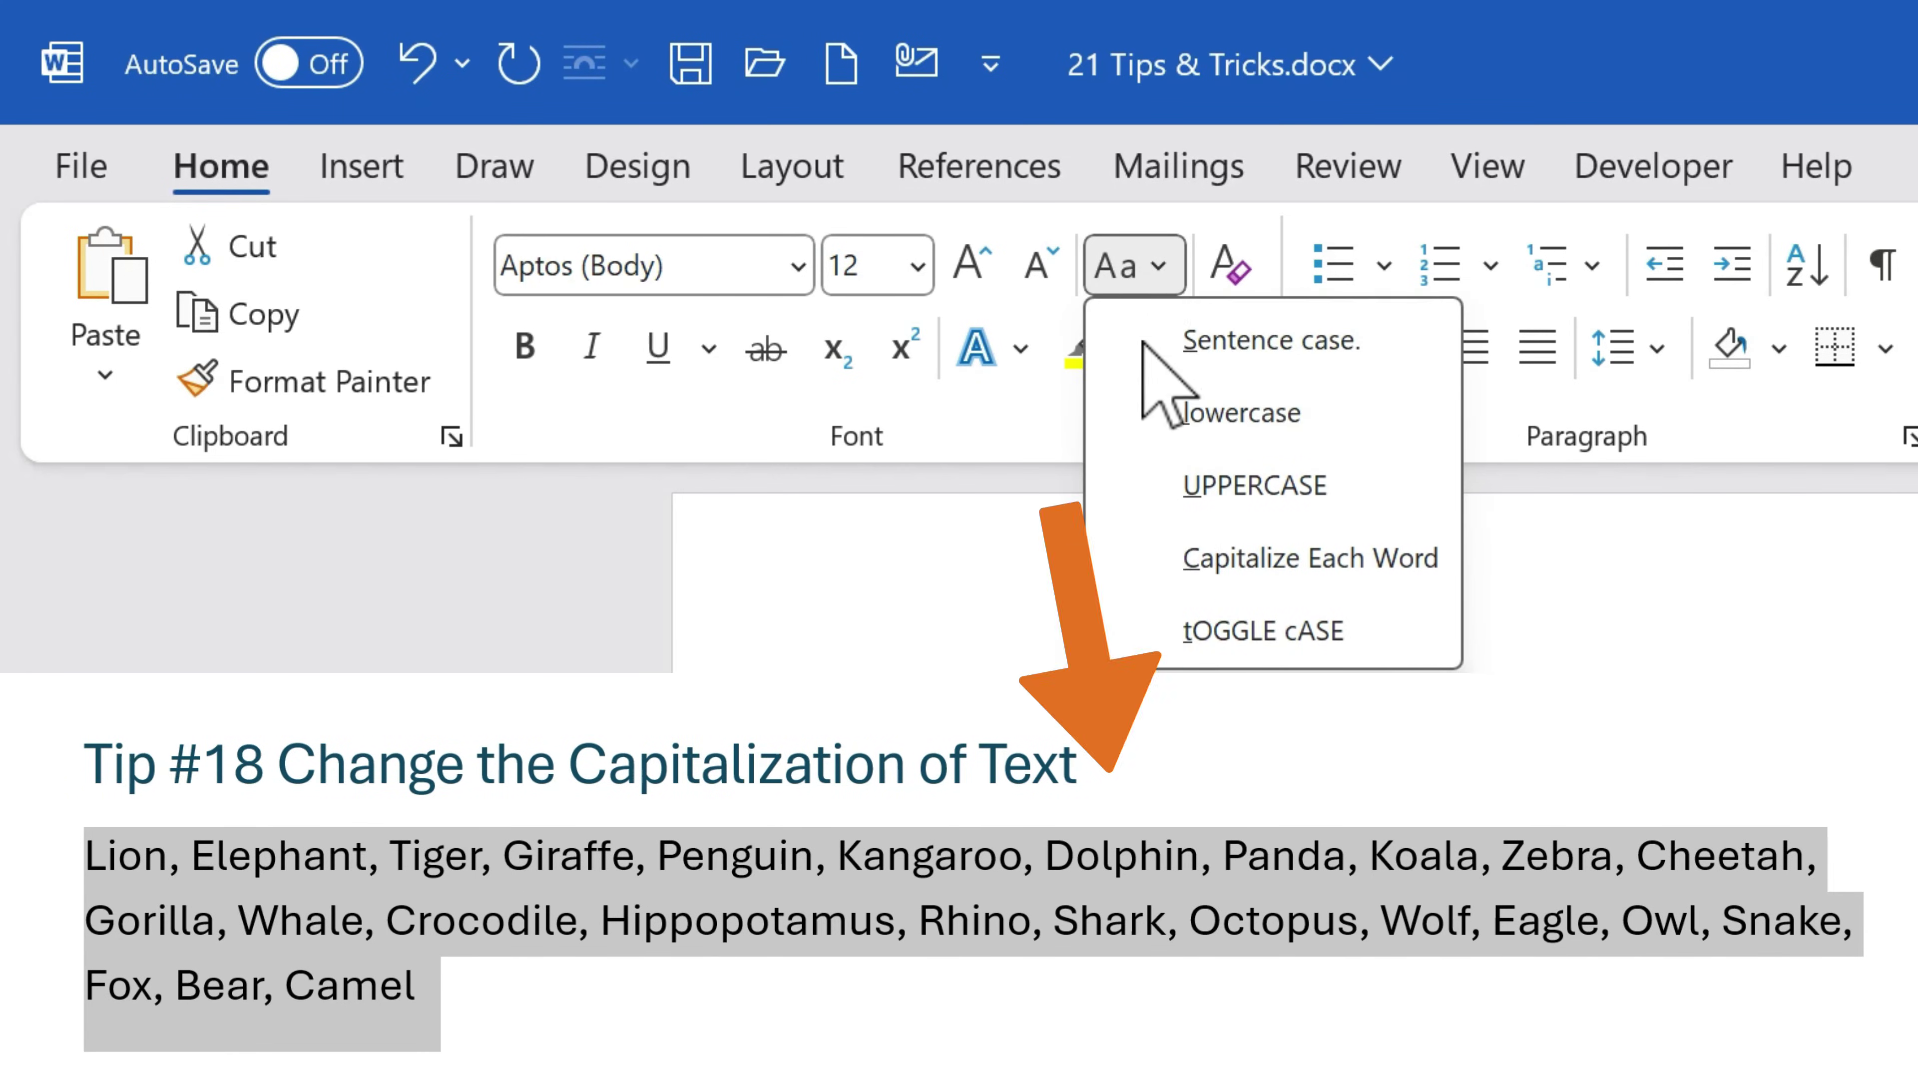
left_click(1165, 627)
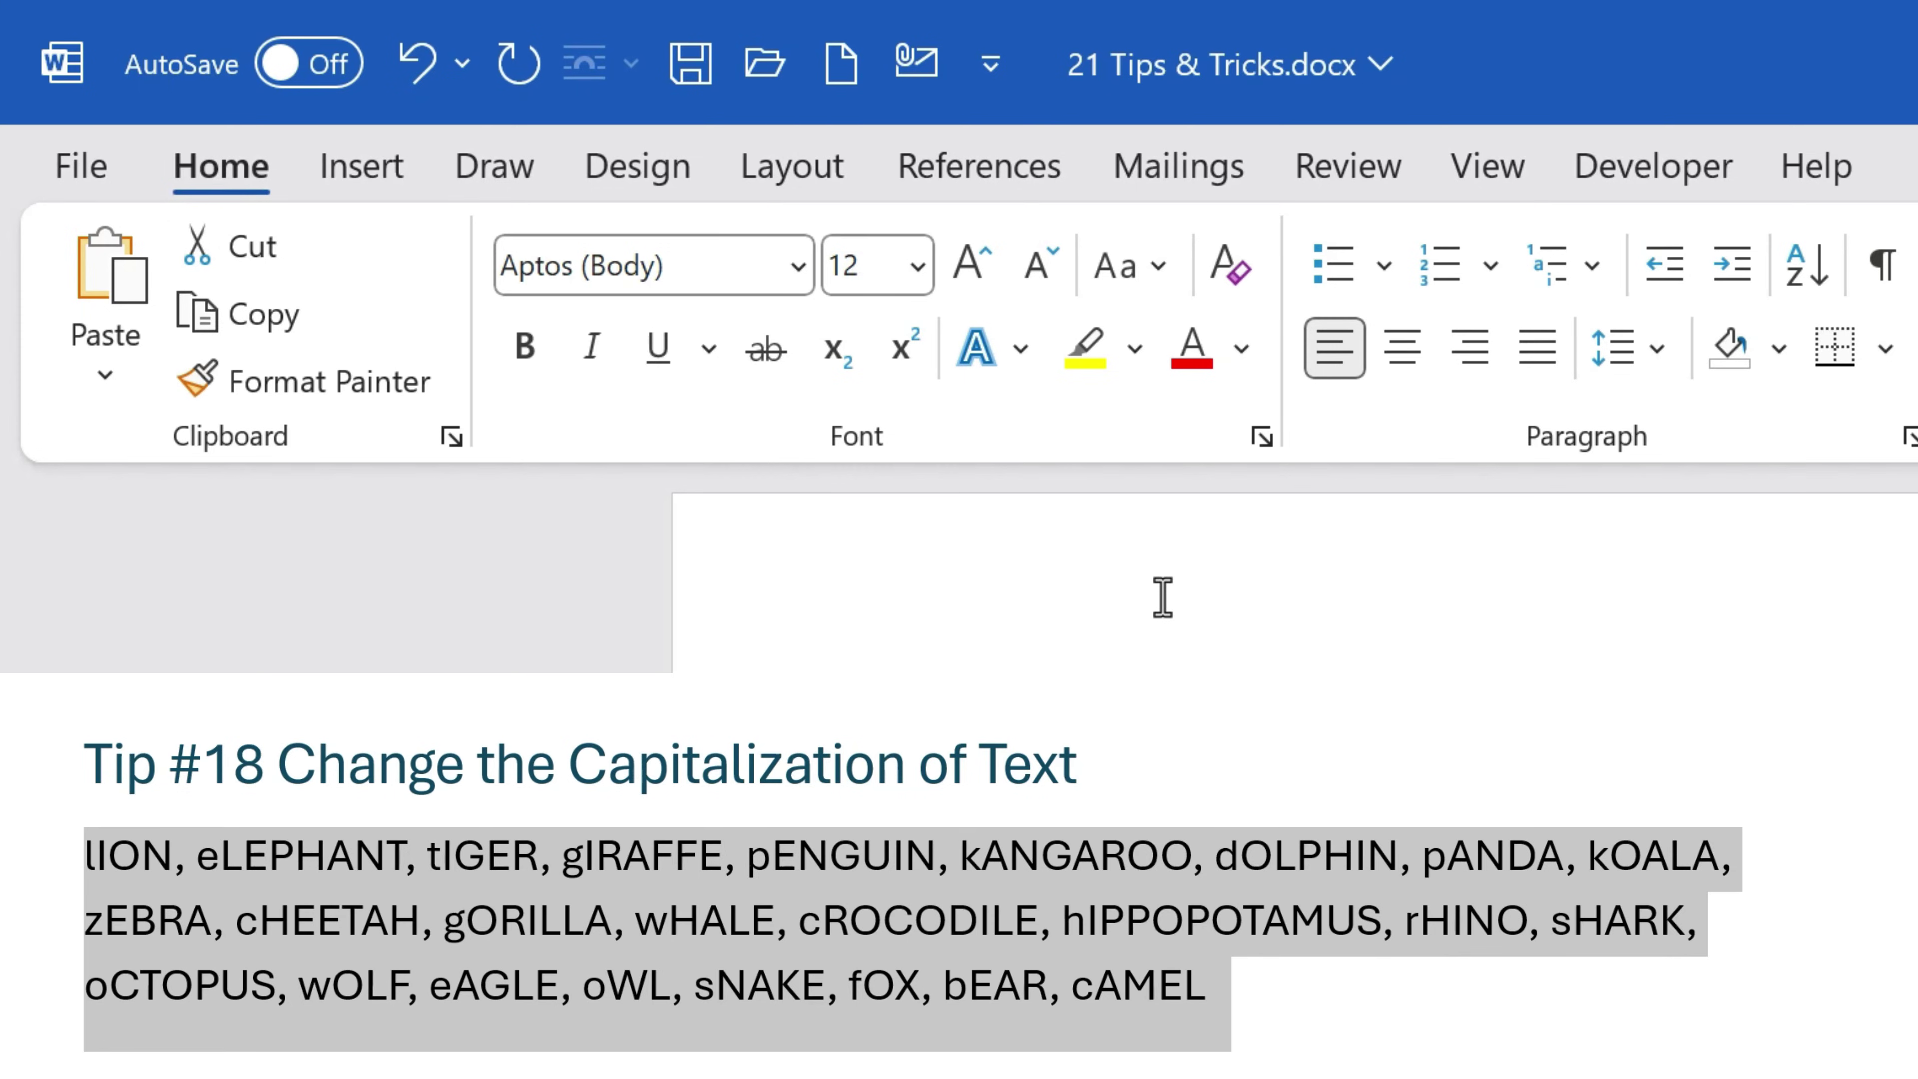
left_click(1148, 269)
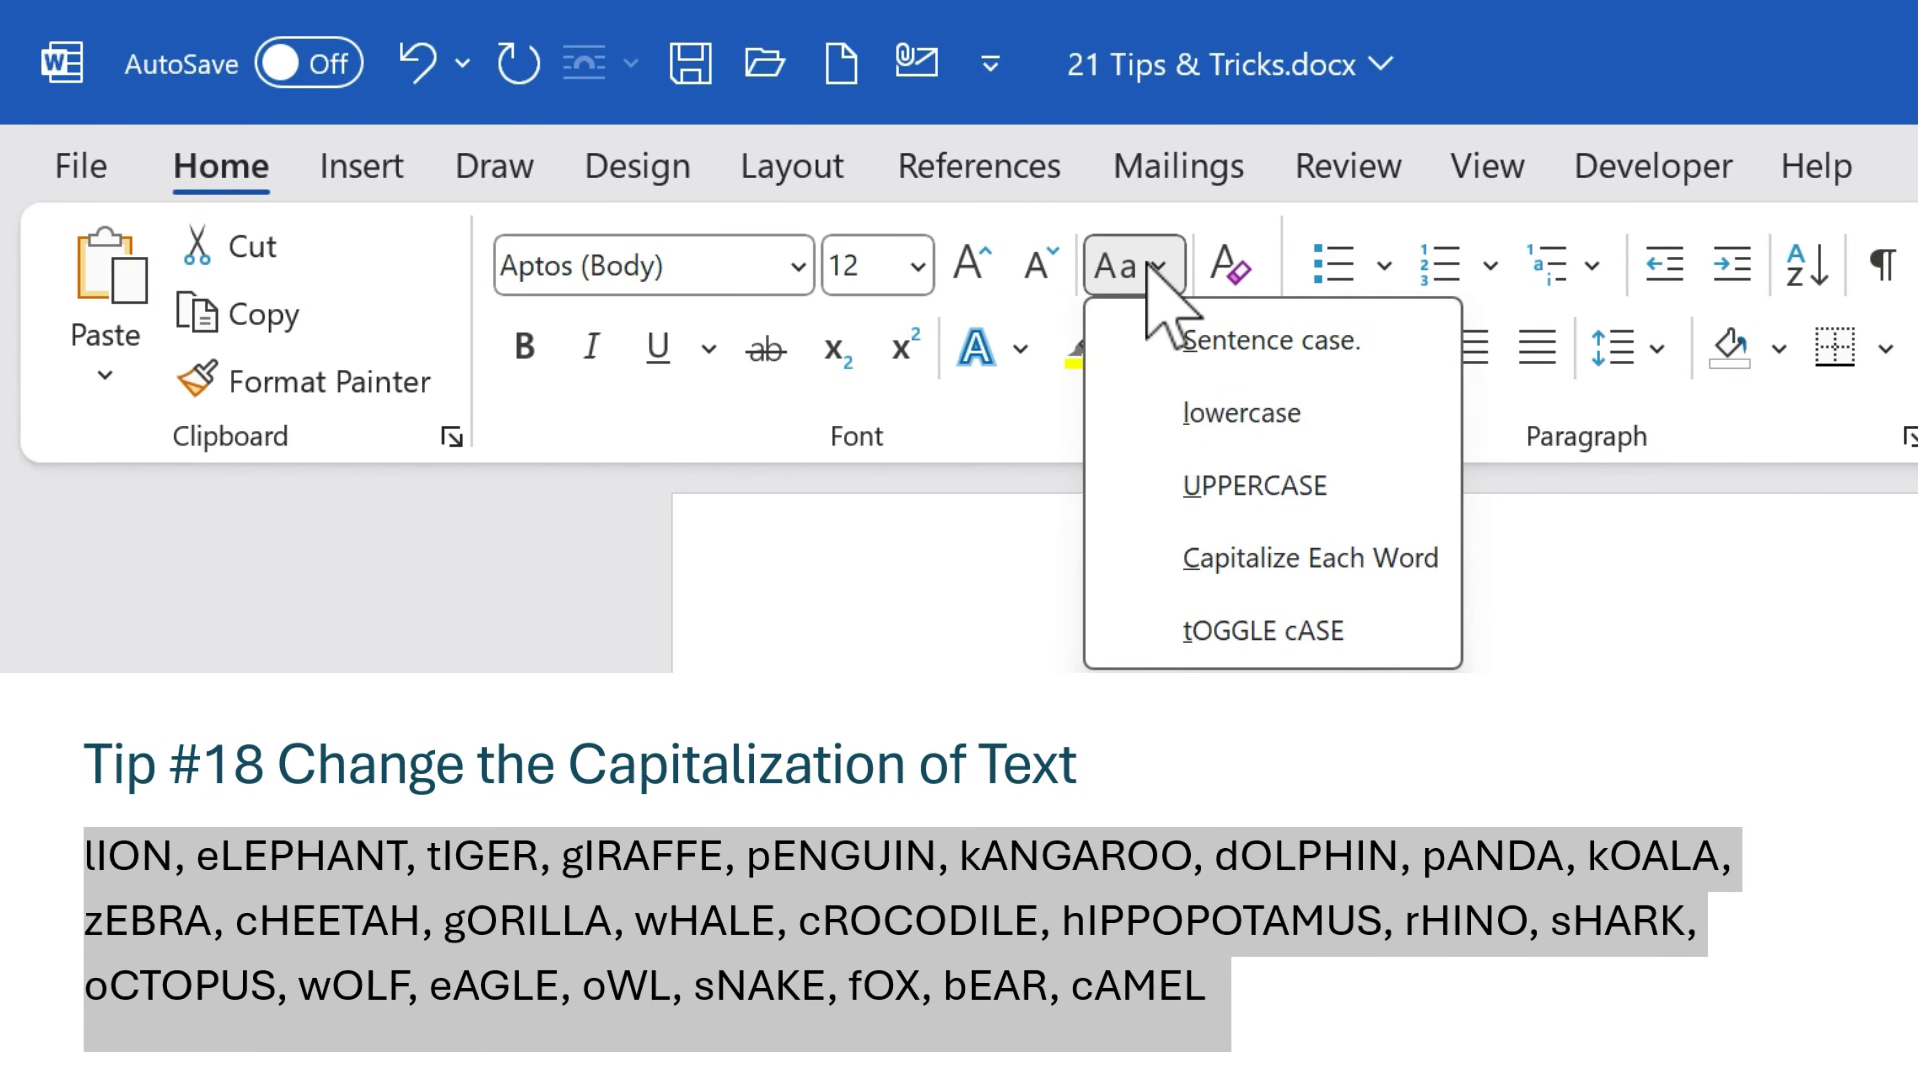
left_click(1149, 268)
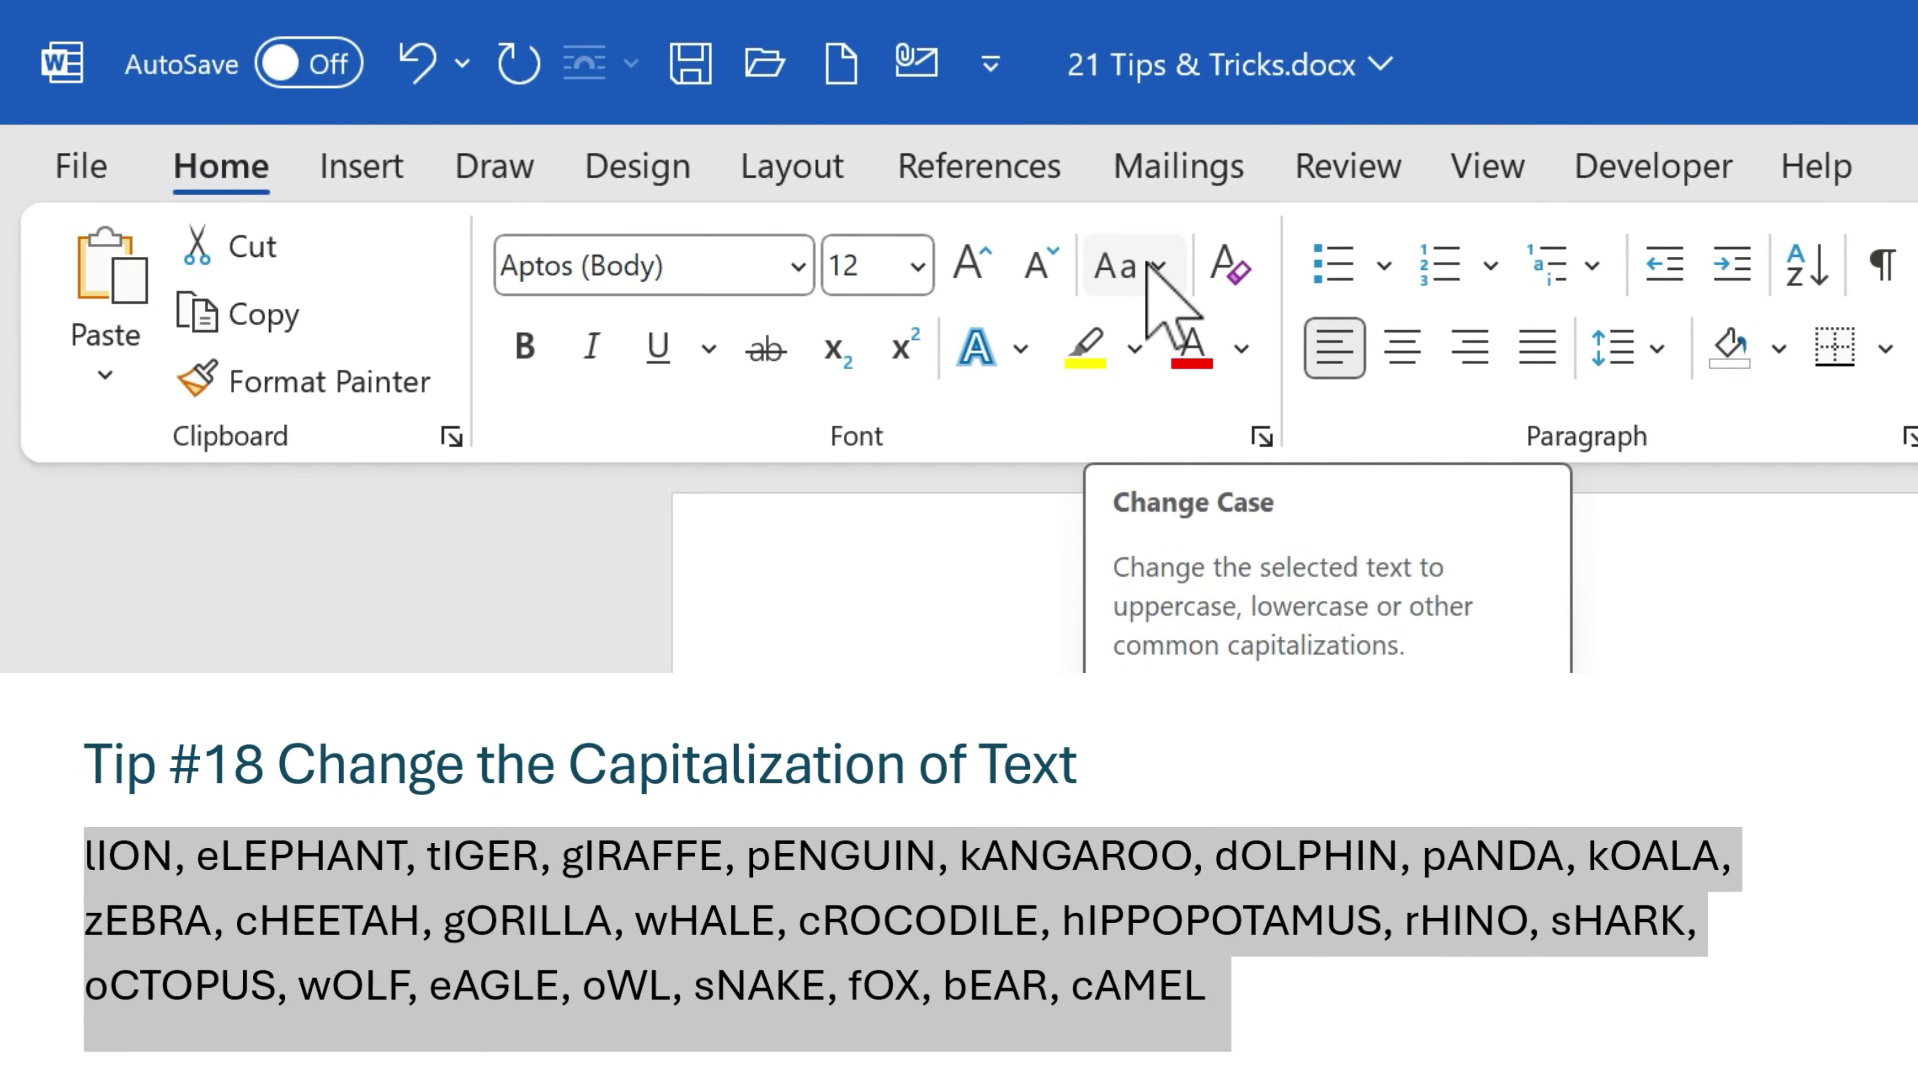